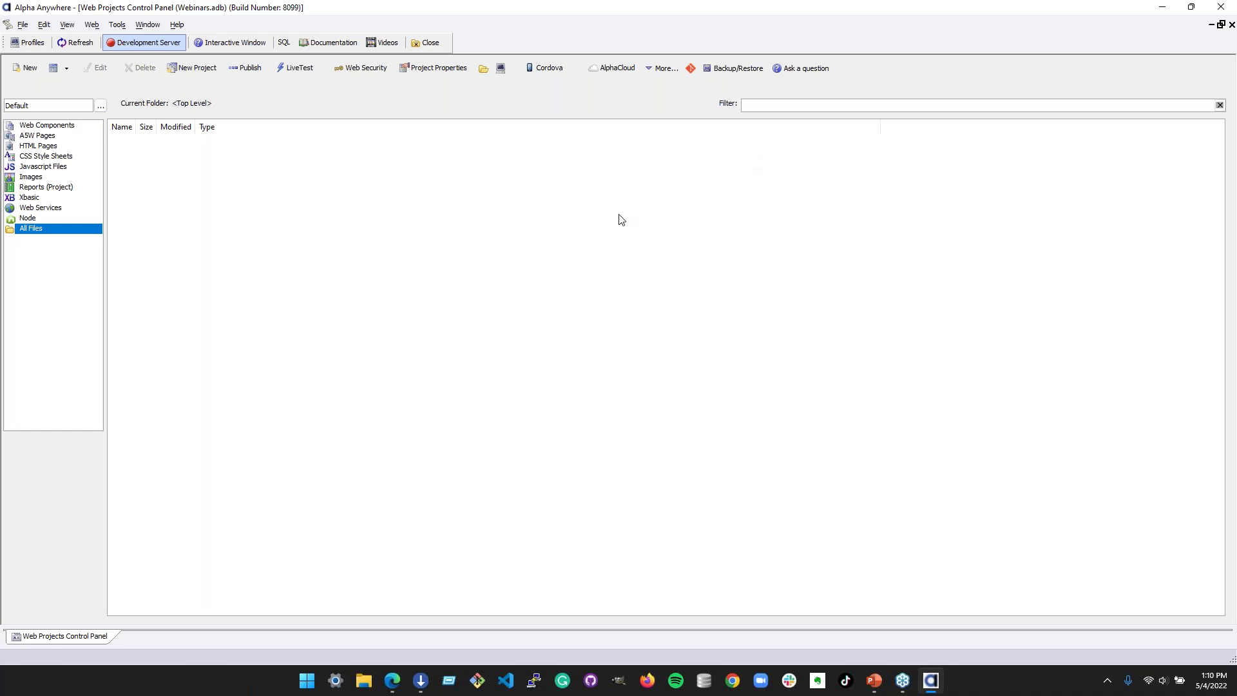
- Open the Web Security options for the Webinars project
left_click(348, 74)
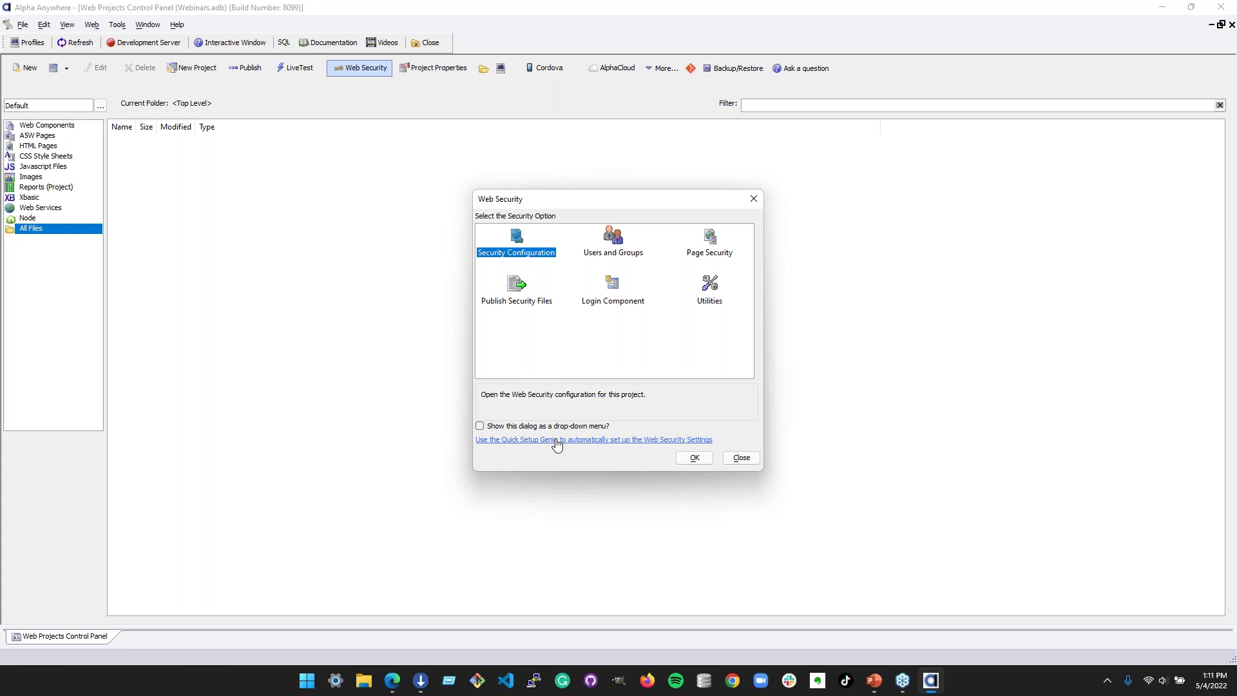
- Start the Quick Setup Genie for 5 sample users and groups, with extended user info and system tables off
left_click(599, 440)
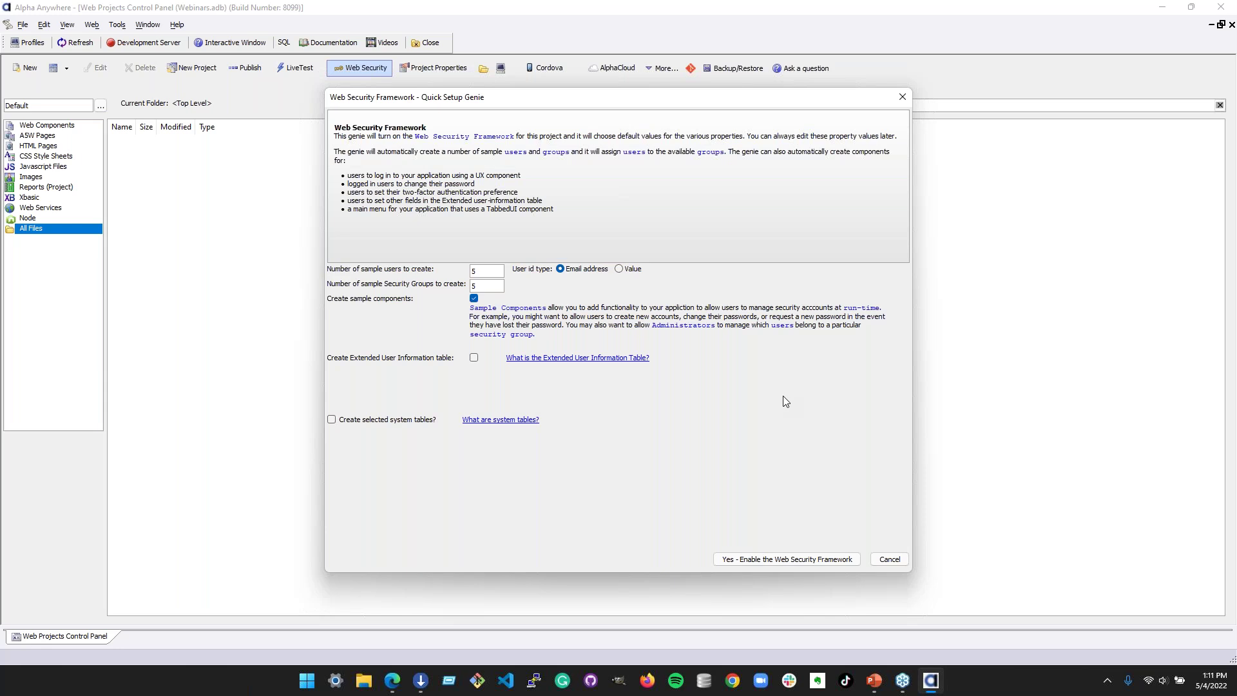
left_click(474, 358)
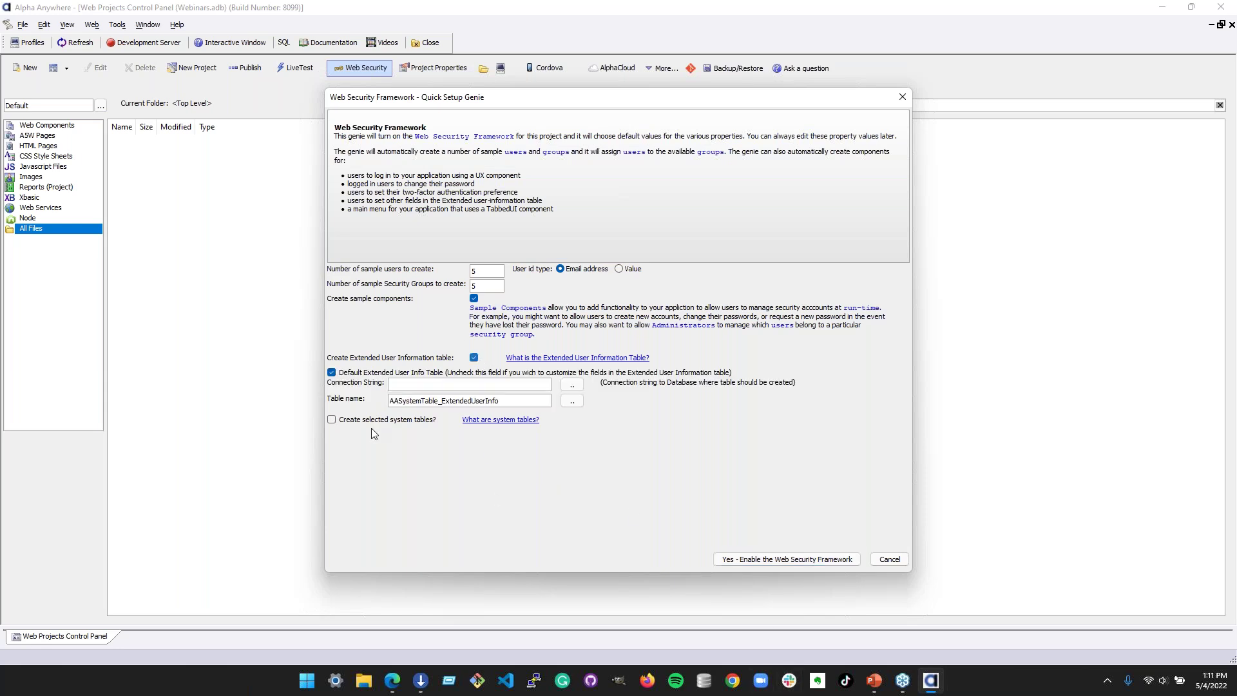
left_click(331, 419)
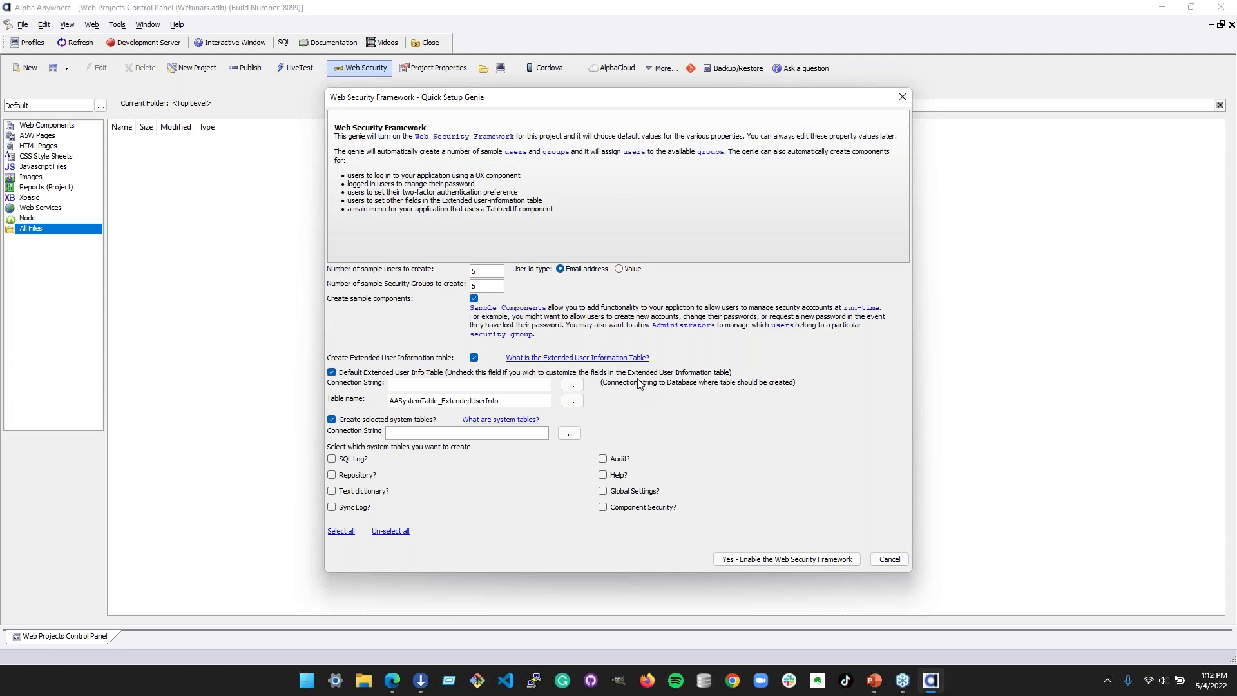
left_click(331, 420)
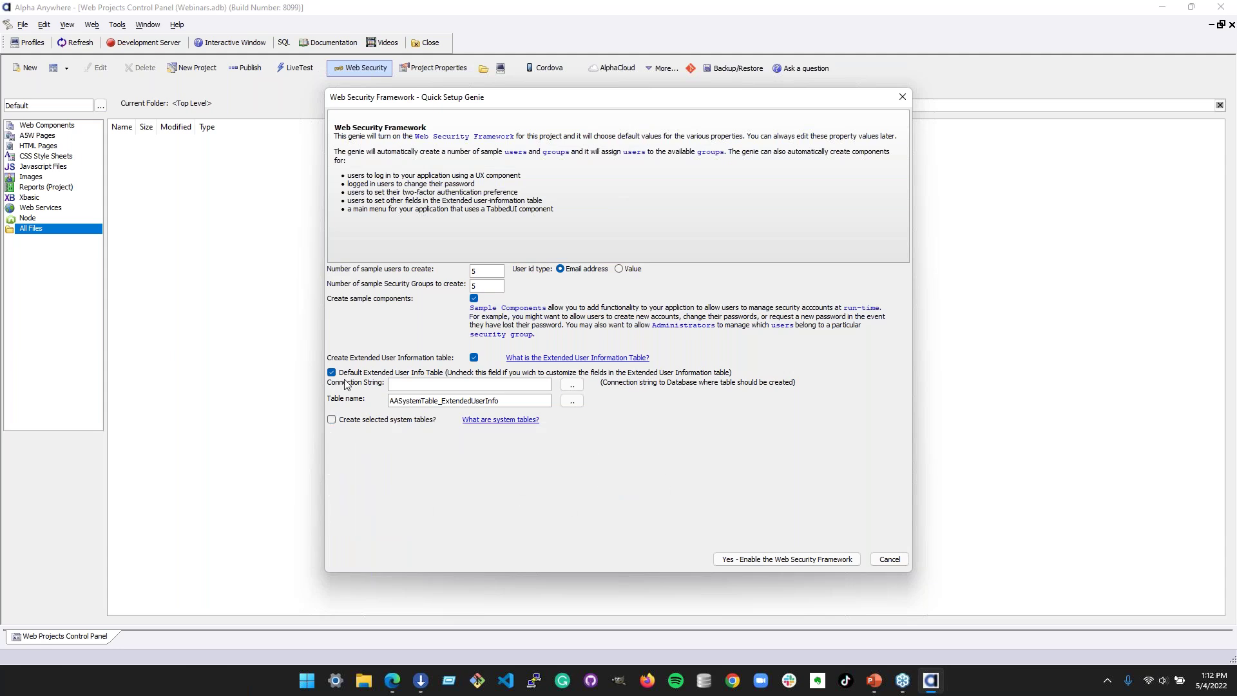
left_click(478, 358)
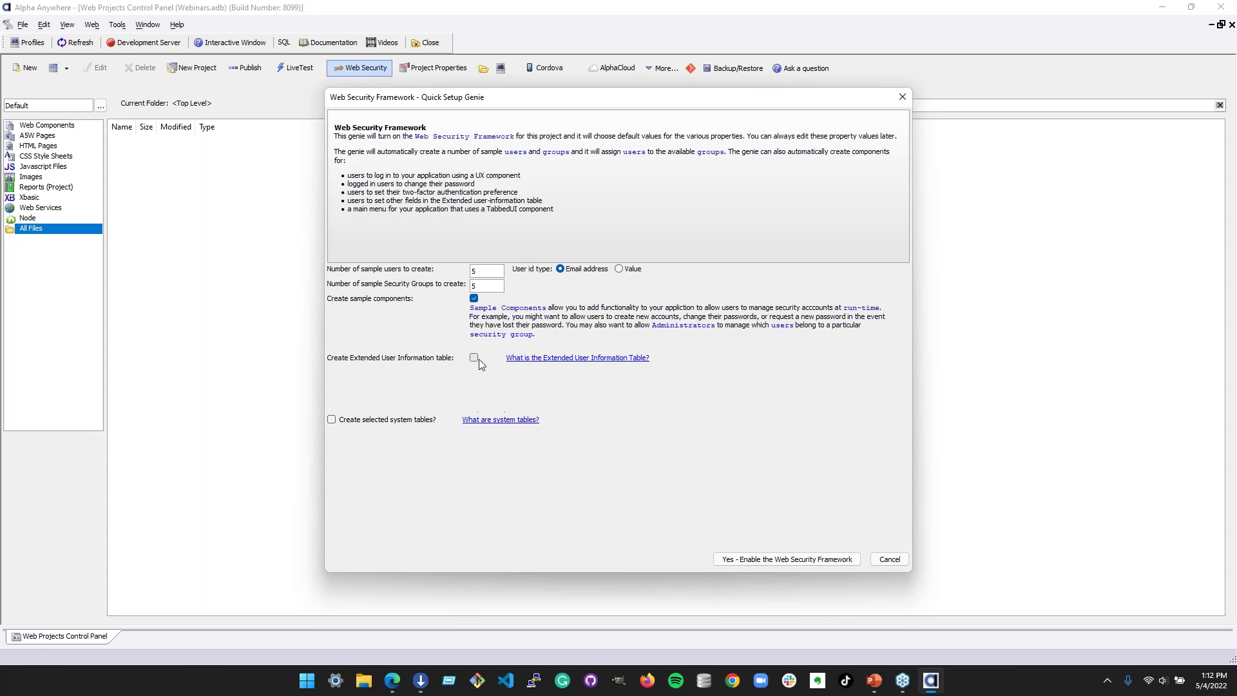
- Enable the Web Security Framework and copy the sample users' credentials to the clipboard
left_click(785, 560)
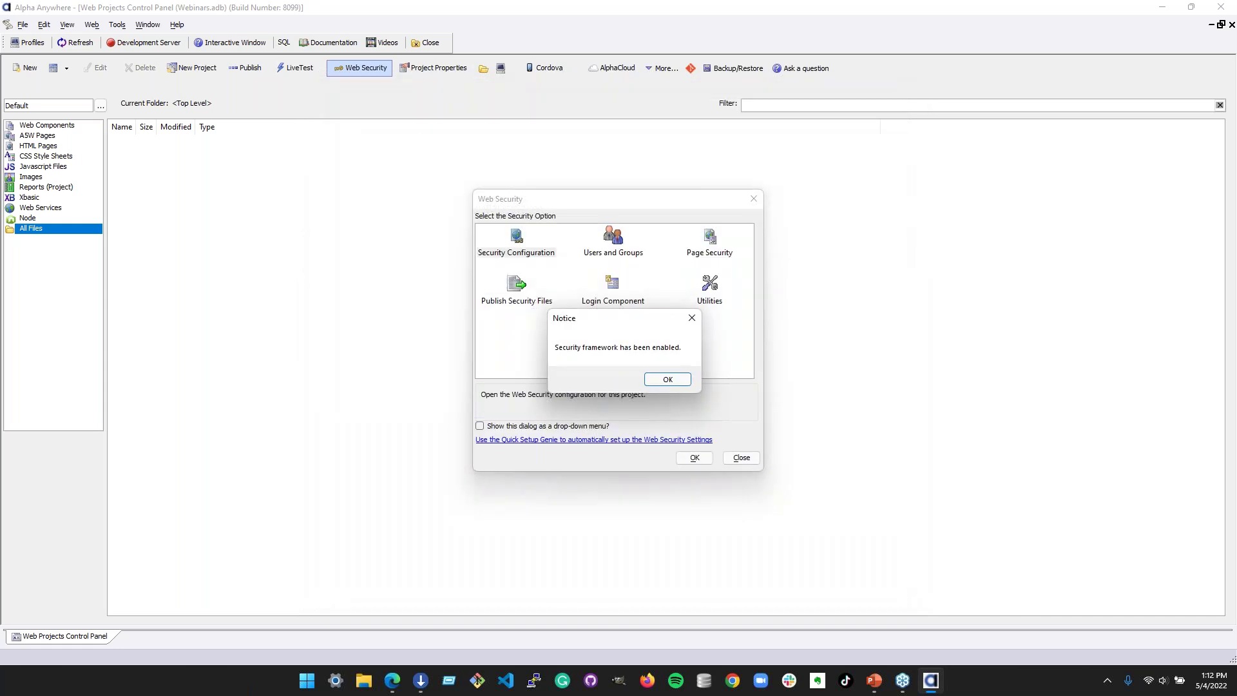
left_click(667, 380)
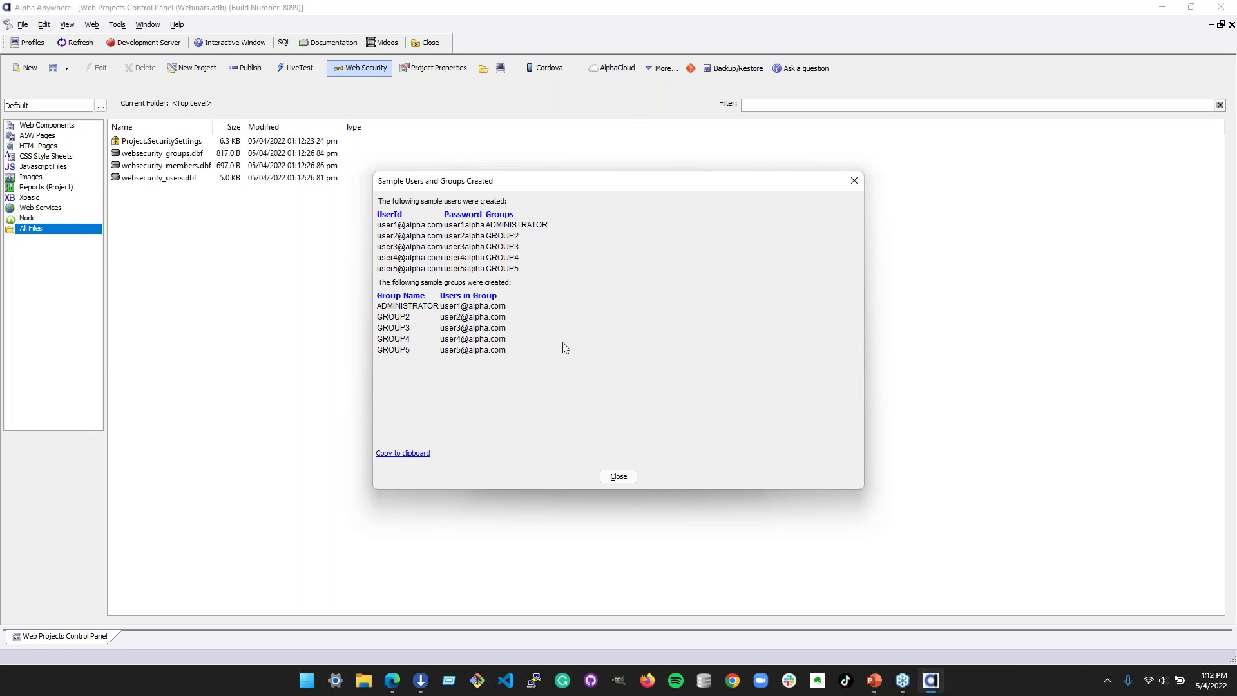
left_click(413, 455)
- Paste the credentials into a new Notepad note, minimize it, and close the sample users summary
key("super")
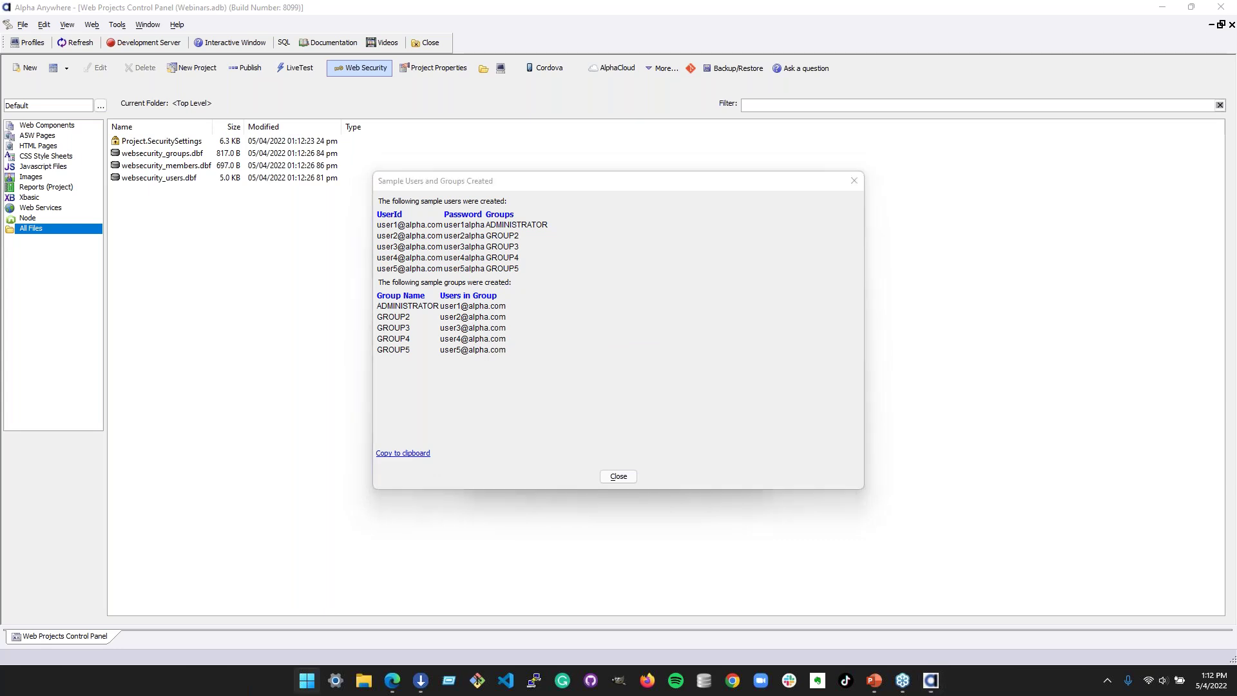
key("Return")
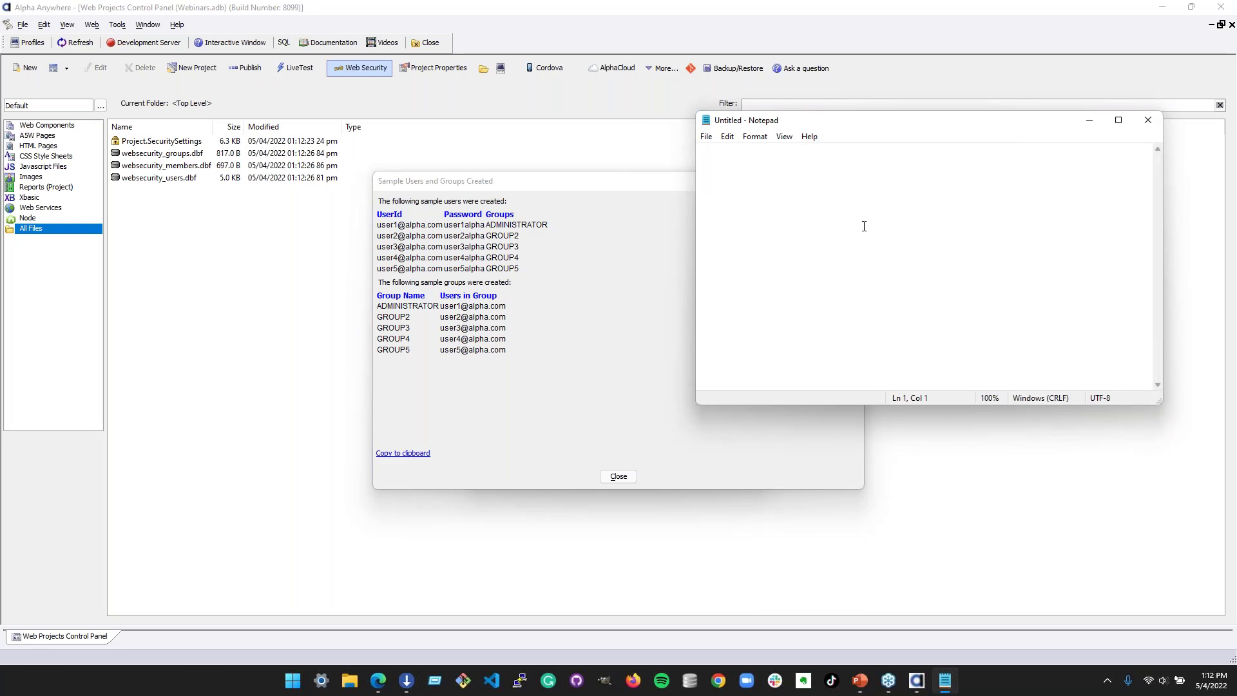
key("ctrl+v")
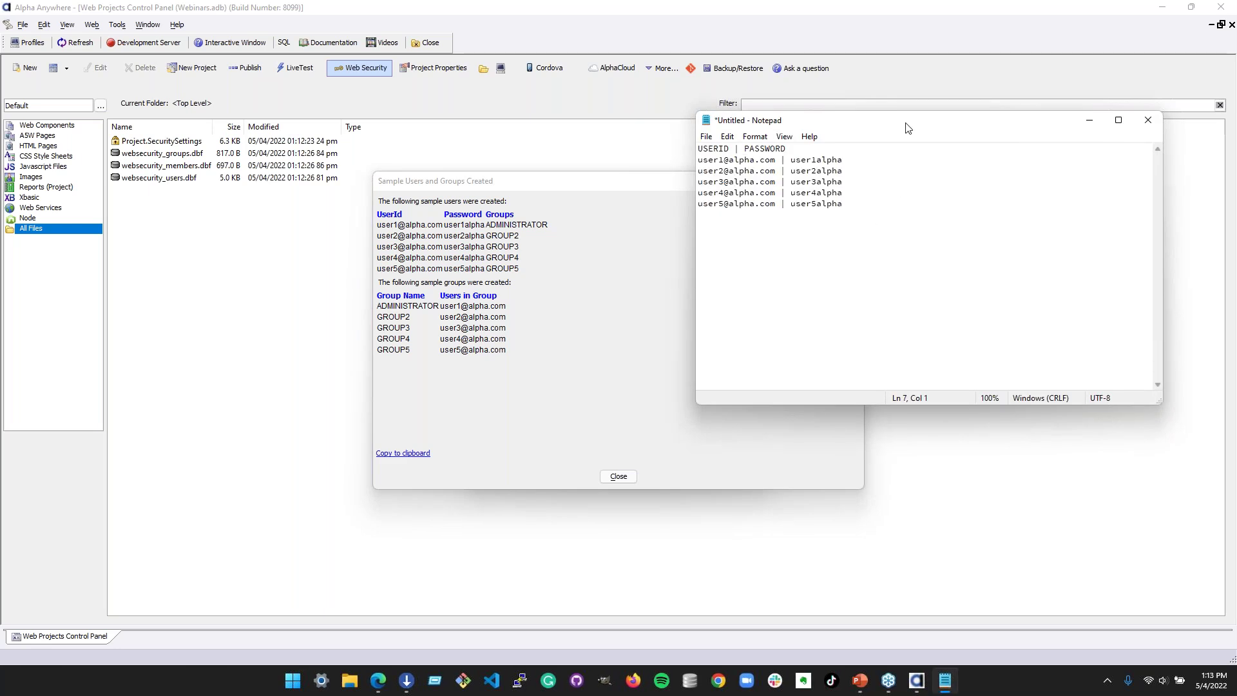
left_click(765, 171)
key("super+Down")
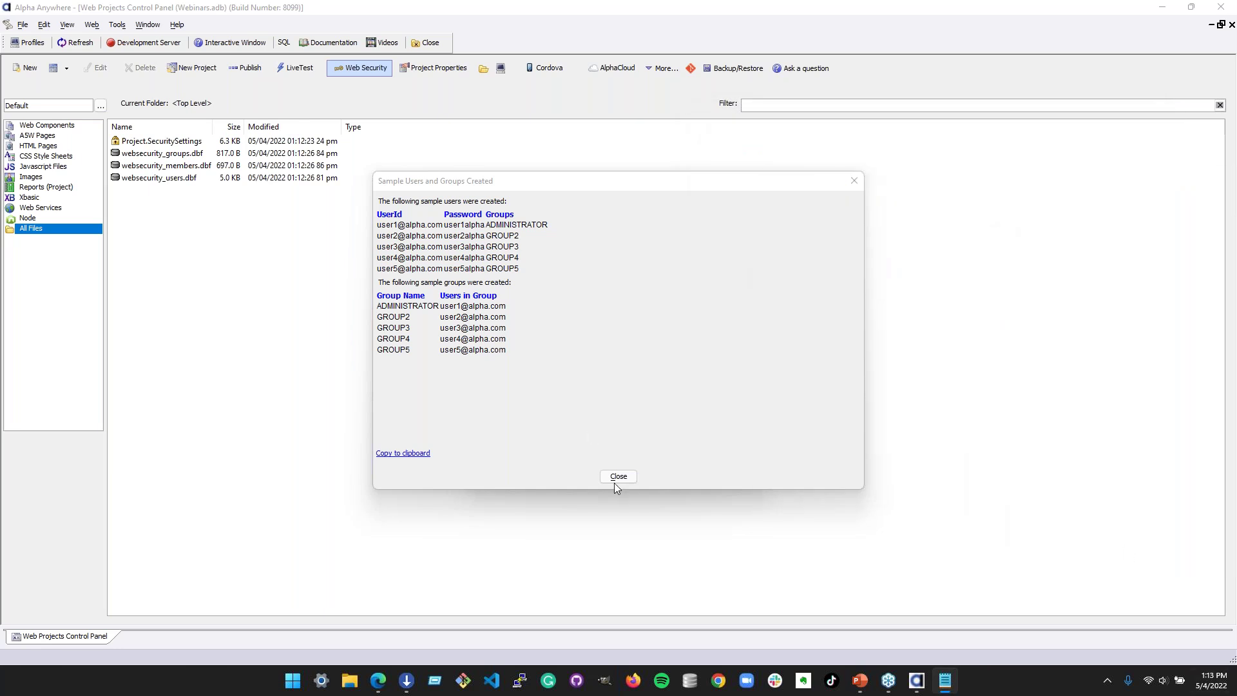
left_click(619, 476)
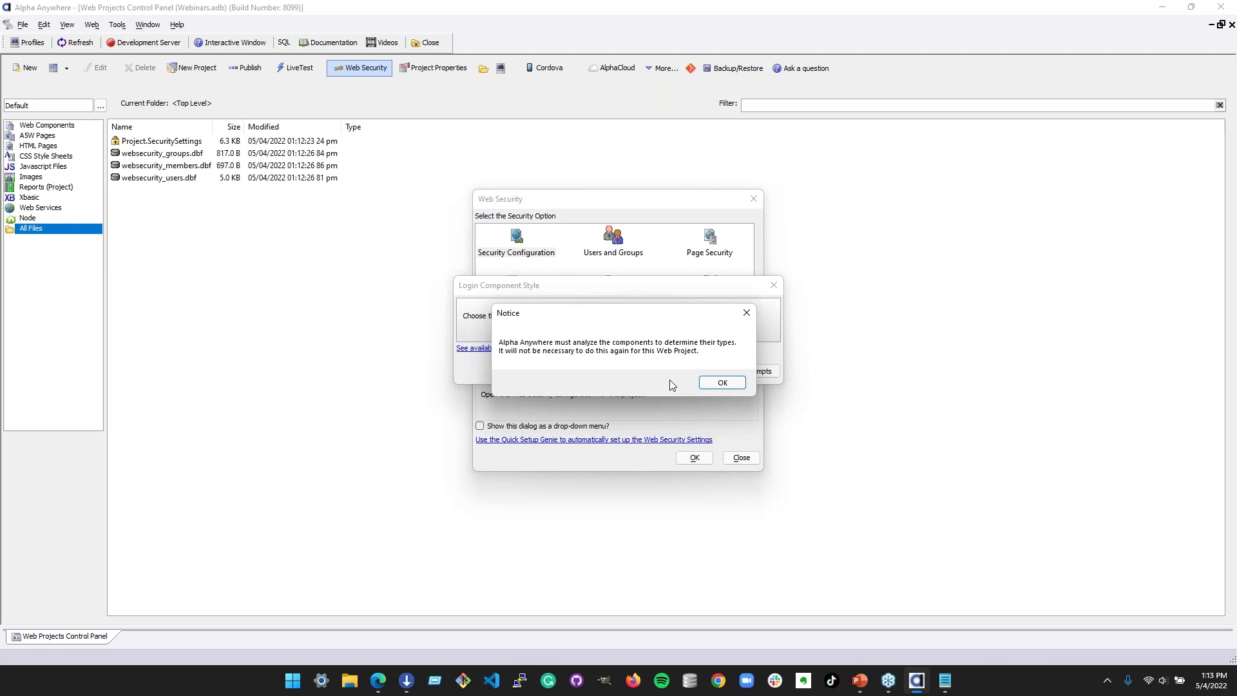
- Let the components be analyzed and pick the 'Image behind Login prompts' login style
left_click(722, 383)
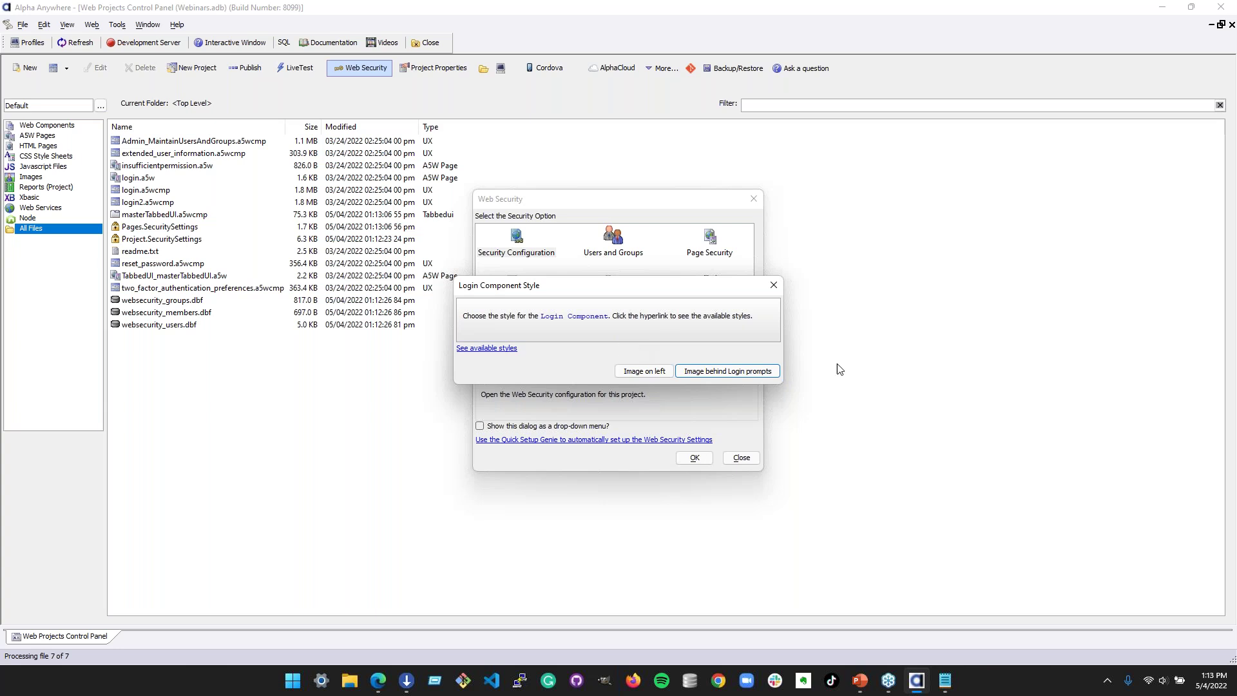
left_click(741, 372)
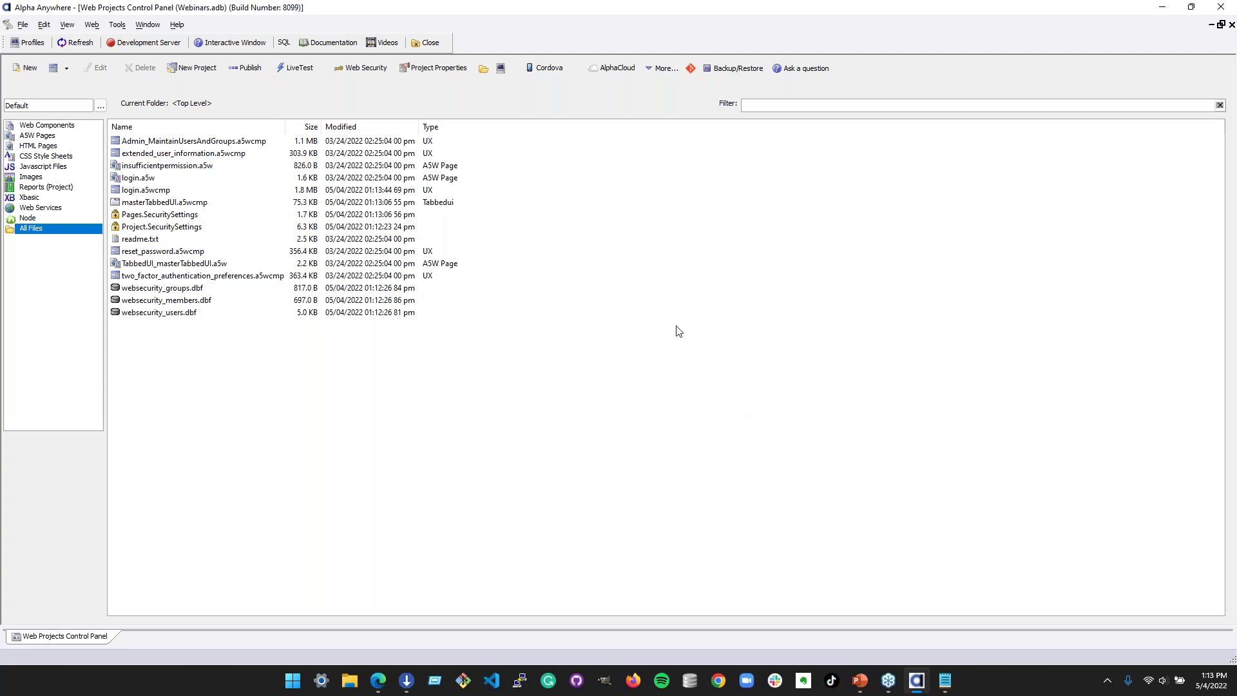
left_click(174, 47)
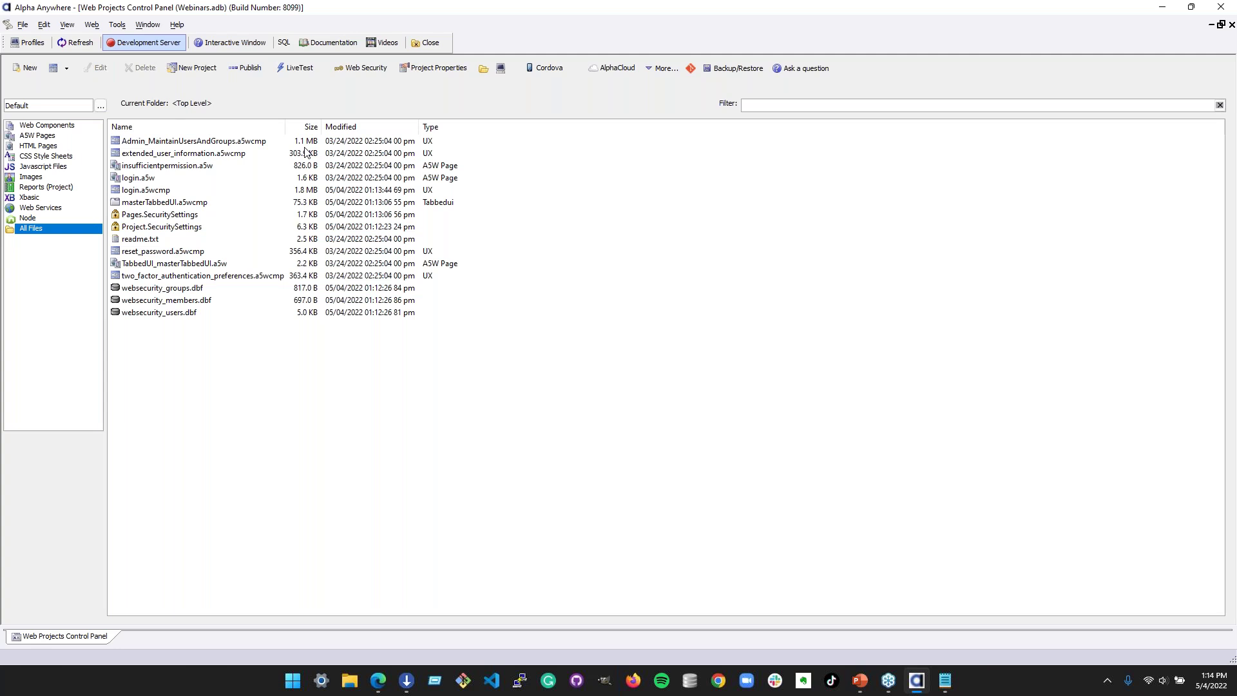
left_click(187, 291)
left_click(184, 314)
left_click(187, 301)
left_click(193, 290)
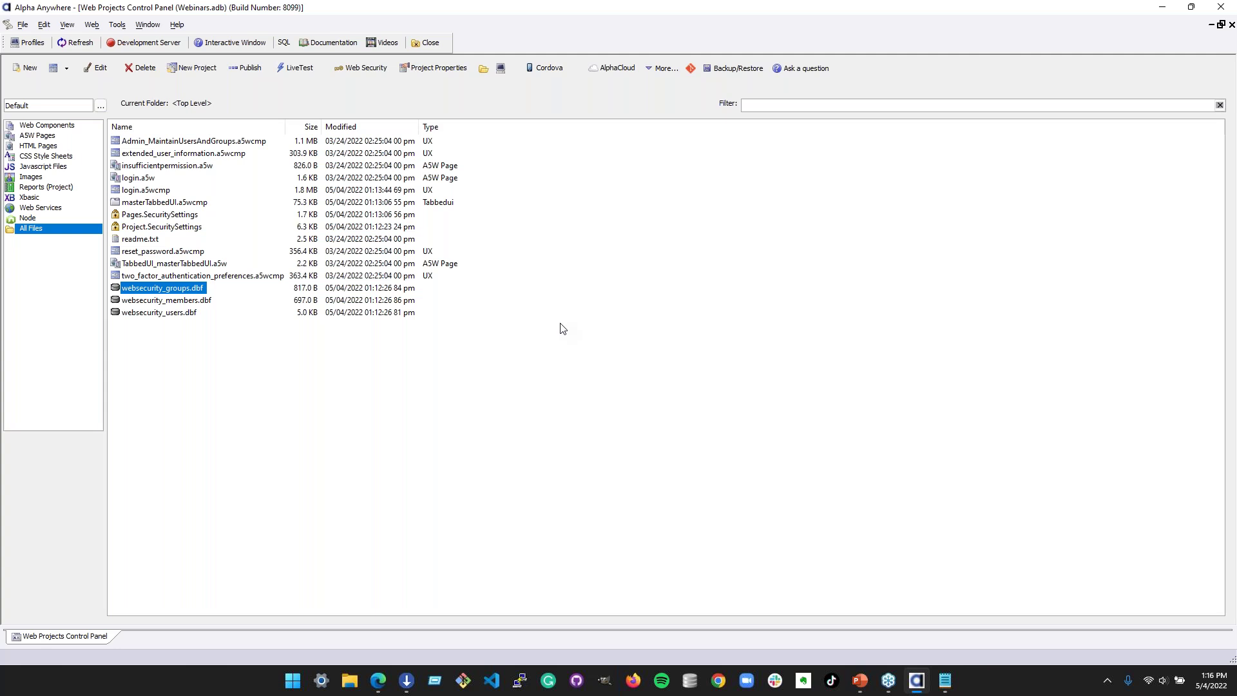
- Open the Users and Groups editor and review the members of GROUP3 and ADMINISTRATOR
left_click(365, 71)
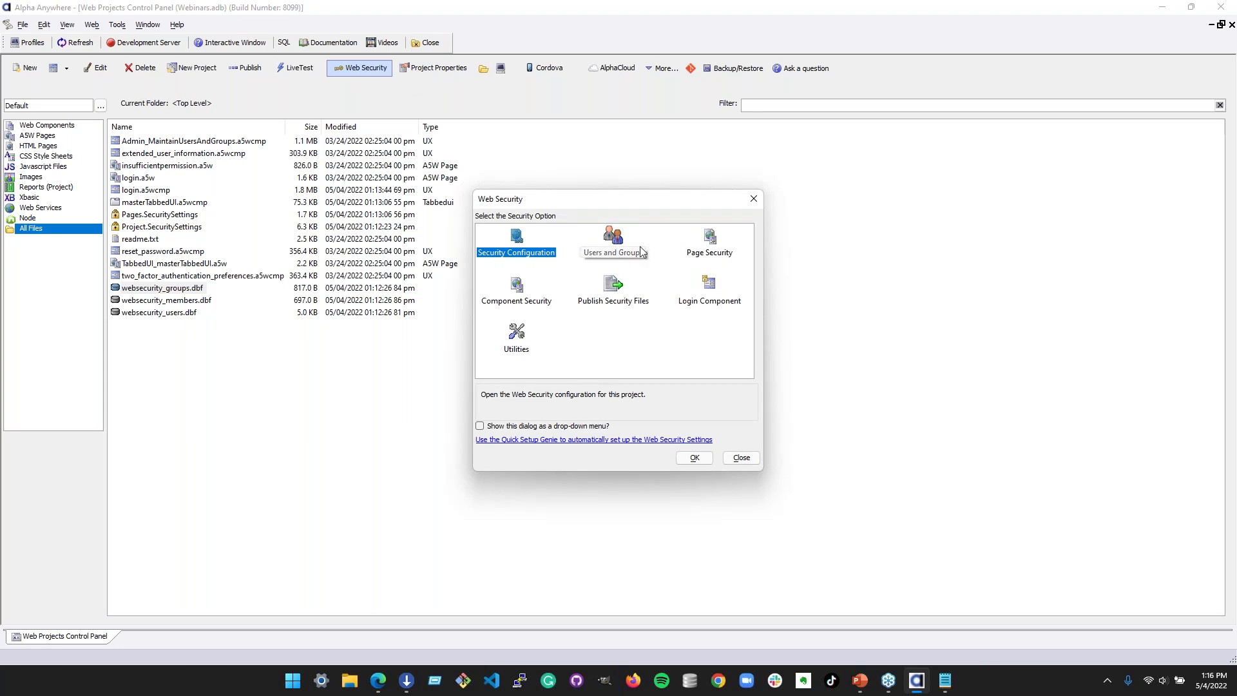
left_click(615, 248)
left_click(695, 458)
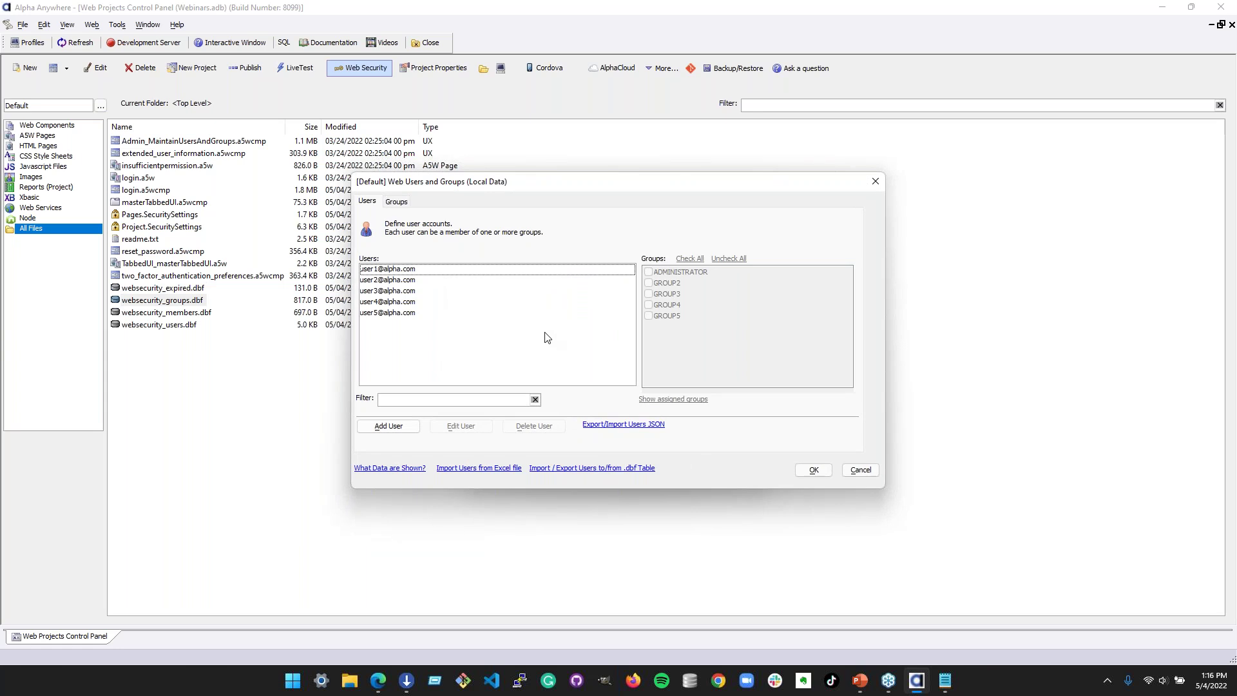
left_click(394, 203)
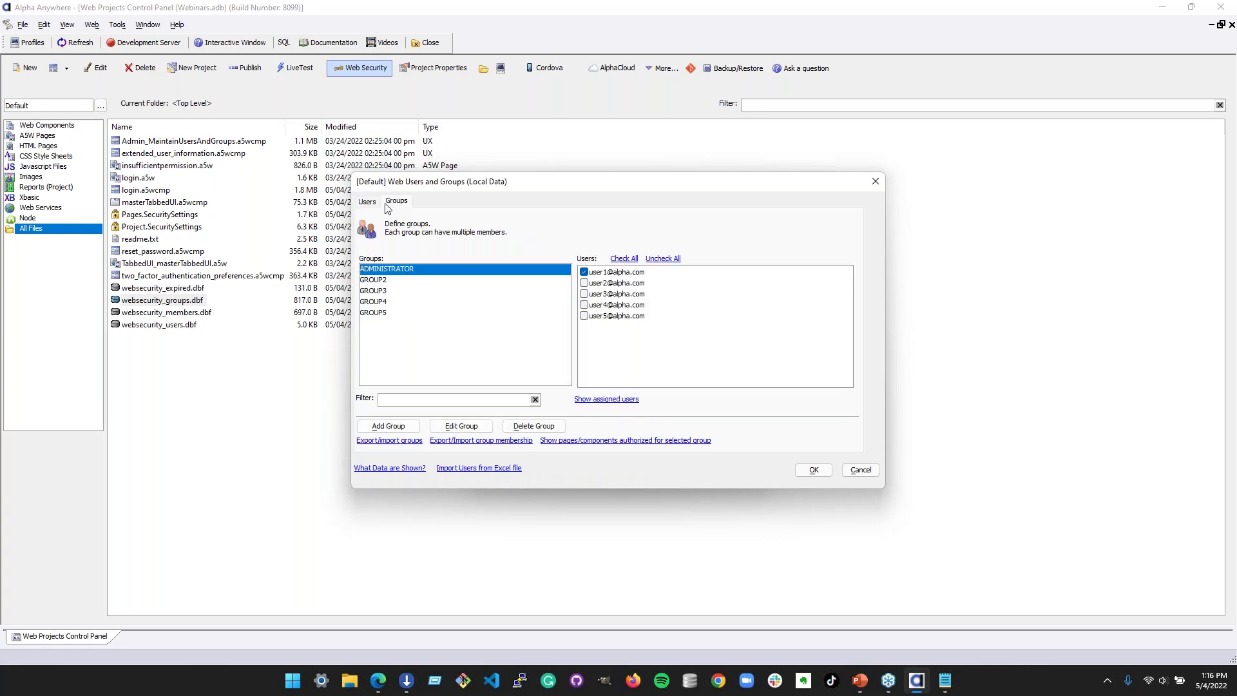
left_click(365, 204)
left_click(387, 203)
left_click(464, 291)
left_click(388, 269)
- Check the first three users' group memberships, then cancel without saving
left_click(368, 208)
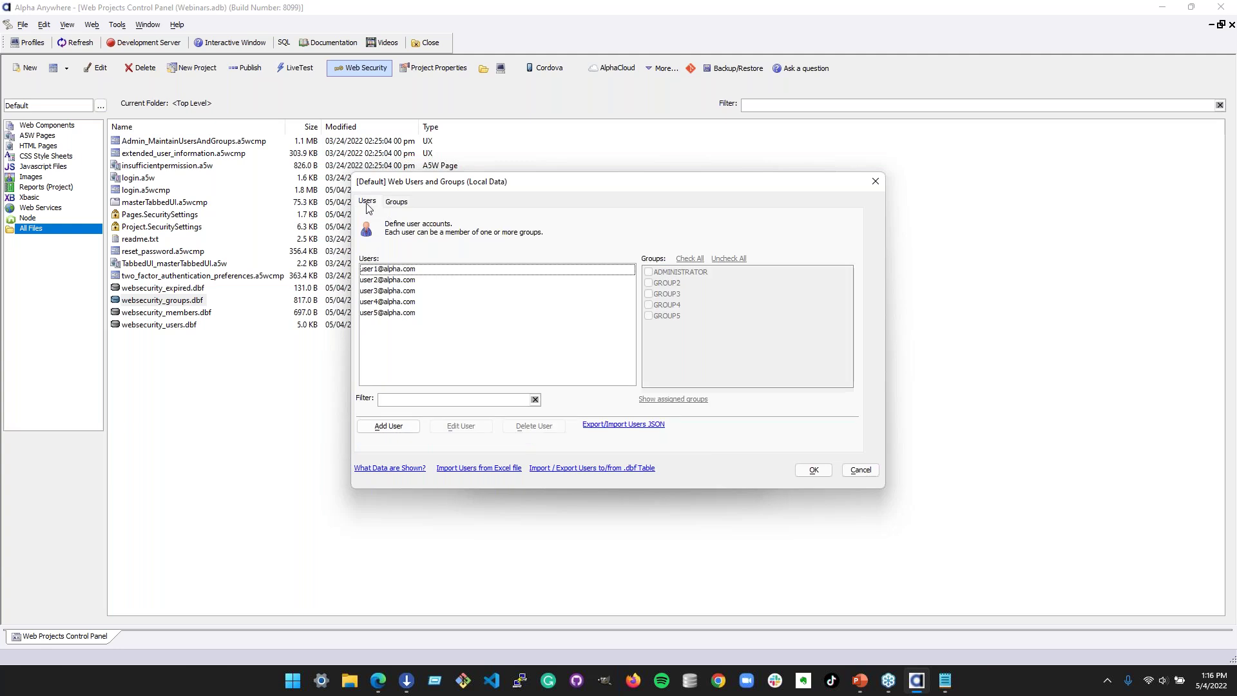
left_click(451, 293)
left_click(406, 271)
left_click(406, 282)
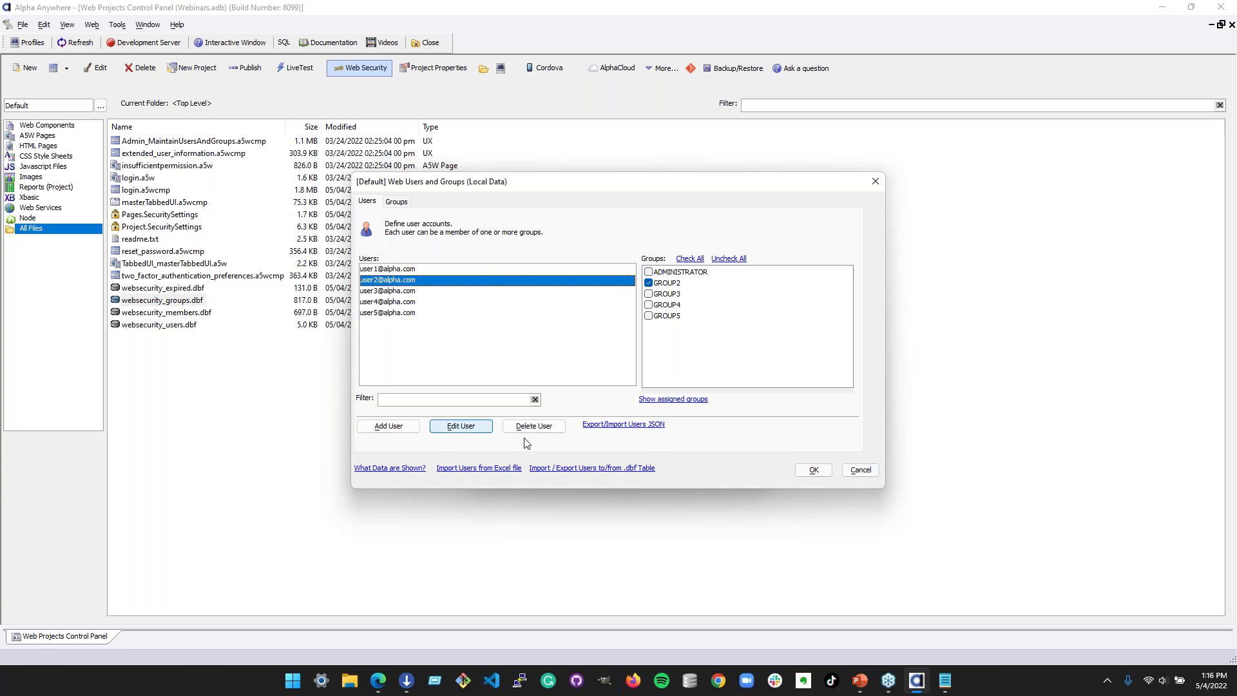
left_click(447, 270)
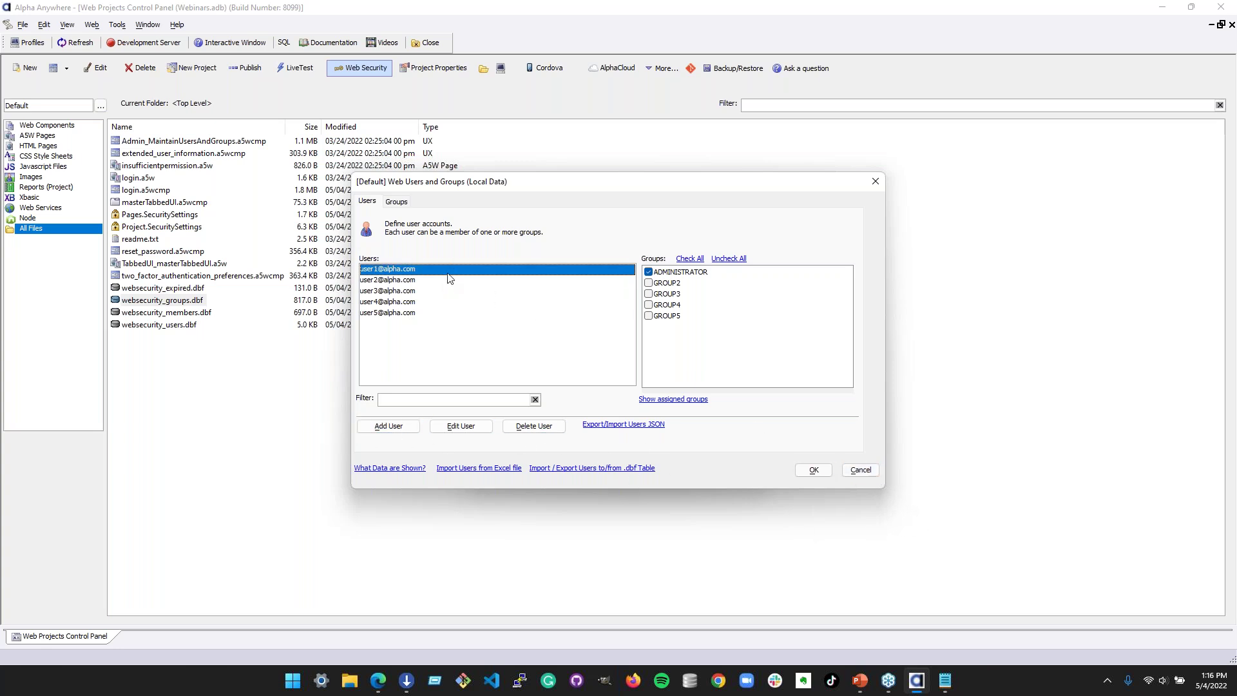
left_click(859, 469)
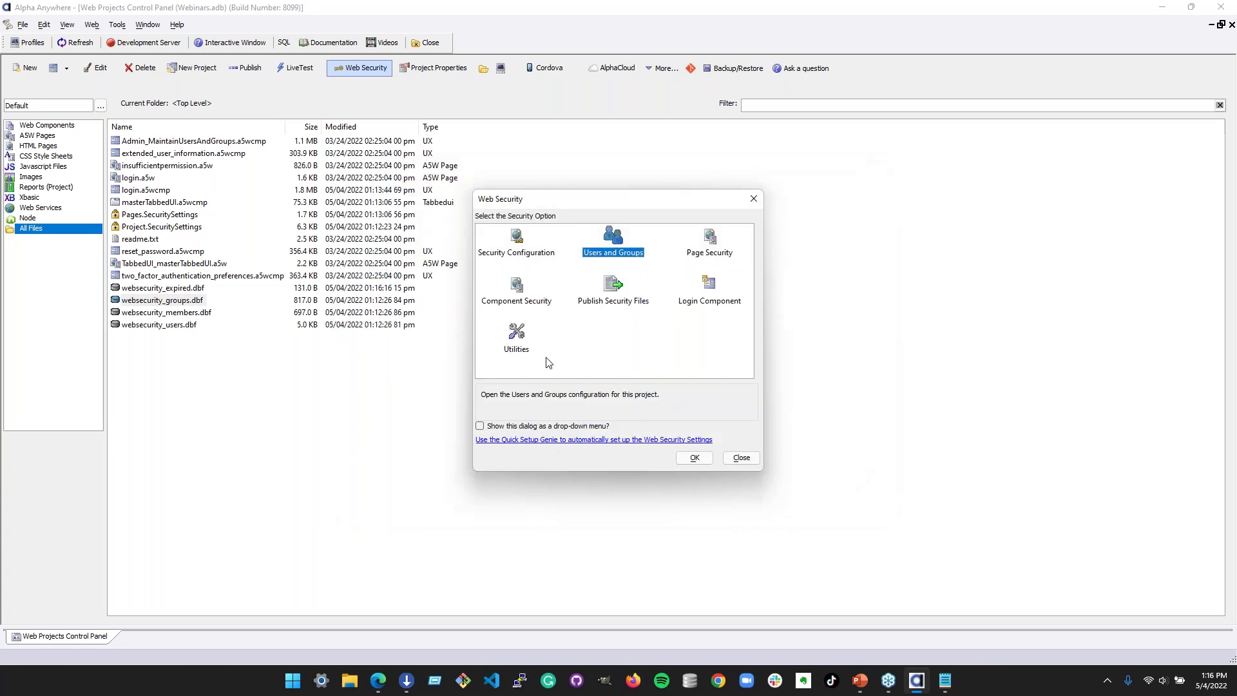
- Review the login, reset_password and two_factor_authentication_preferences files, then filter the list to Web Components
left_click(742, 458)
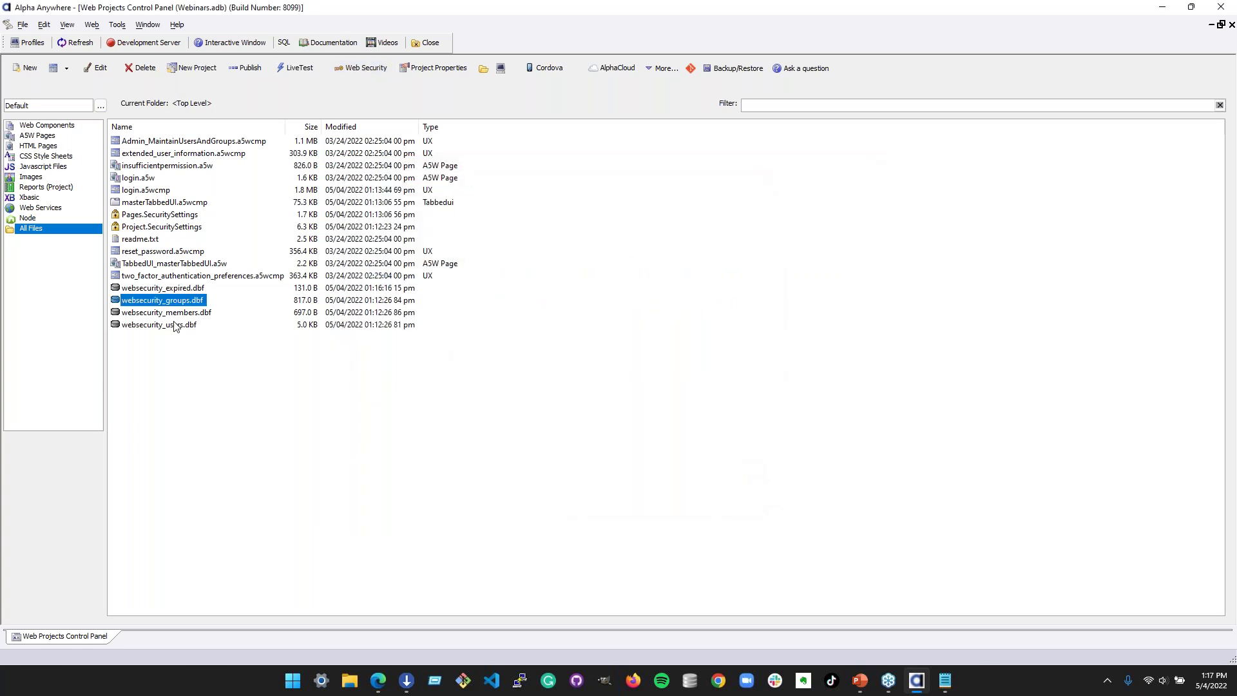
left_click(155, 192)
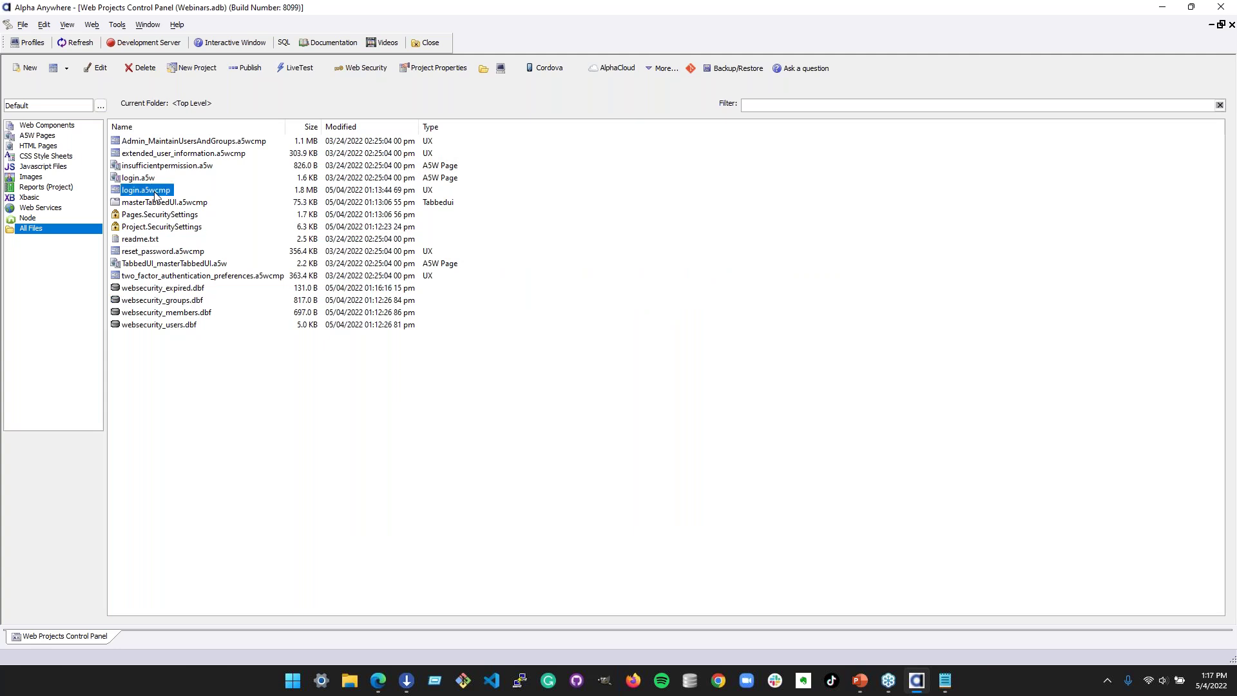
left_click(188, 252)
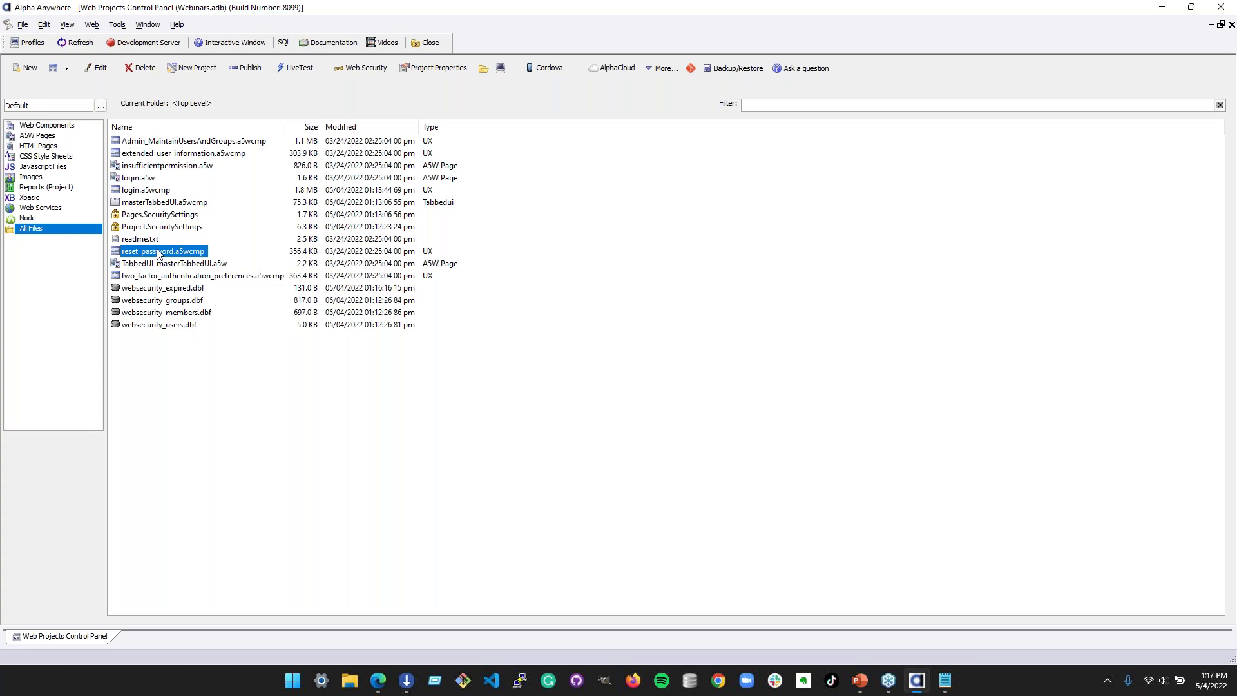
left_click(157, 277)
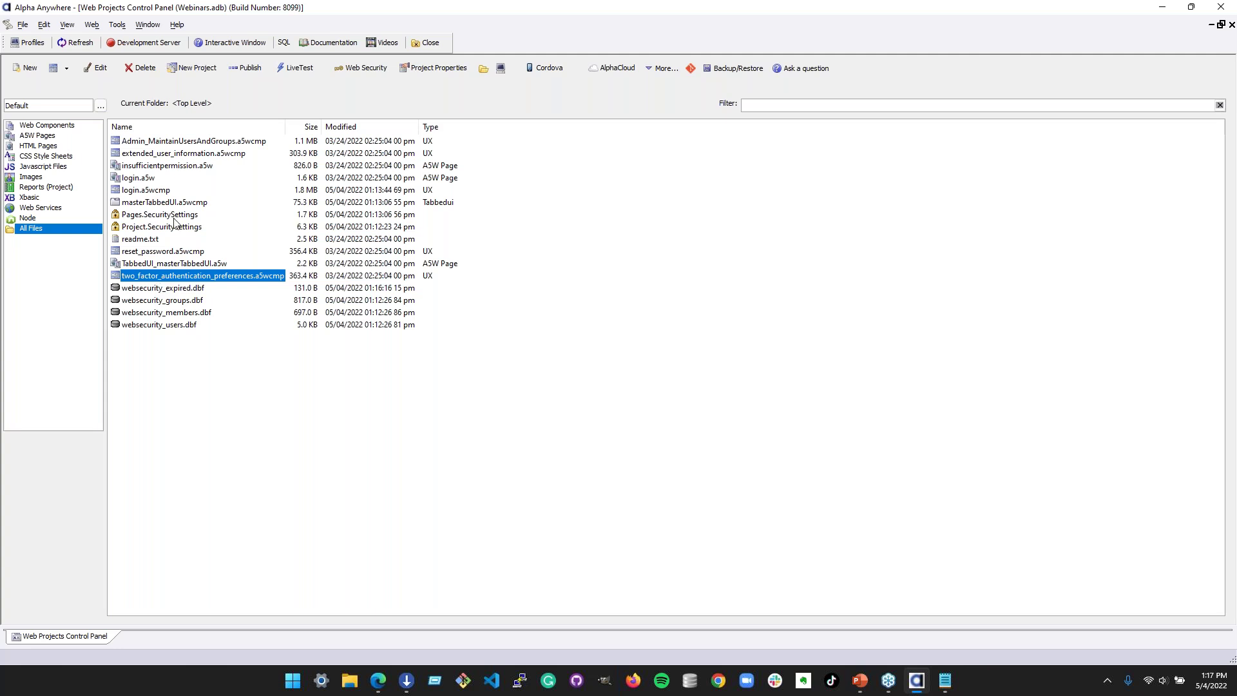
left_click(166, 255)
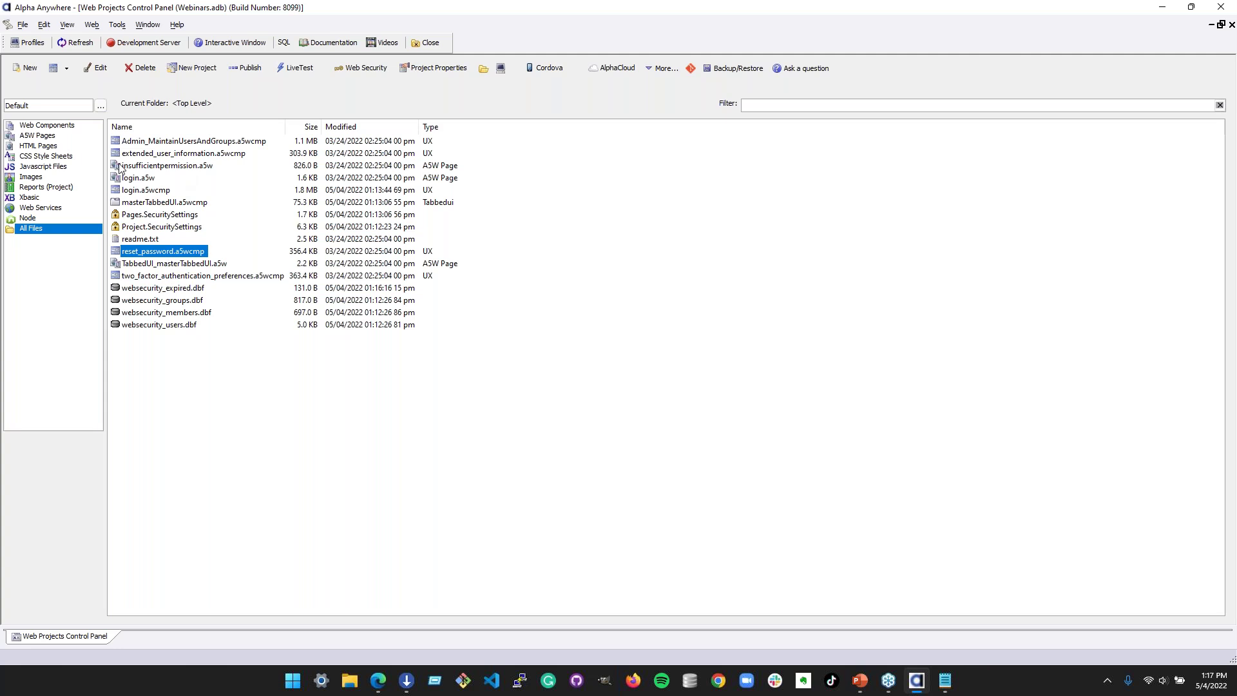
left_click(56, 127)
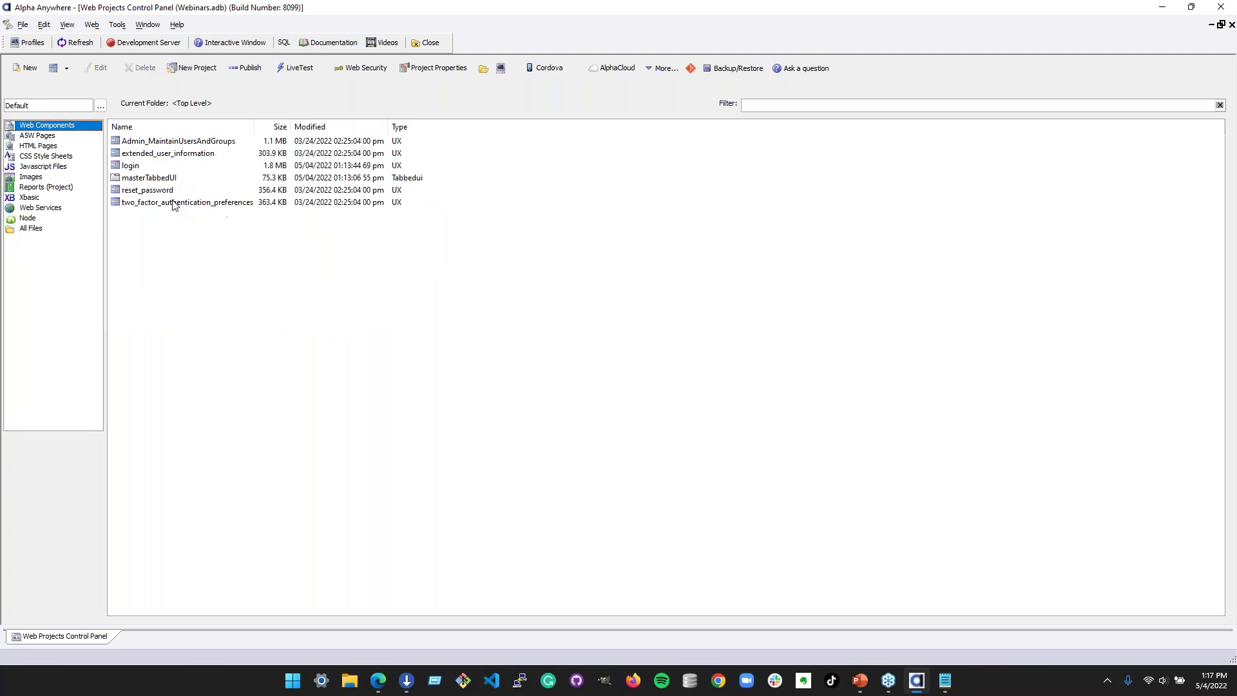
left_click(177, 202)
left_click(158, 191)
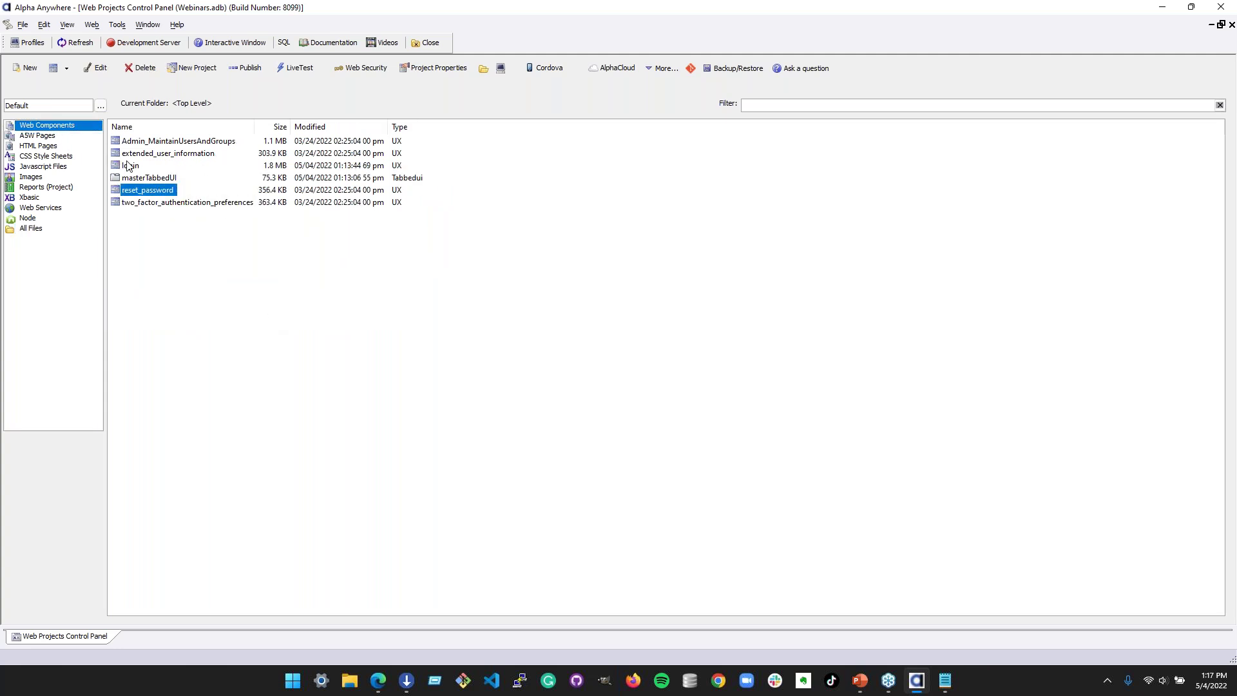
left_click(172, 153)
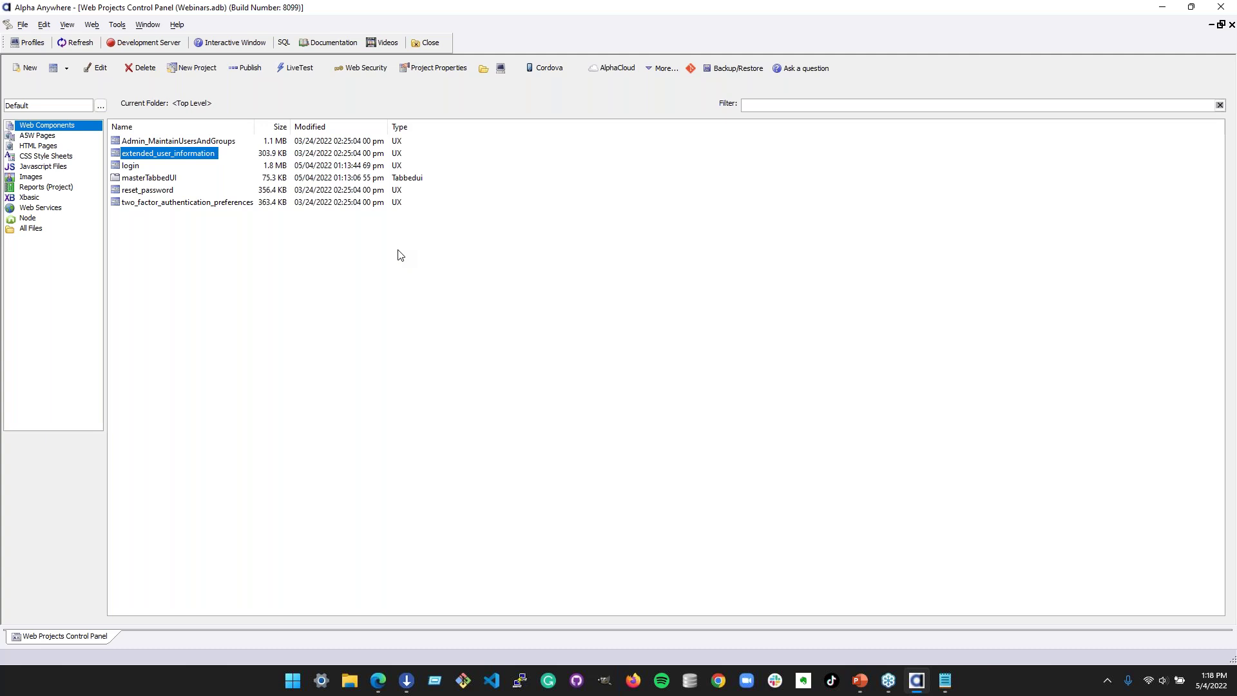
left_click(206, 143)
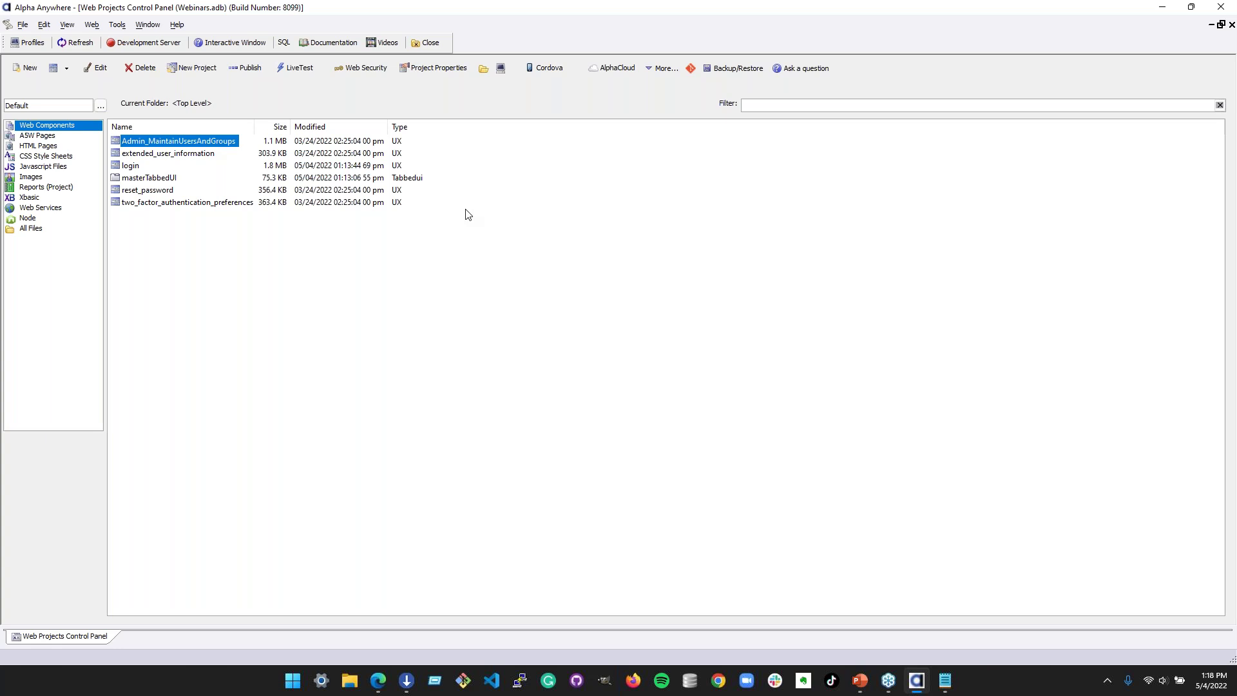
- Open Admin_MaintainUsersAndGroups with an initial backup and inspect its users list control in the tree
double_click(235, 139)
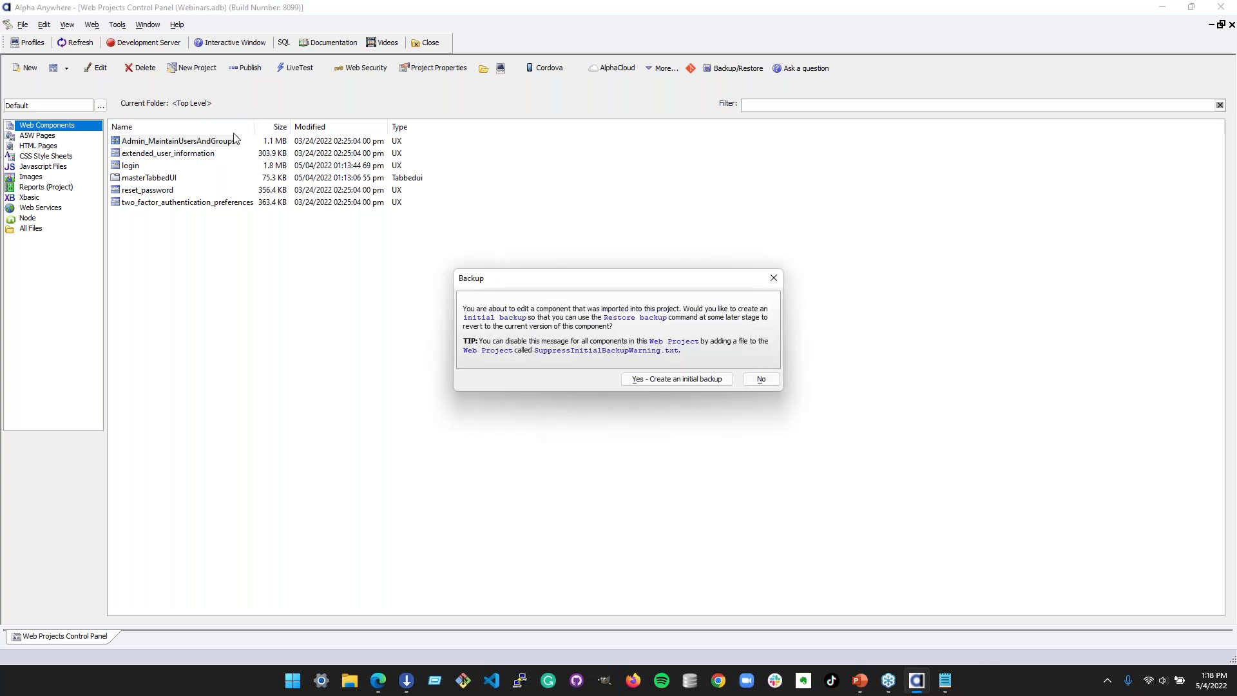
left_click(721, 378)
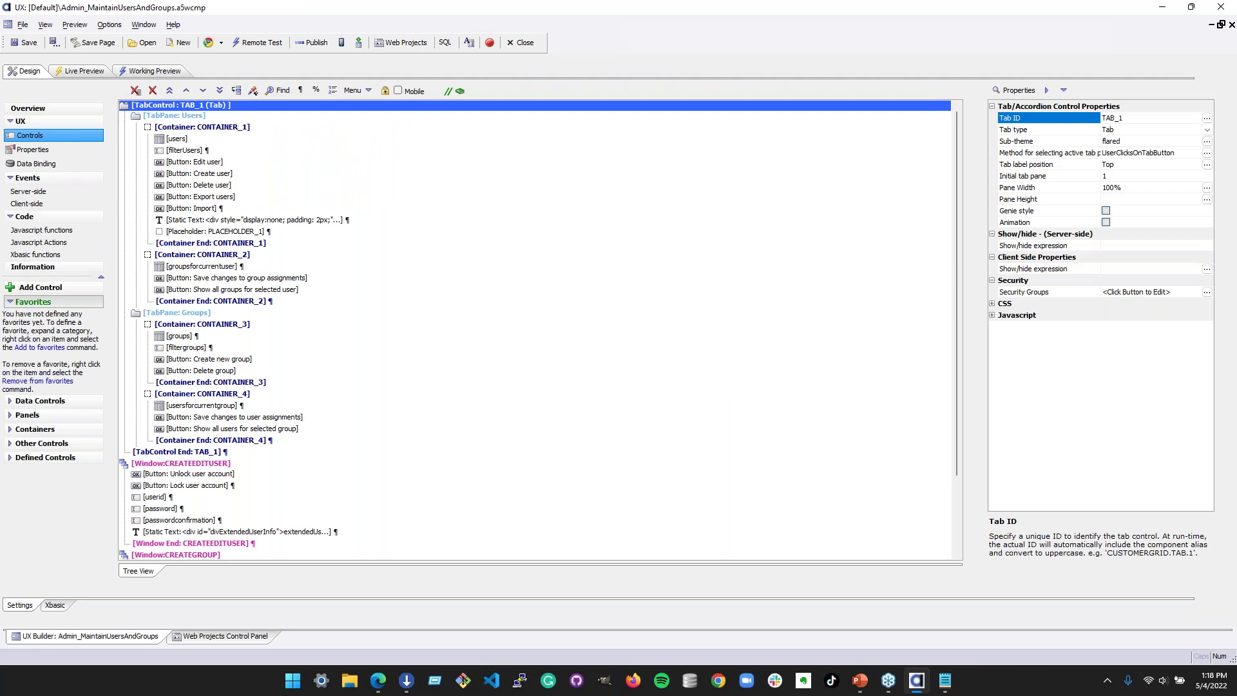
scroll(718, 348, "down", 3)
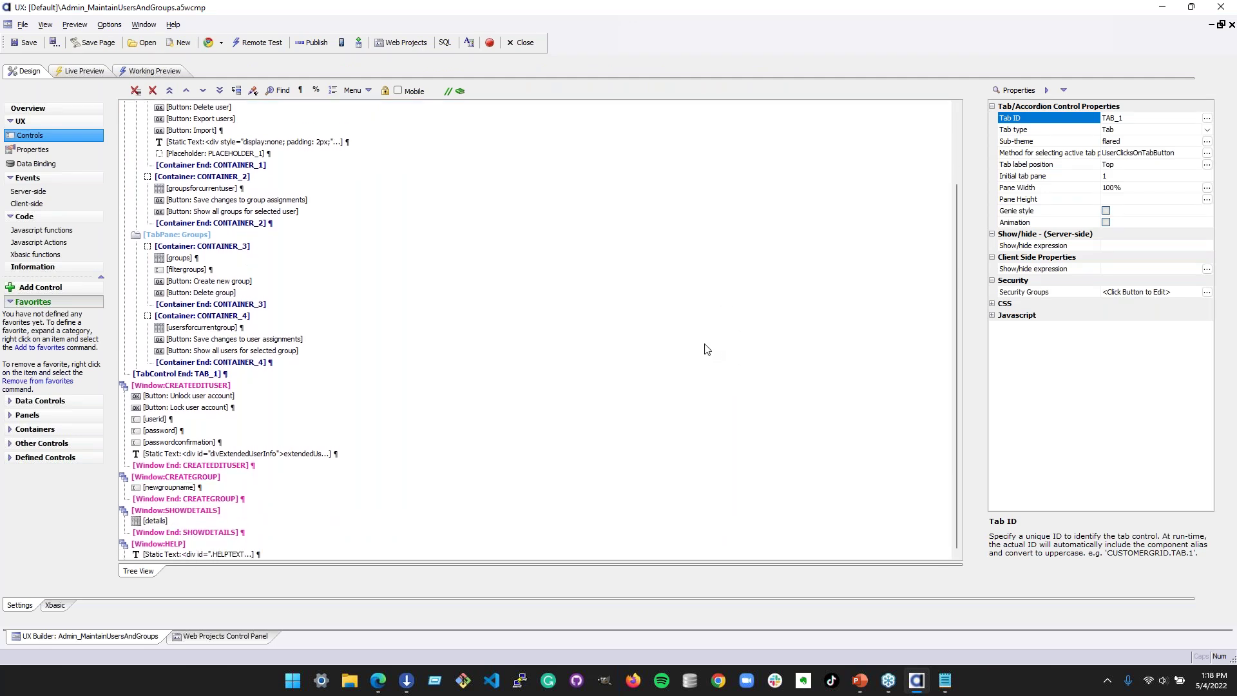
scroll(691, 353, "up", 3)
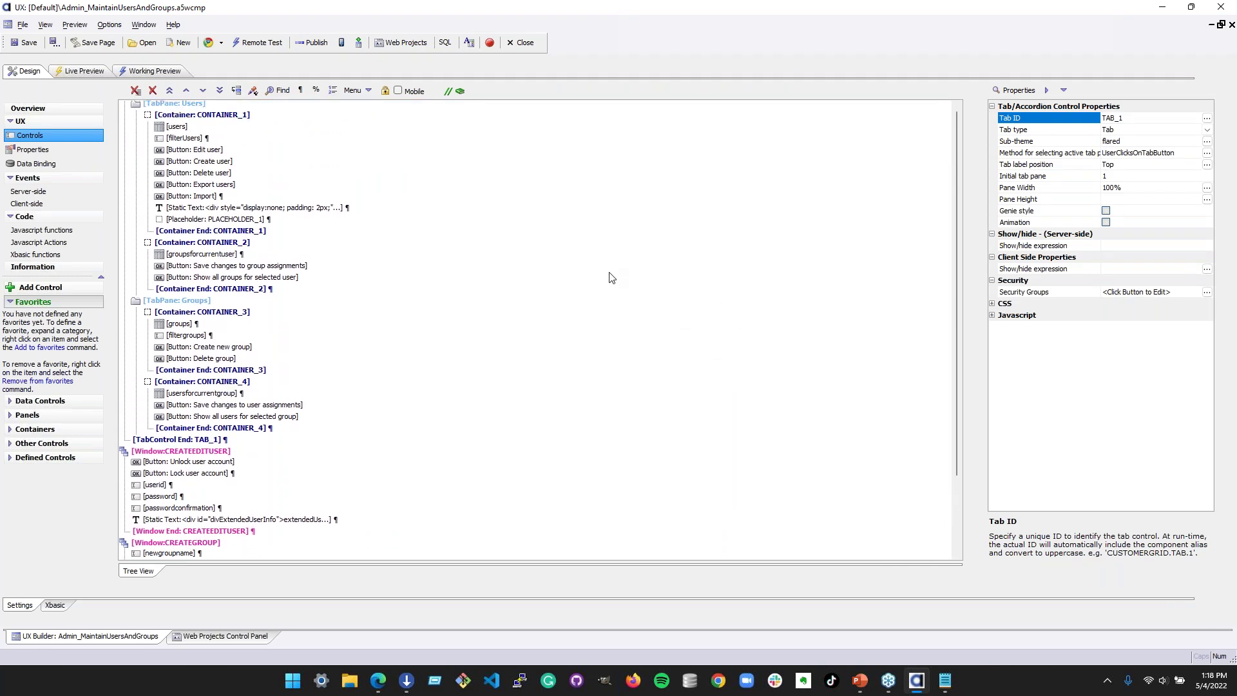
left_click(245, 145)
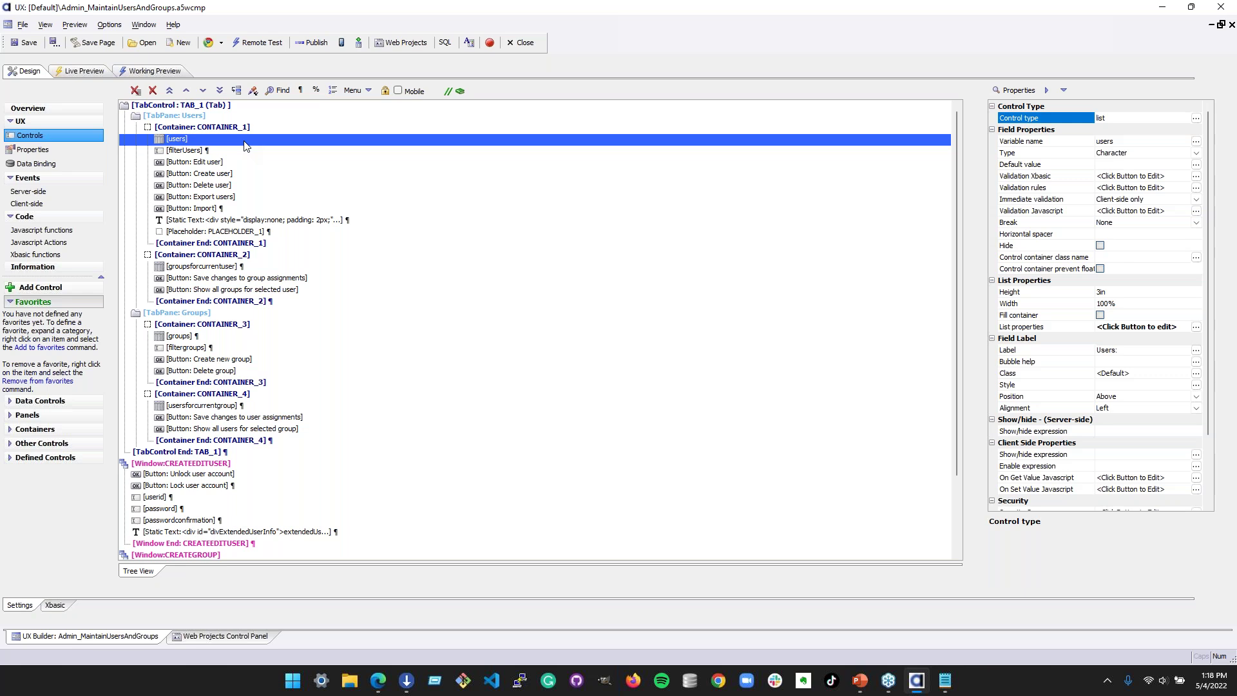
left_click(241, 153)
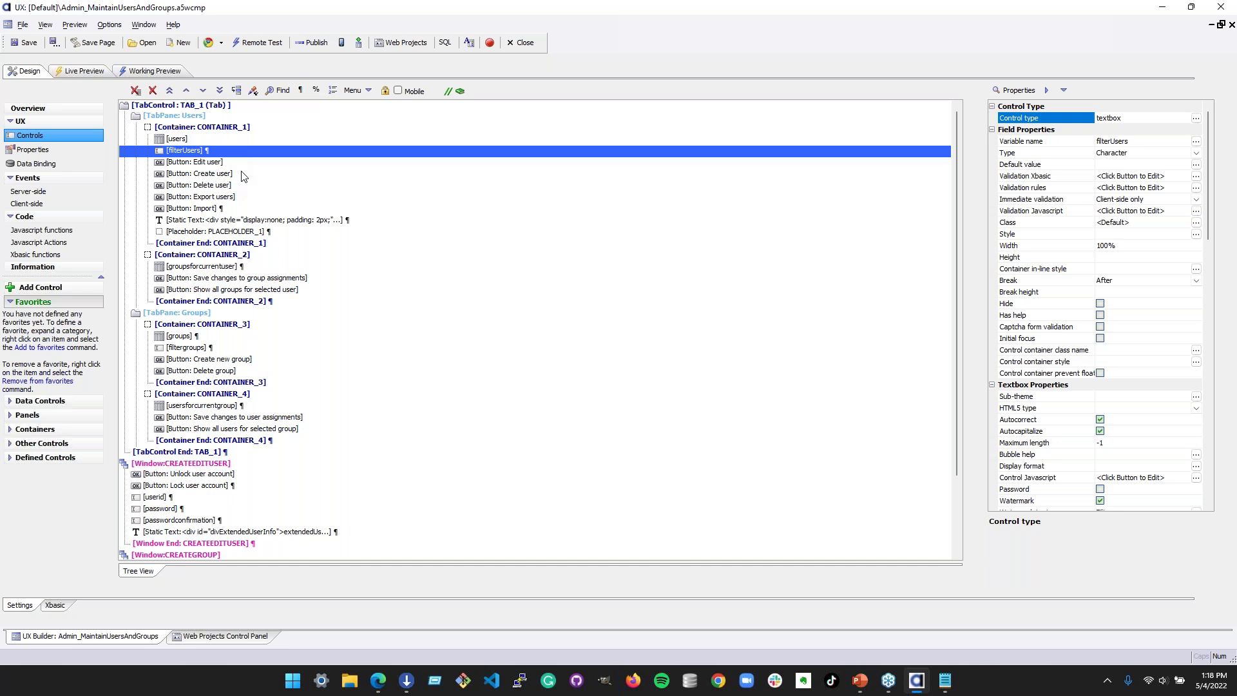
left_click(281, 233)
left_click(281, 222)
left_click(282, 232)
left_click(280, 221)
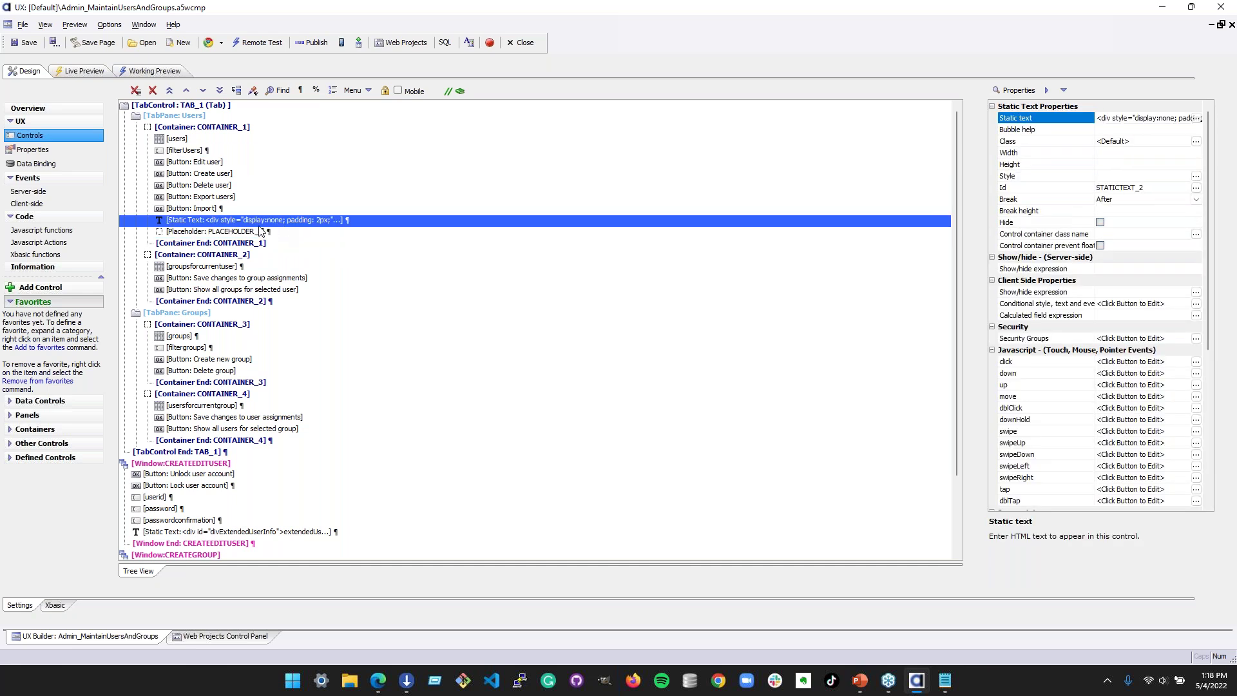
left_click(1197, 118)
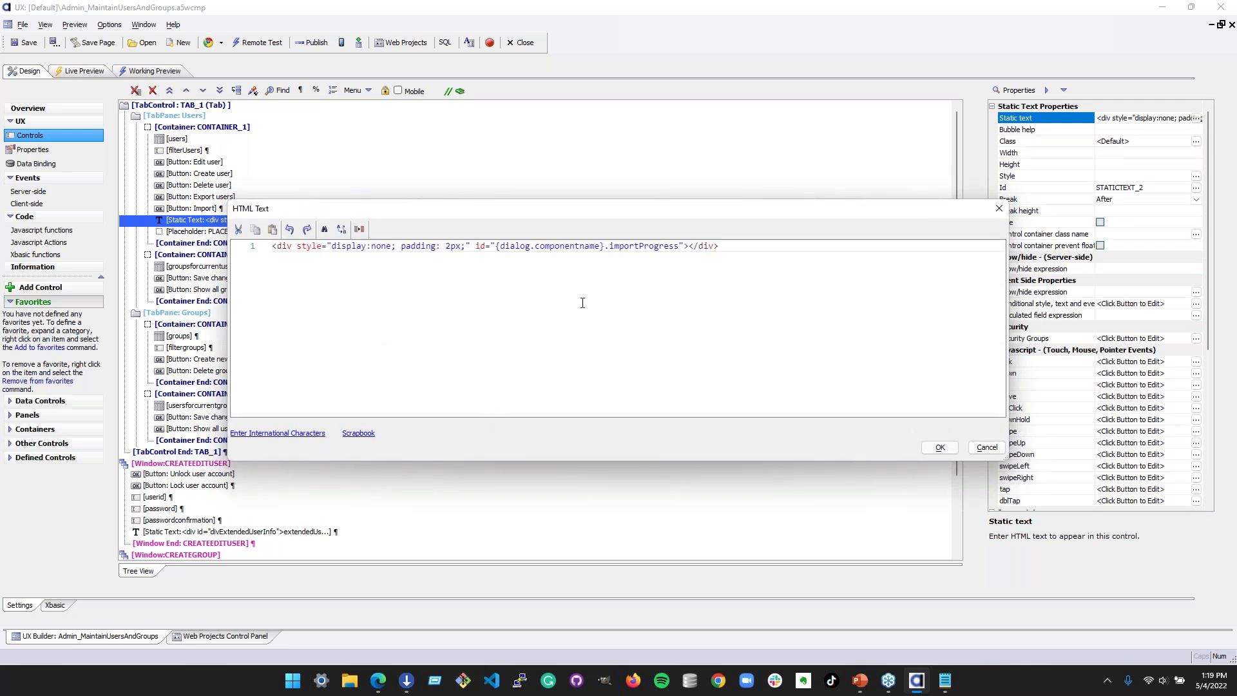
left_click_drag(500, 246, 665, 245)
left_click(694, 303)
left_click(999, 208)
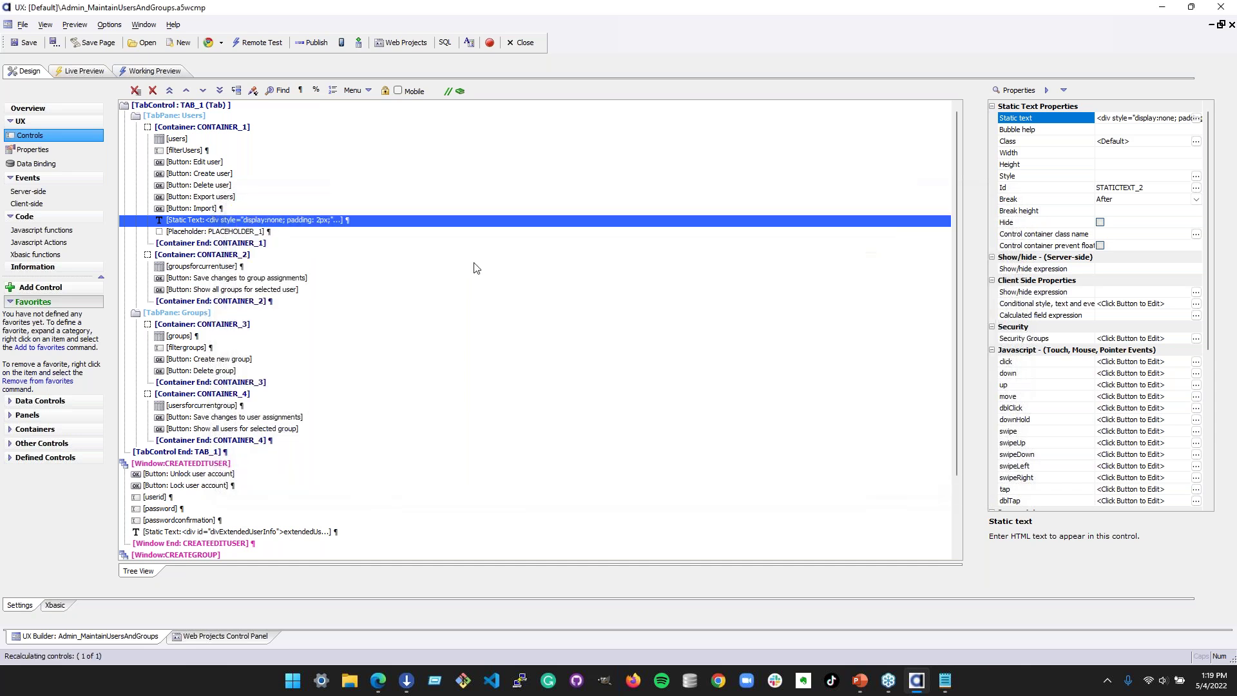
left_click(308, 230)
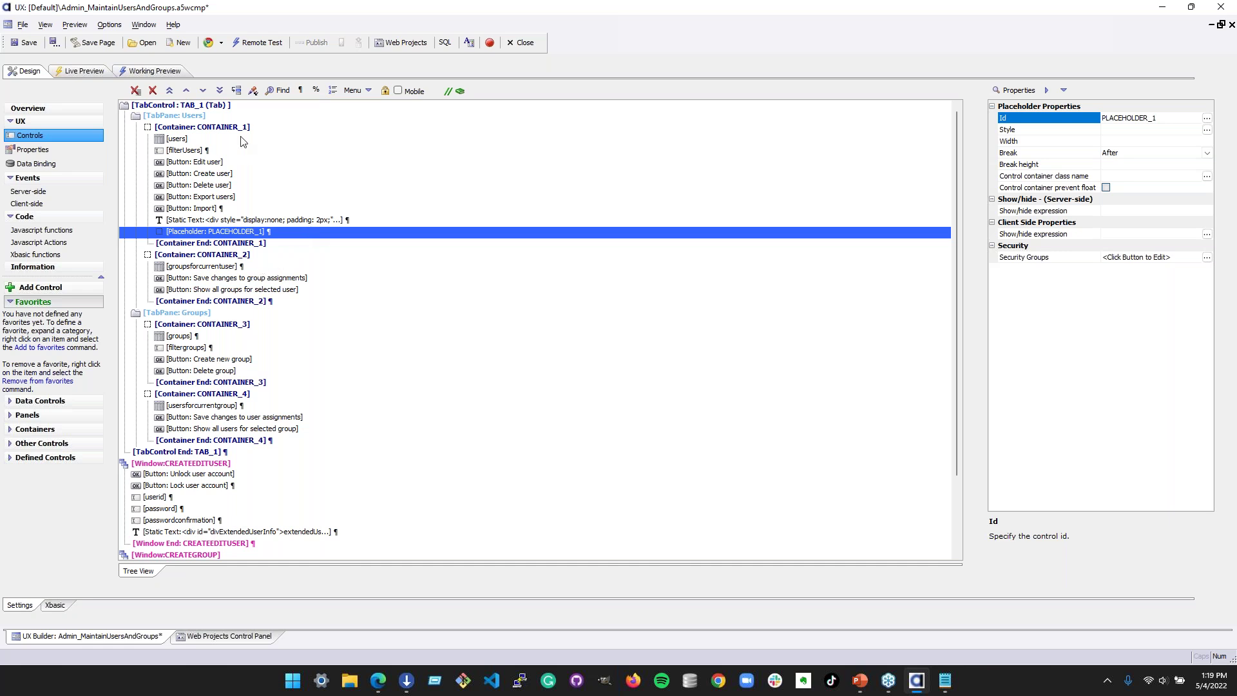
left_click(244, 139)
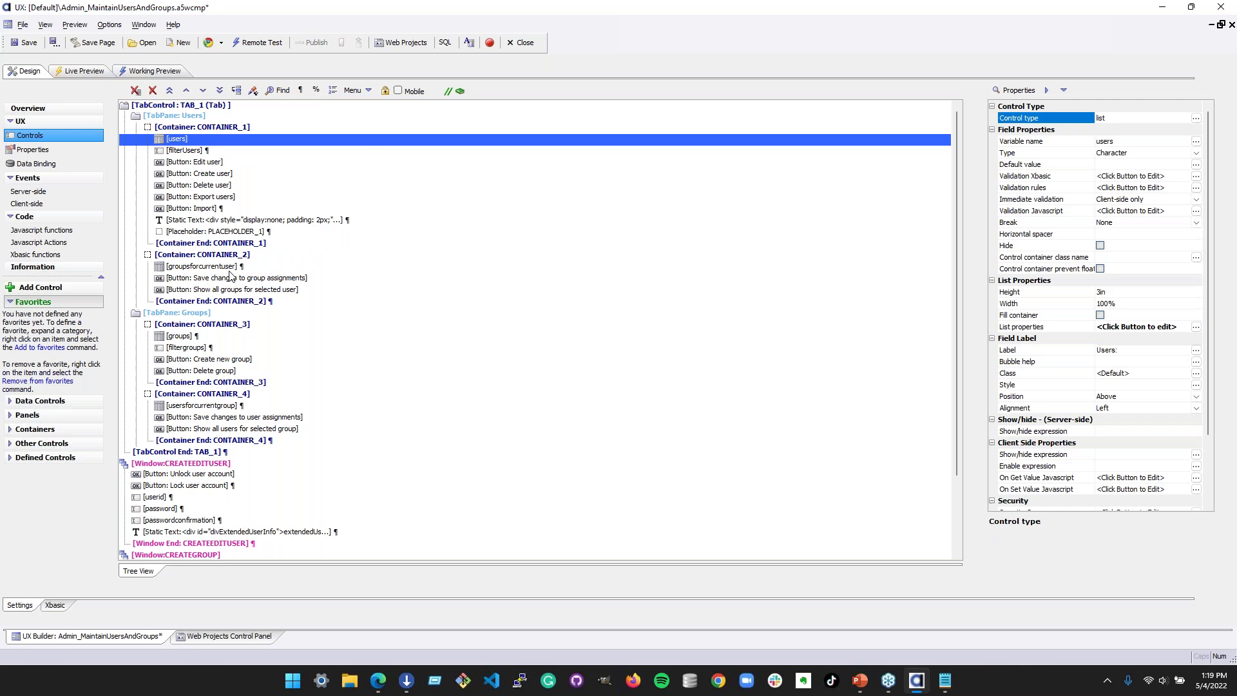
left_click(238, 267)
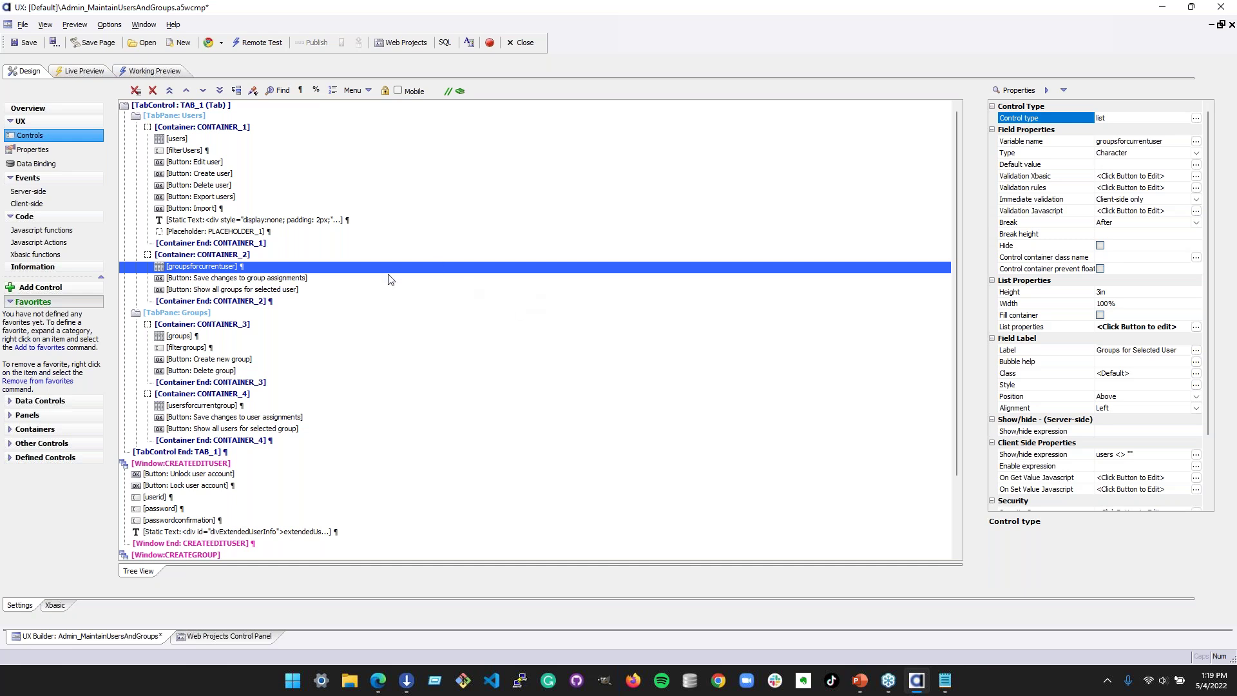
left_click(362, 278)
left_click(355, 301)
left_click(361, 290)
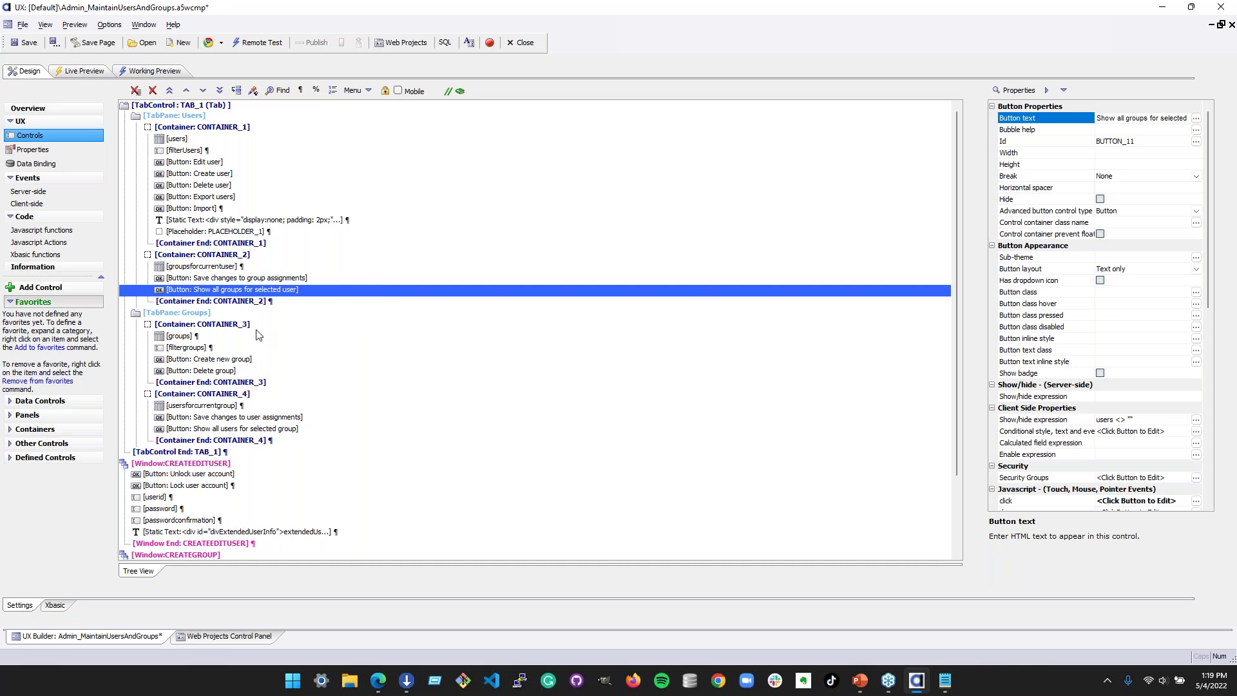
left_click(235, 118)
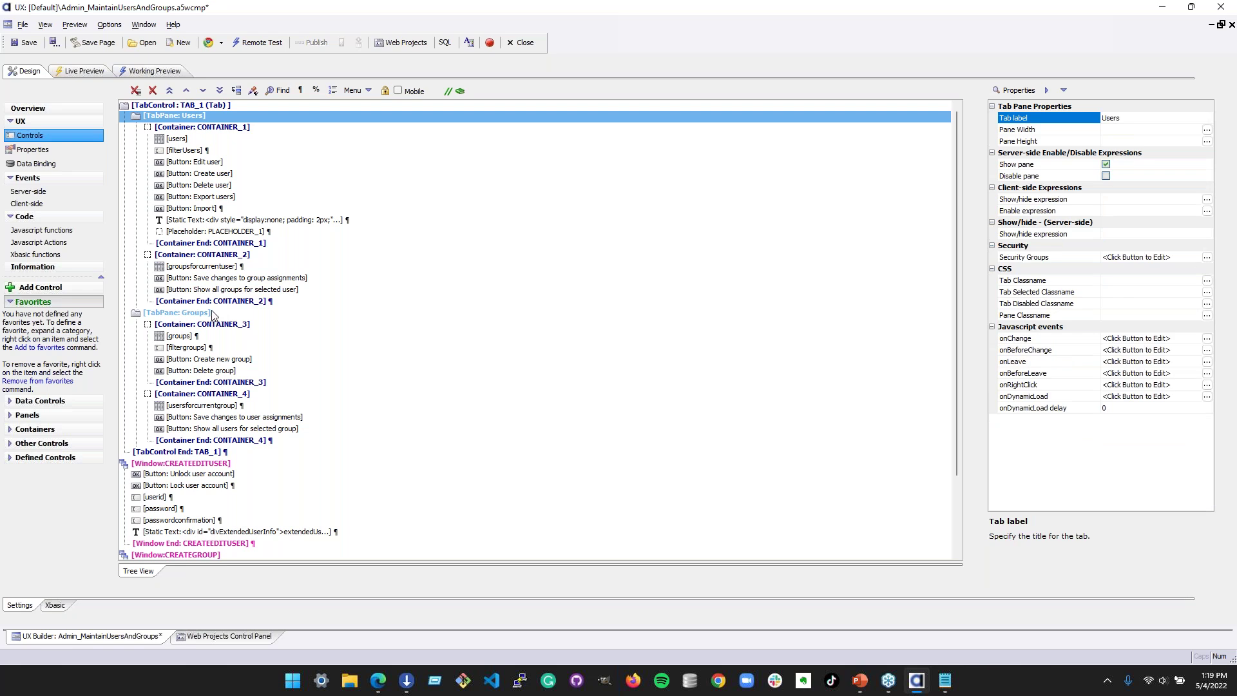
left_click(217, 301)
left_click(205, 118)
scroll(209, 265, "down", 1)
left_click(221, 277)
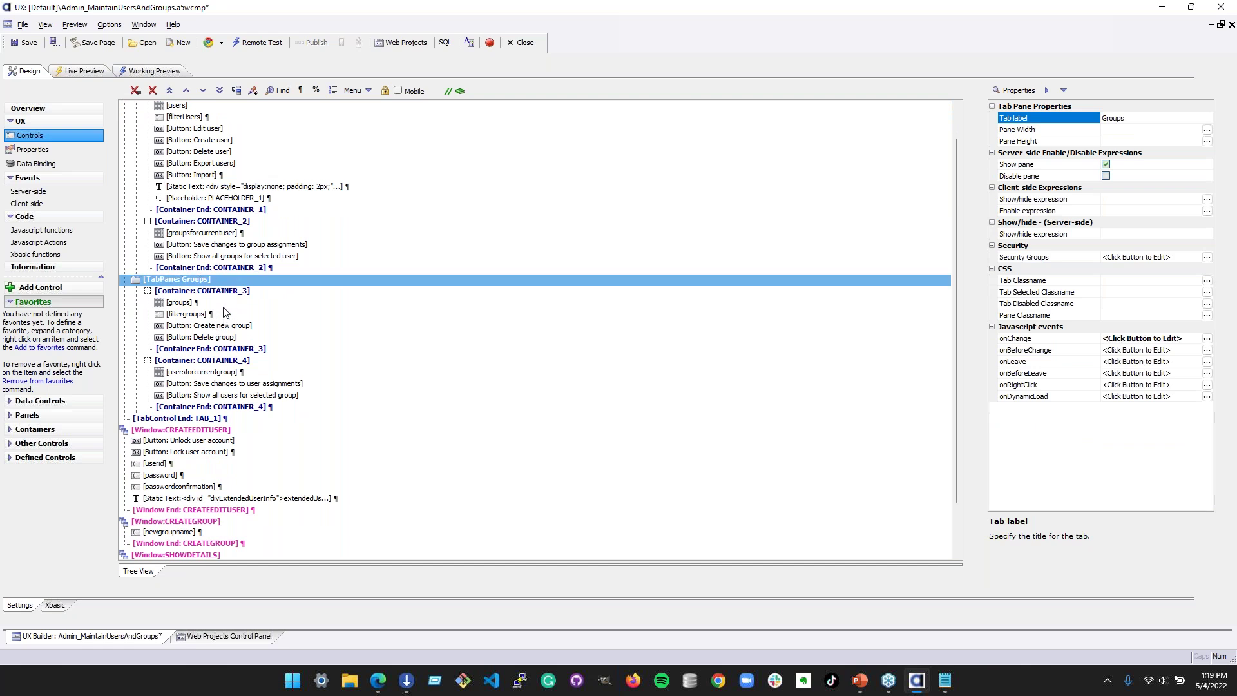
left_click(224, 305)
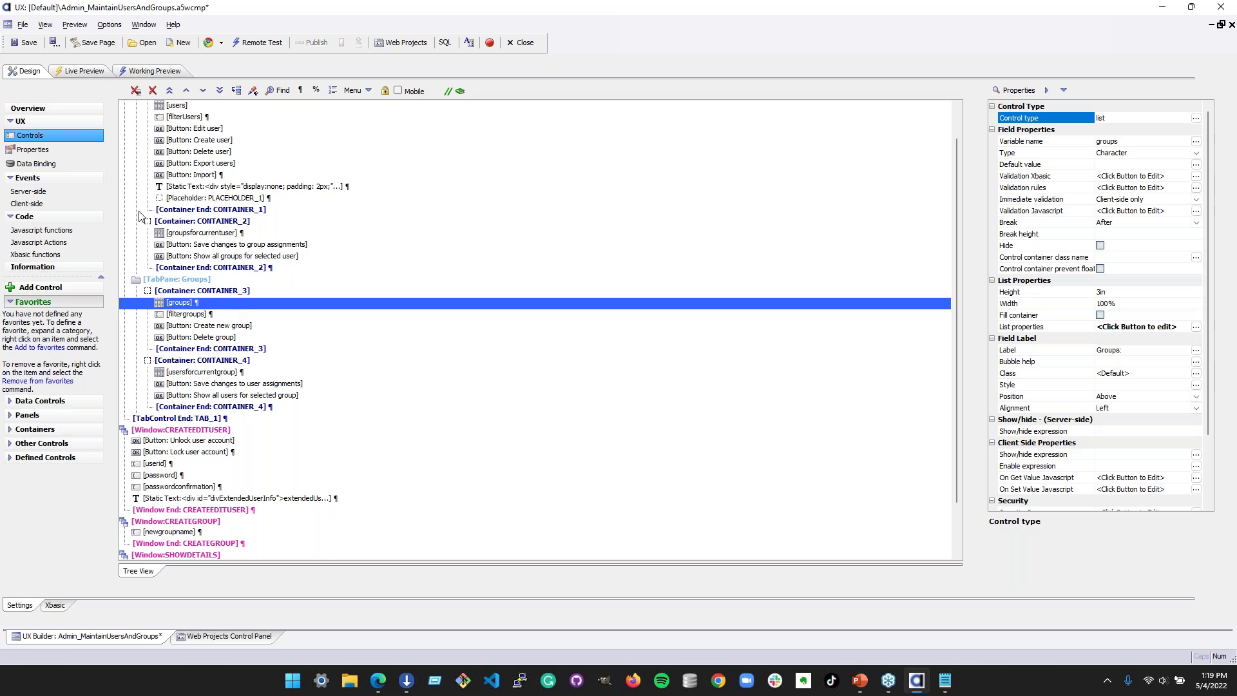
left_click(237, 384)
left_click(242, 372)
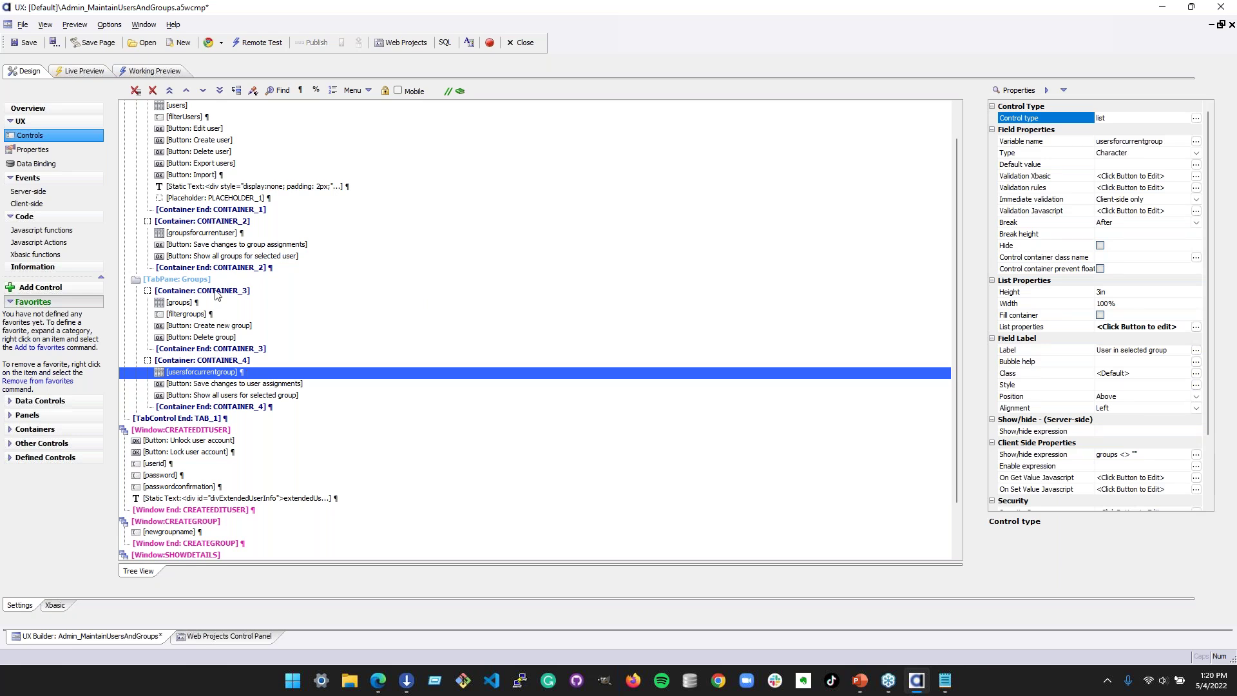
left_click(243, 327)
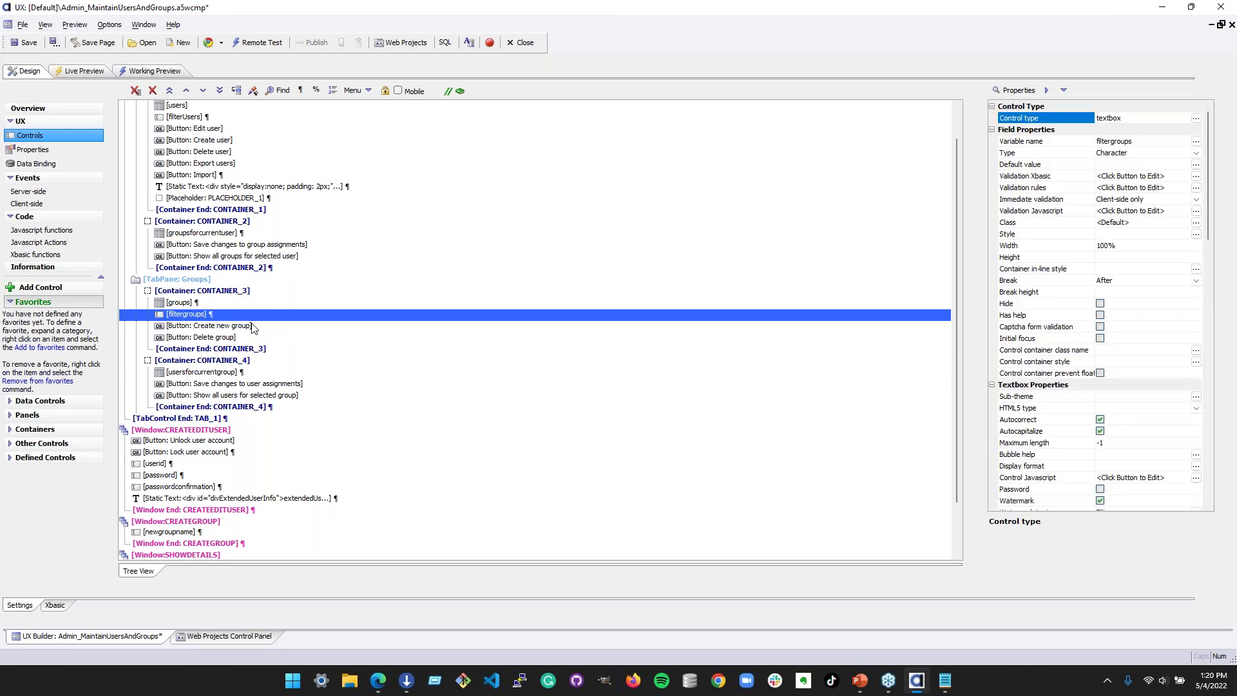
left_click(284, 337)
left_click(266, 333)
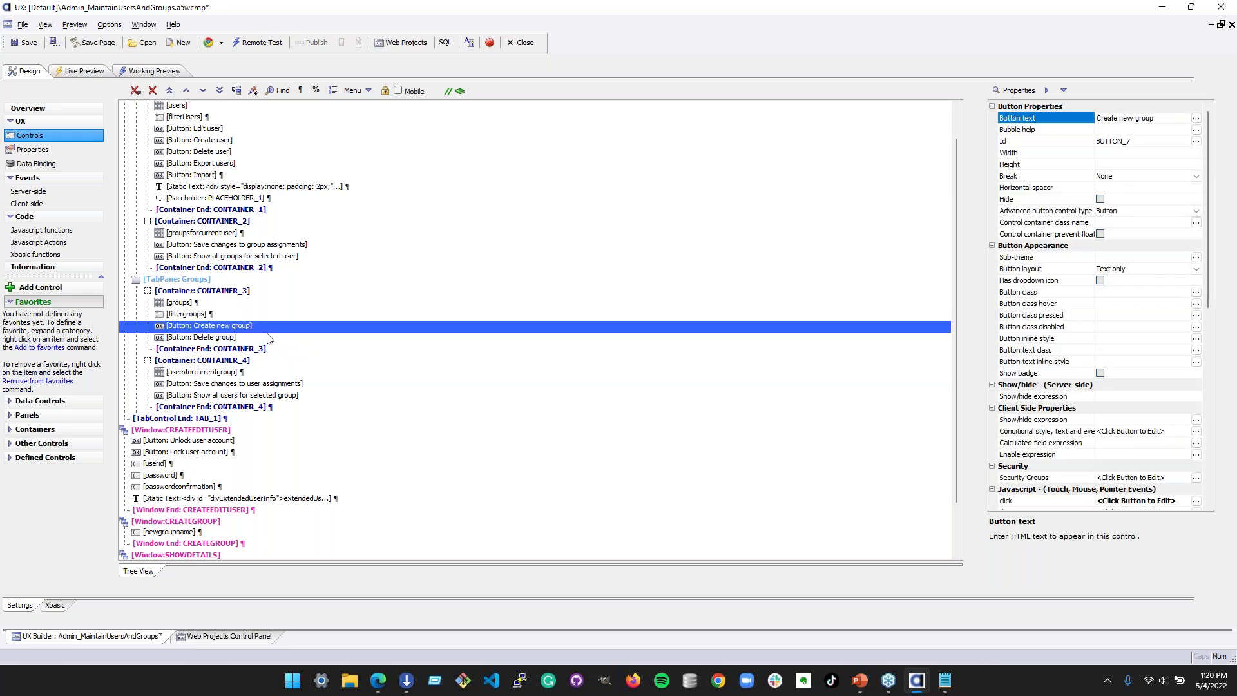
left_click(272, 385)
left_click(360, 396)
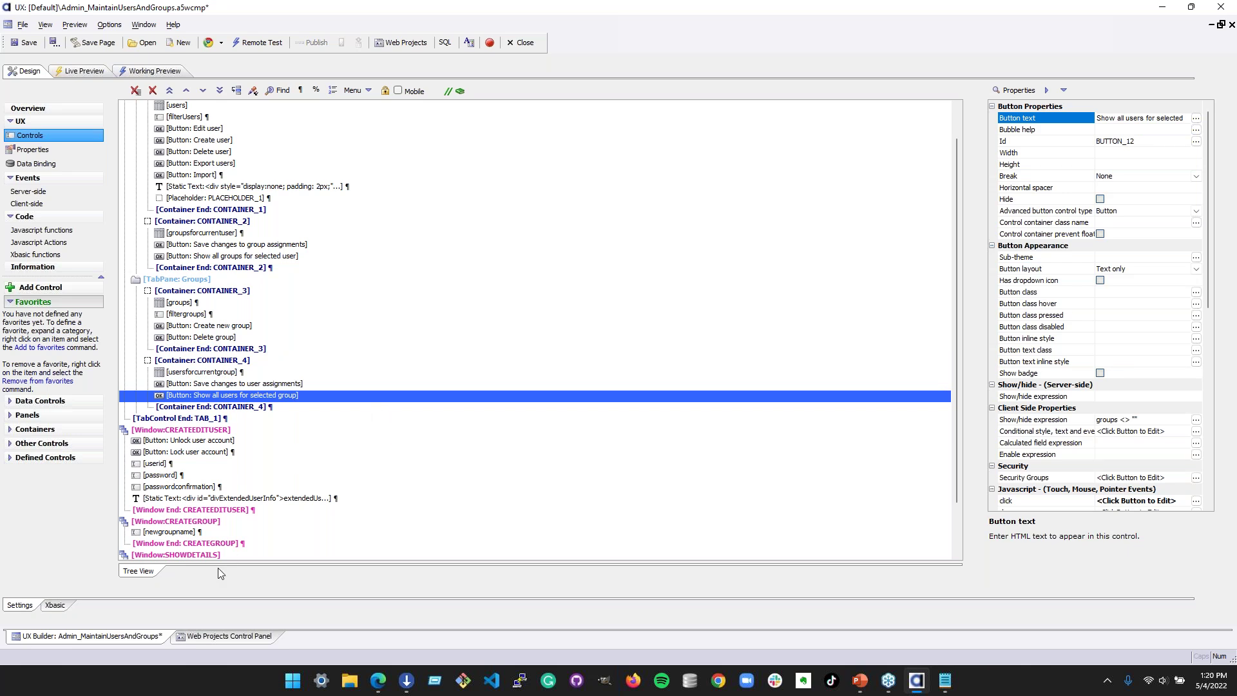
left_click(216, 545)
scroll(216, 549, "down", 2)
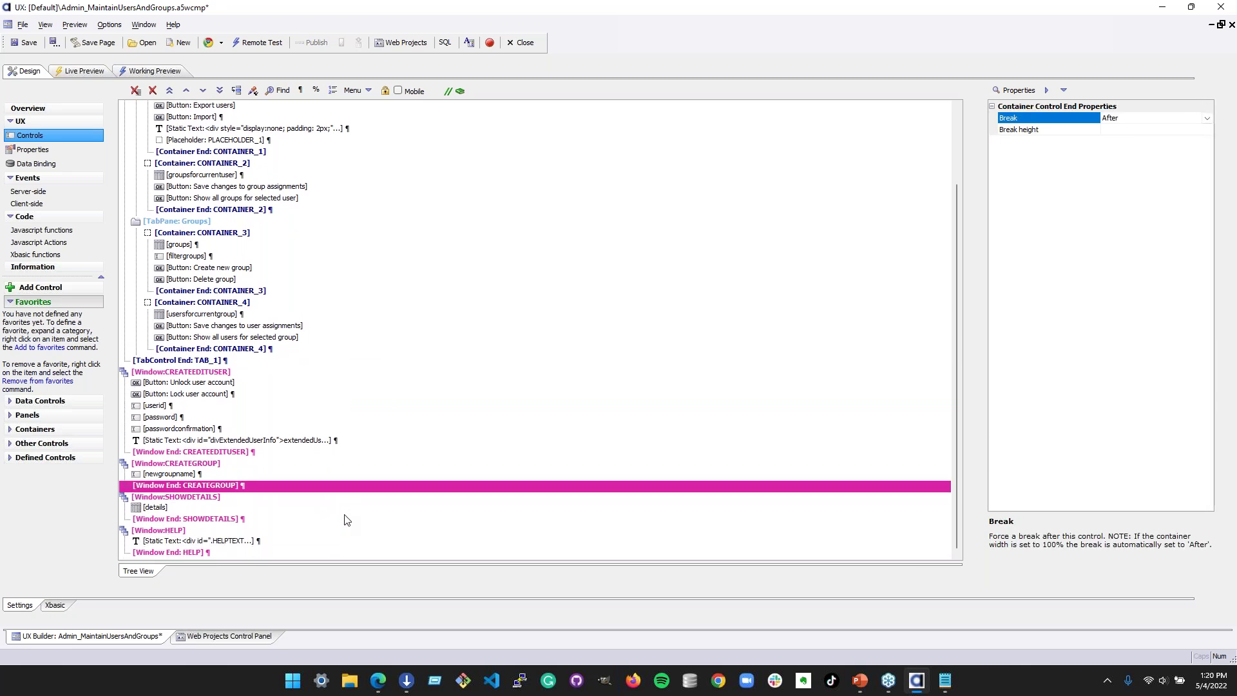
left_click(251, 361)
left_click(255, 371)
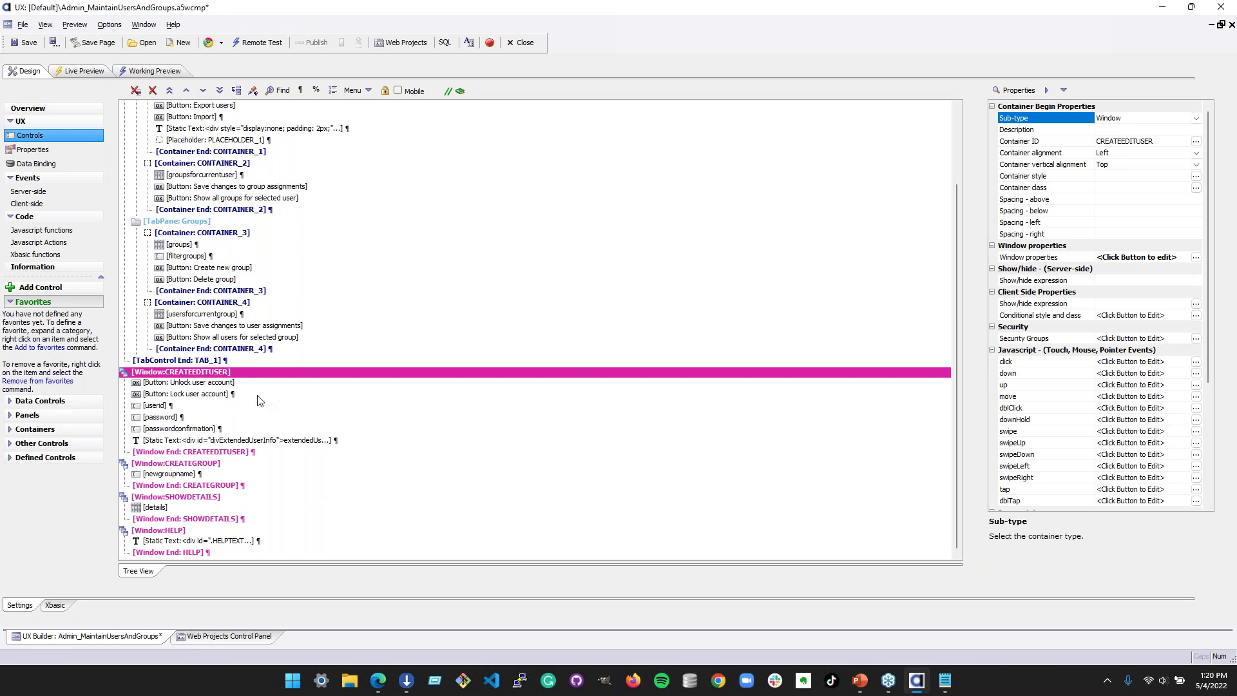
left_click(254, 465)
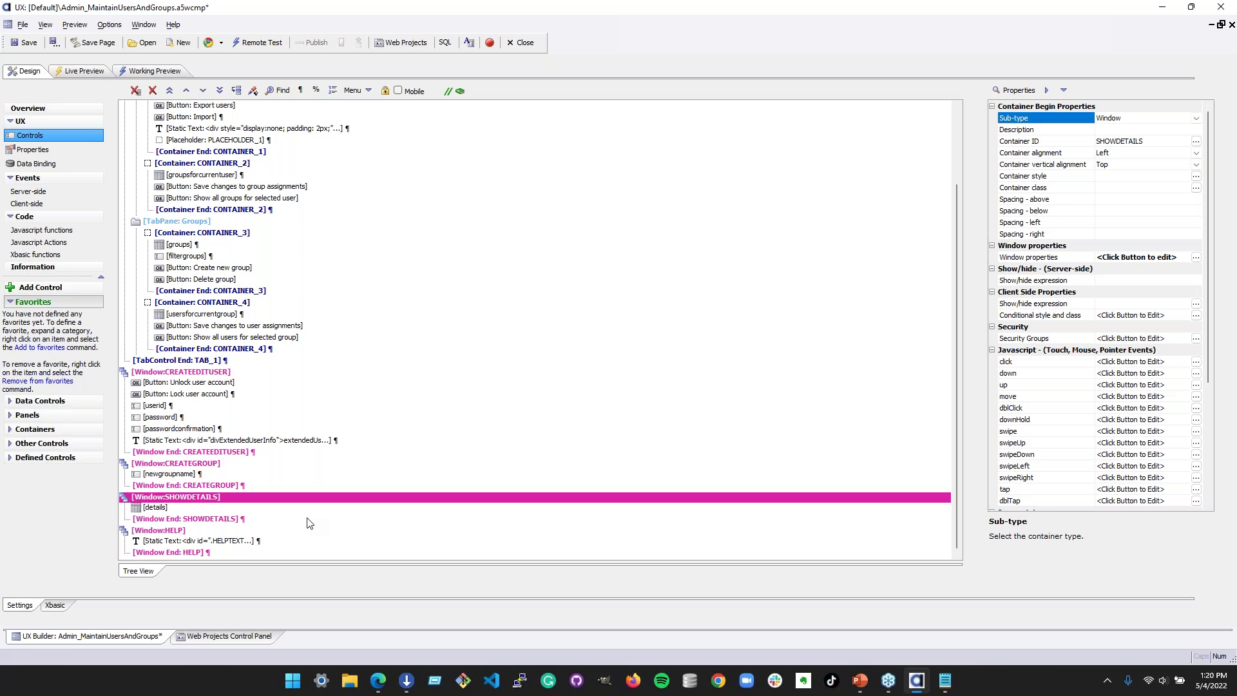
left_click(278, 520)
left_click(266, 531)
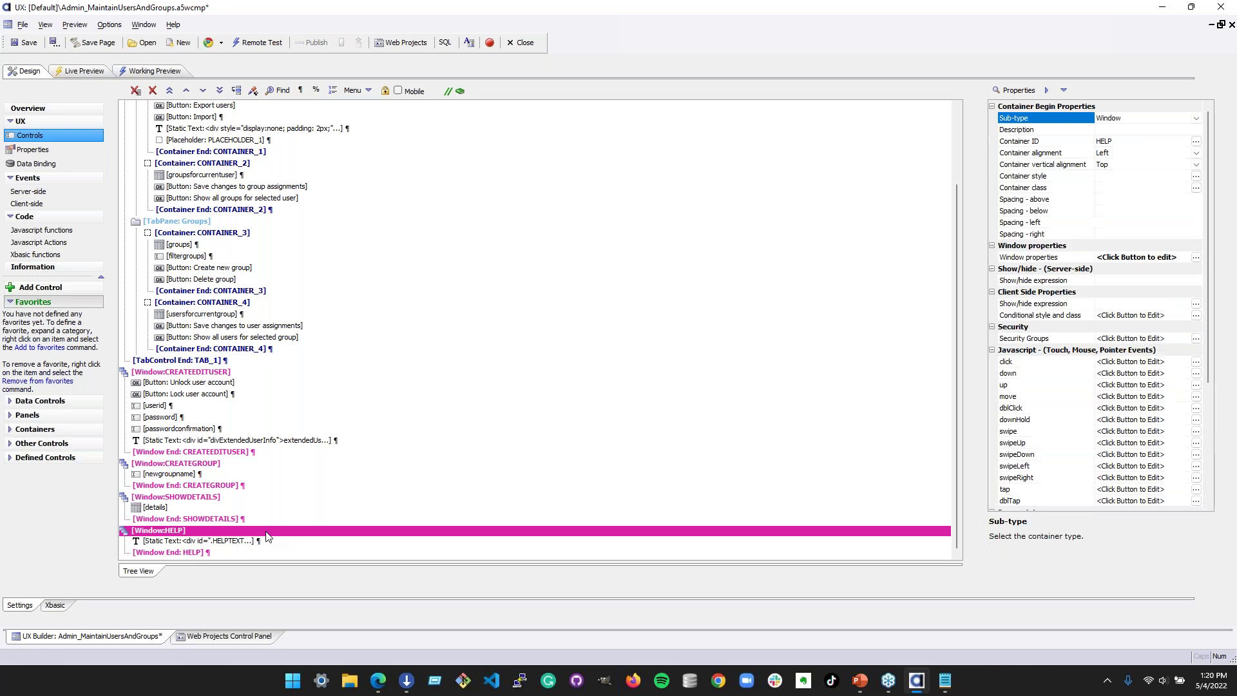
left_click(267, 543)
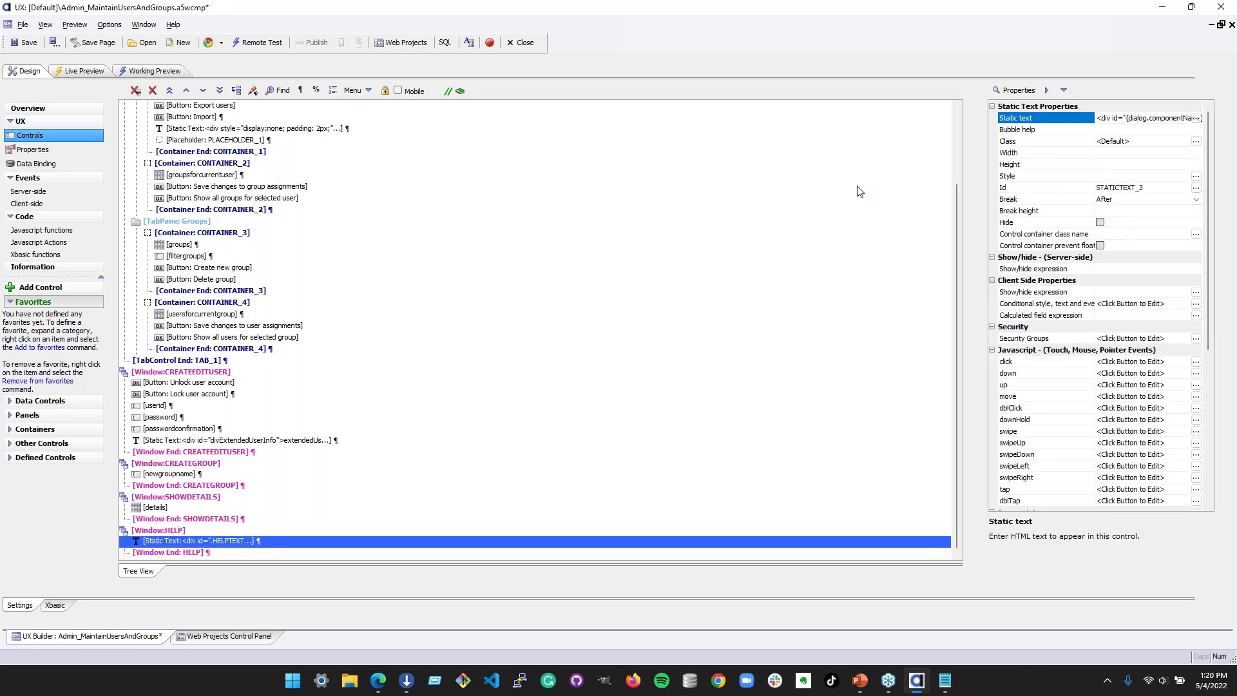
left_click(1196, 118)
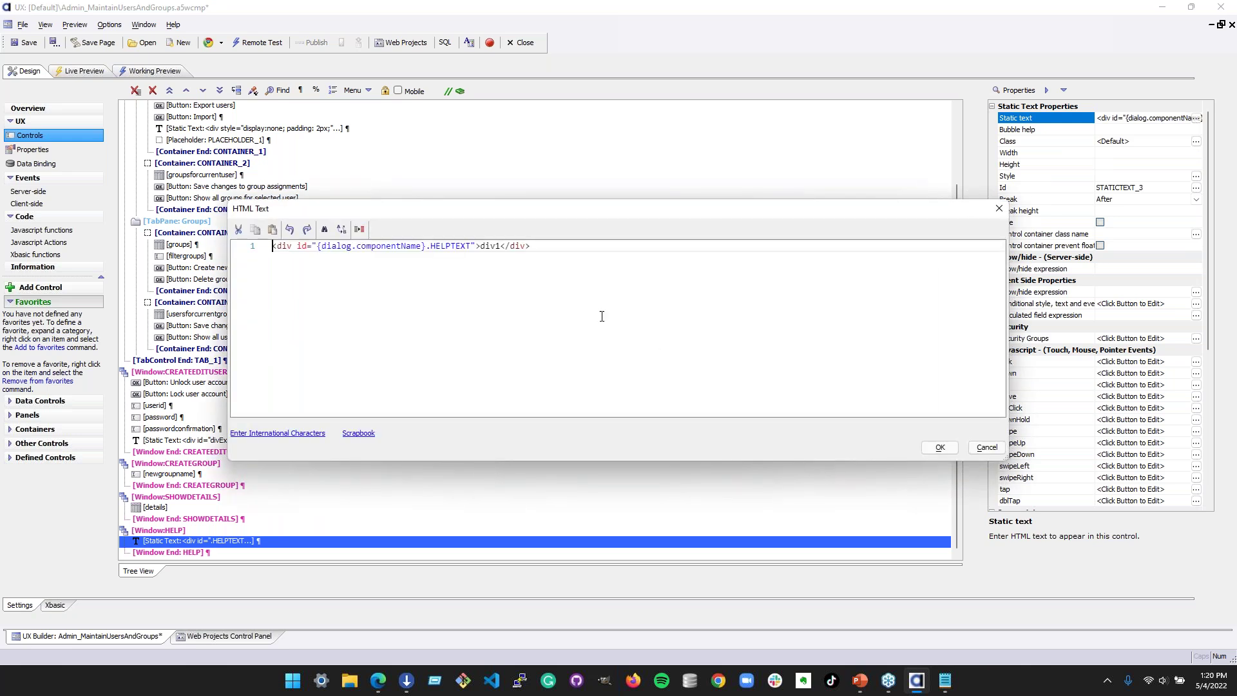
double_click(489, 246)
double_click(452, 246)
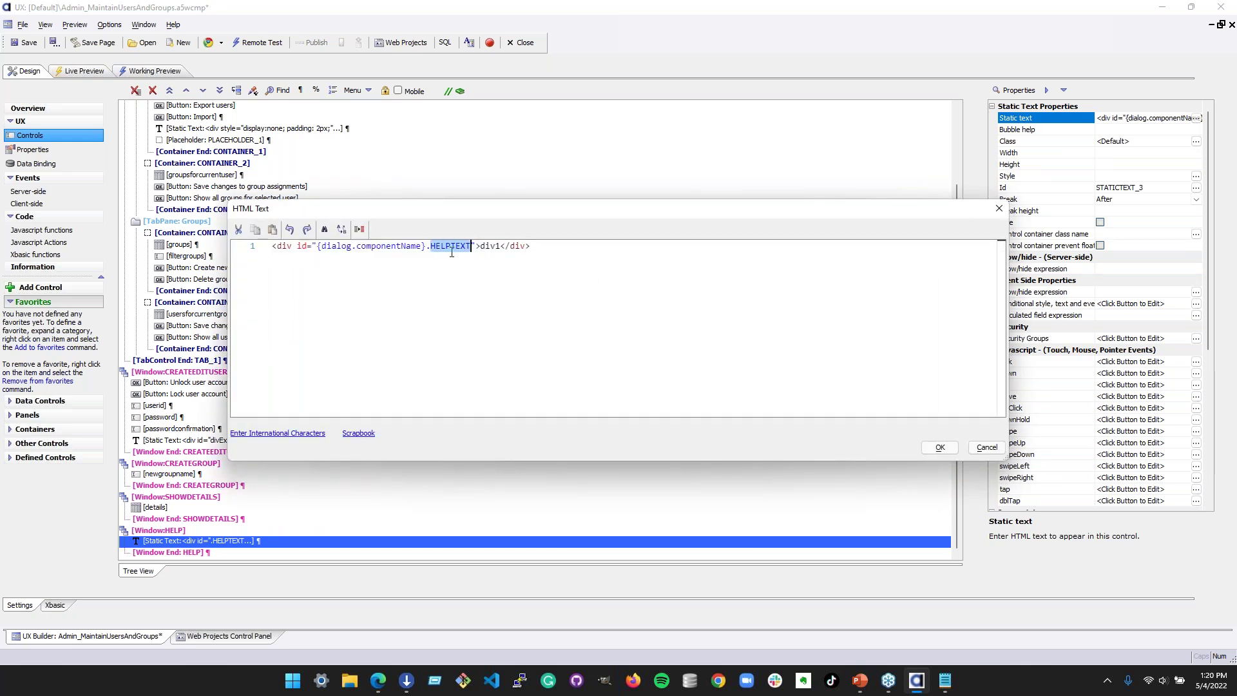
double_click(497, 246)
left_click(987, 447)
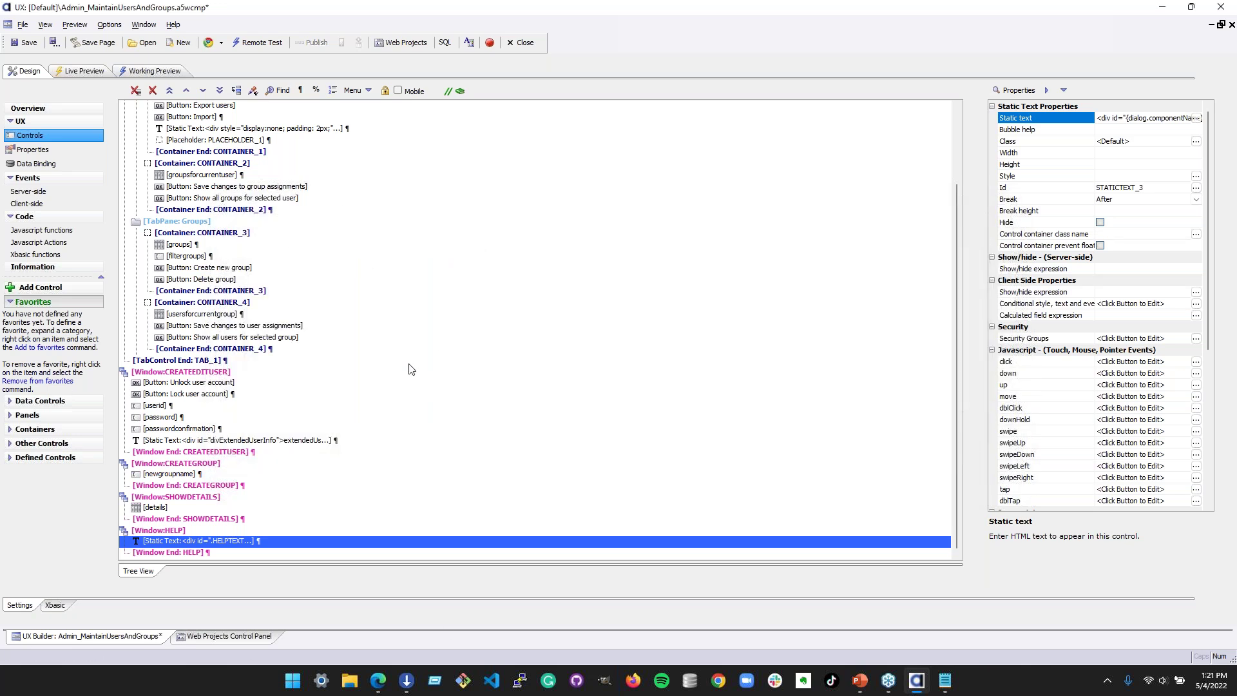
scroll(441, 374, "up", 3)
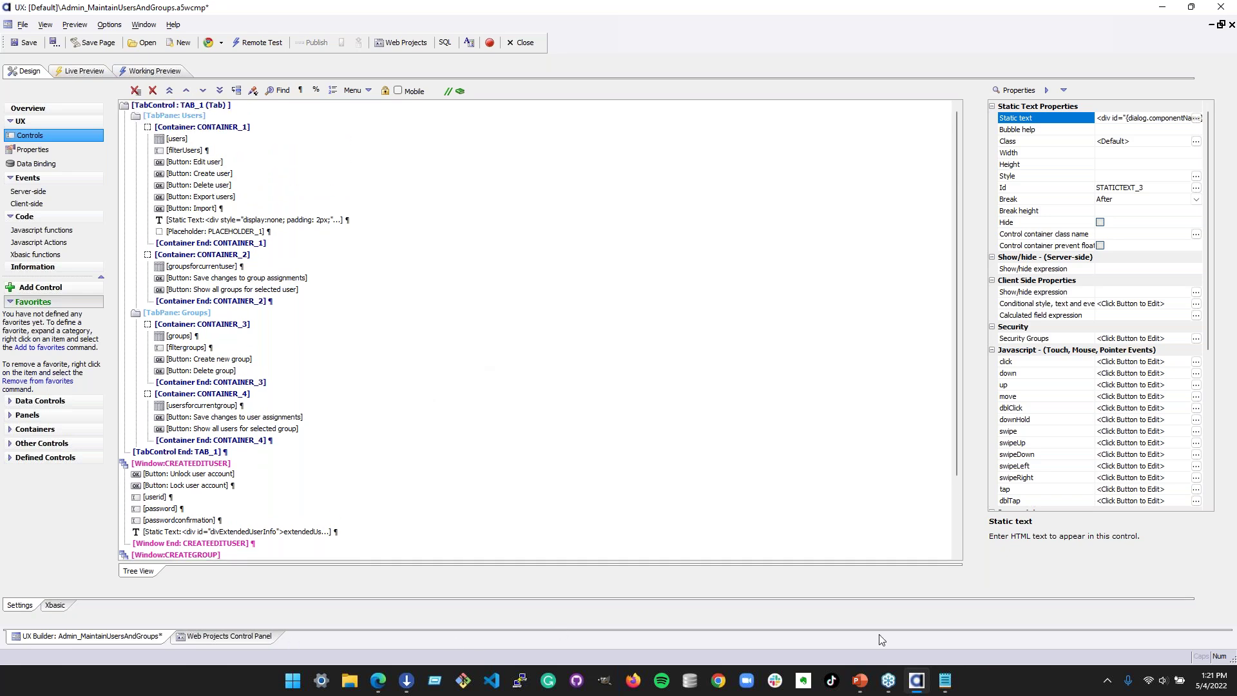
- In the live test, select two users to see their groups, then view GROUP3's members
key("alt+Tab")
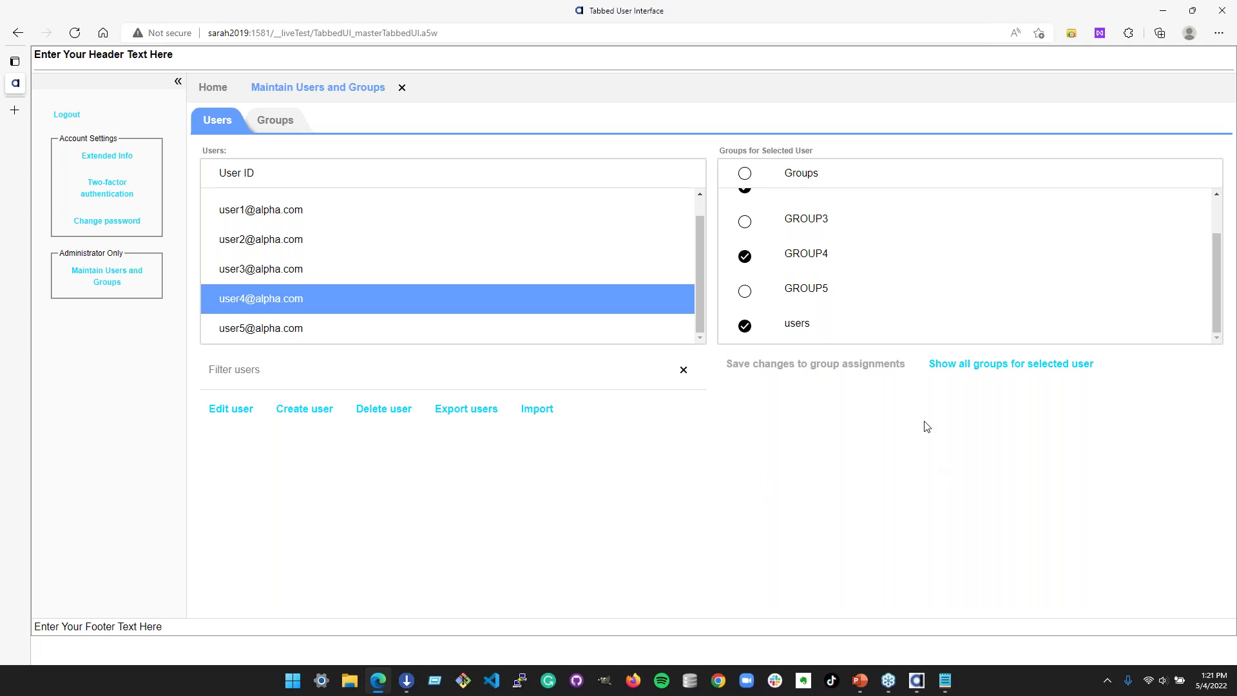
scroll(558, 300, "up", 1)
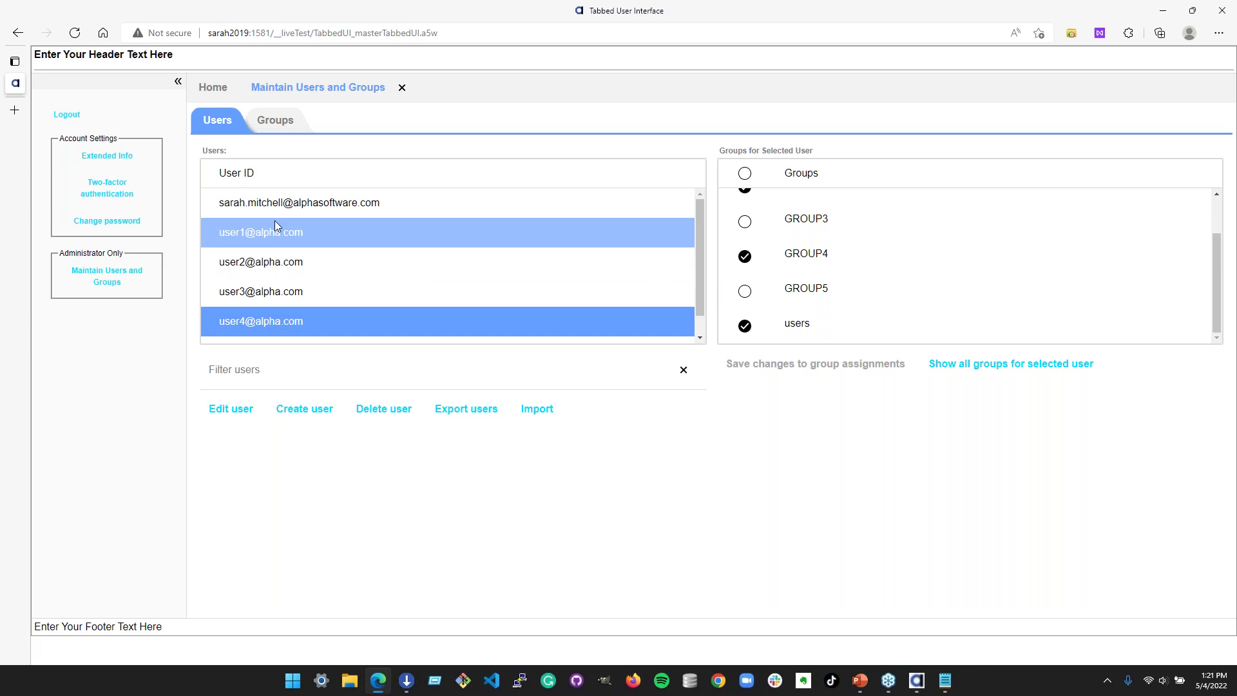
left_click(271, 203)
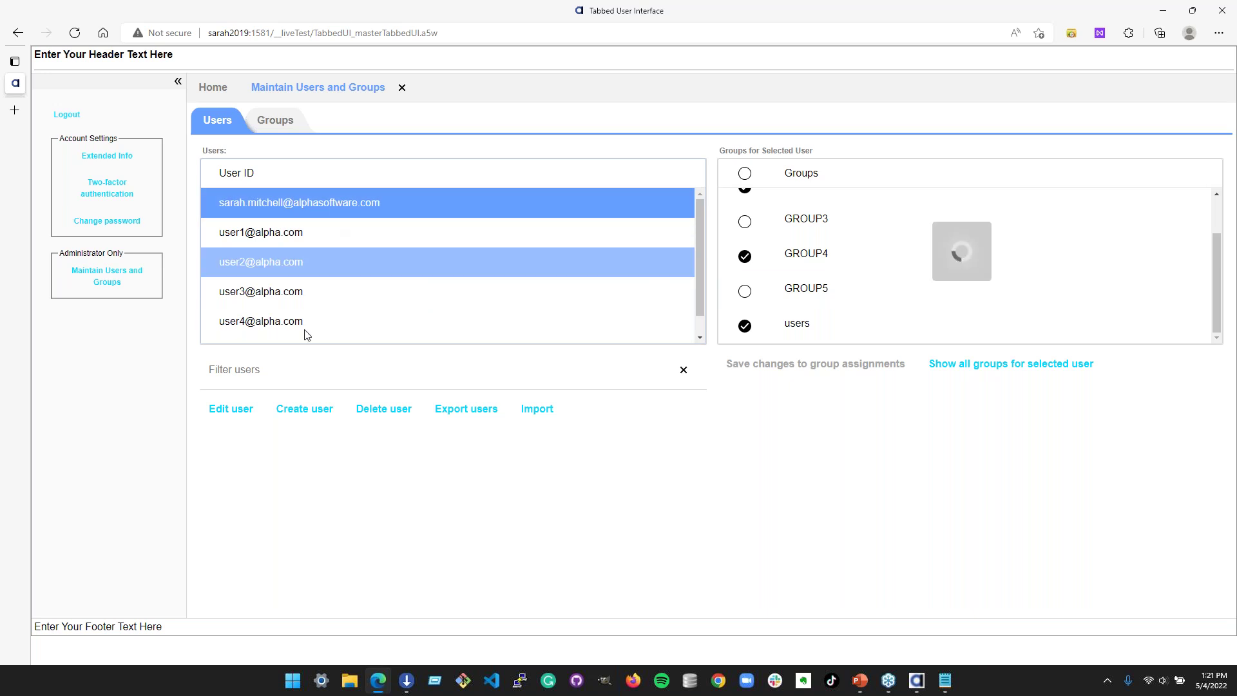
left_click(286, 226)
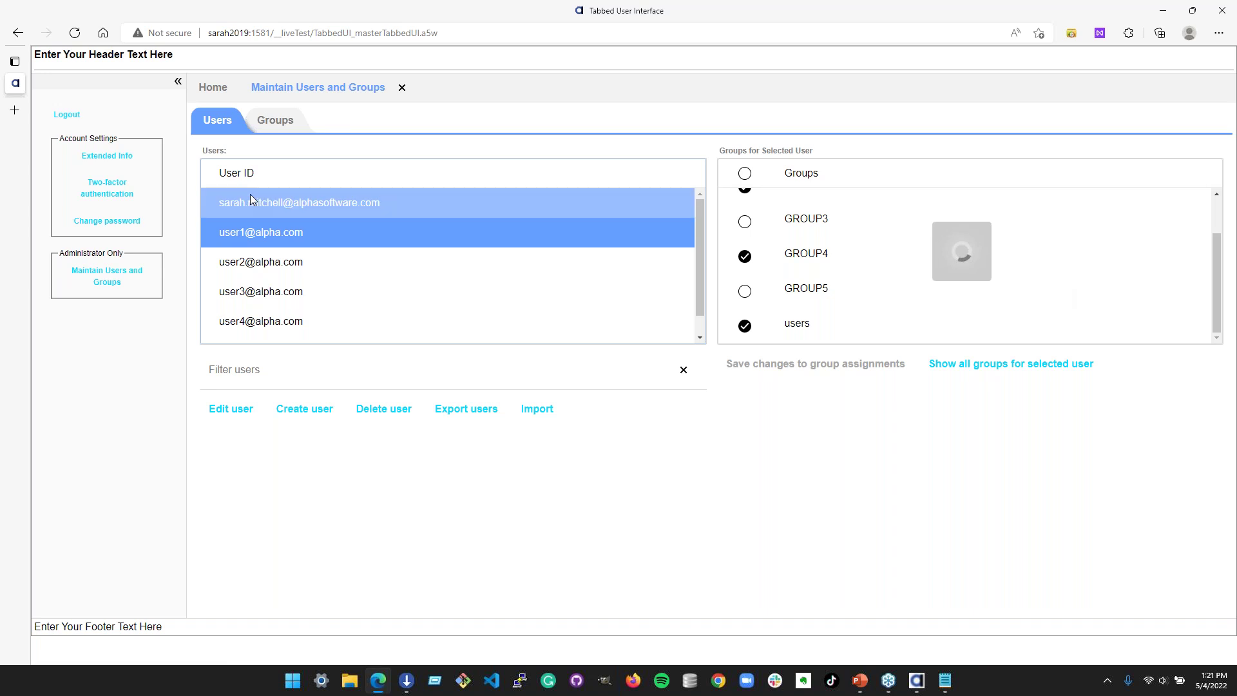
left_click(277, 127)
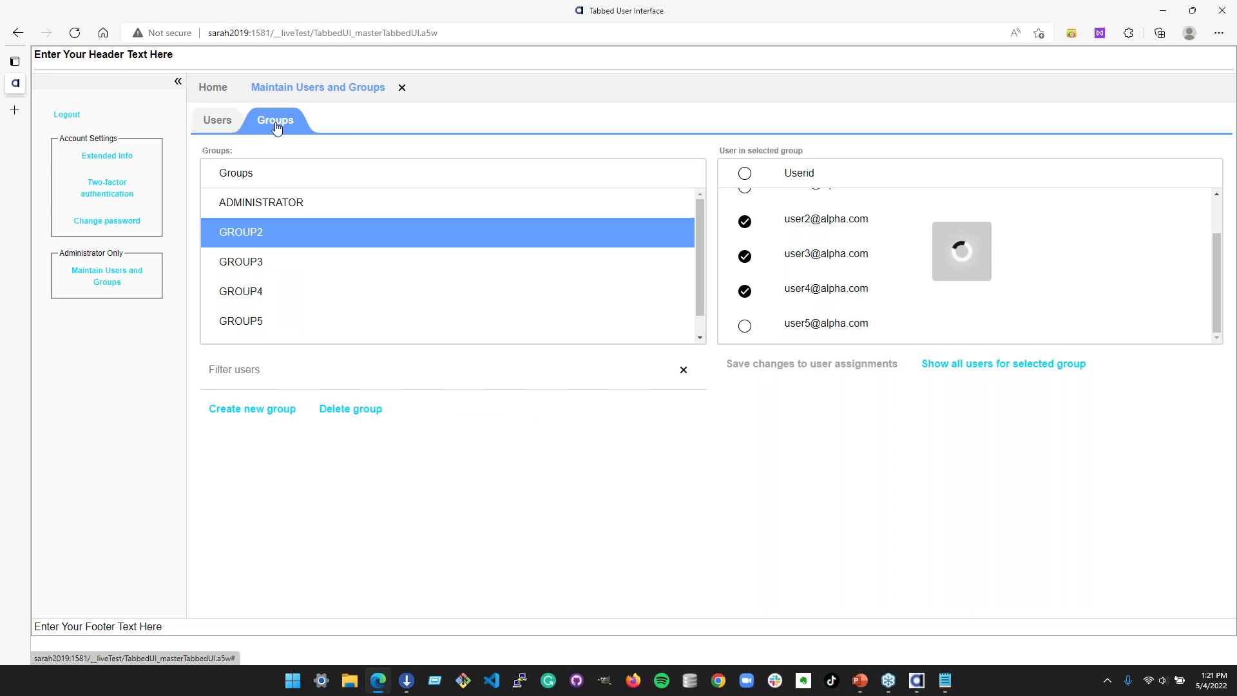
left_click(258, 267)
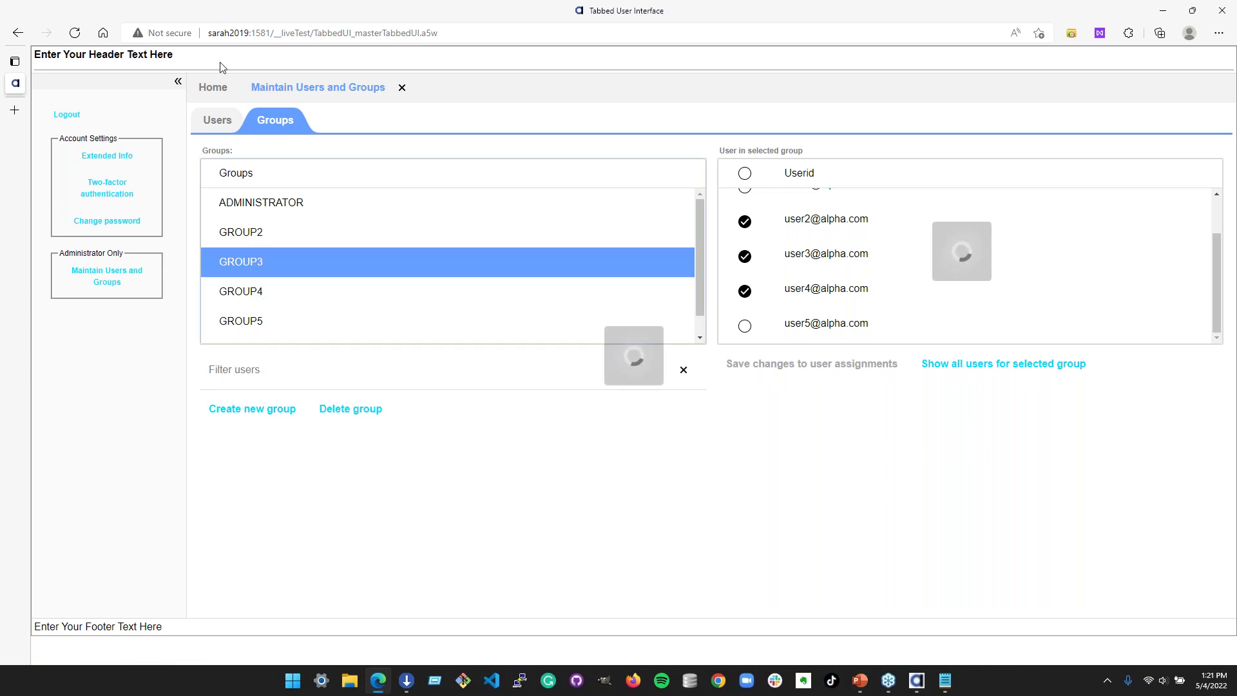
- Cancel the page reload and close Edge, confirming to leave the site
key("F5")
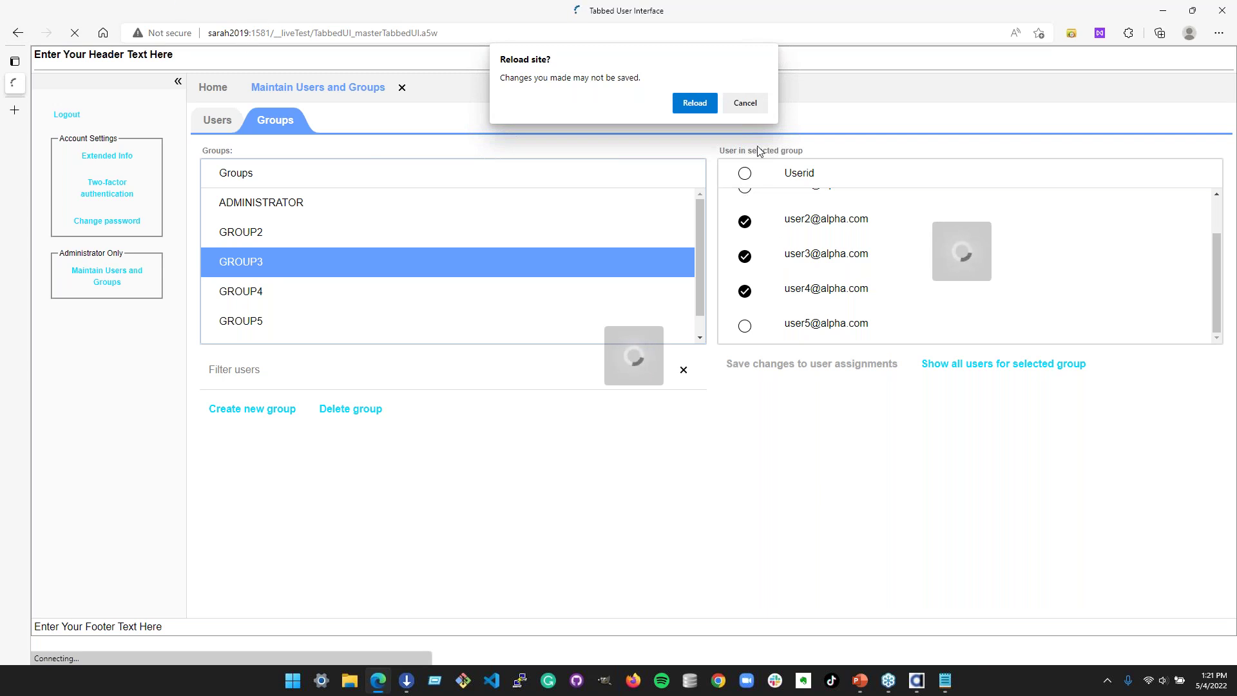
left_click(742, 105)
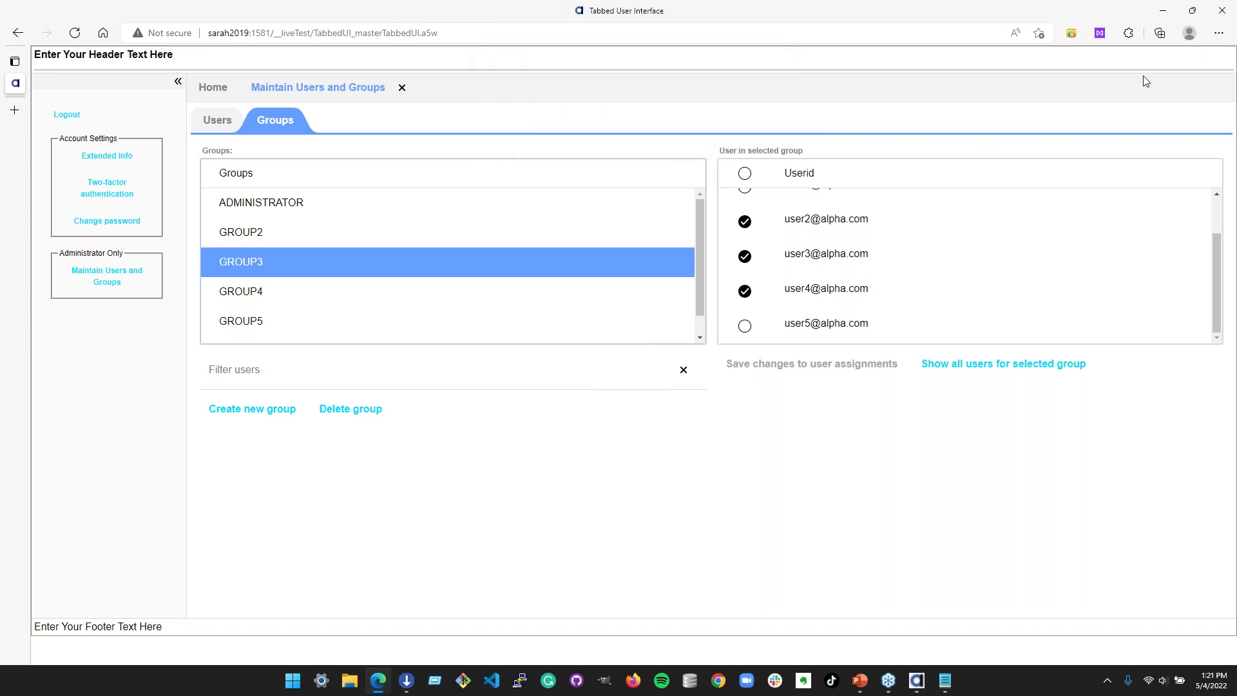
left_click(1216, 19)
left_click(696, 127)
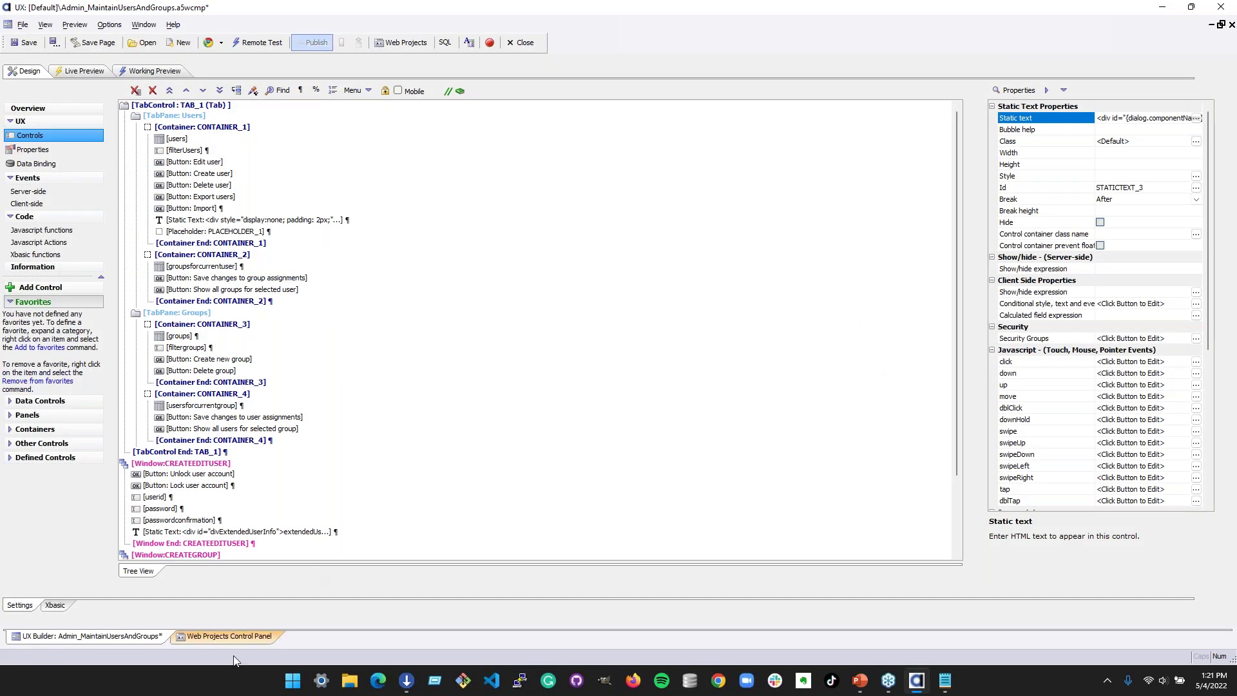
- Open AlphaCloud > View Cloud and confirm the cloud subscription in Alpha Cloud preferences
left_click(226, 638)
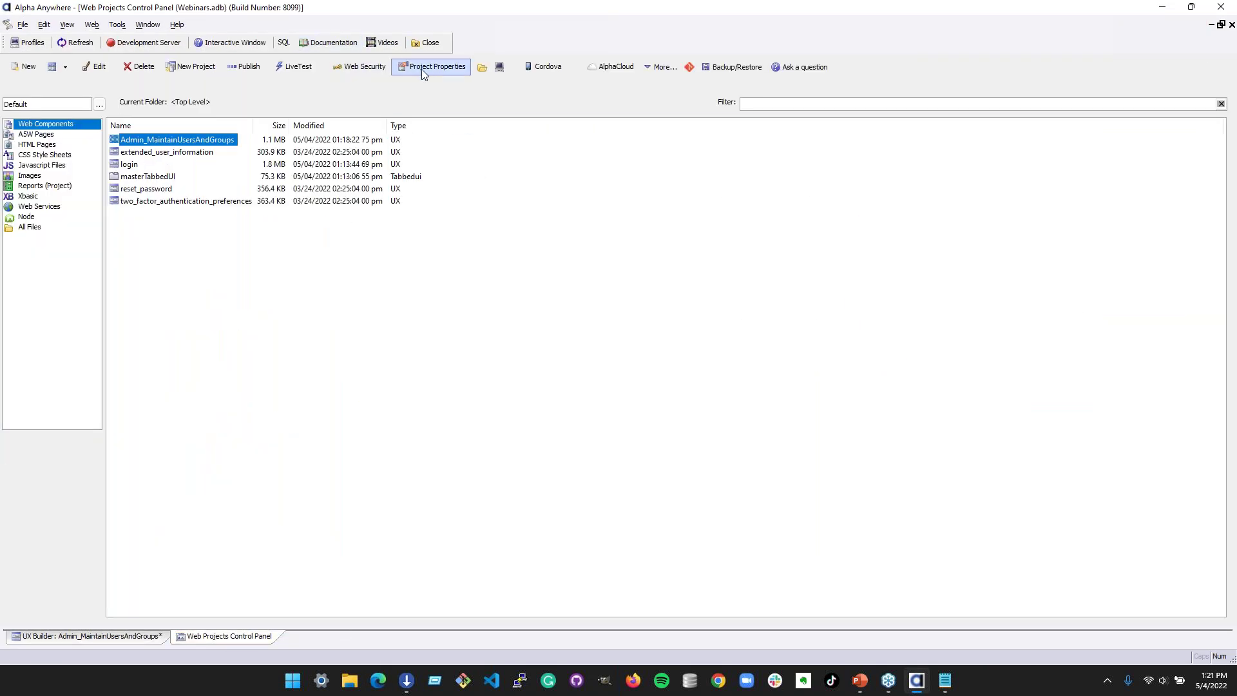
left_click(619, 67)
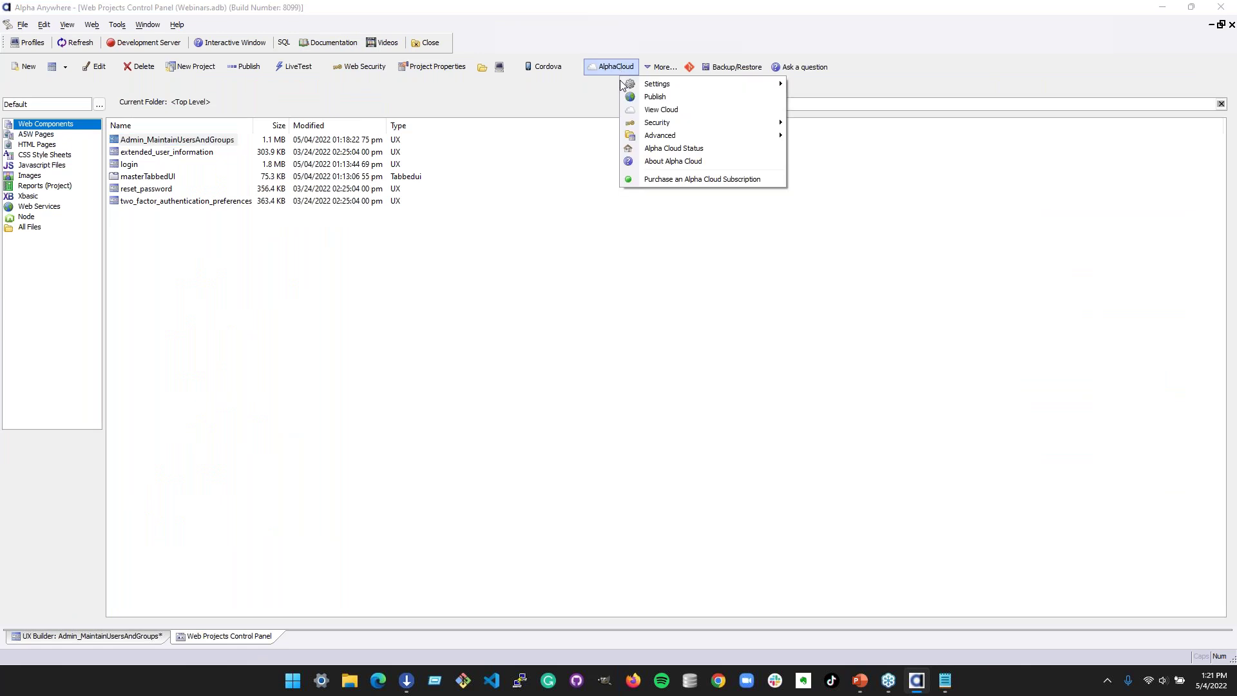
left_click(650, 110)
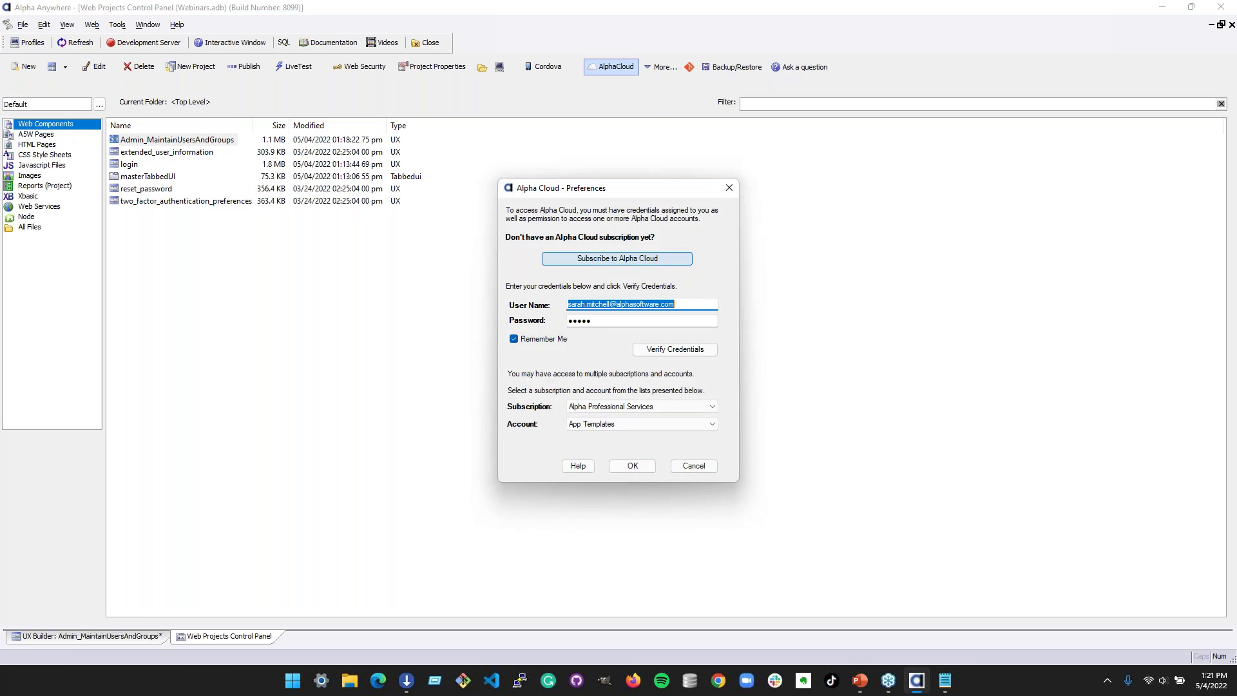
left_click(645, 406)
left_click(632, 455)
left_click(633, 467)
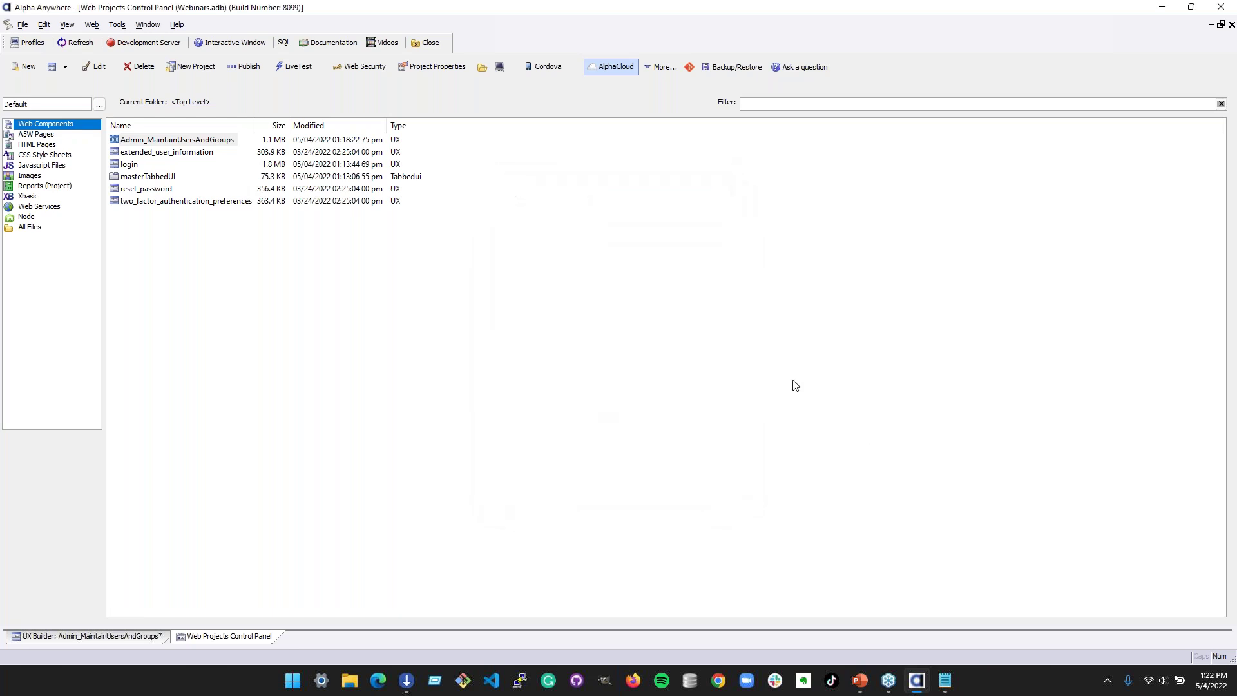
- Select the CETest application's Test deployment and open its web link
left_click(497, 185)
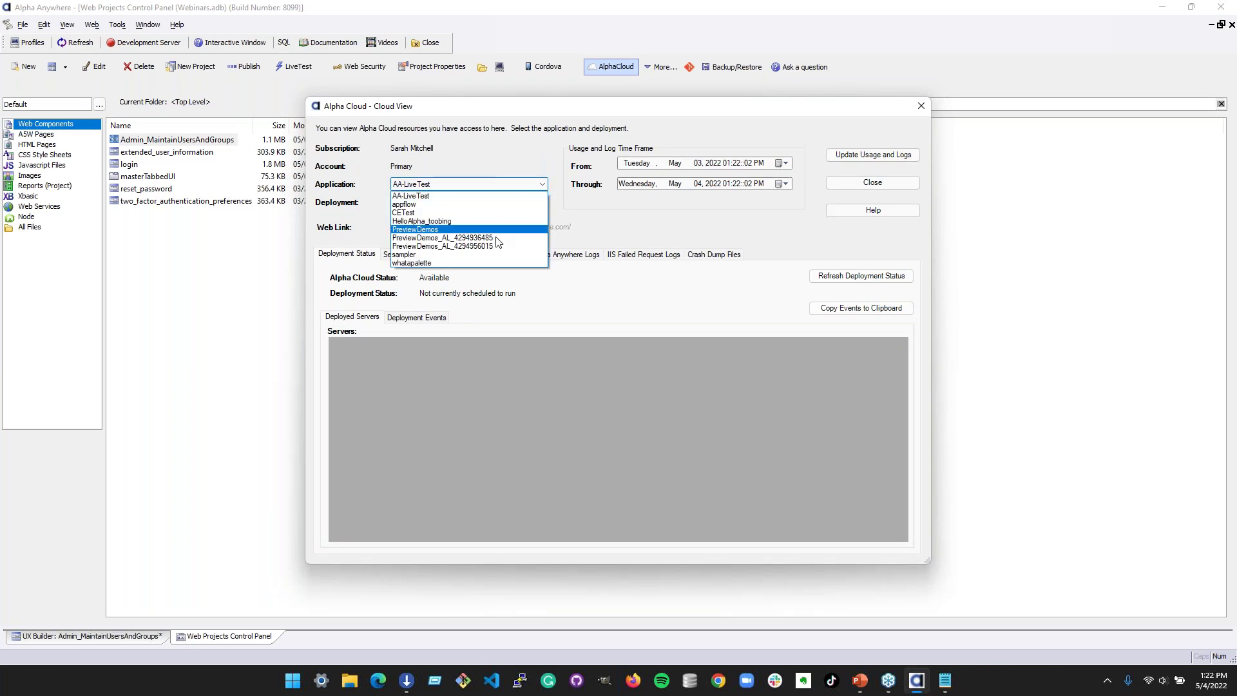
left_click(468, 212)
left_click(468, 203)
left_click(456, 226)
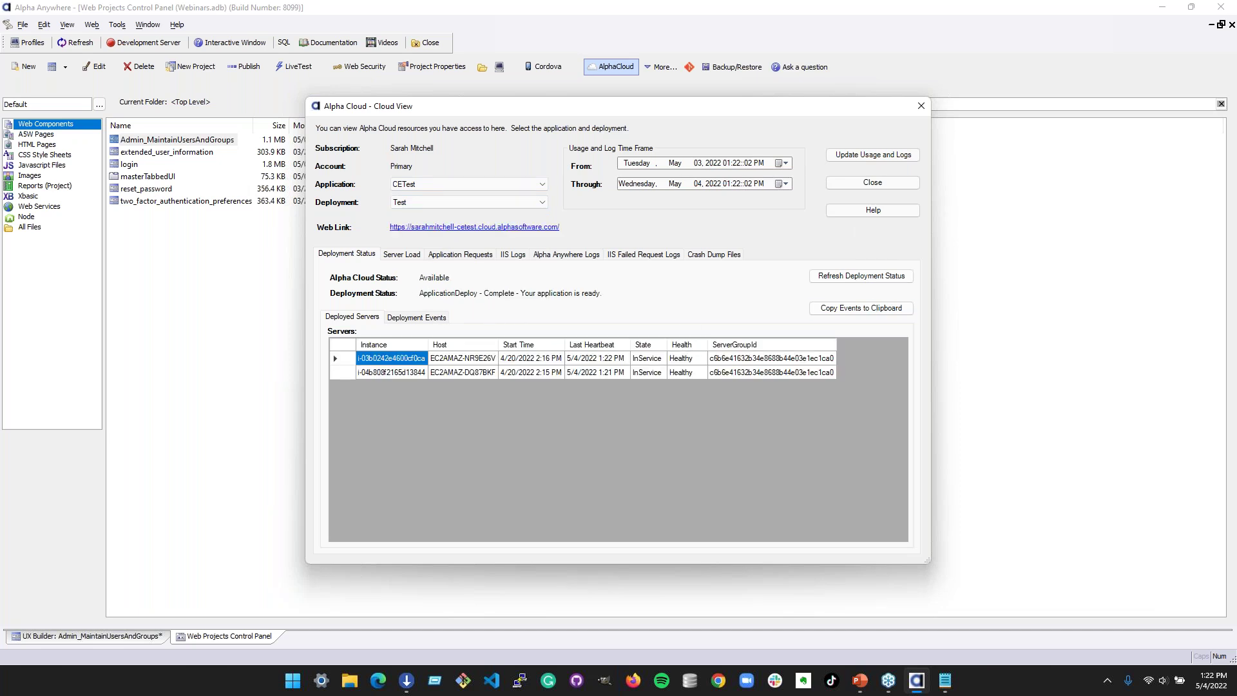
left_click(474, 227)
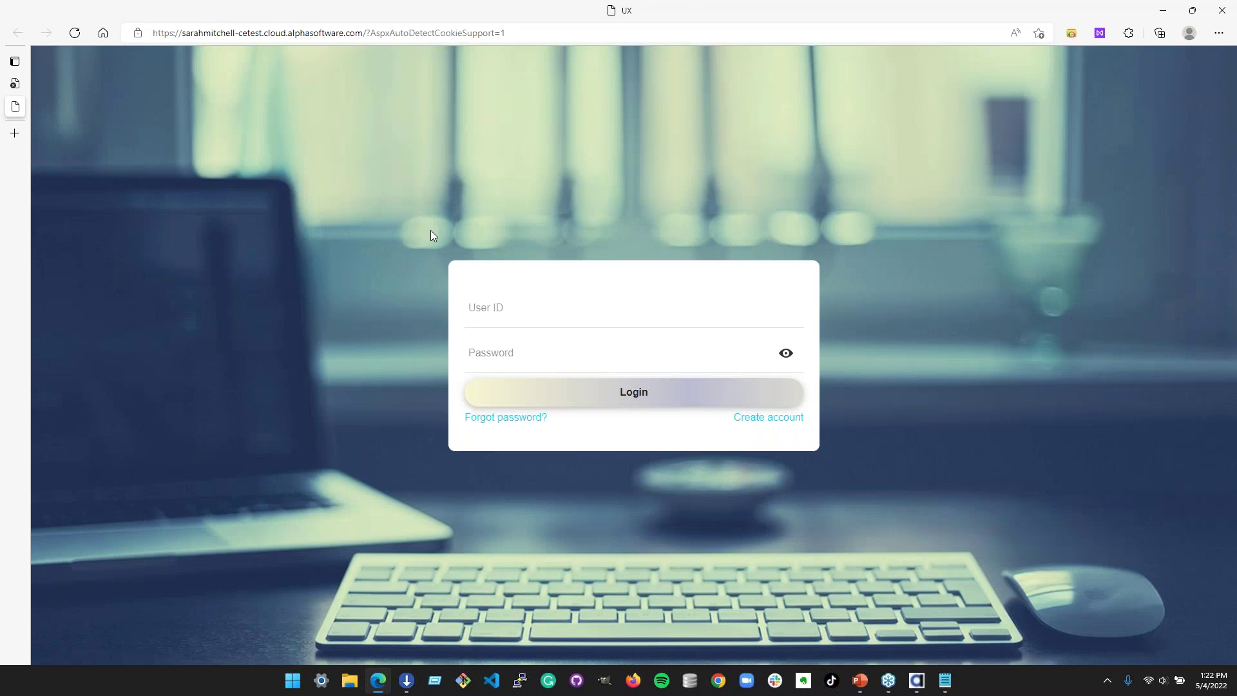
- Log in to the deployed app with the user's e-mail address as User ID and the account password
left_click(539, 298)
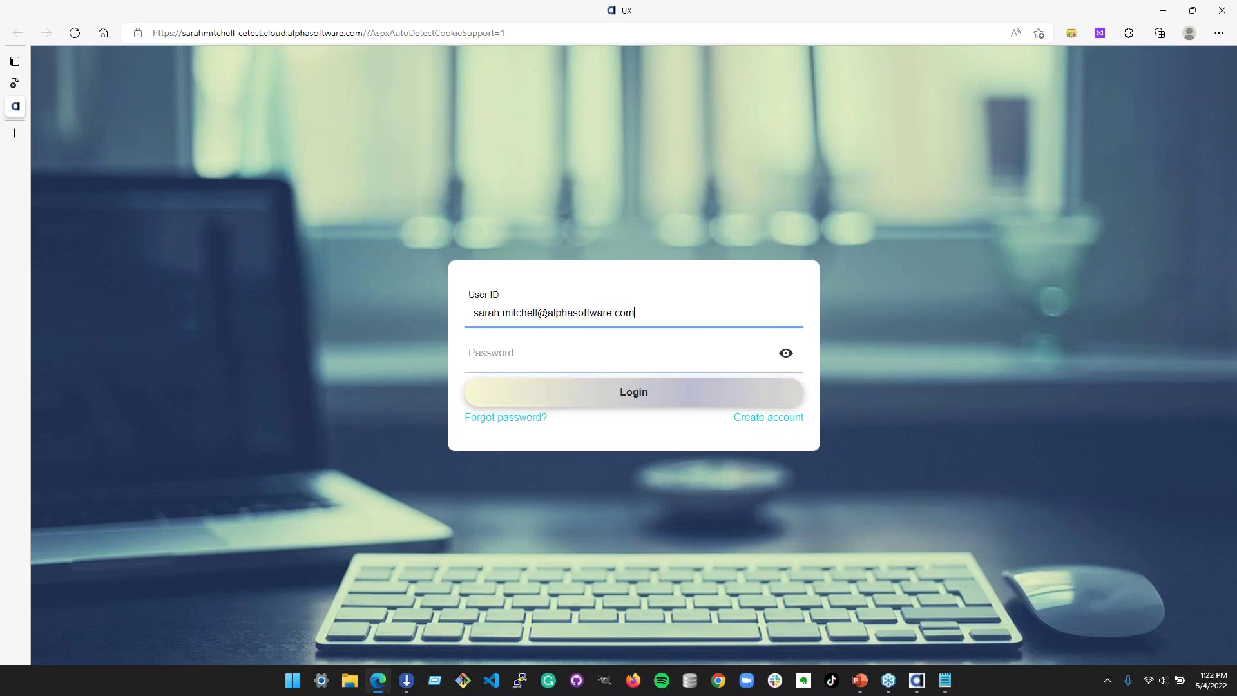
key("Tab")
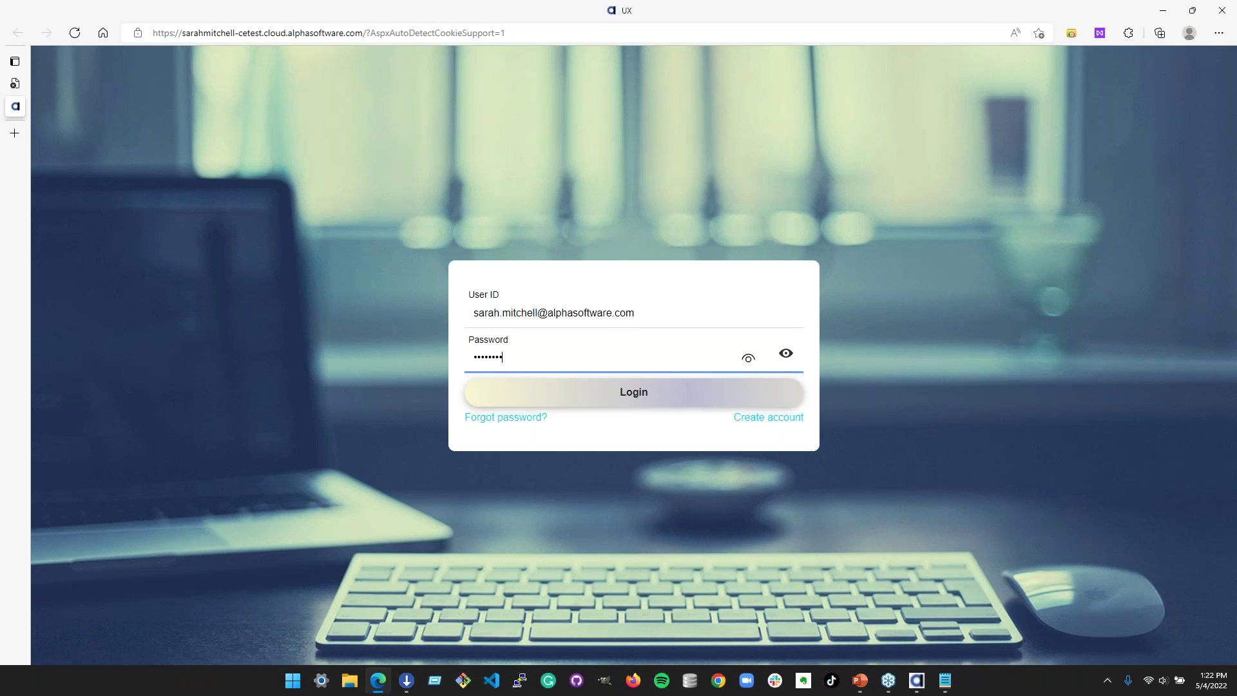
left_click(635, 398)
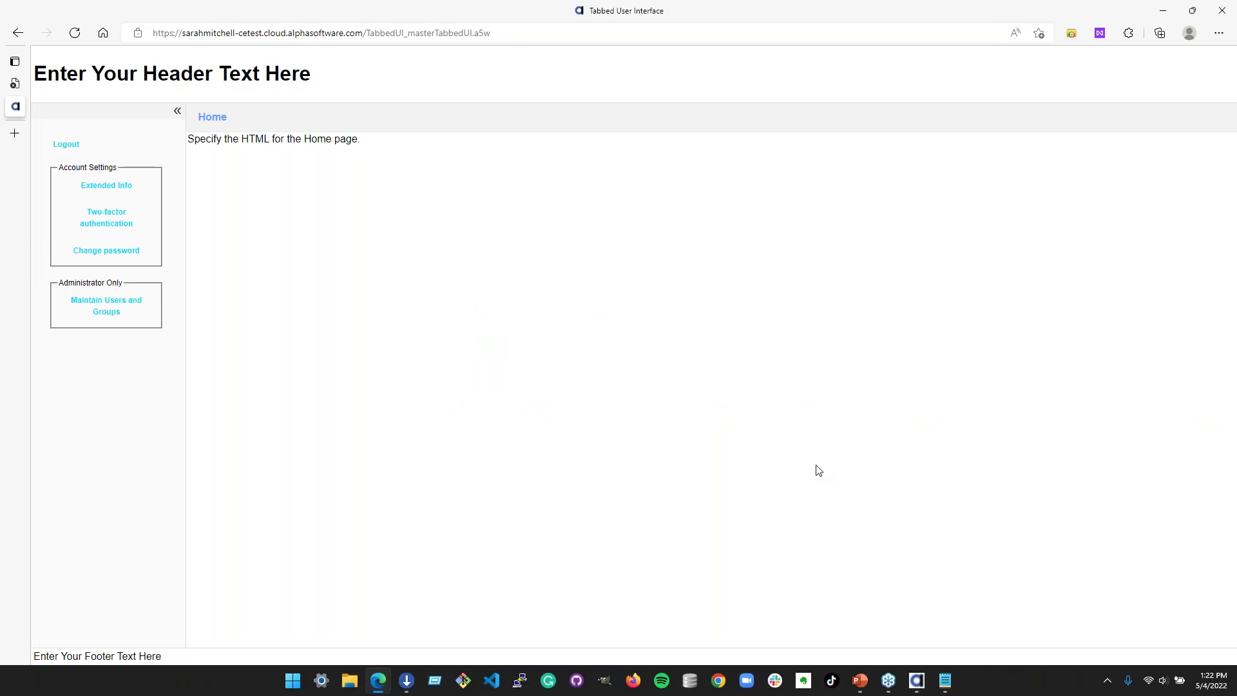
- Open the Maintain Users and Groups page and view the groups of several users
left_click(106, 304)
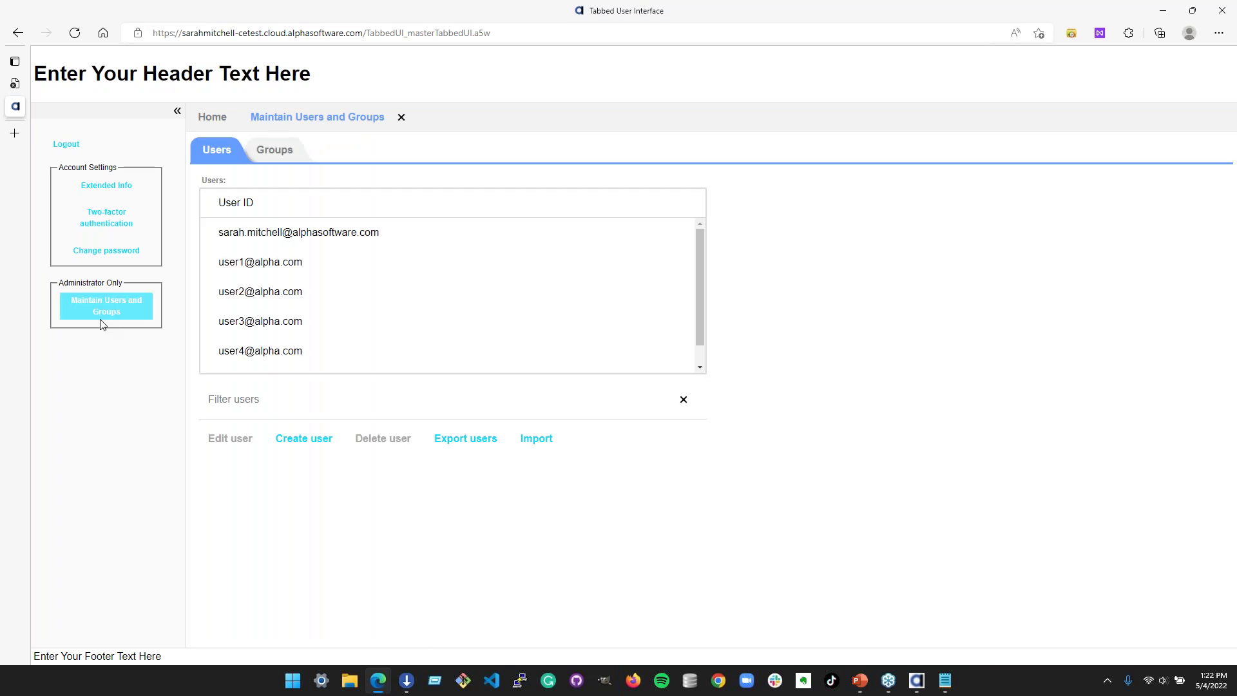
left_click(681, 256)
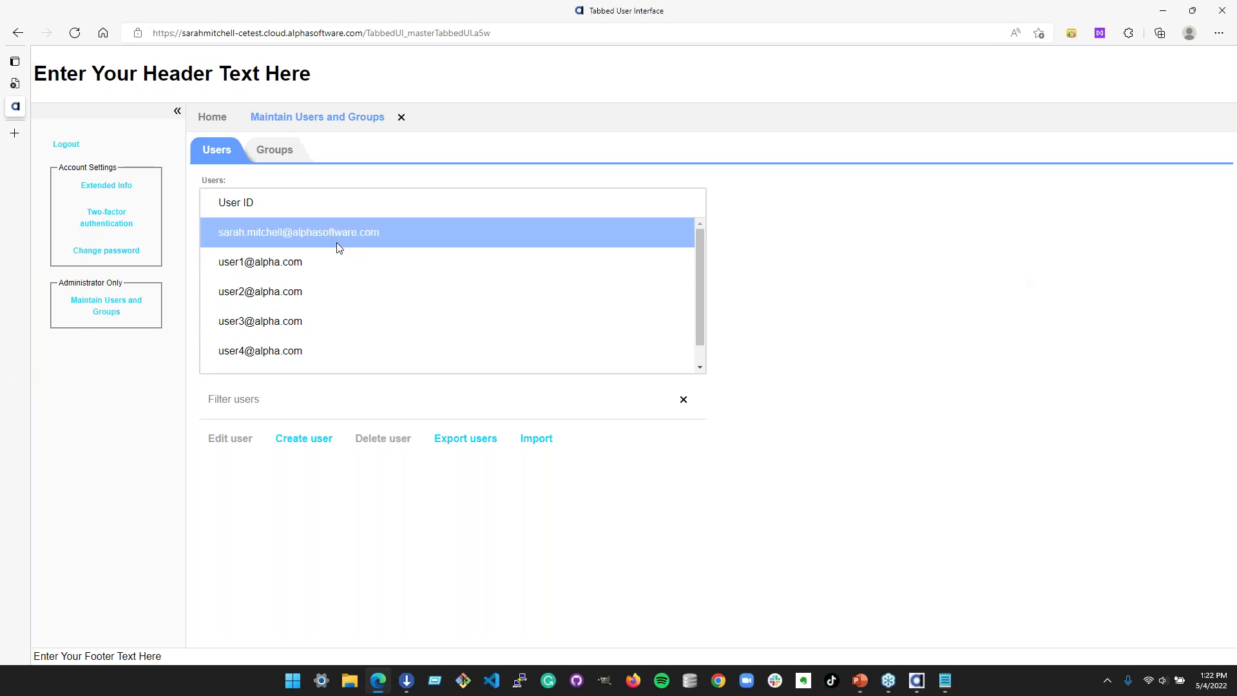
left_click(305, 273)
left_click(415, 290)
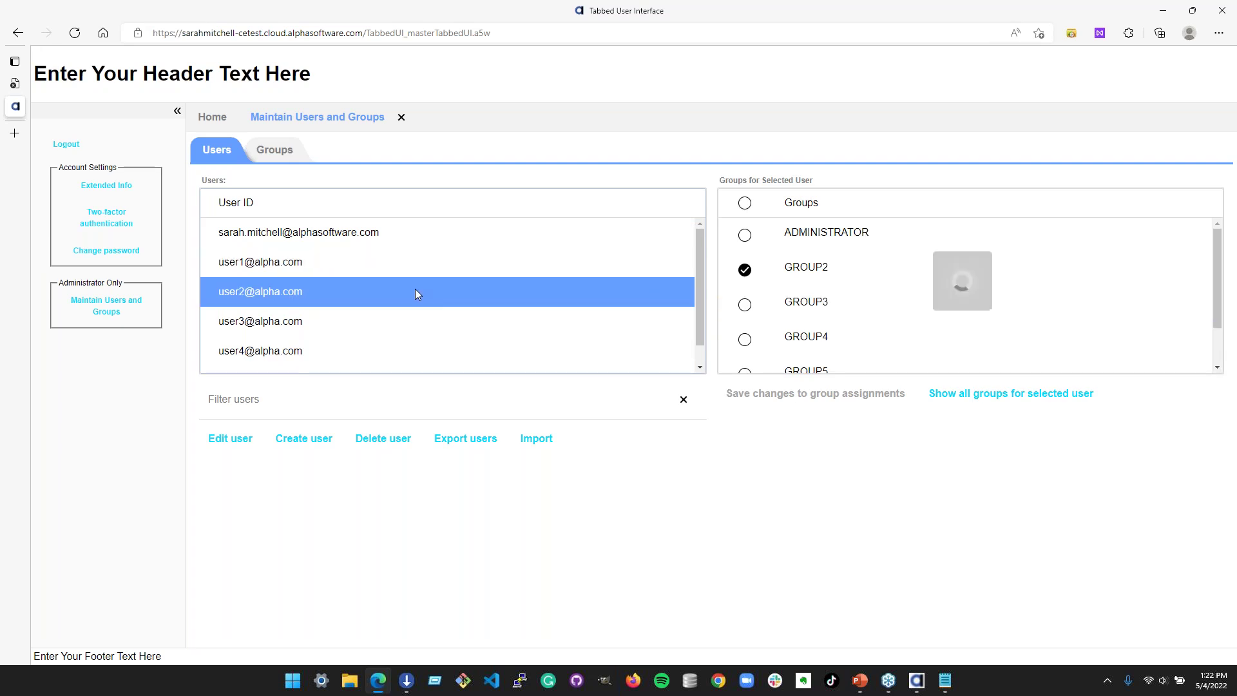
scroll(927, 287, "down", 2)
scroll(898, 268, "up", 2)
left_click(362, 326)
- Check the logged-in account and the last user, then show all groups for the selected user
scroll(861, 299, "down", 2)
left_click(365, 233)
scroll(838, 241, "up", 1)
scroll(794, 233, "down", 2)
scroll(348, 345, "down", 1)
left_click(361, 356)
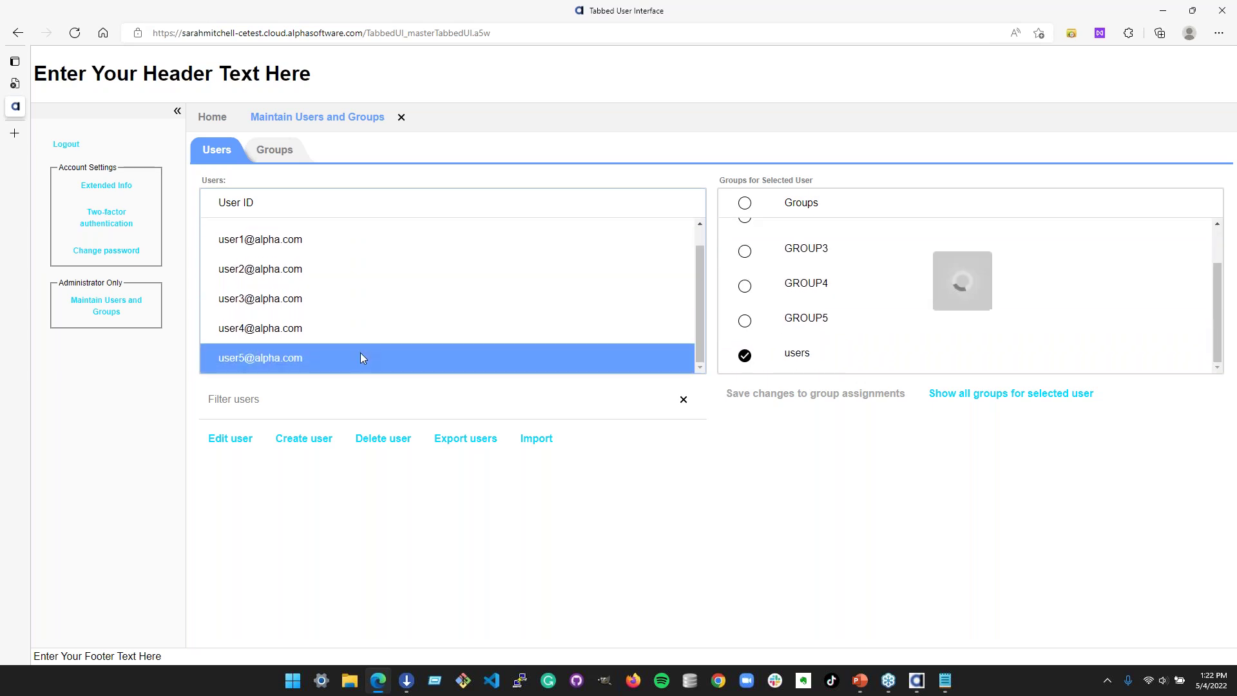
left_click(1013, 399)
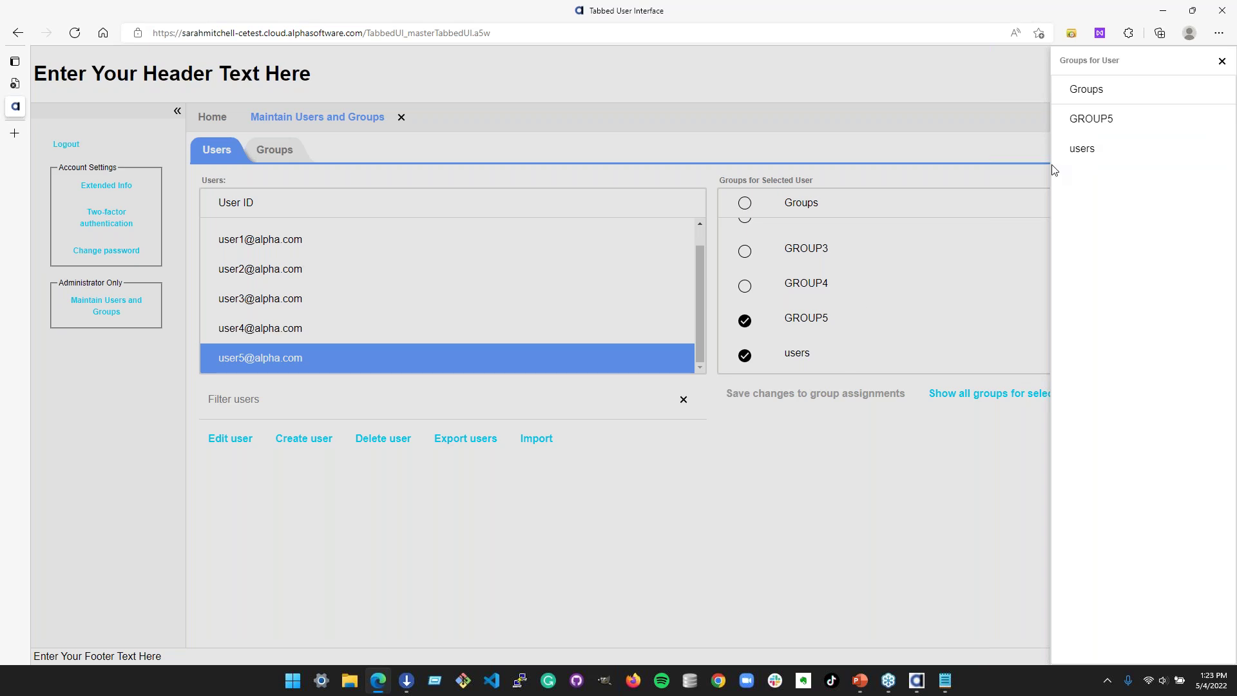
- Close the groups panel, filter the users list by 'user3', and switch to the Groups view
left_click(1222, 62)
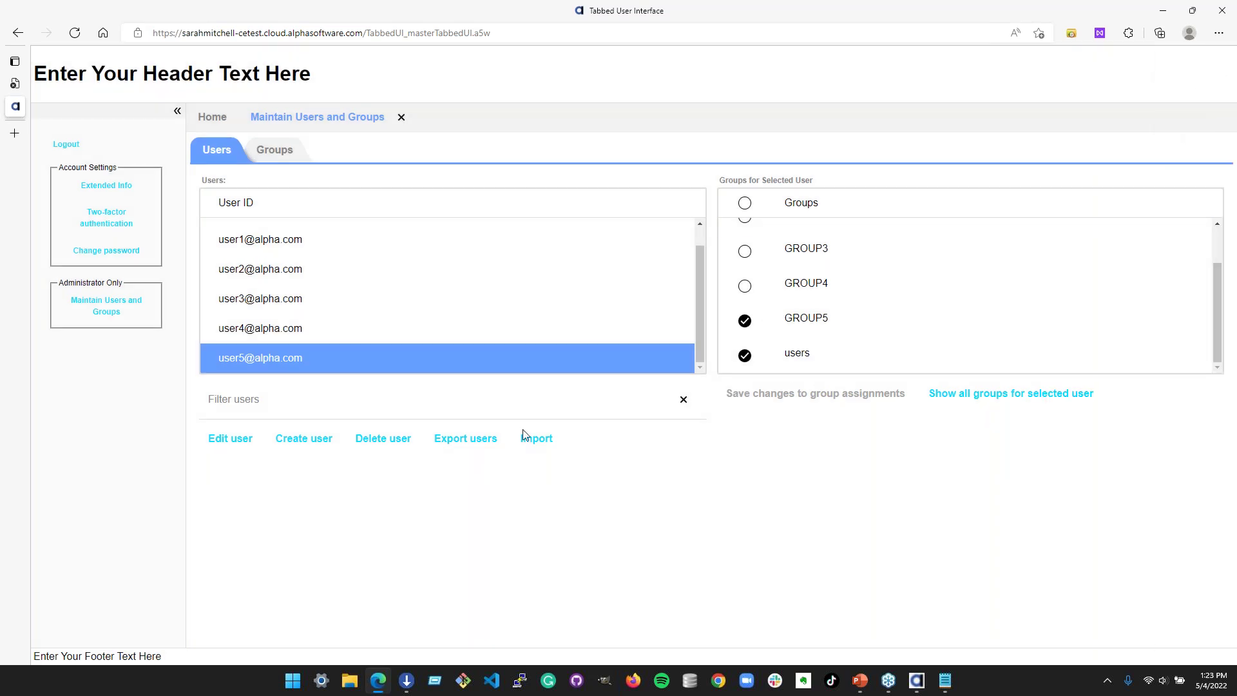
left_click(282, 407)
type("user")
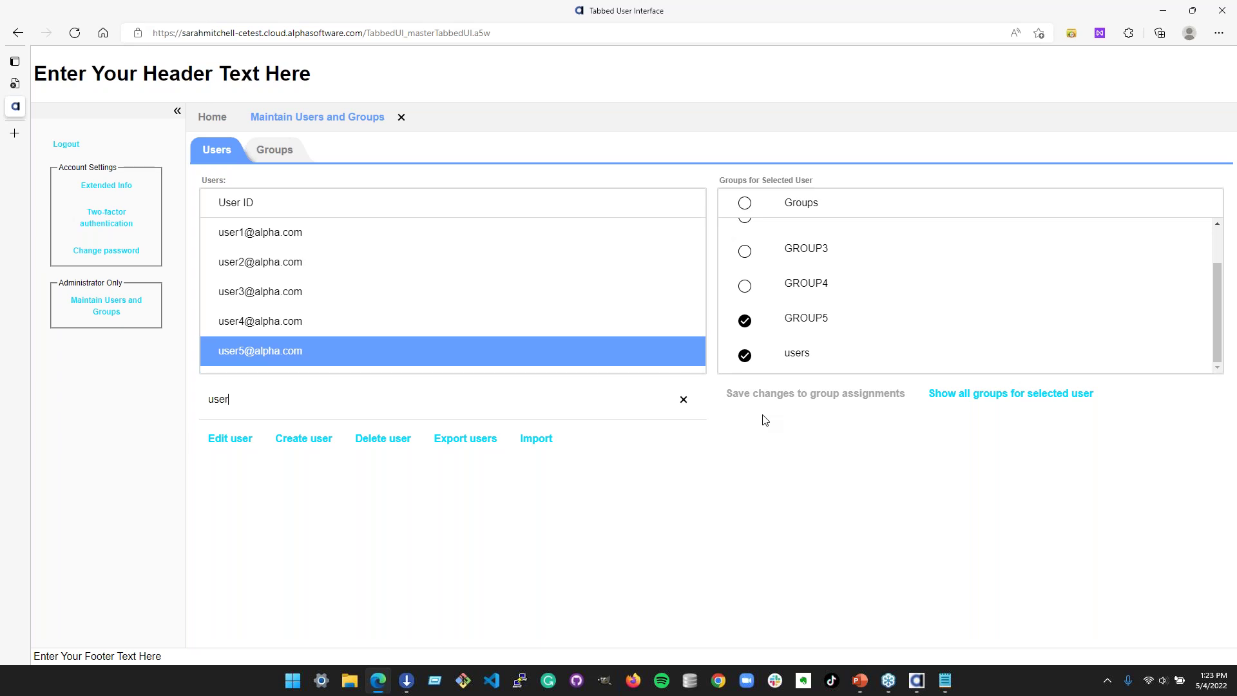
type("3")
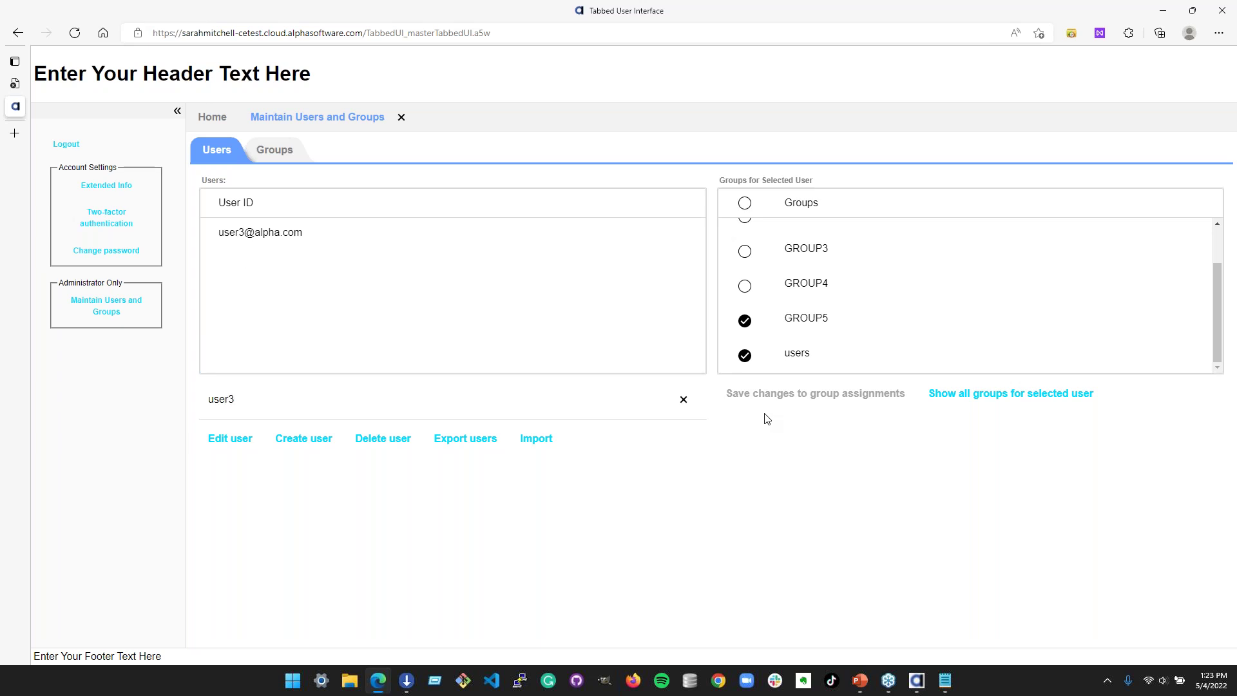
left_click(282, 153)
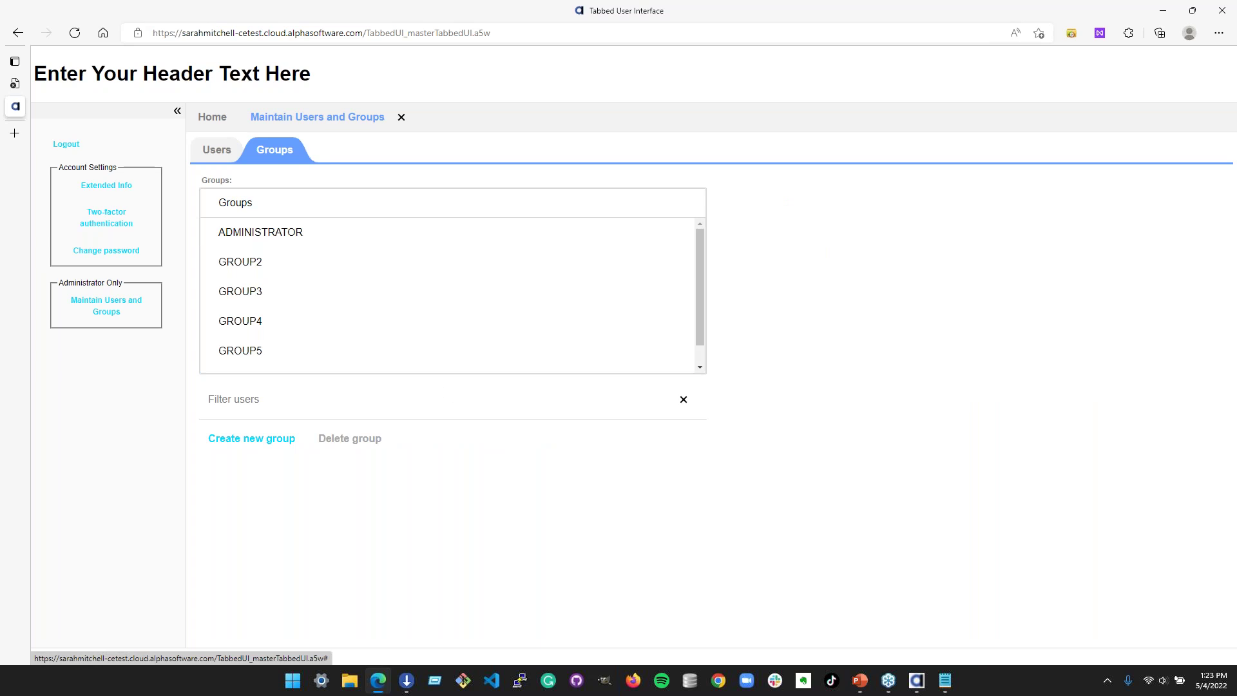
- Check the members of ADMINISTRATOR, GROUP2 and users, then return to the Users view
left_click(527, 231)
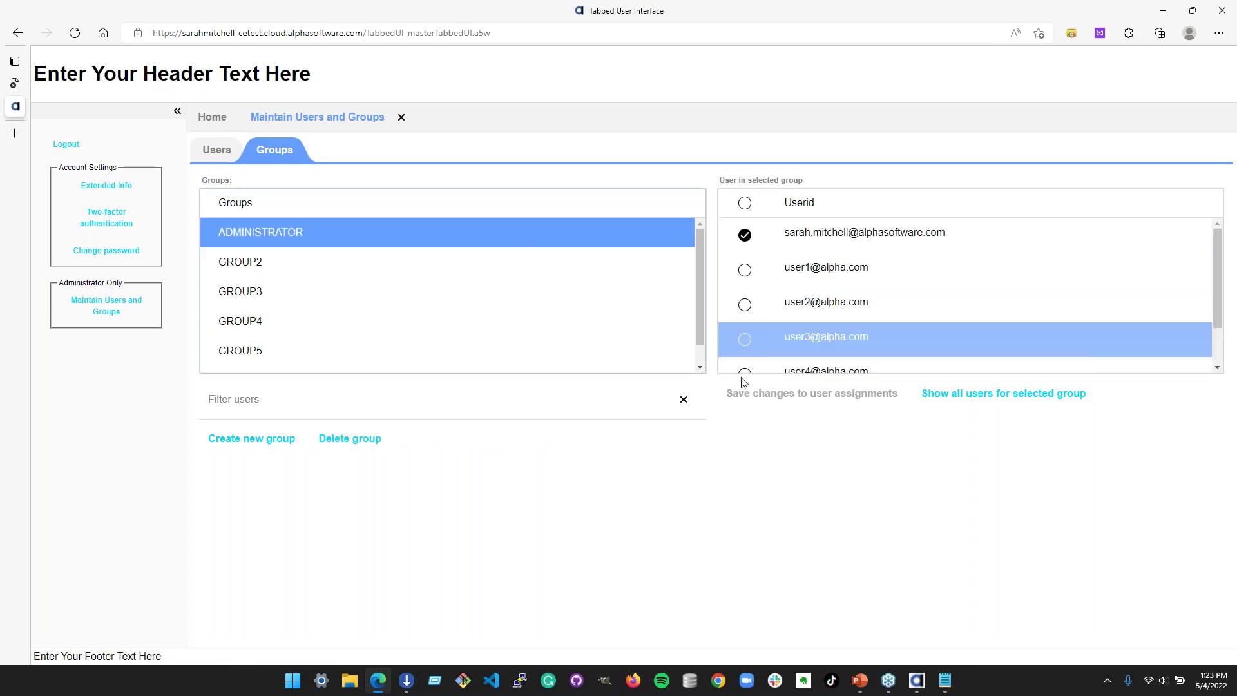
left_click(390, 268)
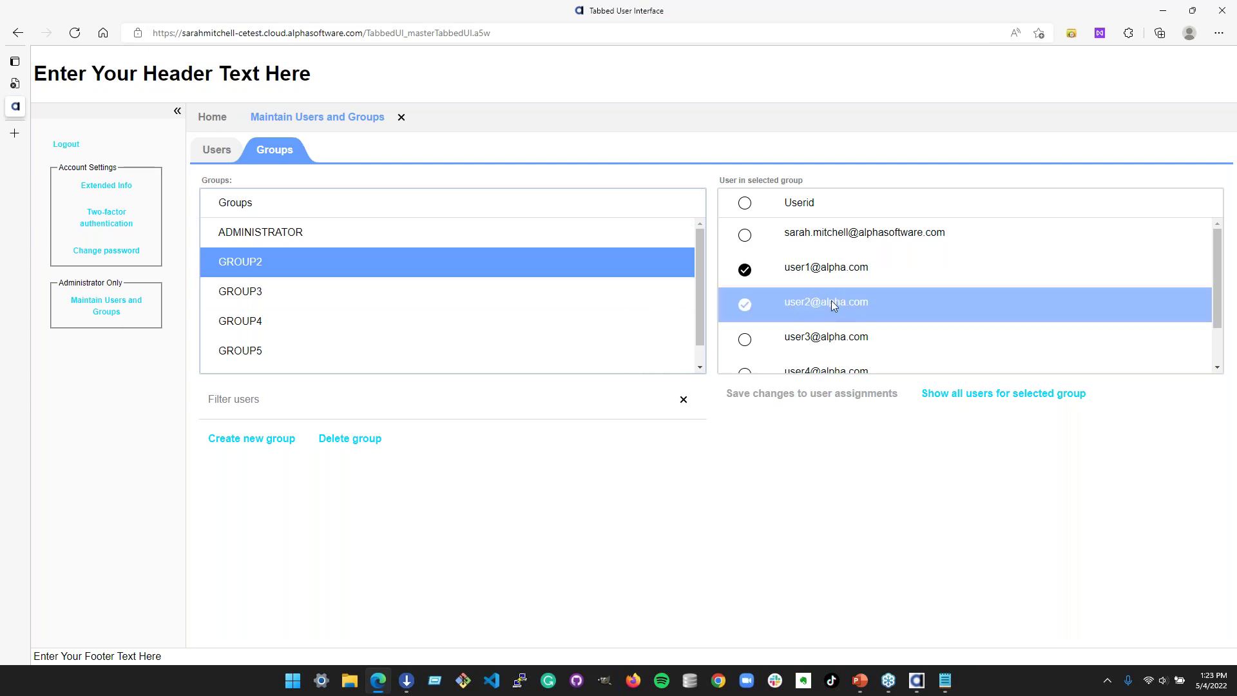
scroll(298, 279, "down", 1)
left_click(280, 349)
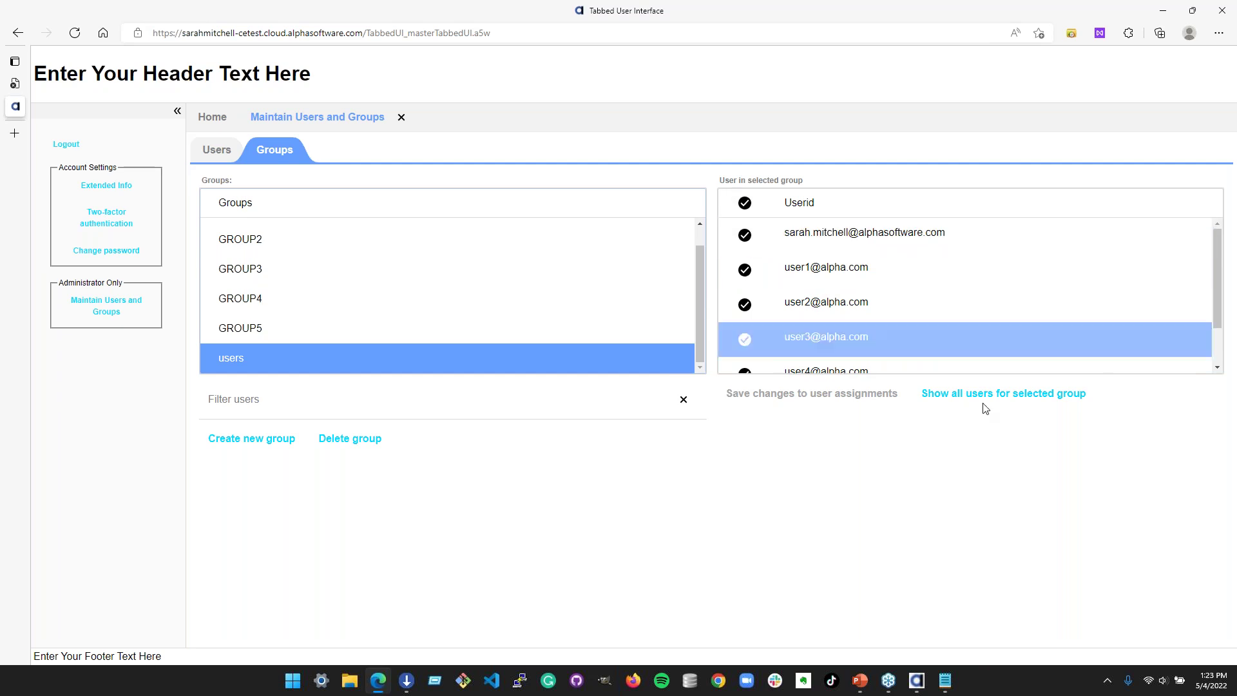
left_click(1010, 398)
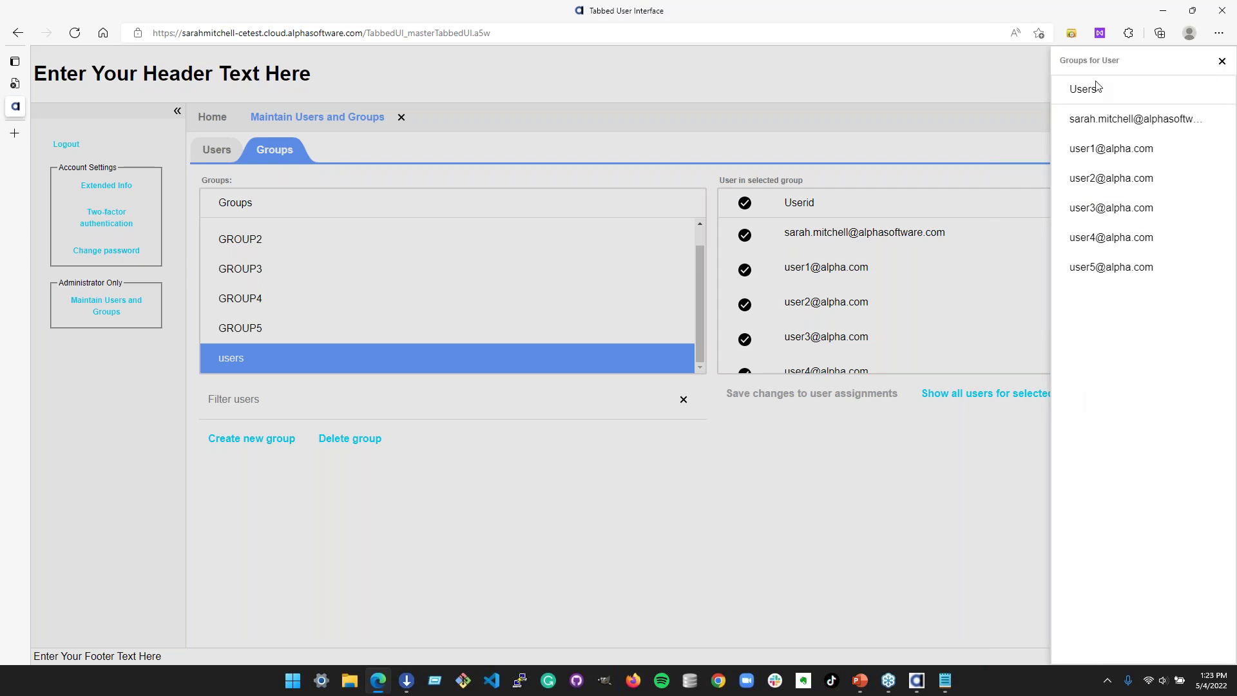
left_click(1221, 61)
left_click(219, 155)
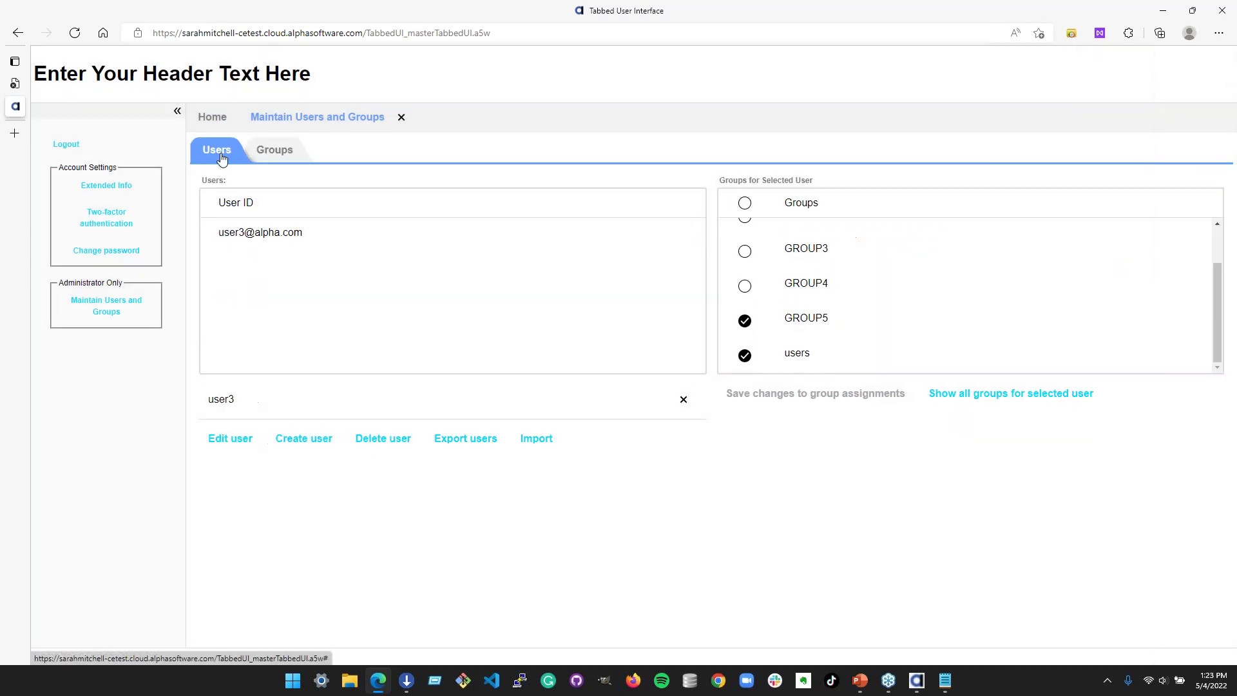
- Clear the users filter, then open the Create user form and cancel it without saving
left_click(683, 400)
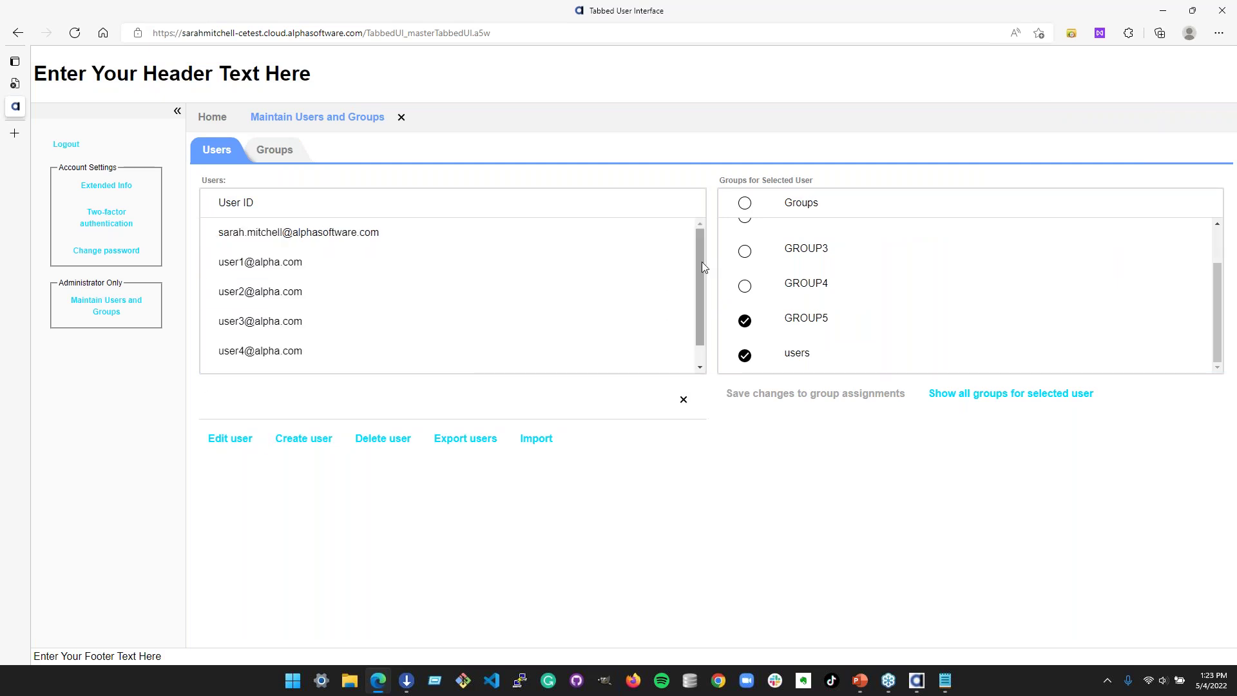
left_click_drag(701, 261, 697, 326)
left_click(314, 442)
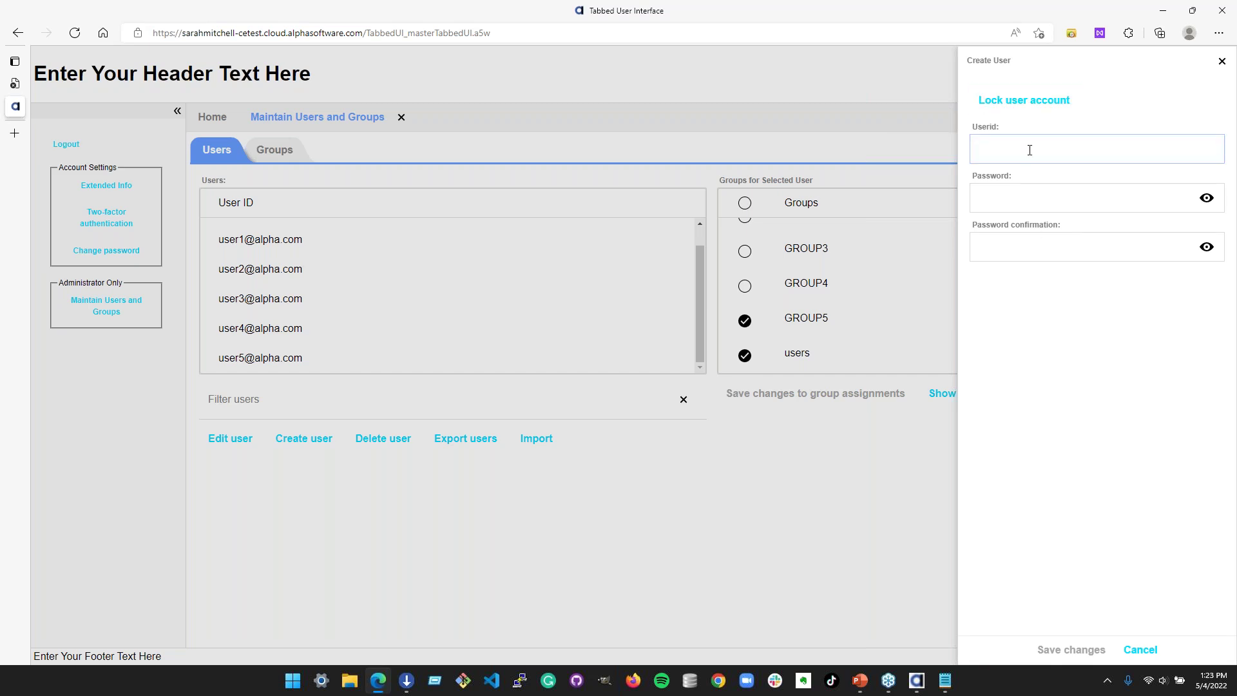
left_click(1221, 61)
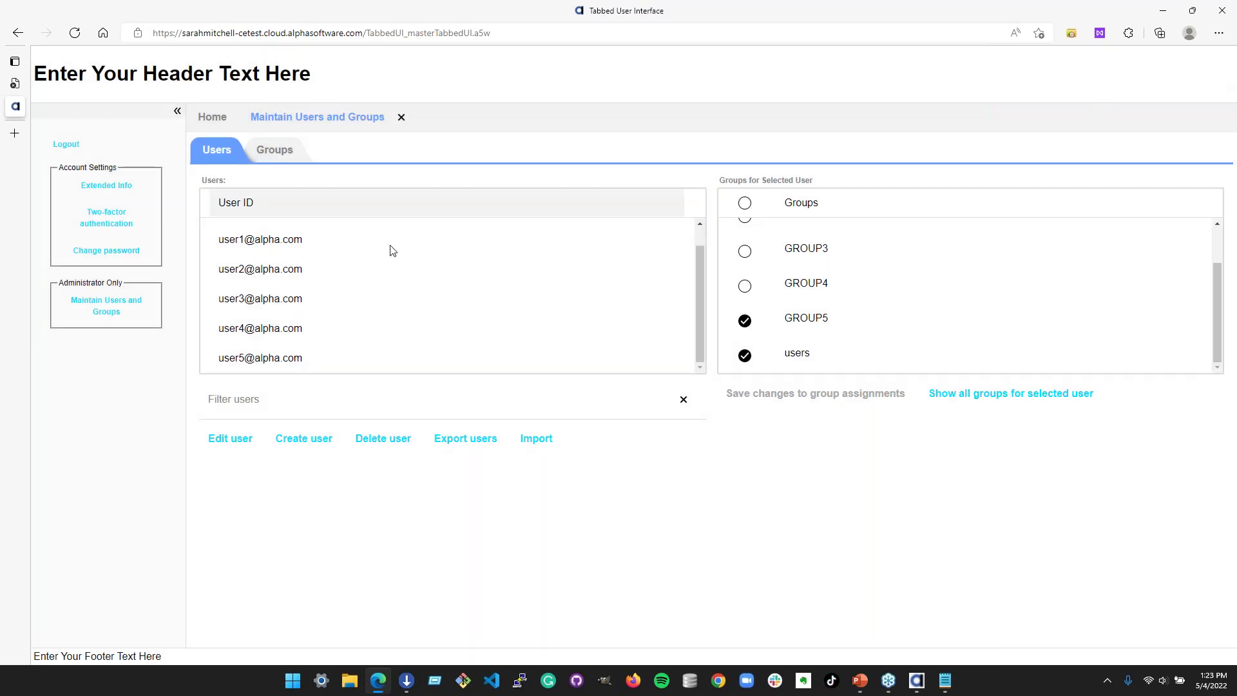
- Lock and then unlock the fourth sample user's account, then return to Alpha Anywhere
left_click(339, 332)
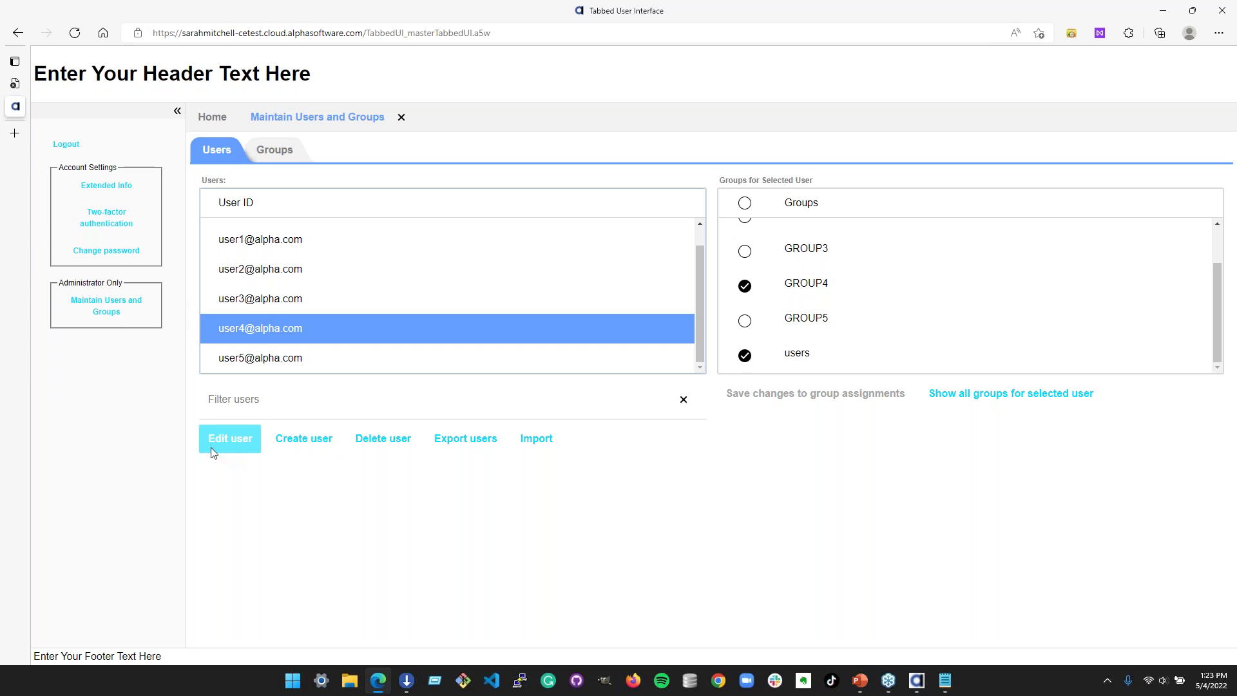
left_click(234, 441)
left_click(1041, 106)
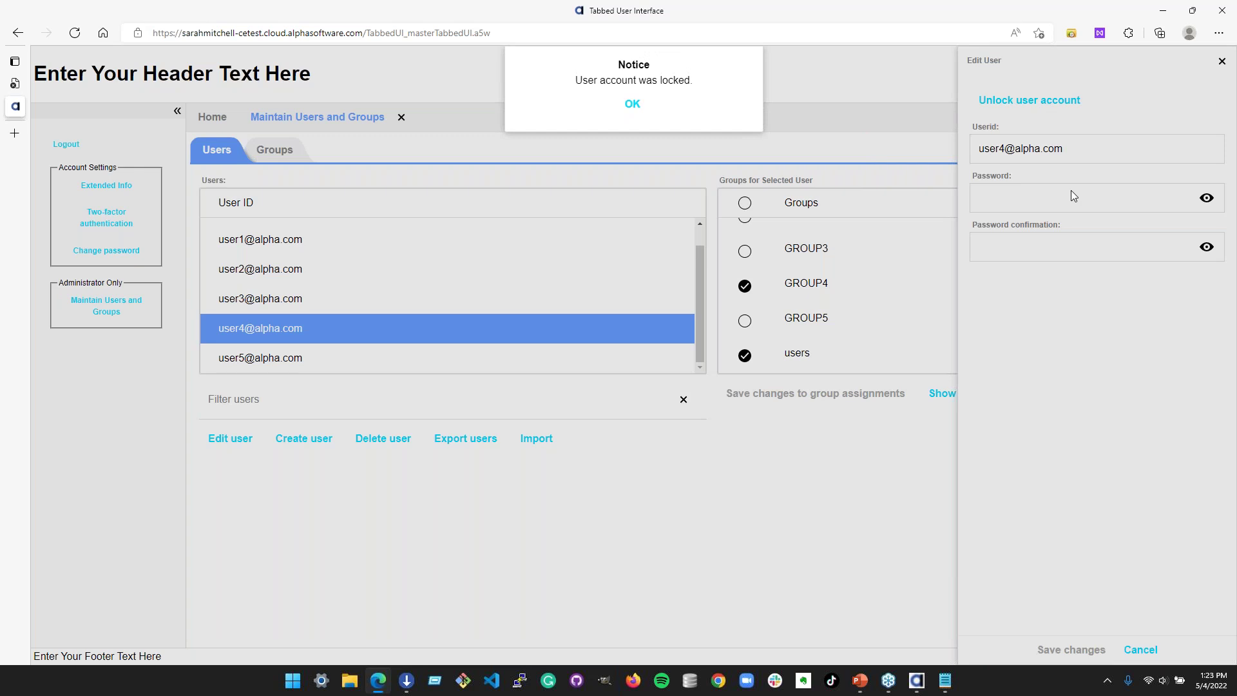
left_click(632, 104)
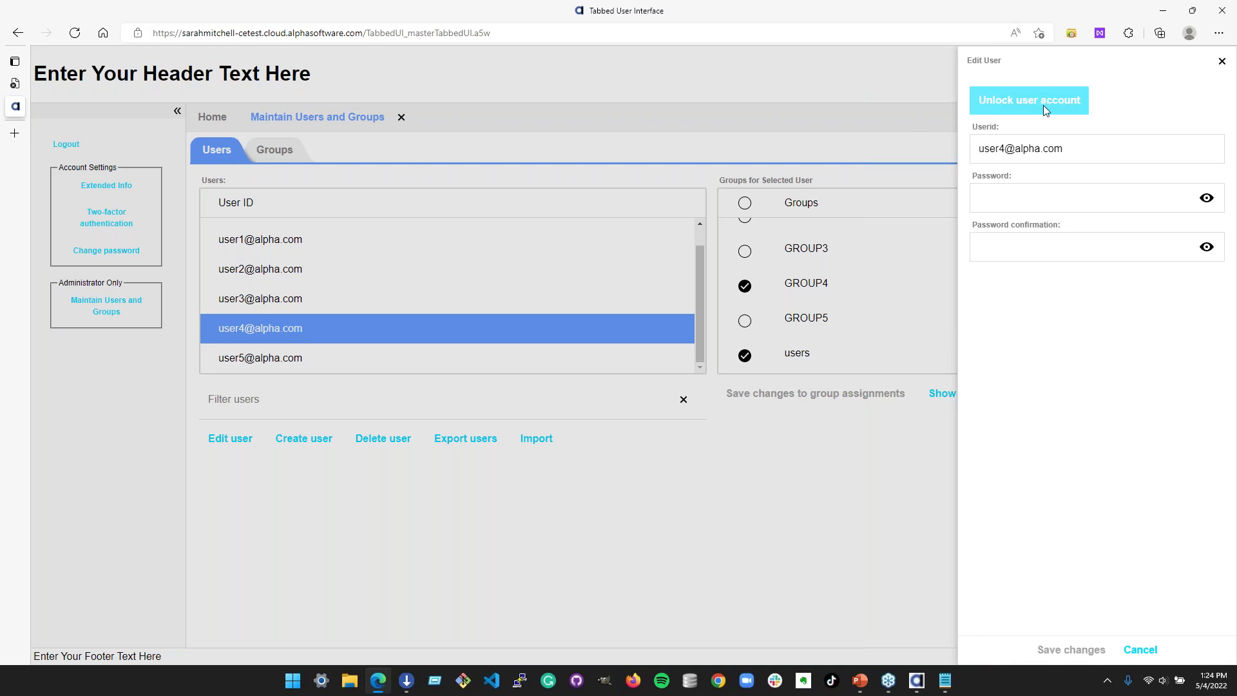
left_click(1043, 101)
left_click(640, 102)
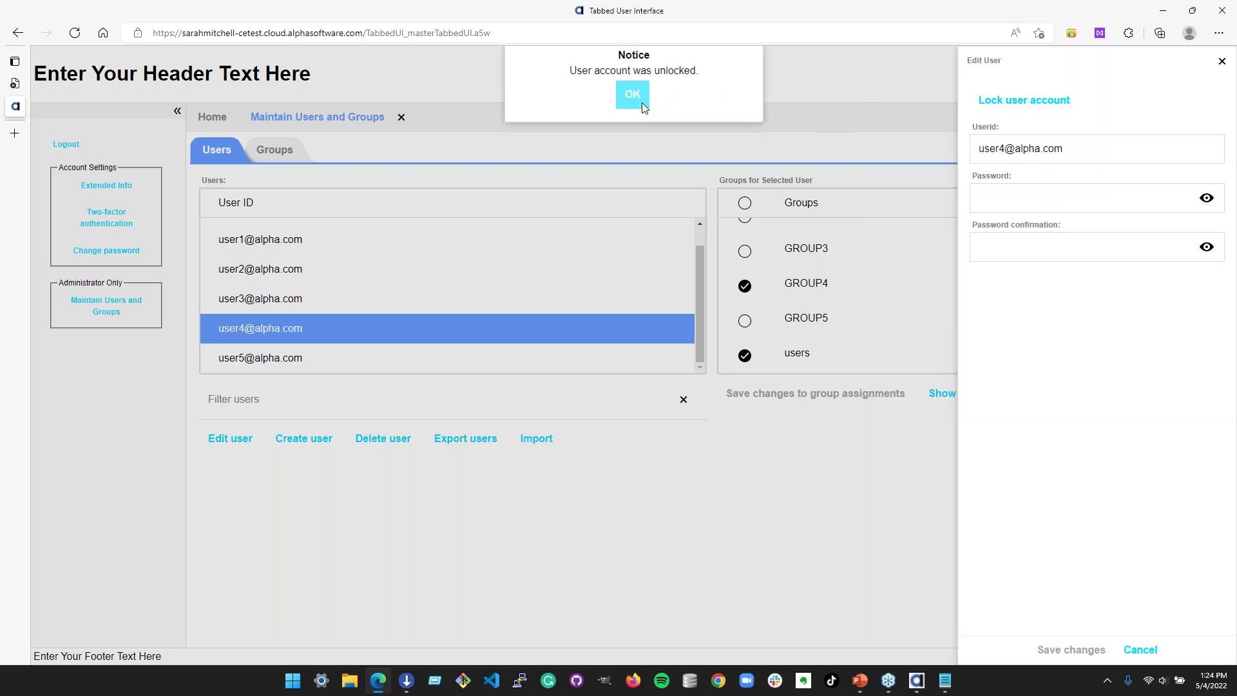
left_click(1221, 62)
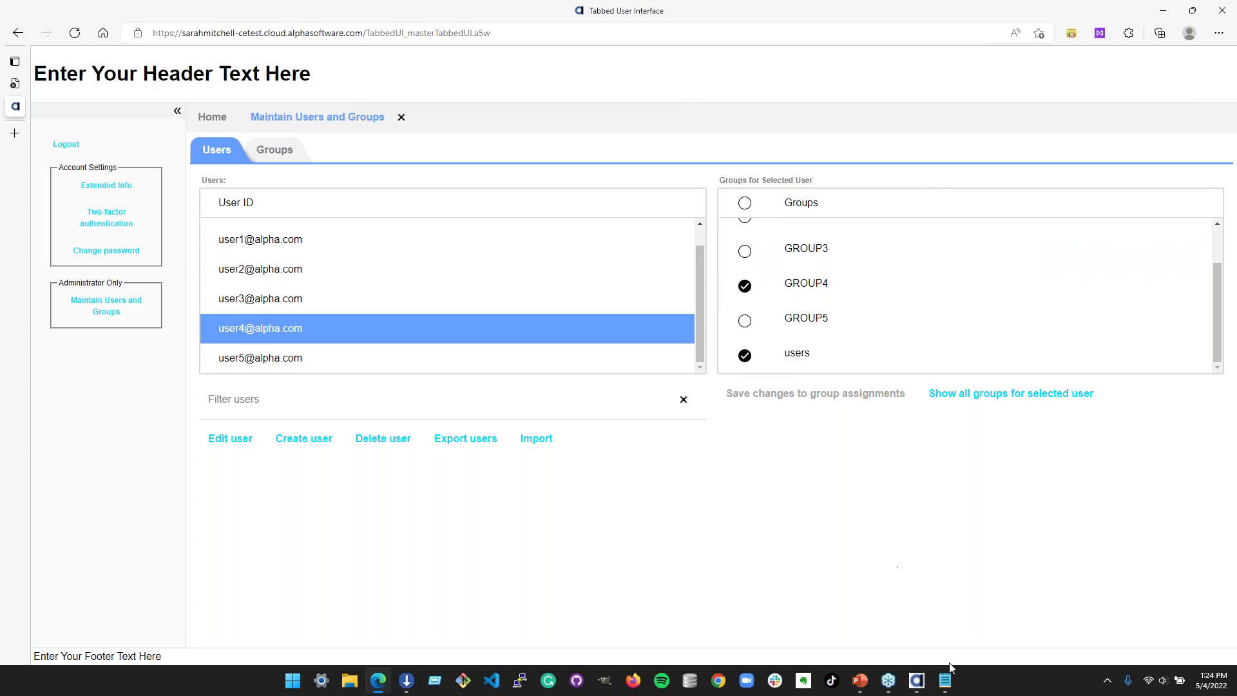
left_click(919, 682)
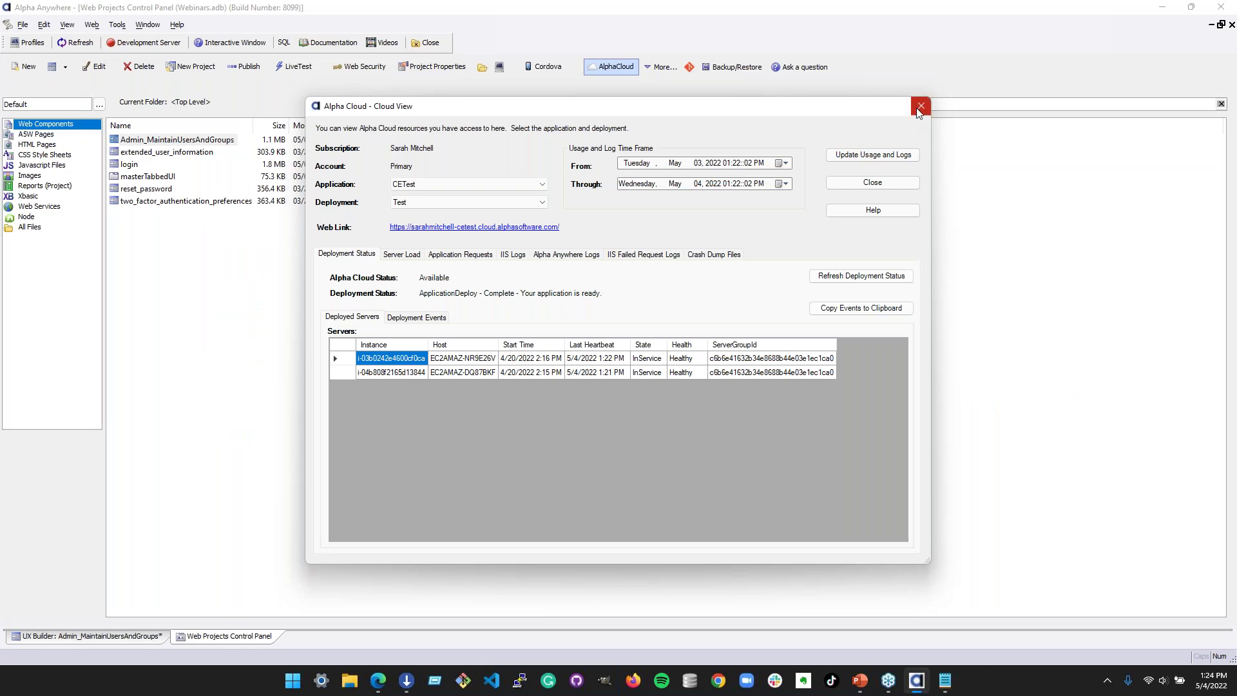
left_click(920, 107)
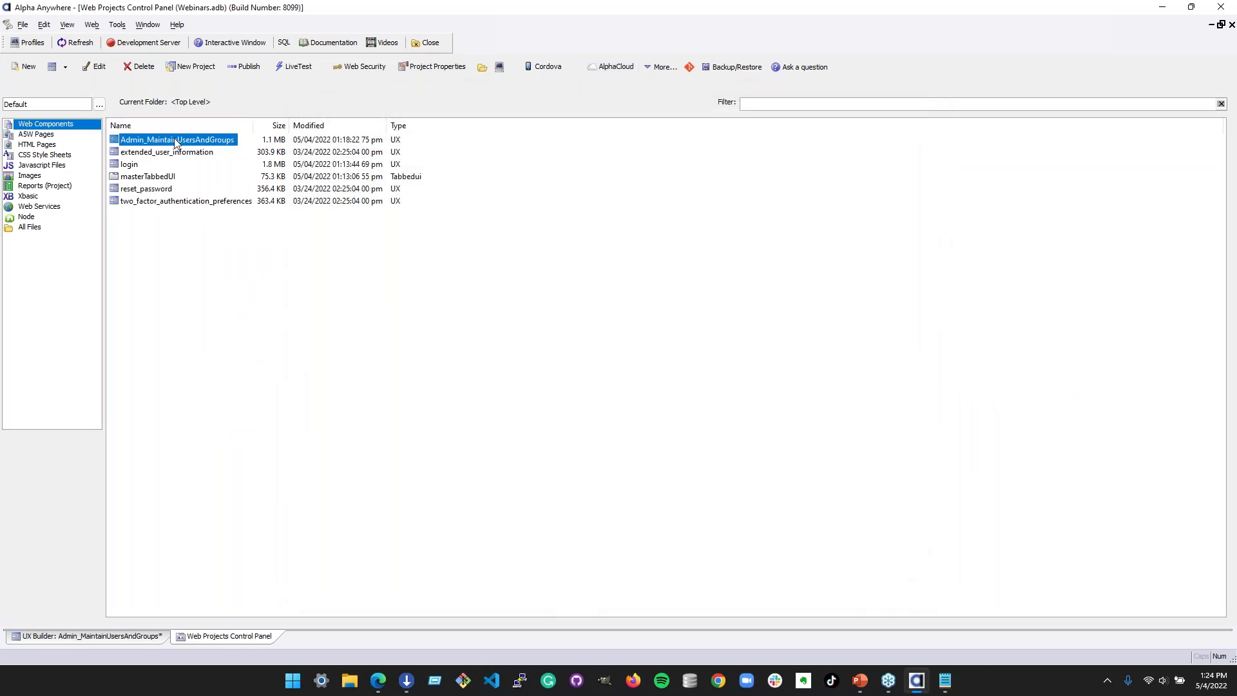
- Return to the Admin_MaintainUsersAndGroups builder, recheck Edge's Groups and Users views, then come back
left_click(116, 635)
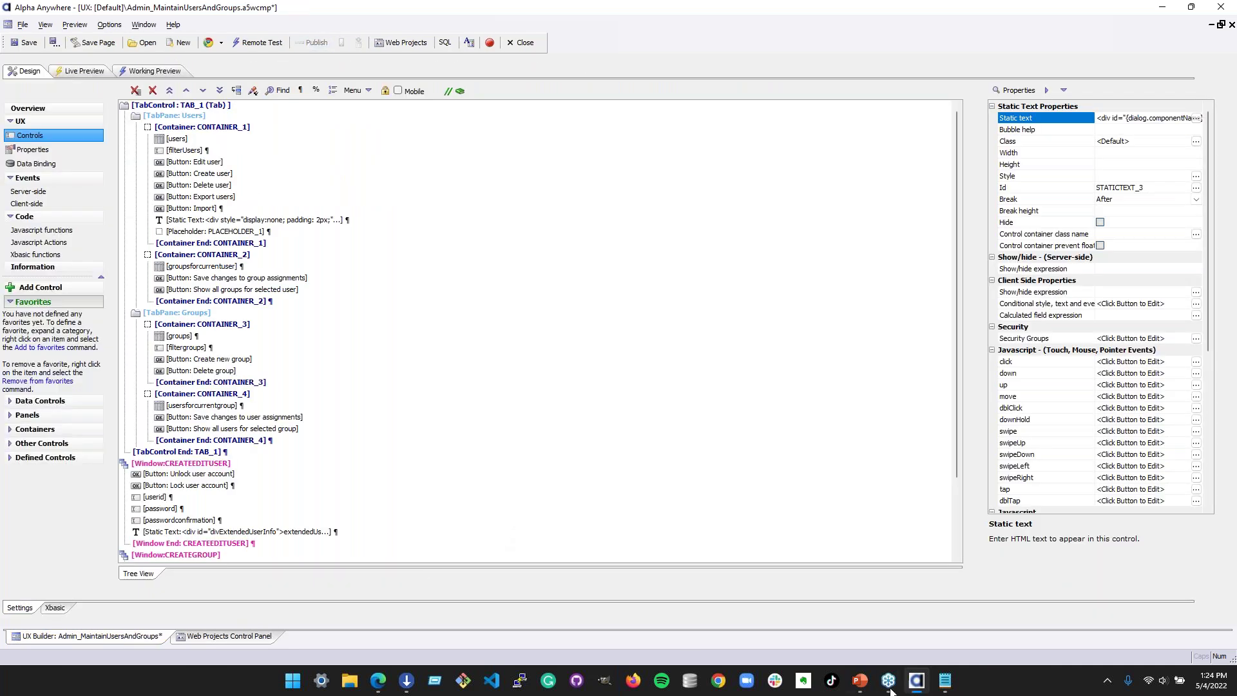
left_click(378, 680)
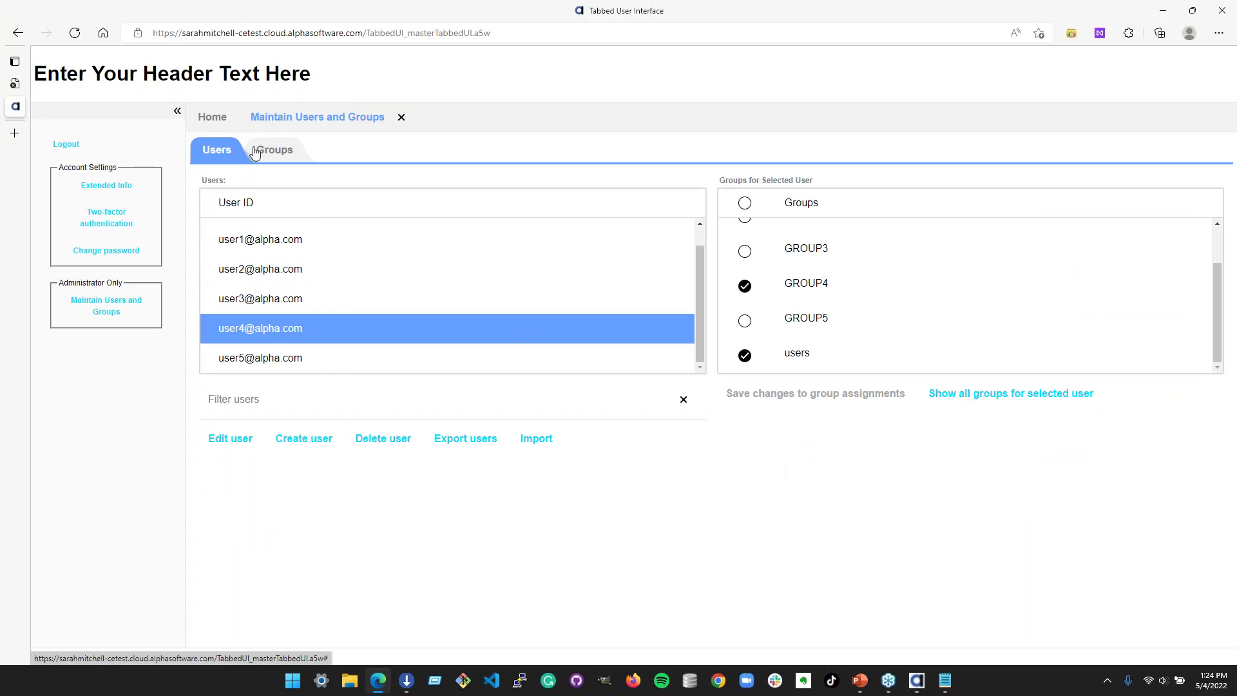
left_click(285, 156)
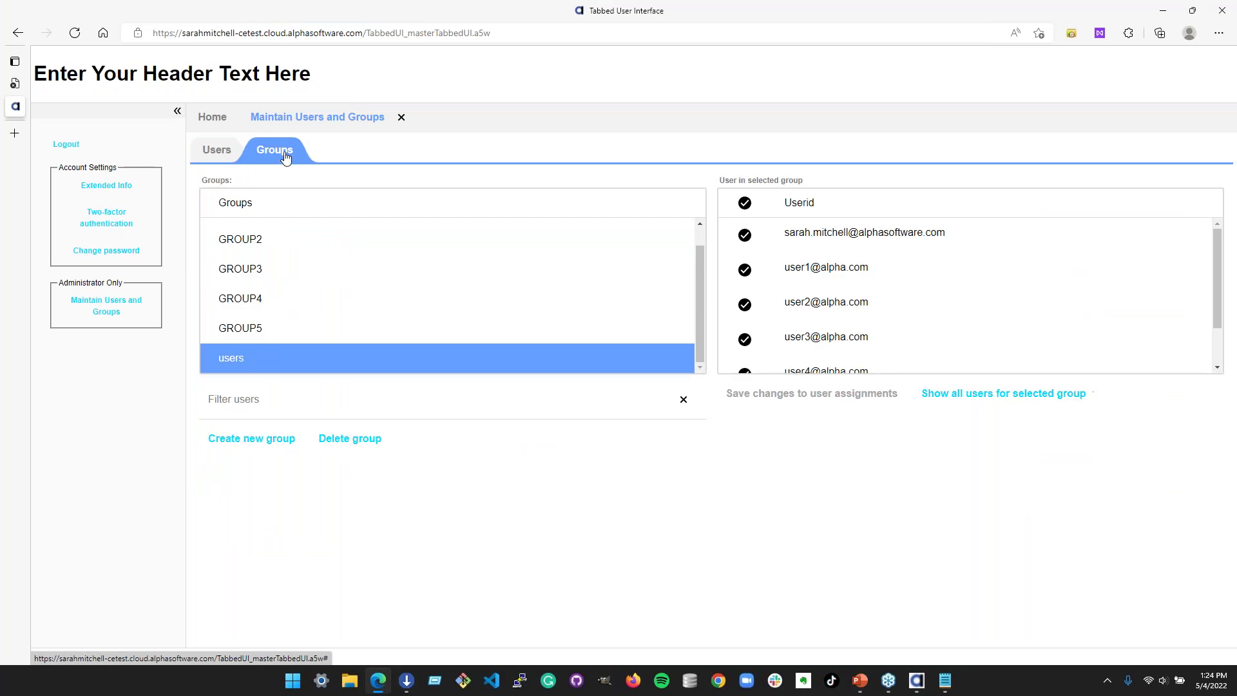
left_click(213, 153)
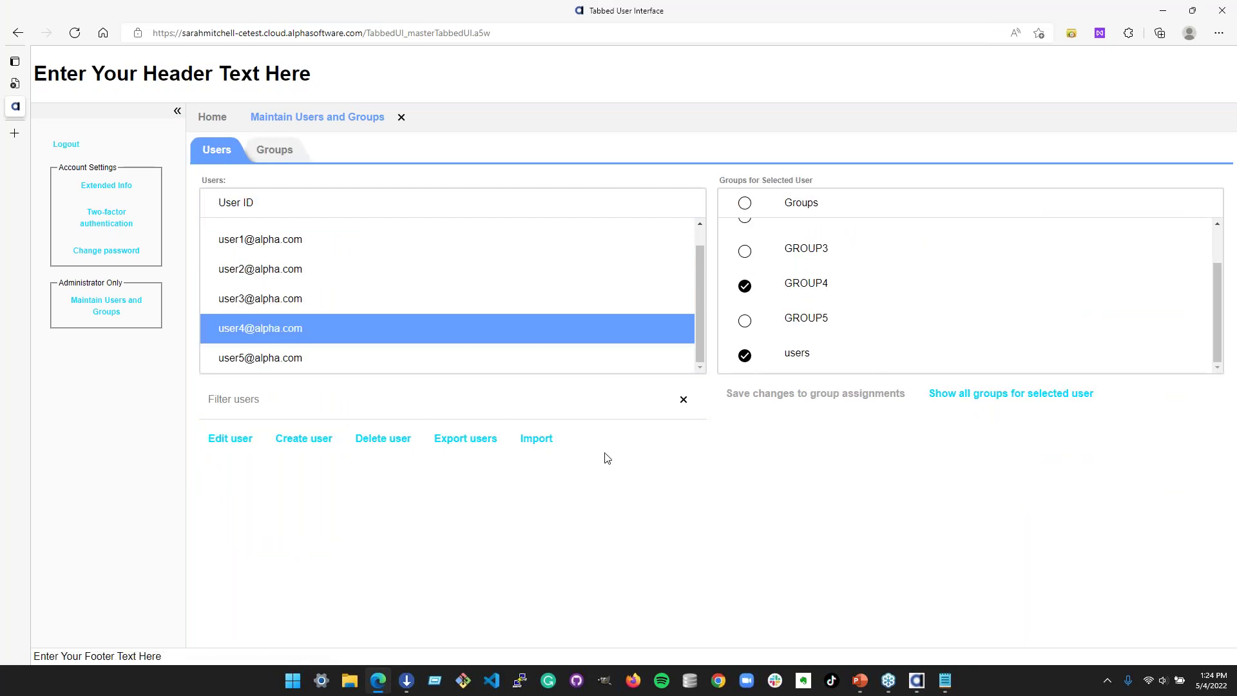
left_click(916, 681)
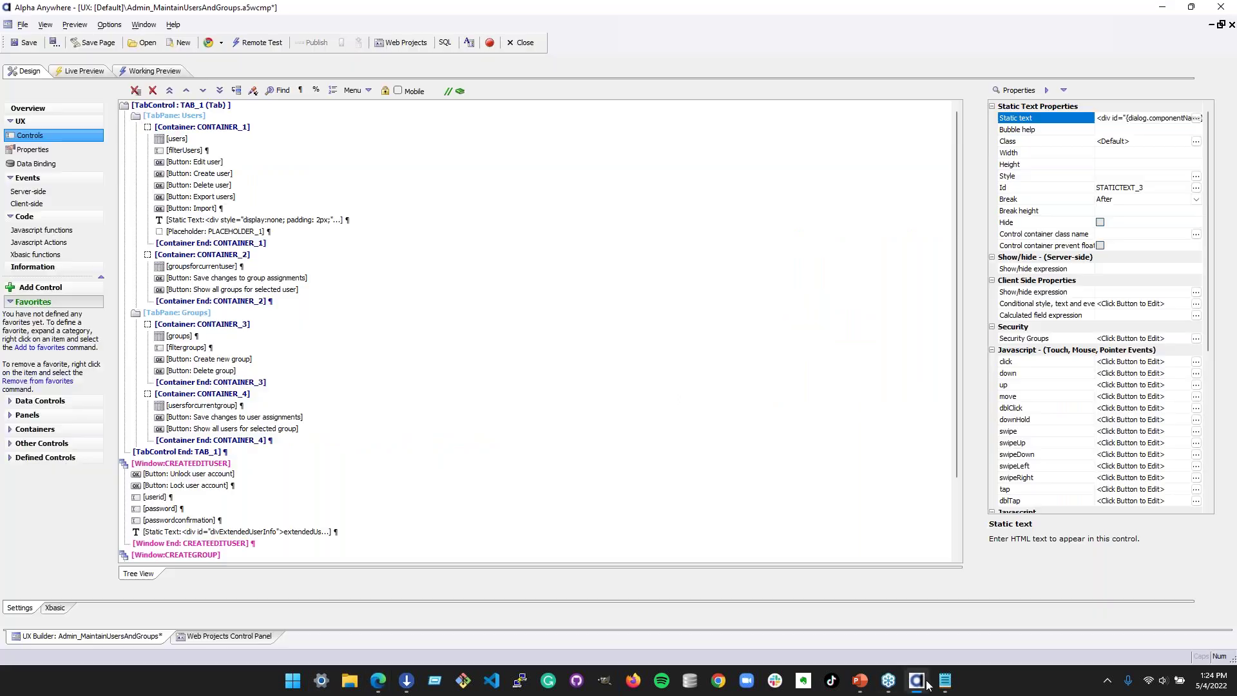
- Launch the component's live preview, dismissing the prompts and starting the server
left_click(77, 71)
left_click(341, 111)
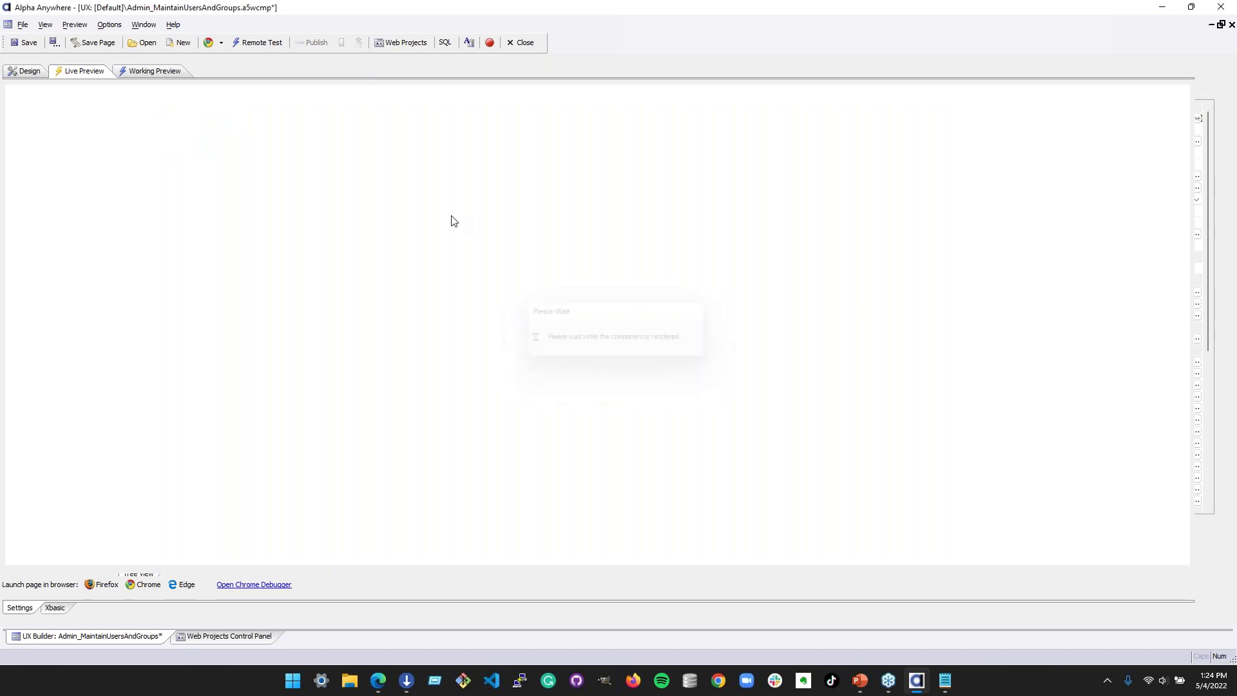
left_click(617, 380)
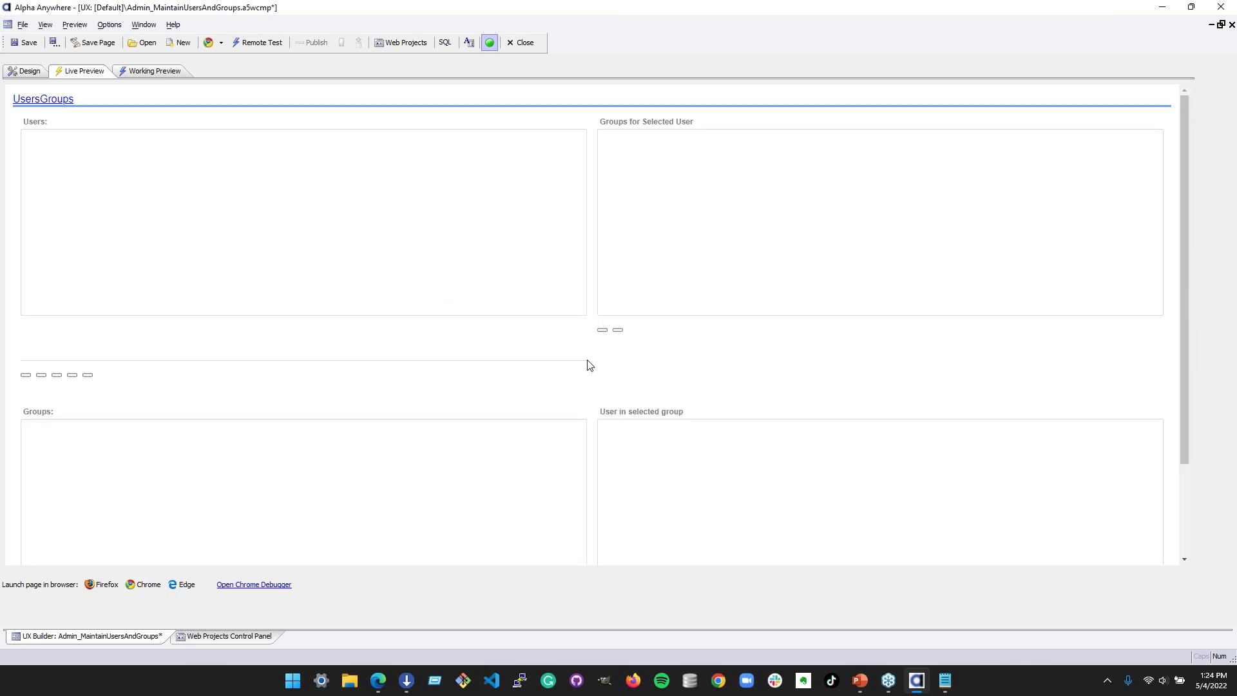
scroll(348, 496, "down", 2)
scroll(342, 511, "up", 1)
scroll(336, 501, "up", 1)
- In Working Preview, toggle Groups and Users, open and close Create User, then return to Design
left_click(153, 70)
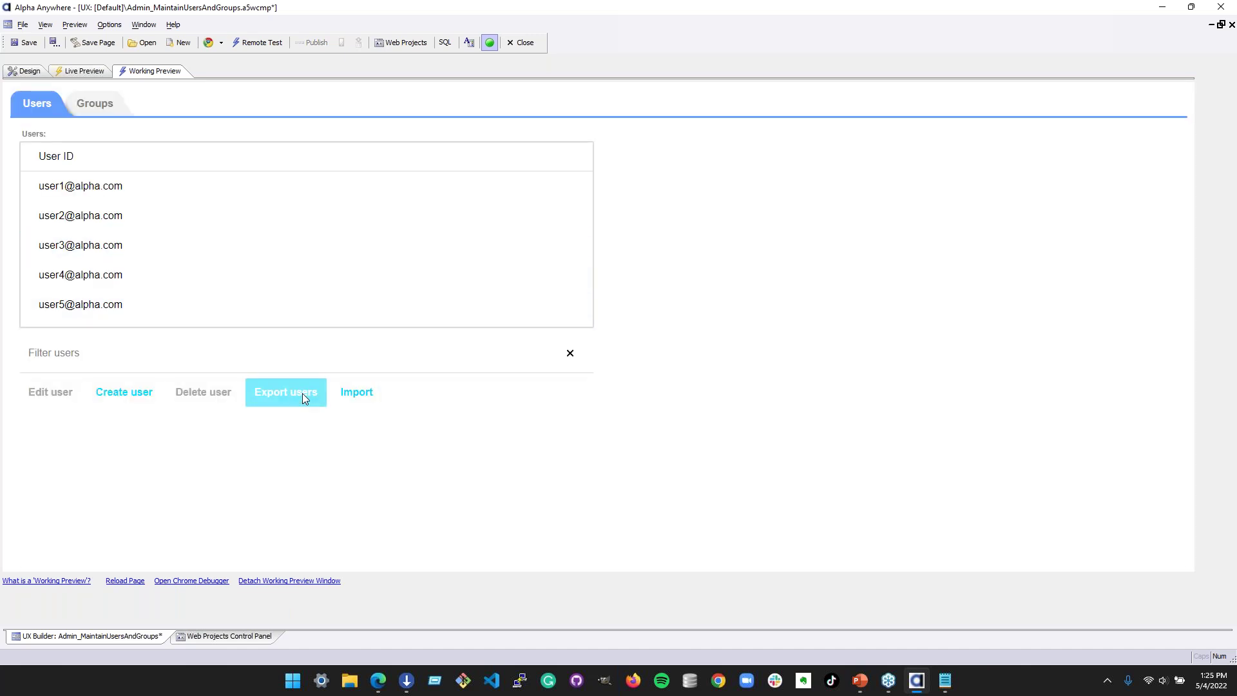
left_click(100, 105)
left_click(32, 106)
left_click(137, 359)
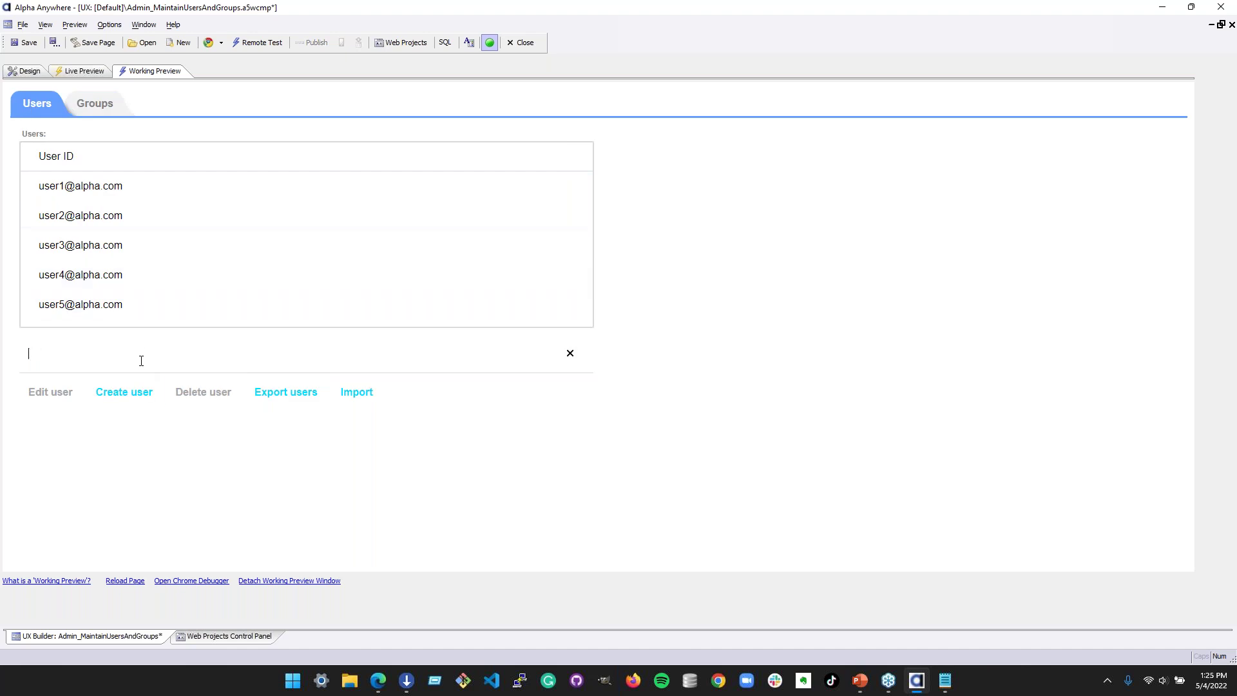
left_click(129, 385)
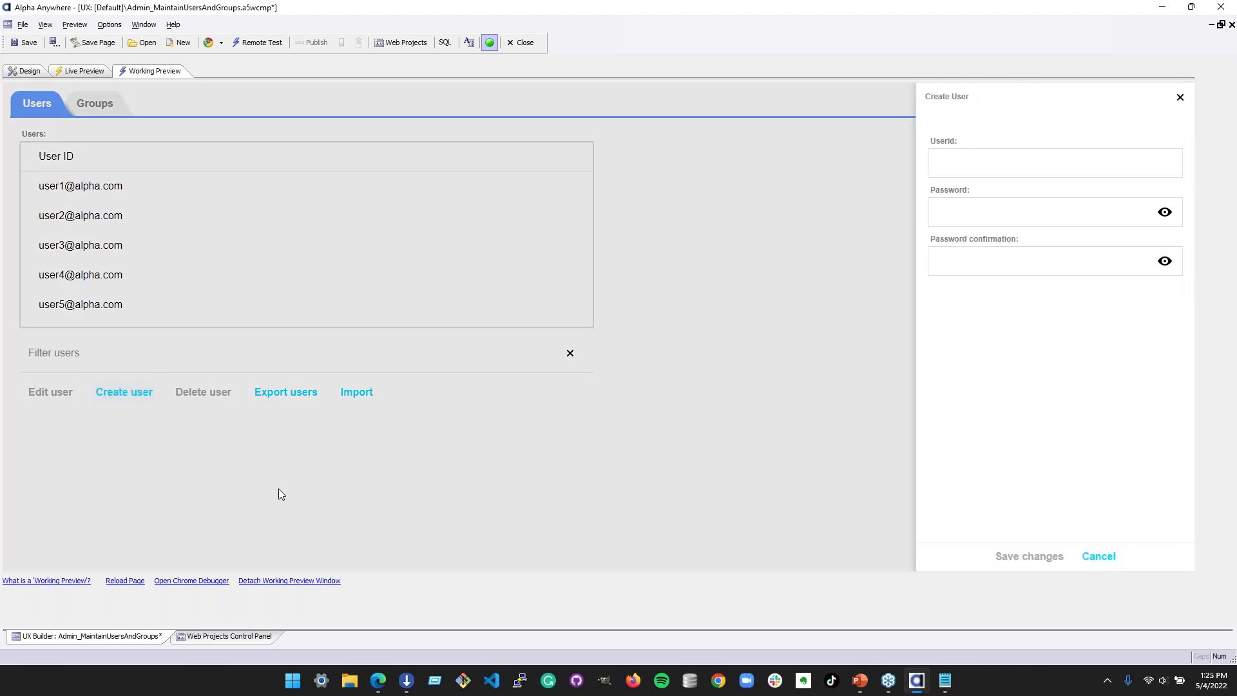
left_click(1179, 96)
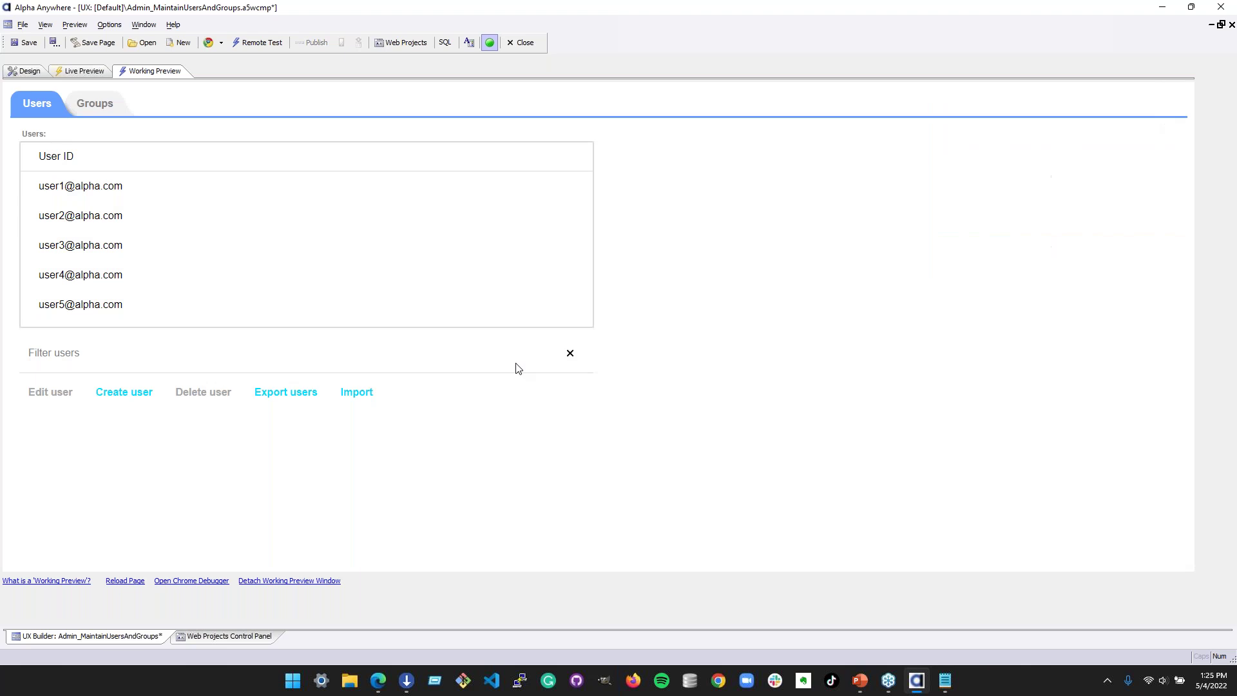
left_click(28, 72)
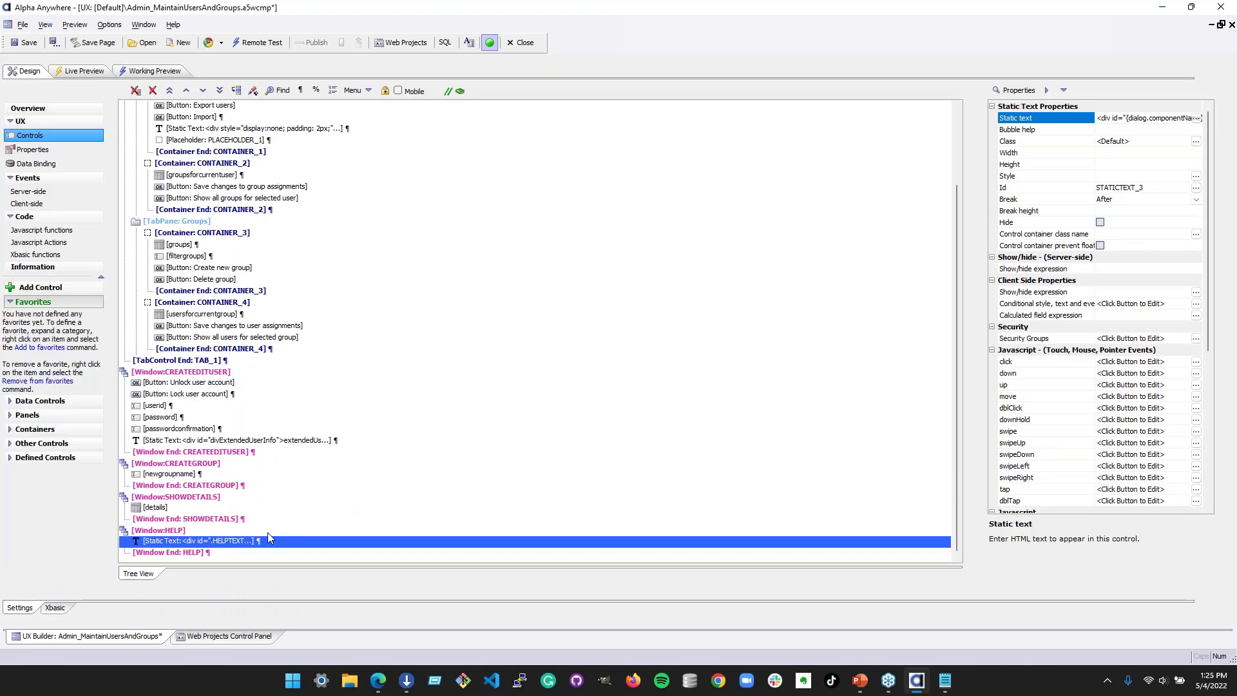
- Select the HELPTEXT static text in the HELP window and re-render the Working Preview
left_click(269, 541)
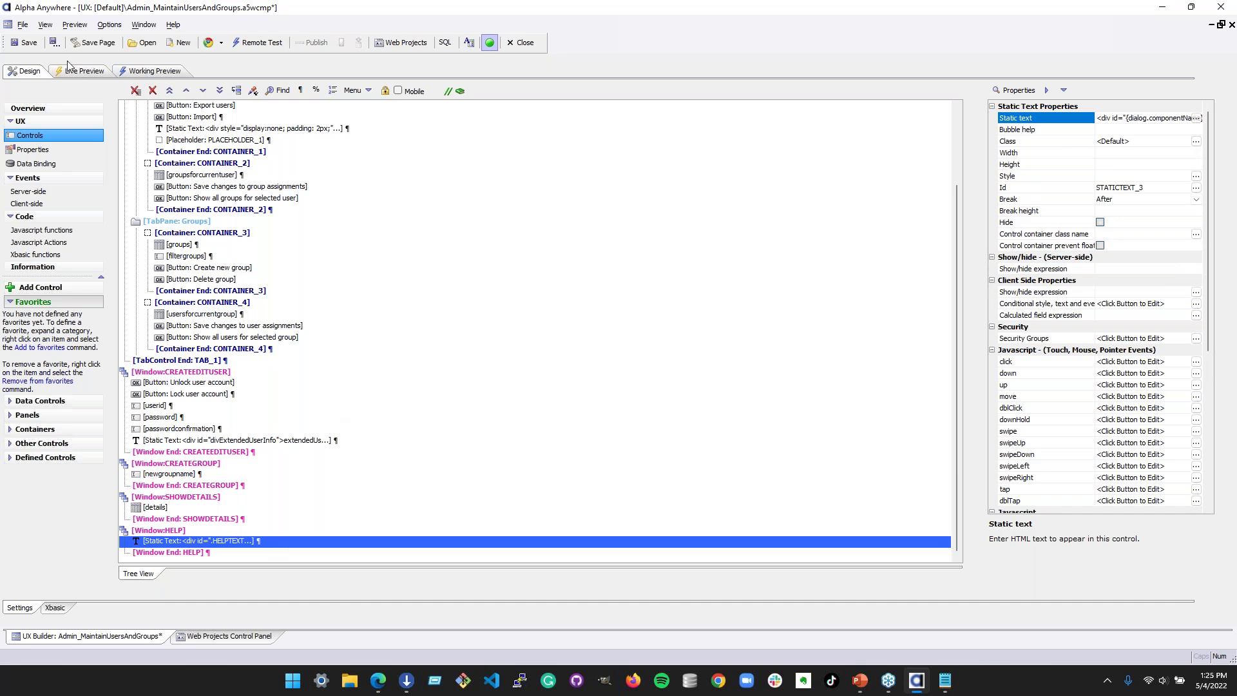
left_click(142, 71)
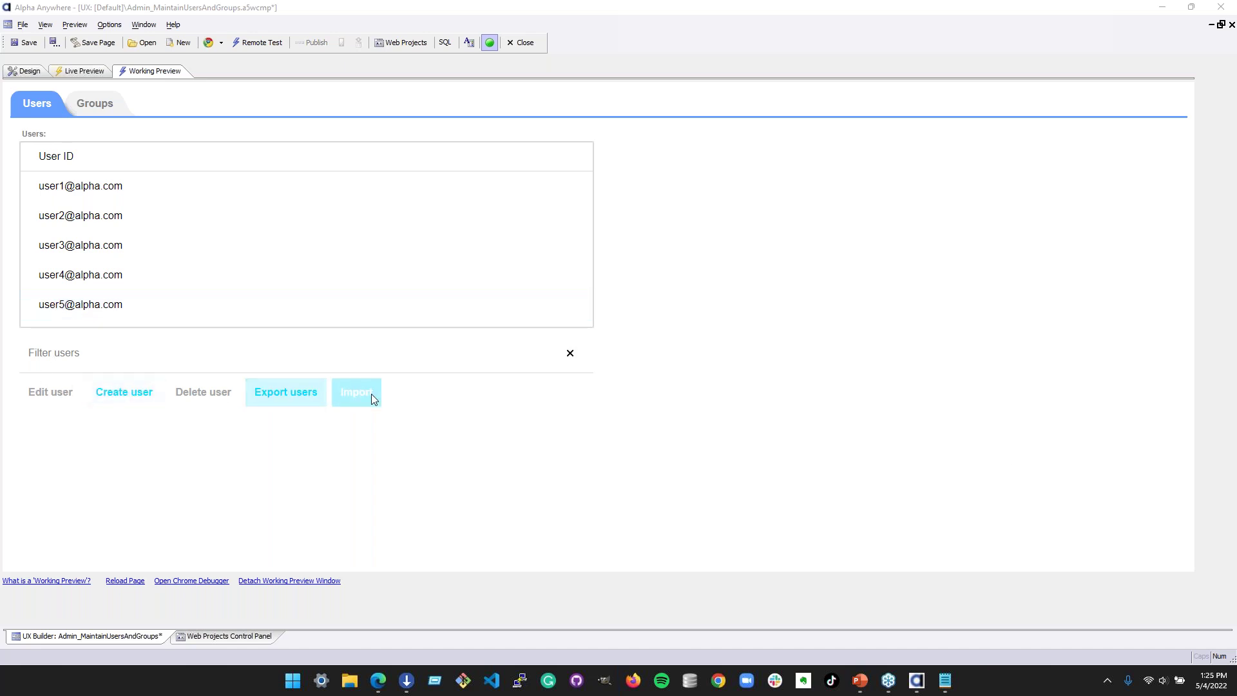
- Try the Groups list and create-group action, then show all groups for the first user
left_click(83, 113)
left_click(92, 391)
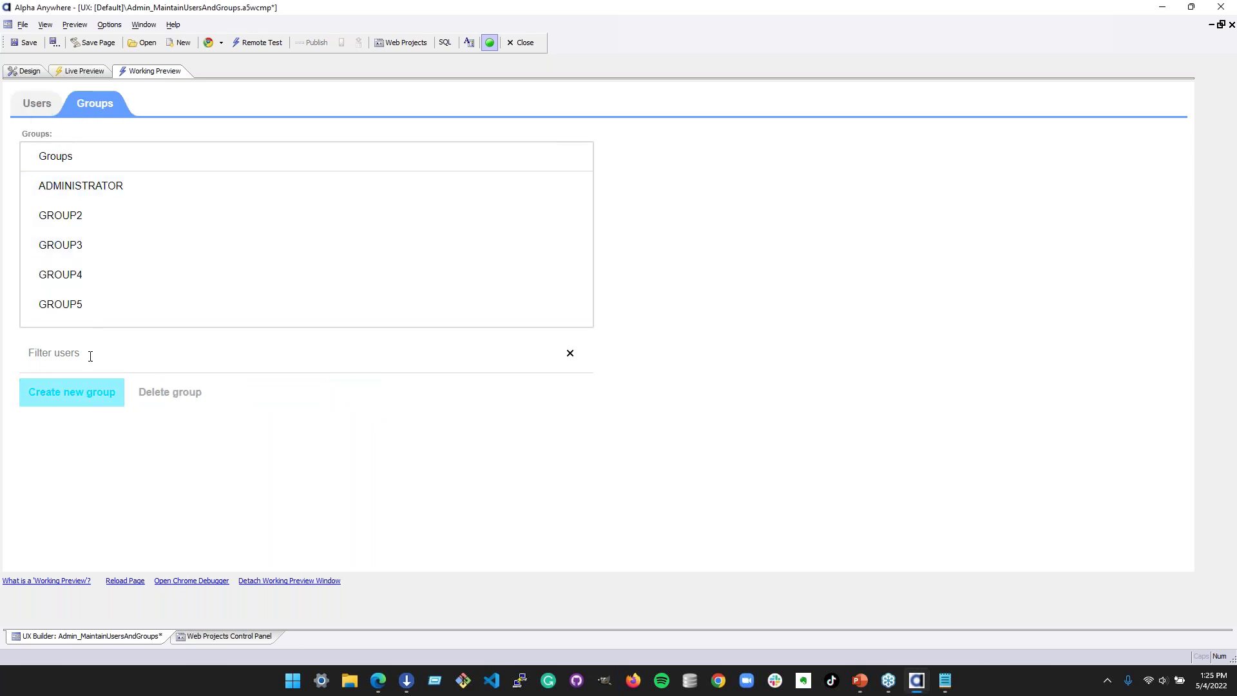
left_click(39, 111)
left_click(61, 190)
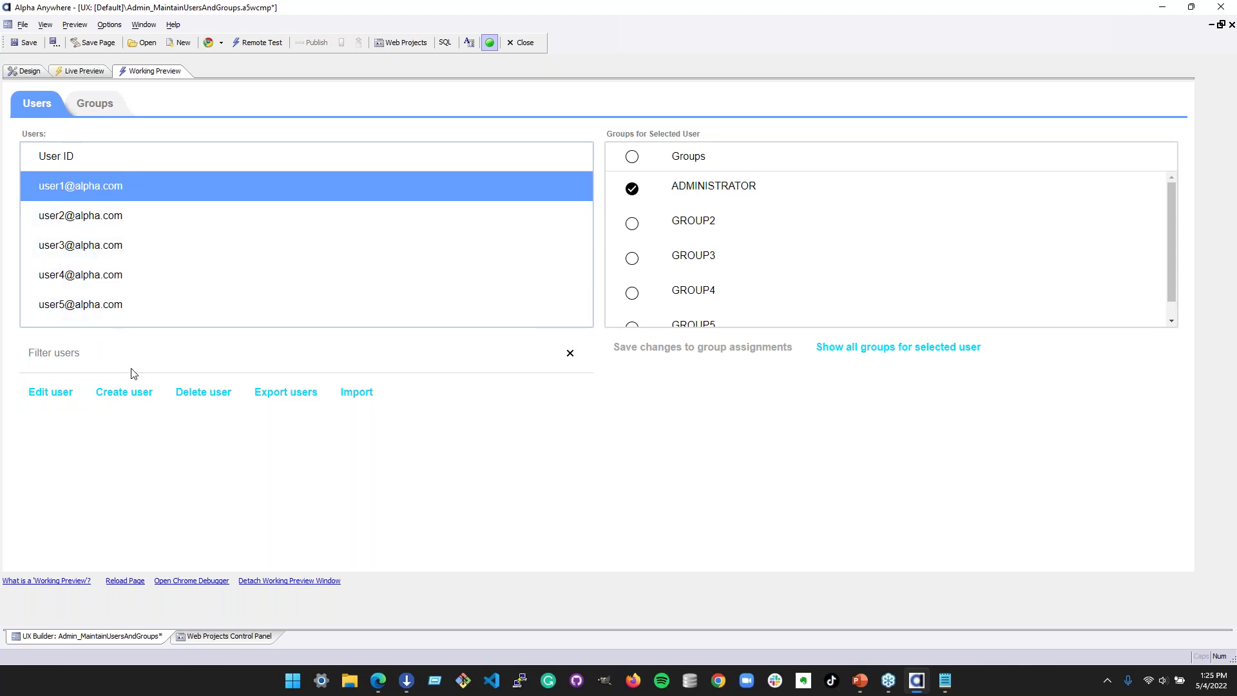
left_click(891, 348)
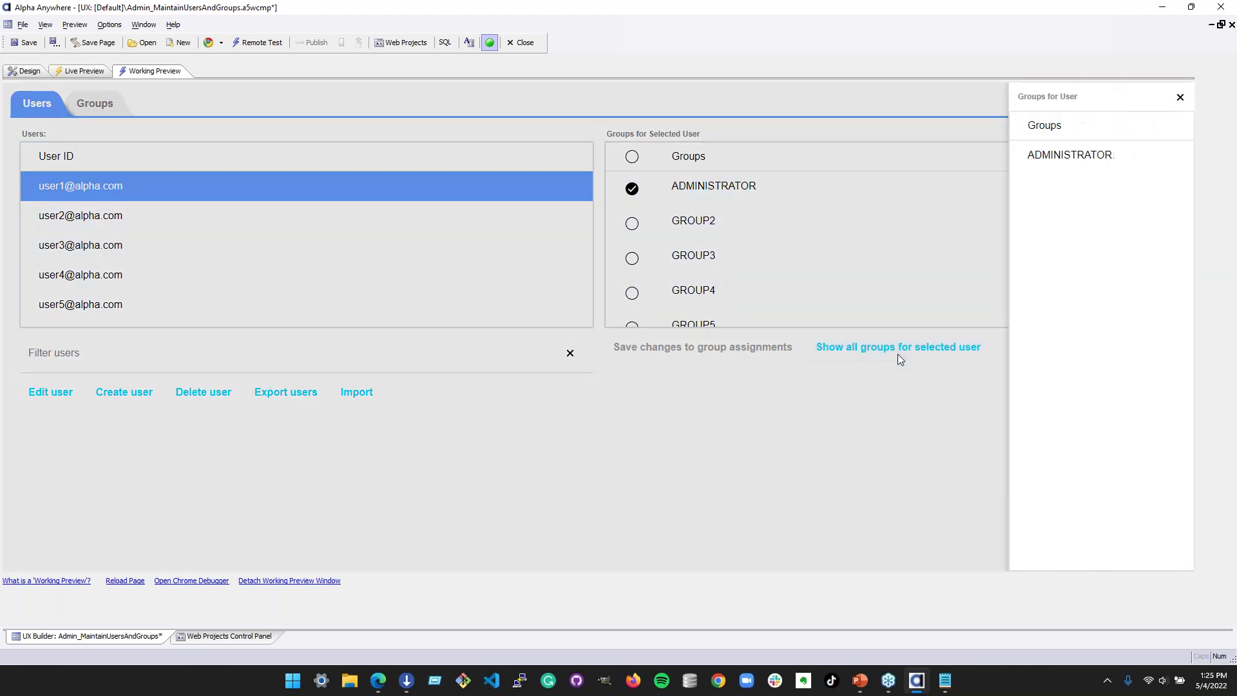
left_click(1180, 97)
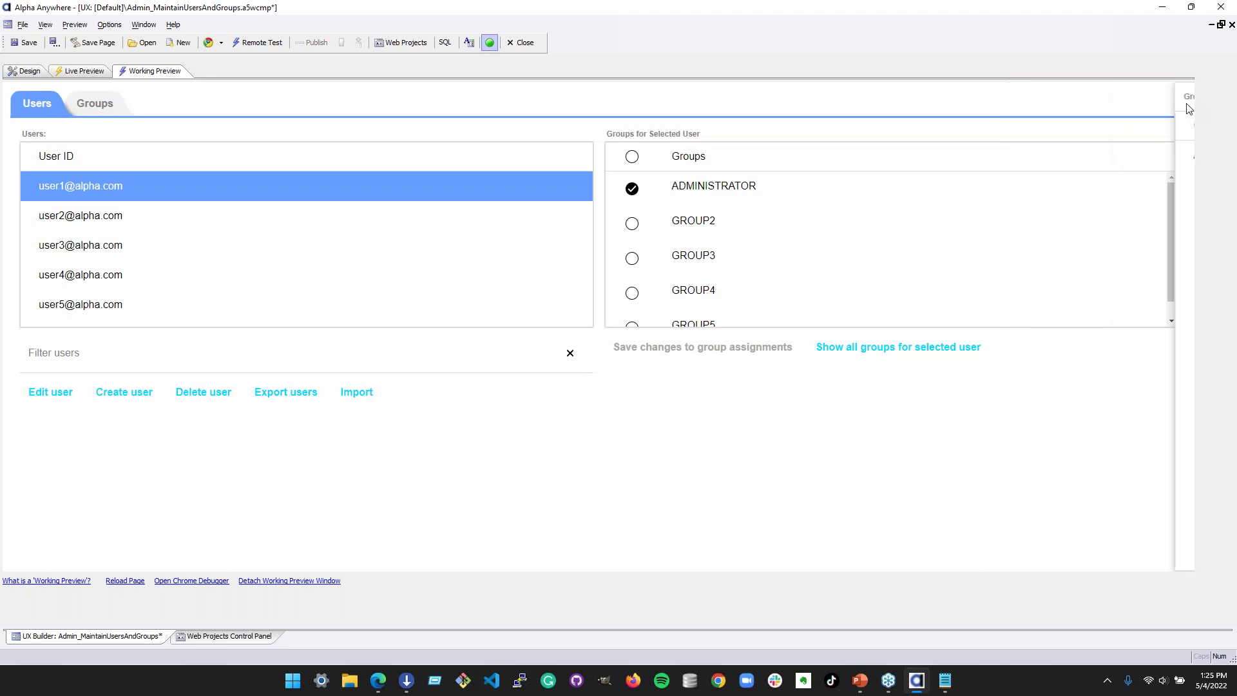
- Open and cancel the first user's edit form, toggle the lists, and open the Import options
left_click(43, 399)
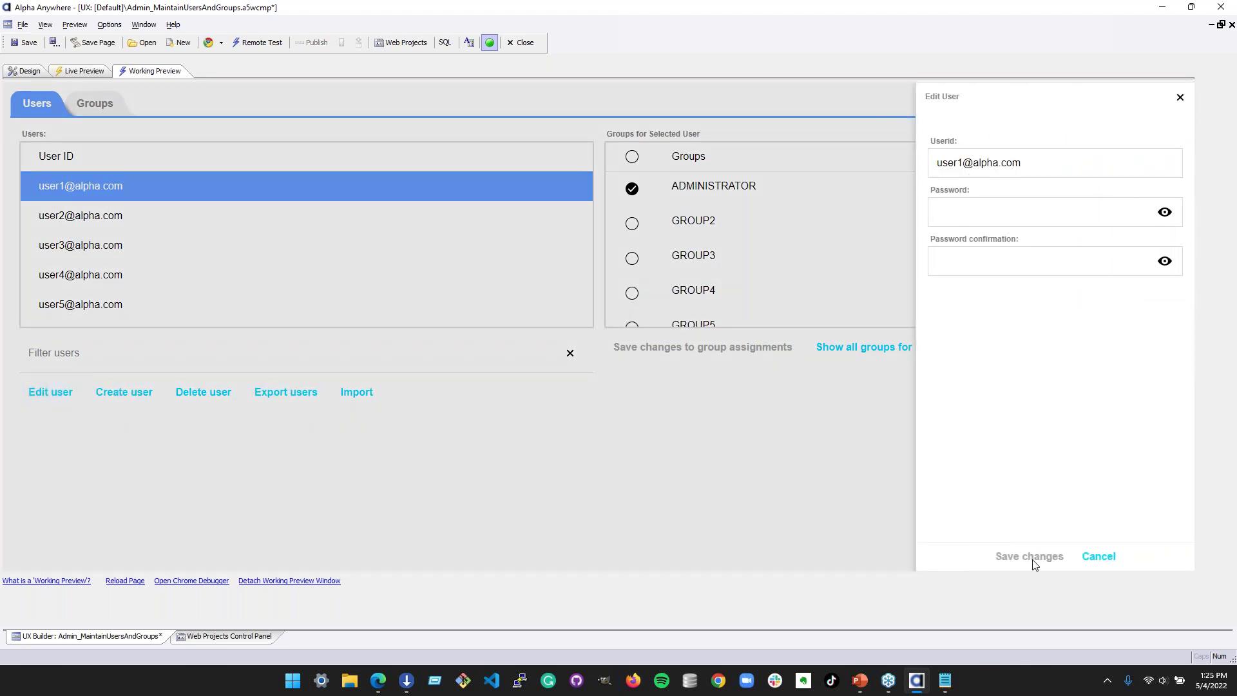
left_click(1099, 558)
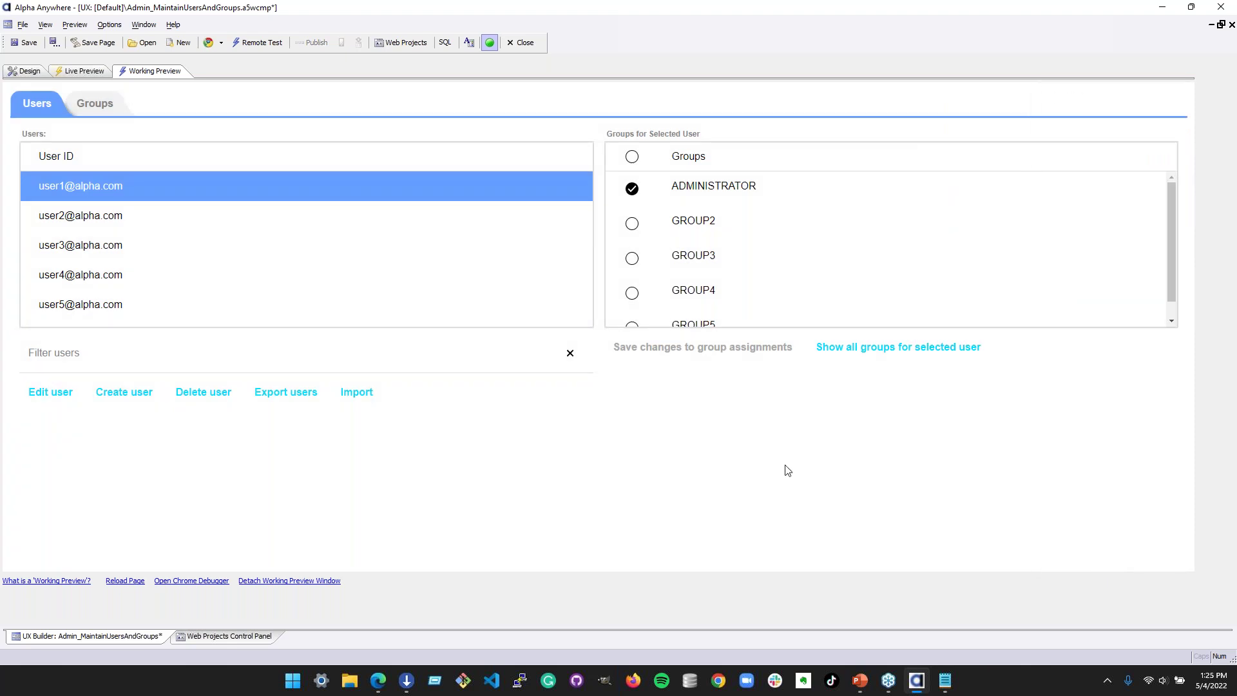
left_click(470, 349)
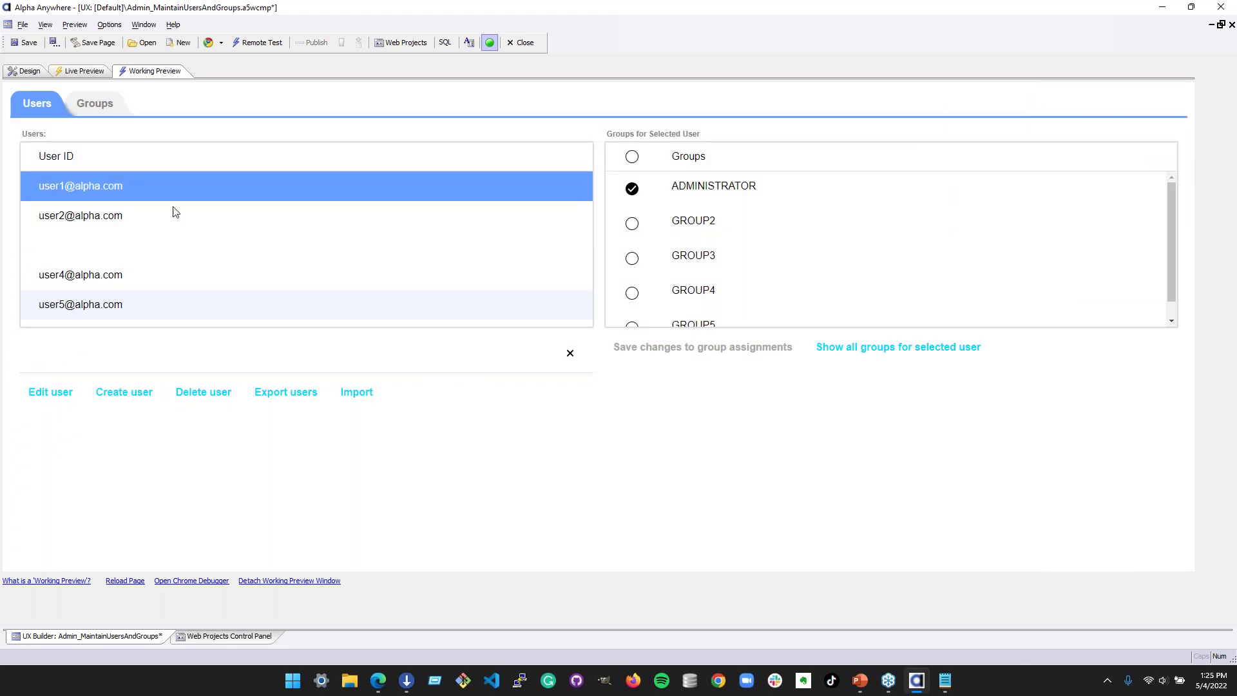
left_click(109, 105)
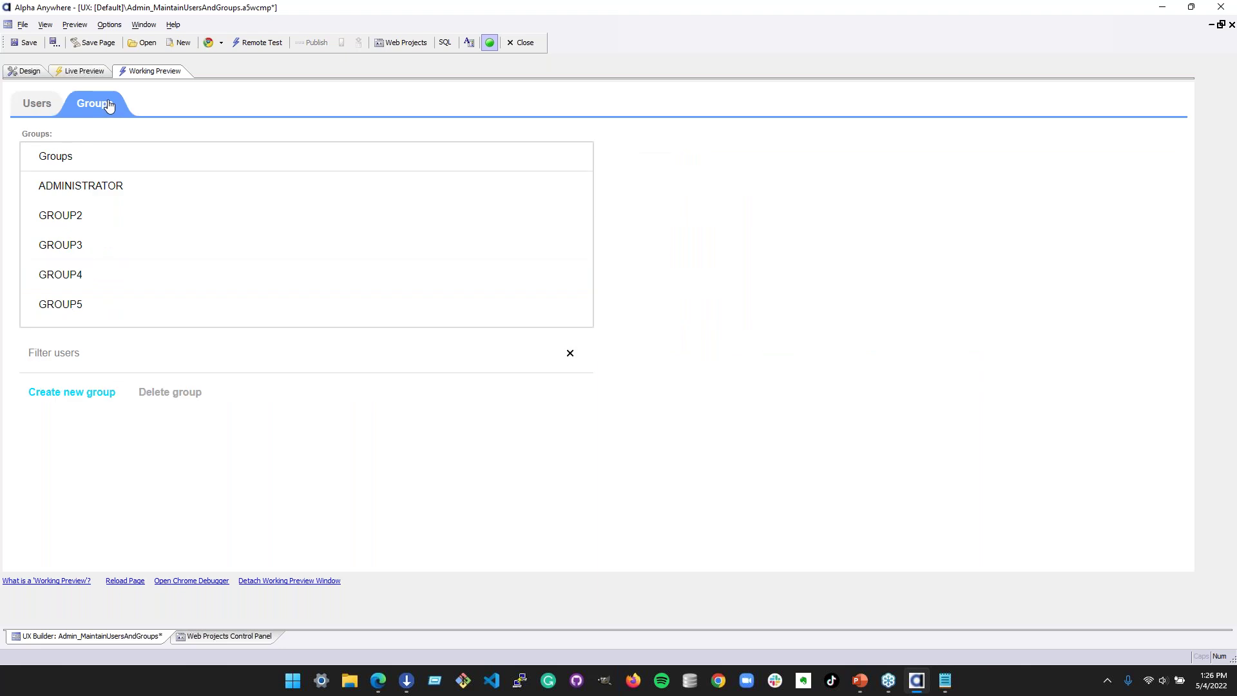
left_click(41, 110)
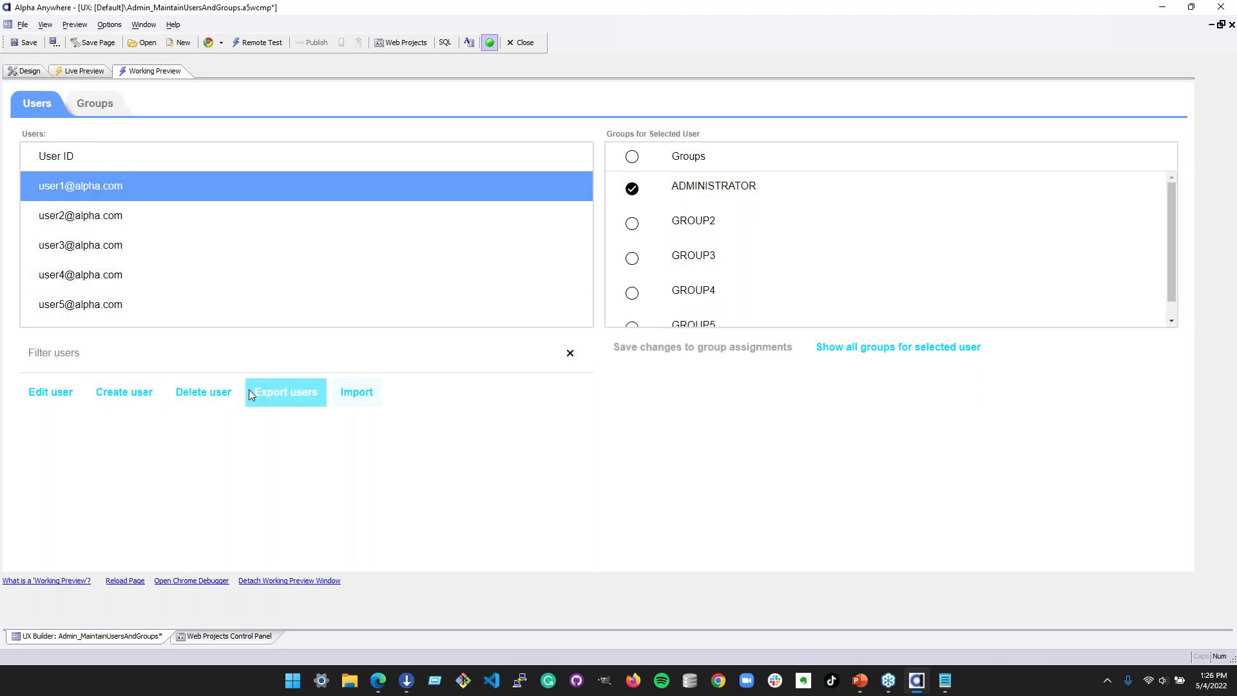
left_click(349, 395)
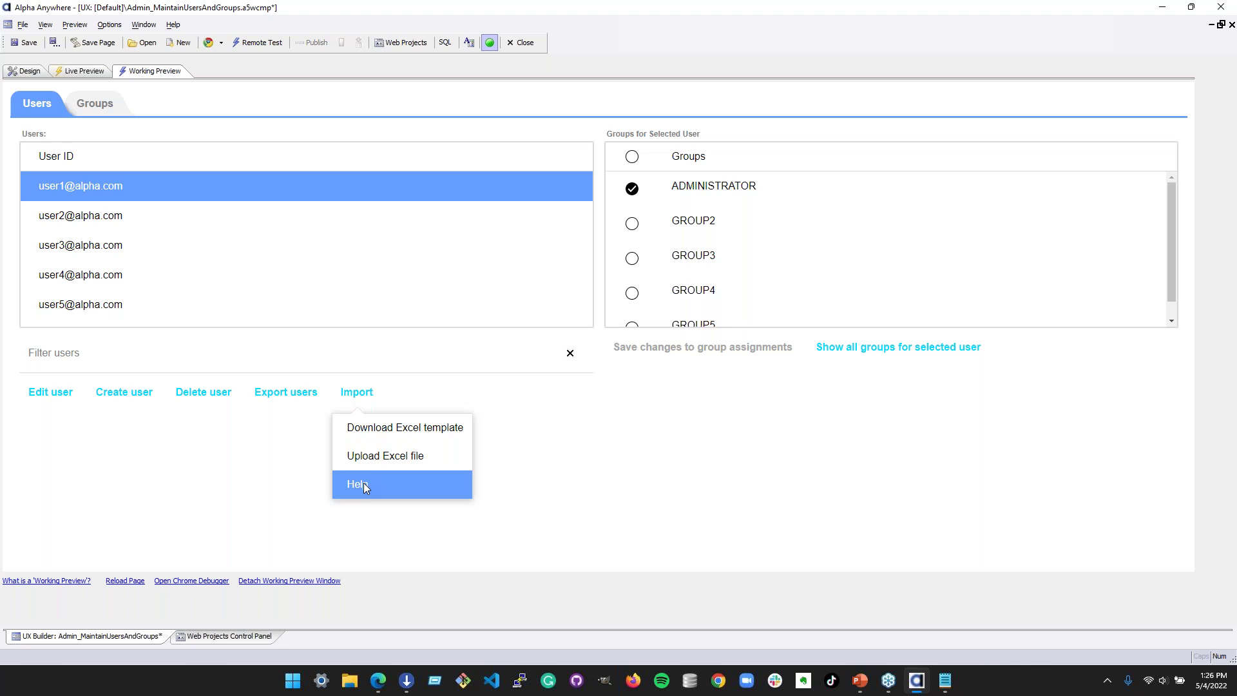
- Read through the Importing Users help panel, then go back to the Design view
left_click(363, 485)
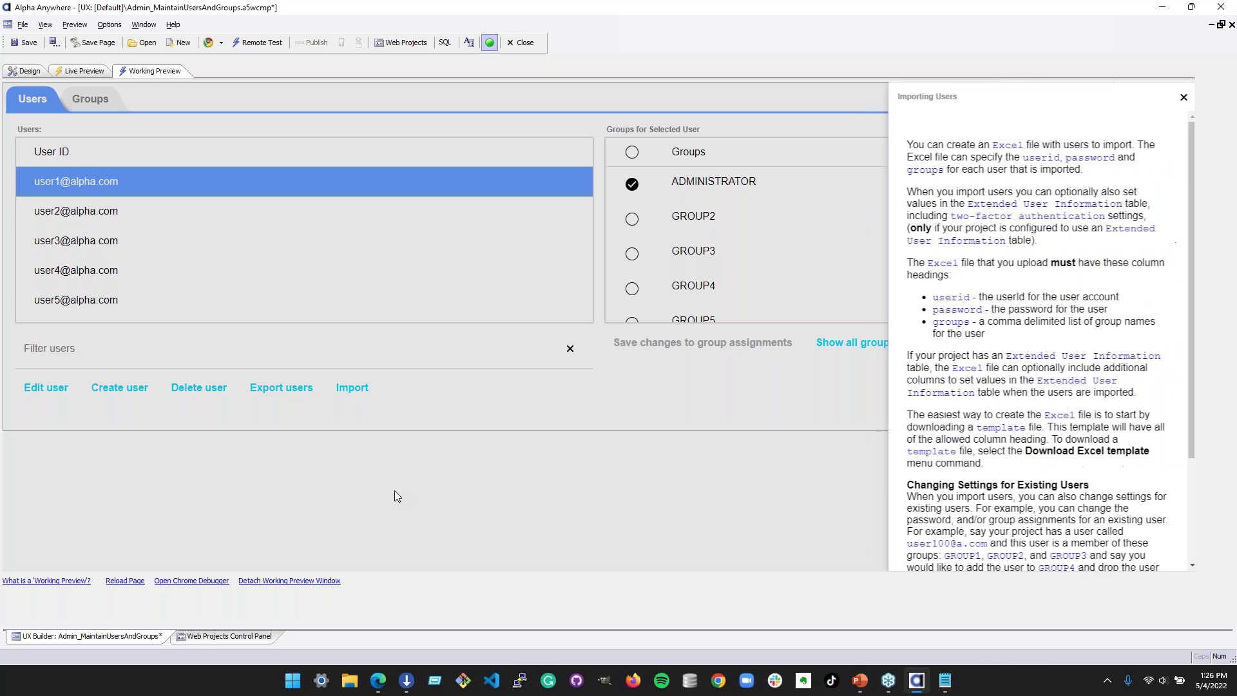
scroll(1045, 368, "down", 3)
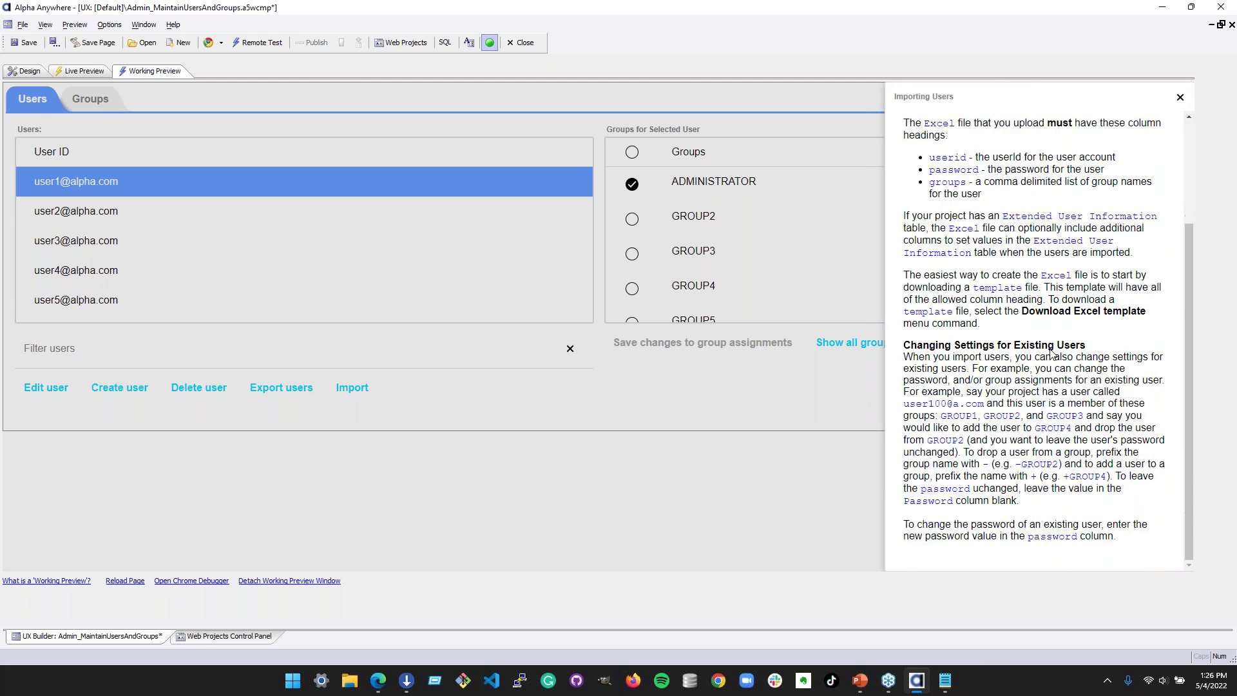
scroll(1045, 369, "up", 3)
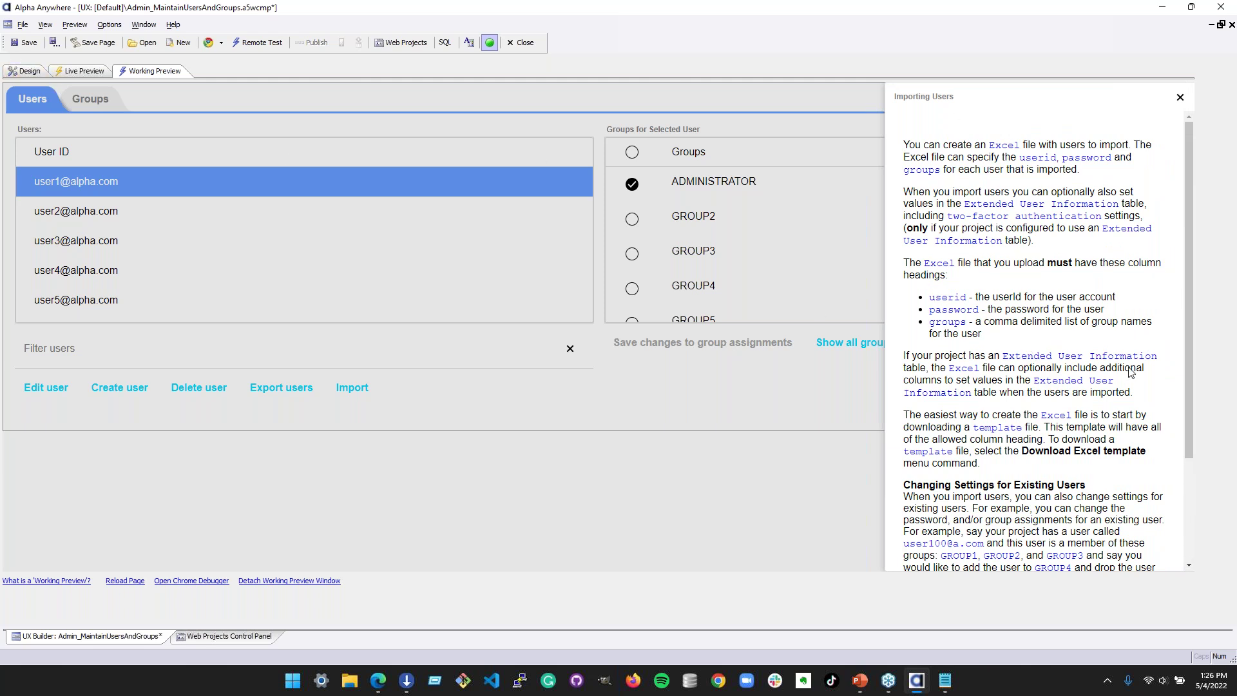
scroll(1058, 286, "down", 5)
left_click(24, 71)
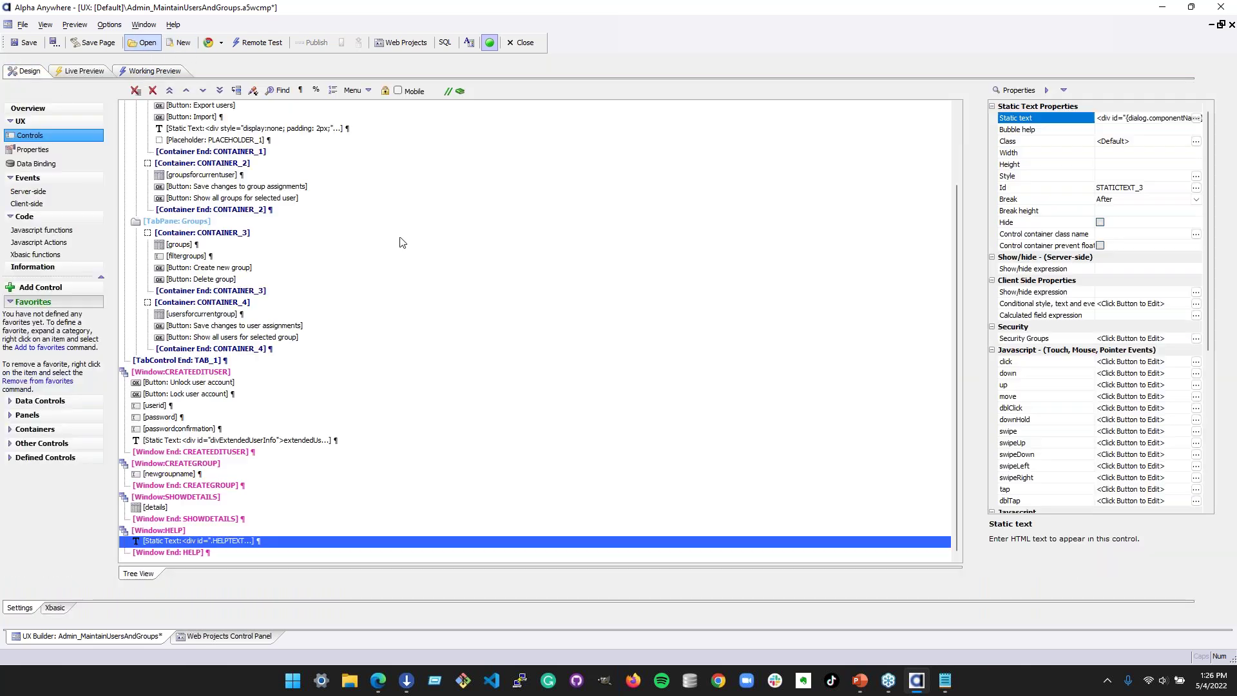
- Open the component's Javascript functions and scroll to the showImportHelp function
left_click(50, 232)
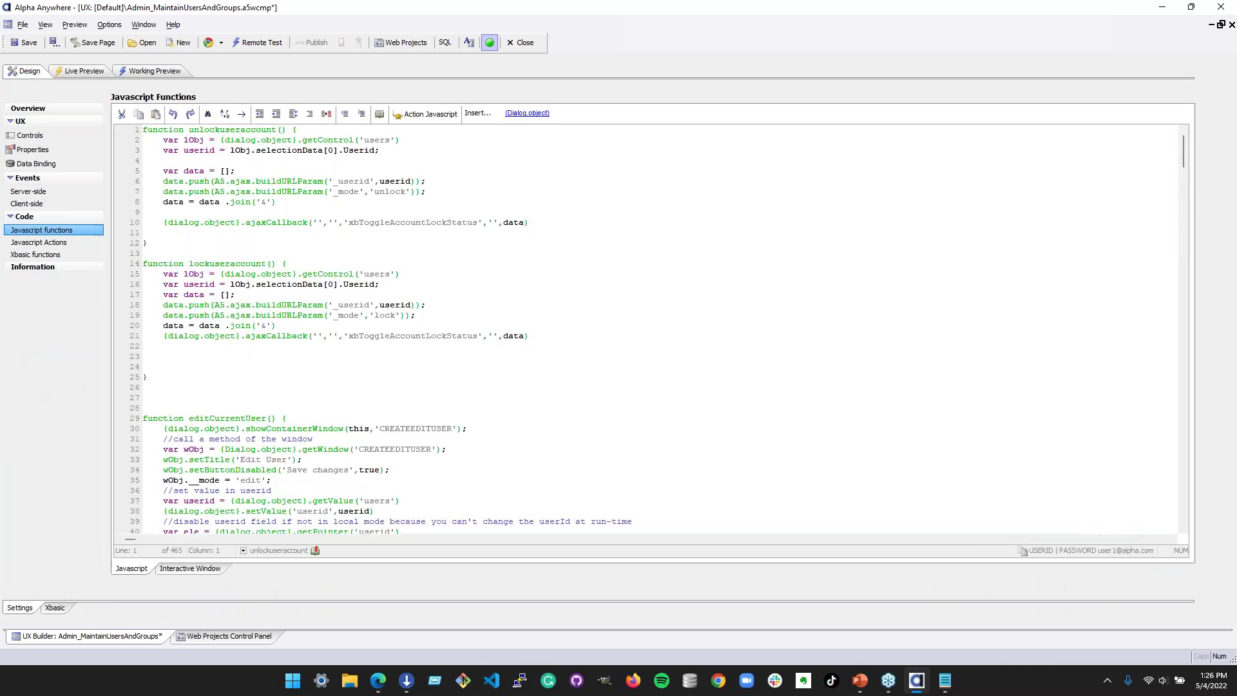
scroll(654, 411, "down", 6)
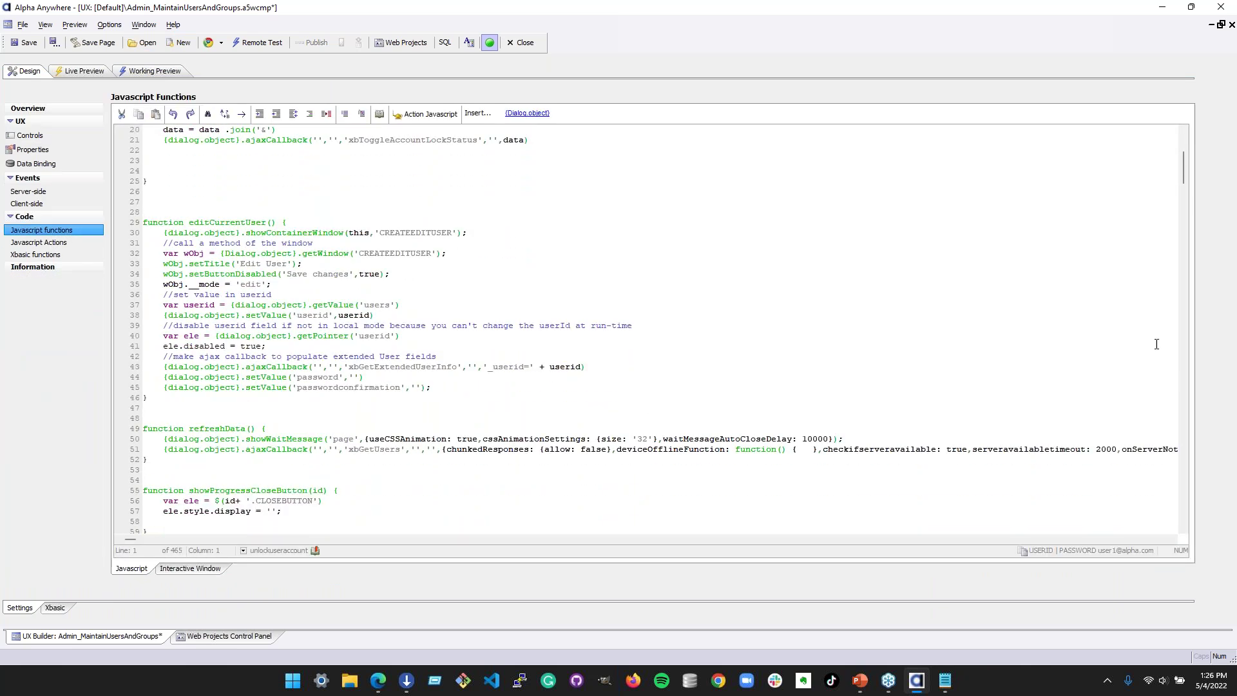
left_click_drag(1183, 166, 1183, 451)
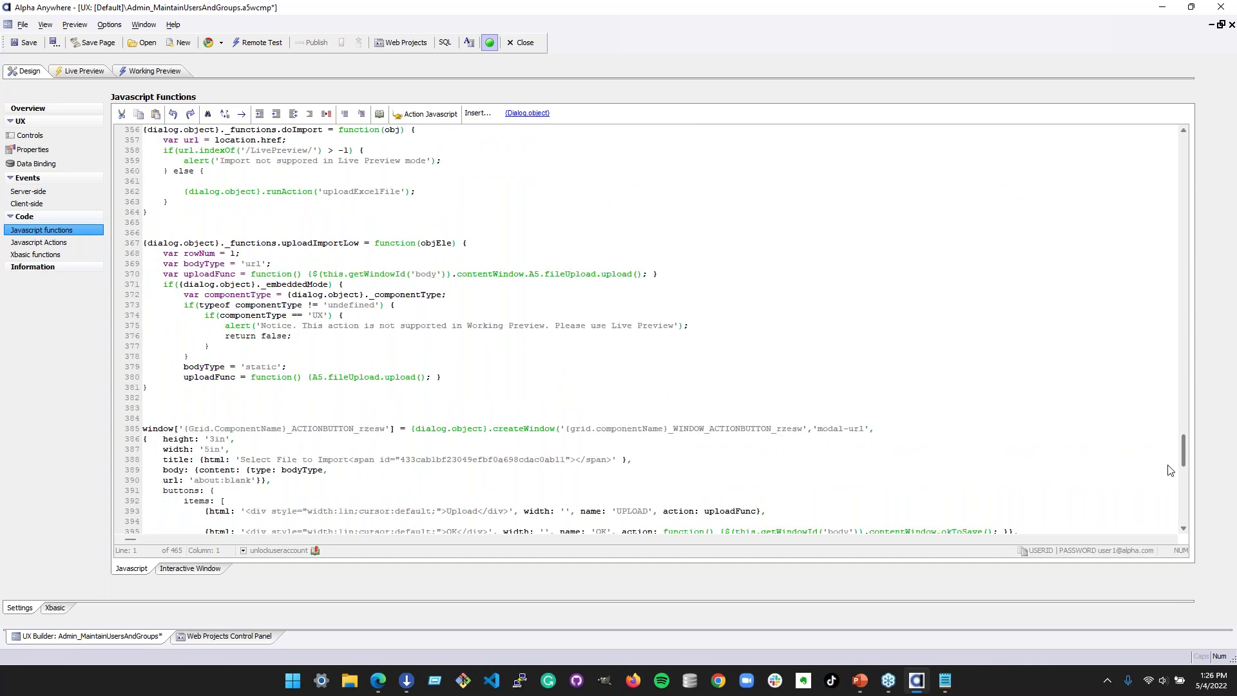
scroll(1171, 470, "down", 20)
scroll(1168, 472, "up", 15)
scroll(1168, 472, "up", 18)
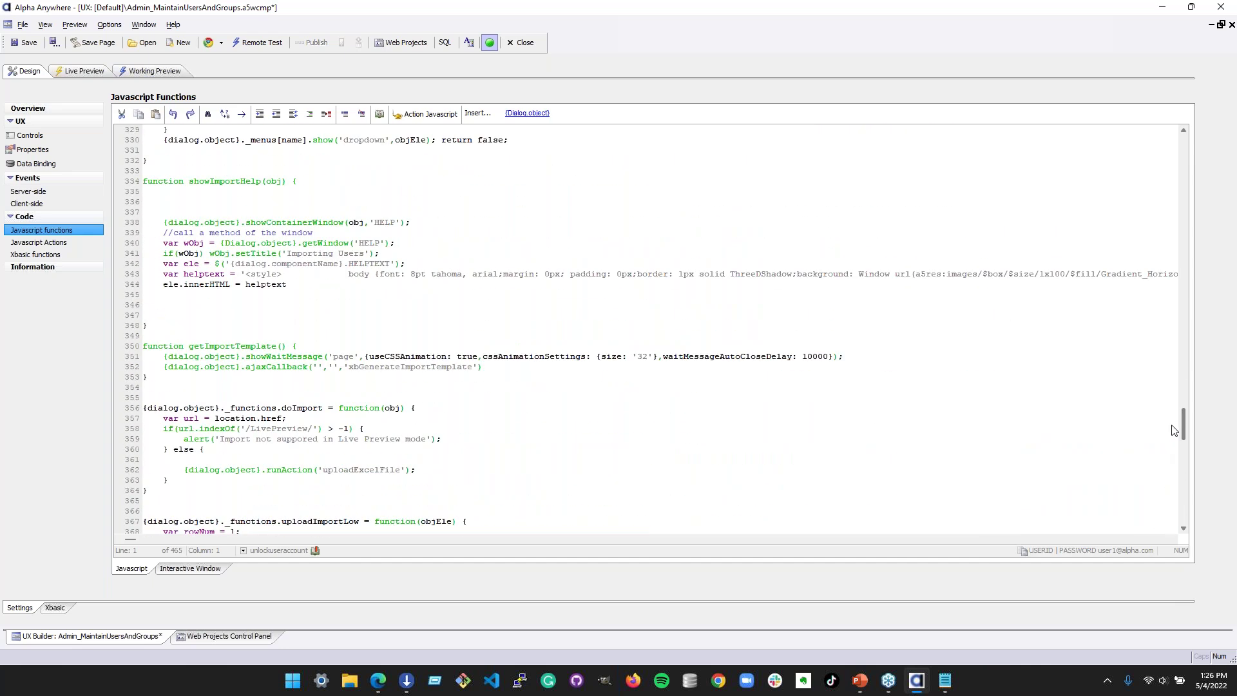
- Inspect the long helptext string on line 343, jumping to its end and back
left_click(308, 264)
double_click(804, 277)
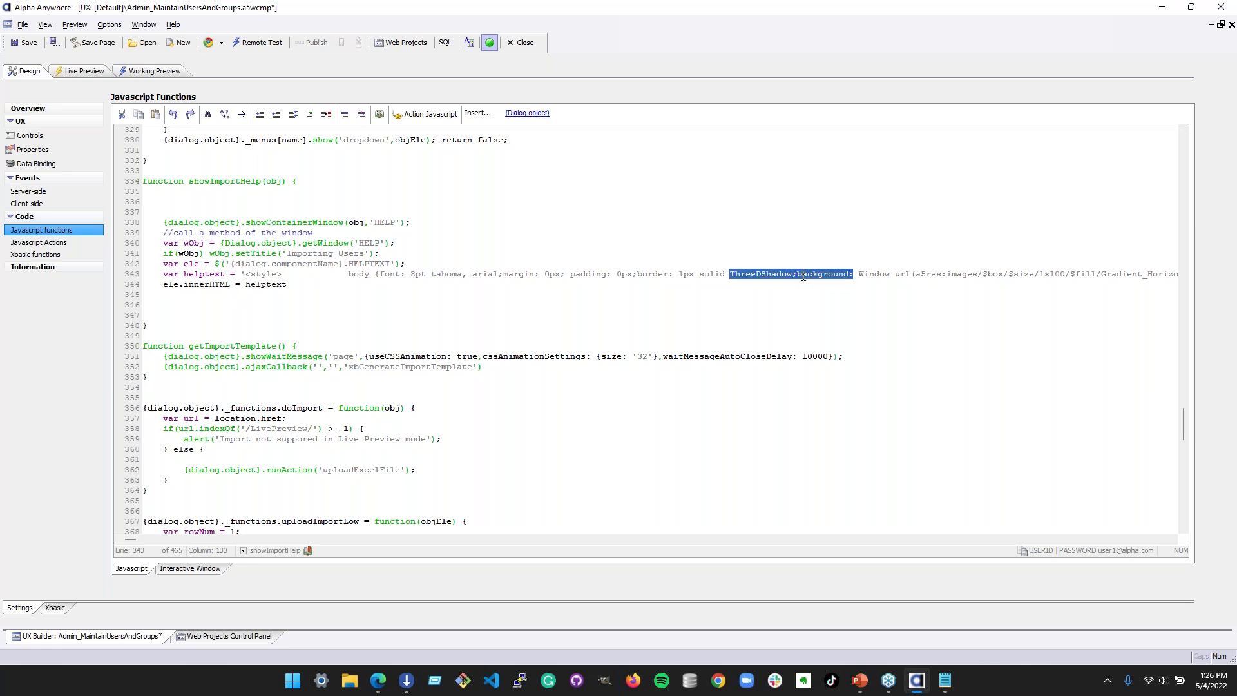
key("Up")
key("Down")
key("End")
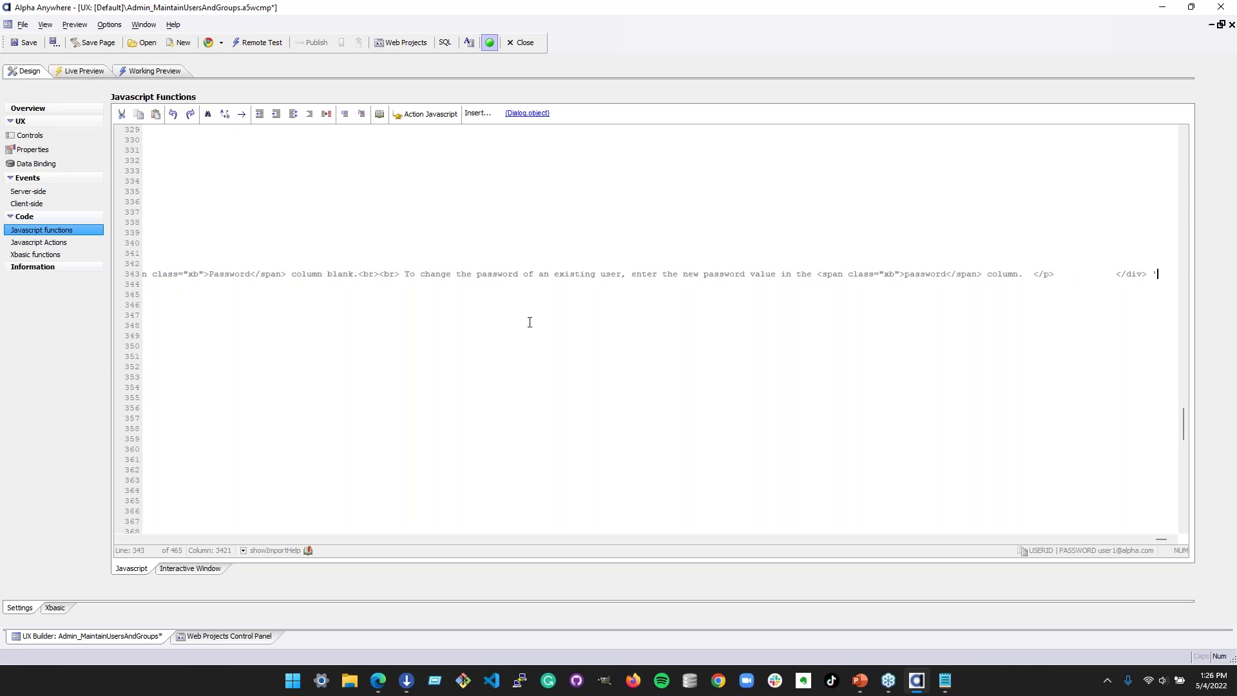
key("Home")
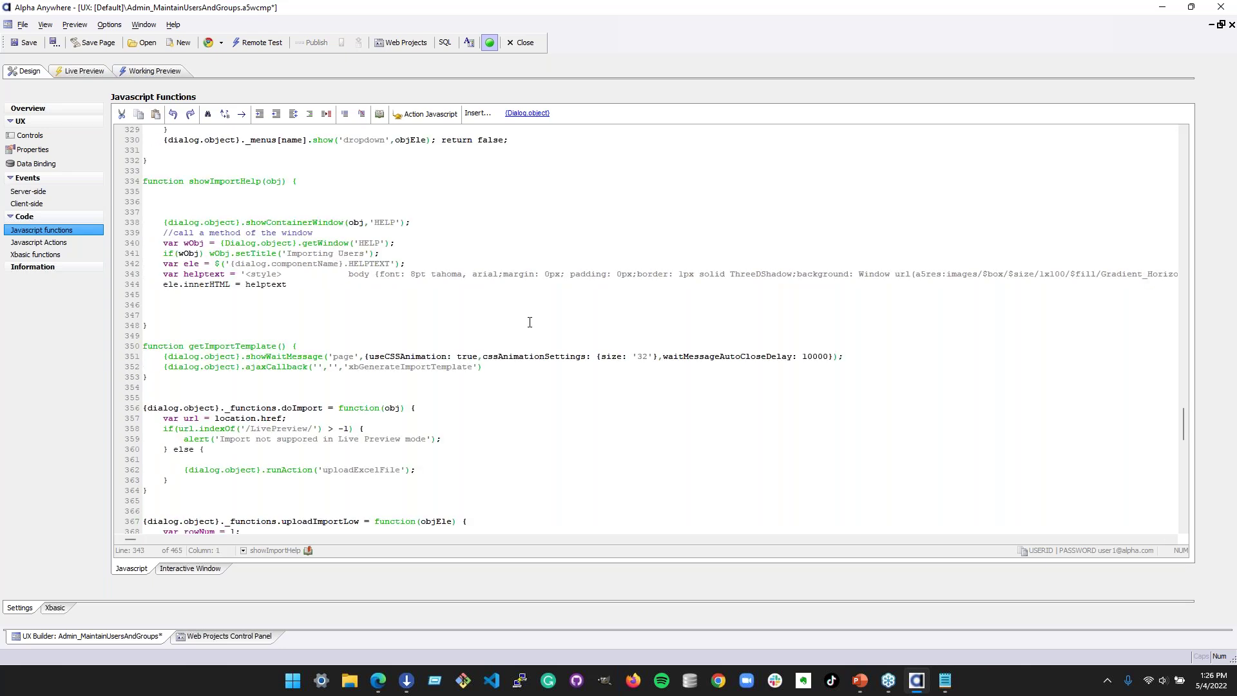
- Review showImportHelp via the function list and highlight its helptext lines
double_click(226, 181)
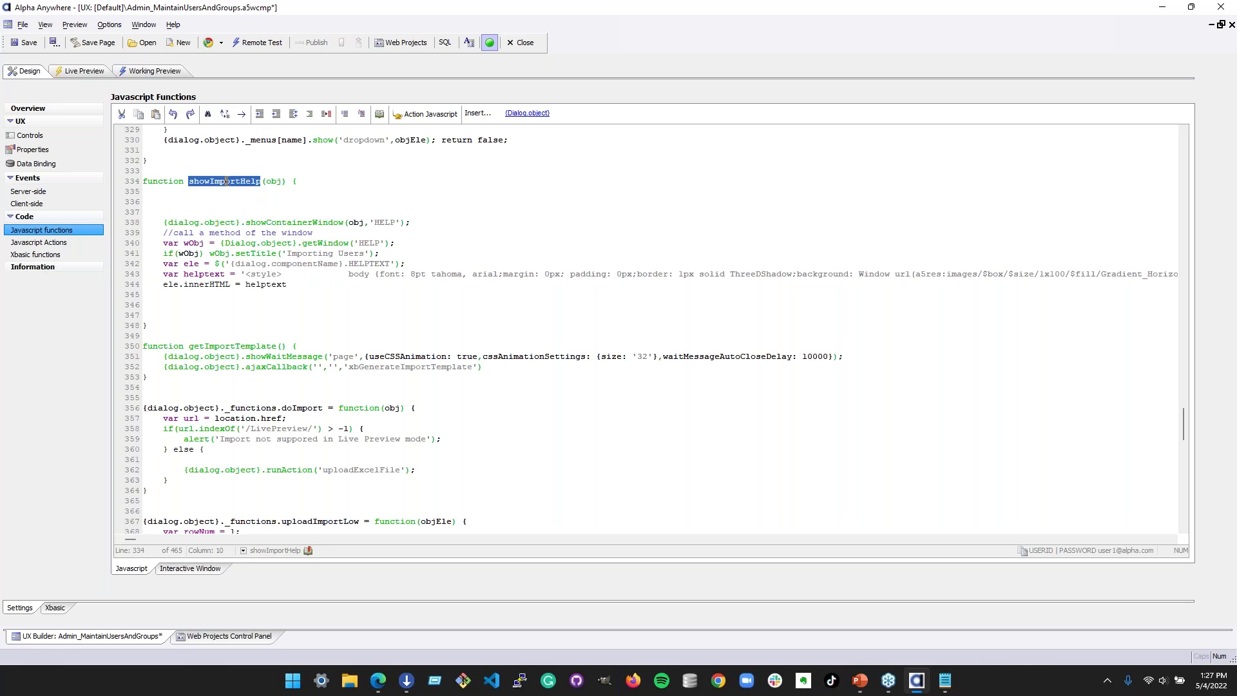
left_click(243, 550)
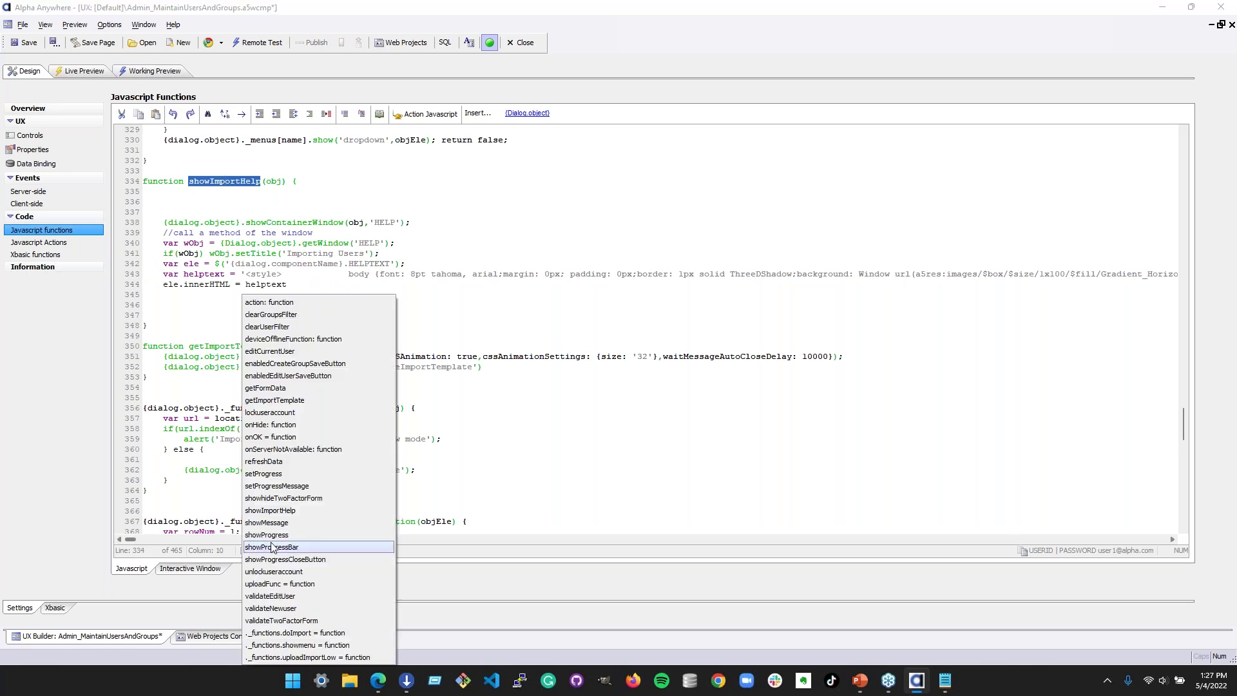
left_click(234, 550)
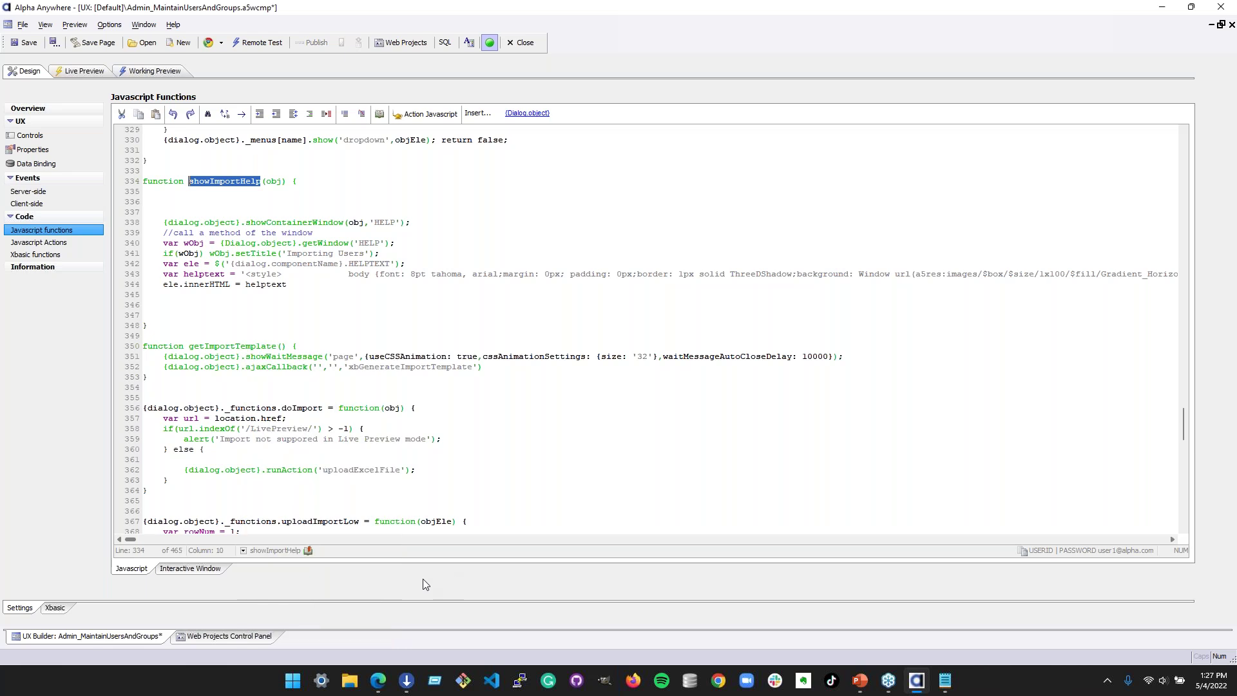
left_click(251, 552)
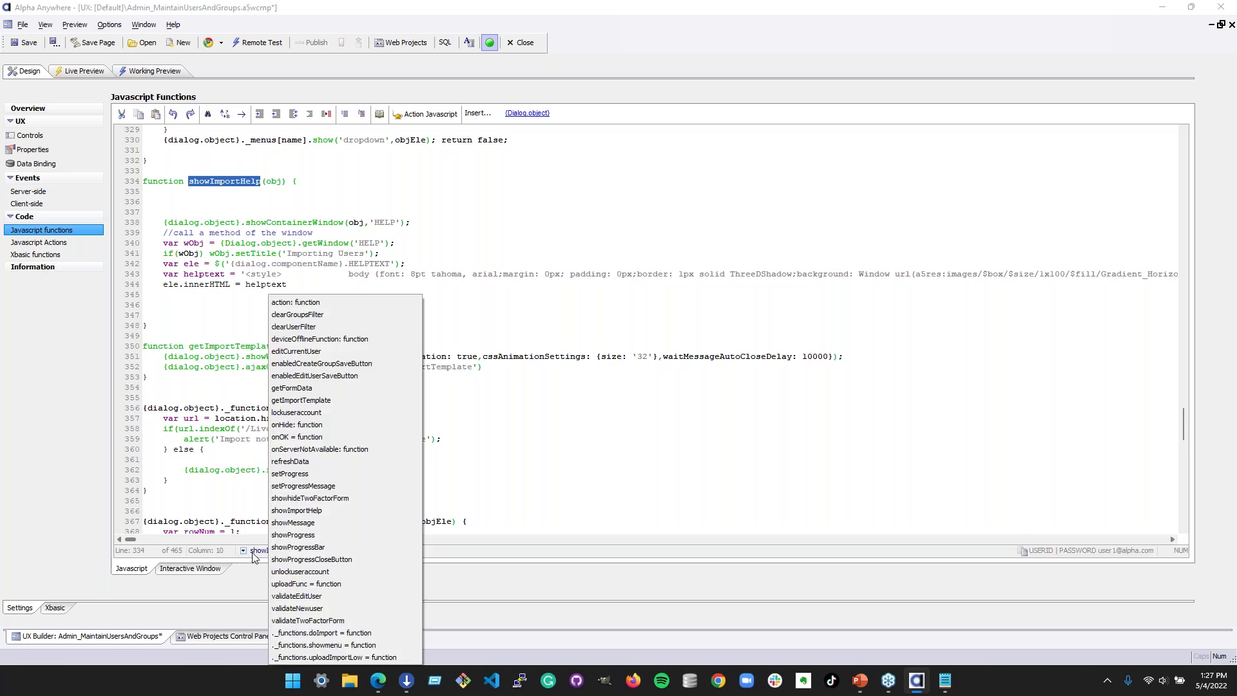
left_click(259, 554)
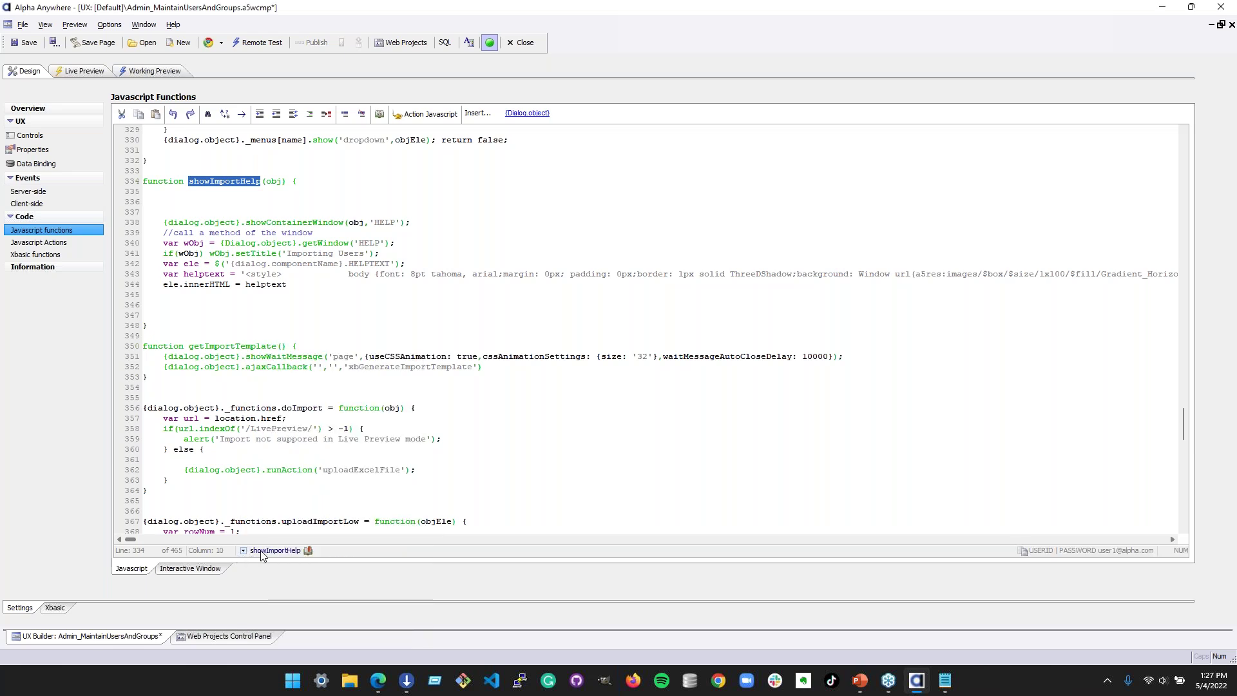
left_click(255, 390)
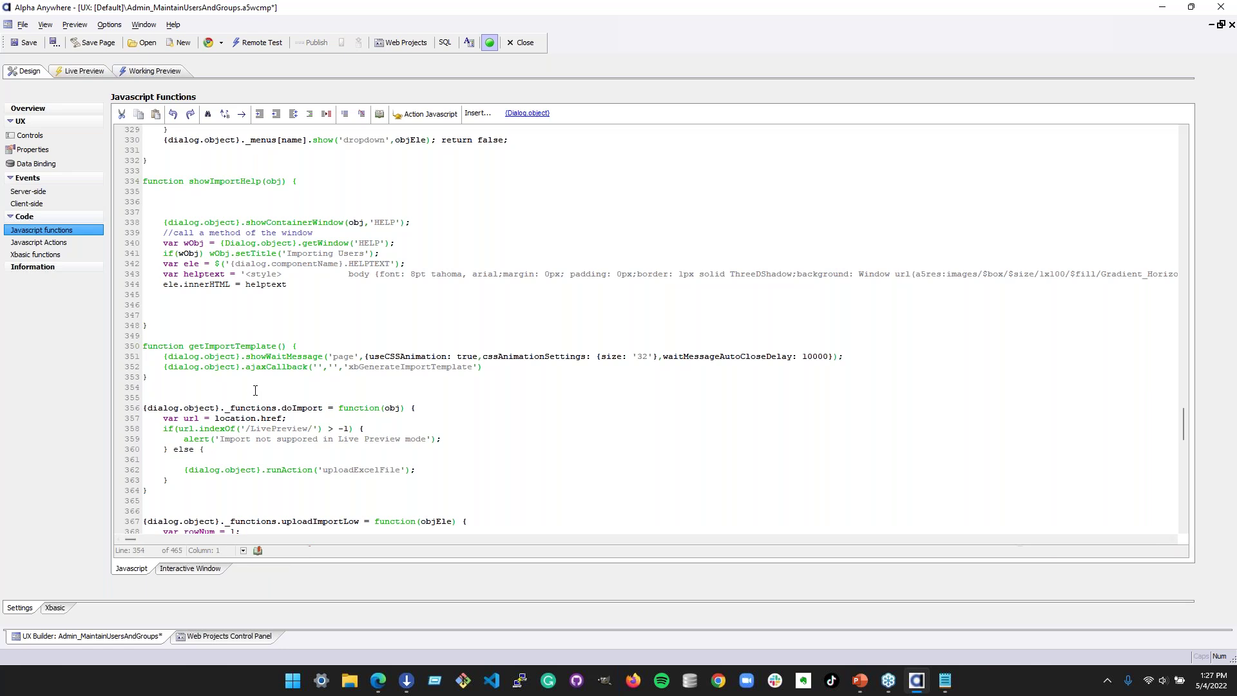
left_click(205, 367)
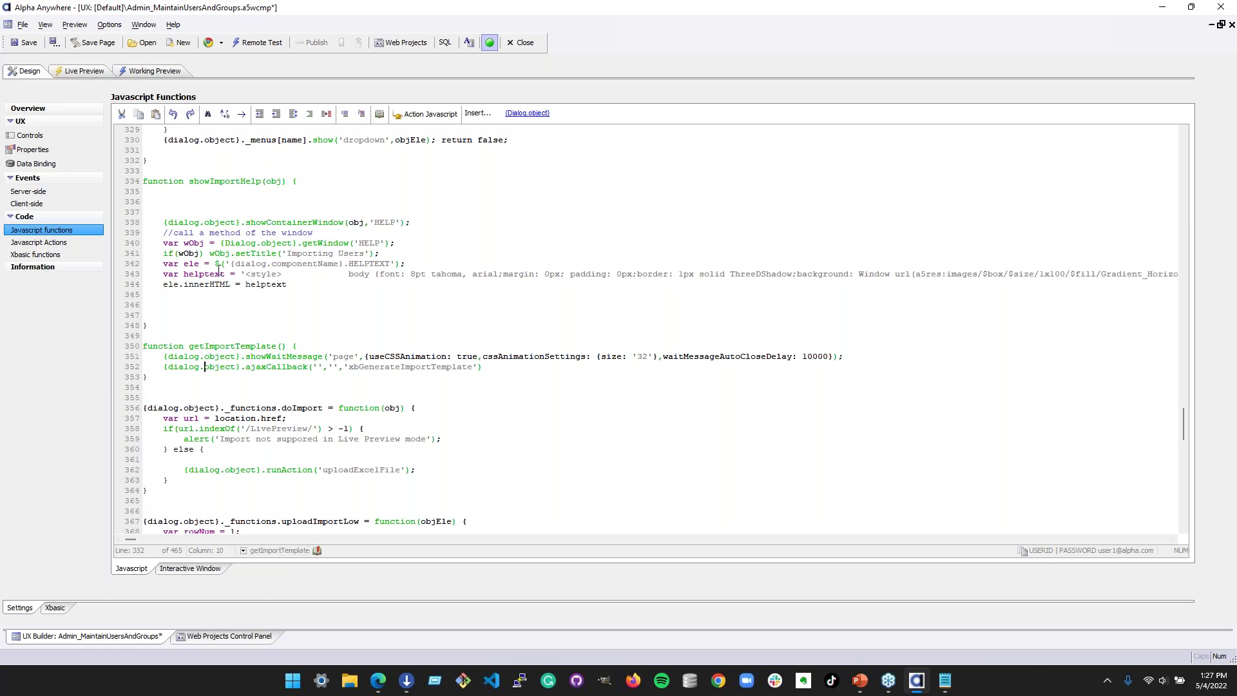
left_click(219, 245)
left_click(243, 550)
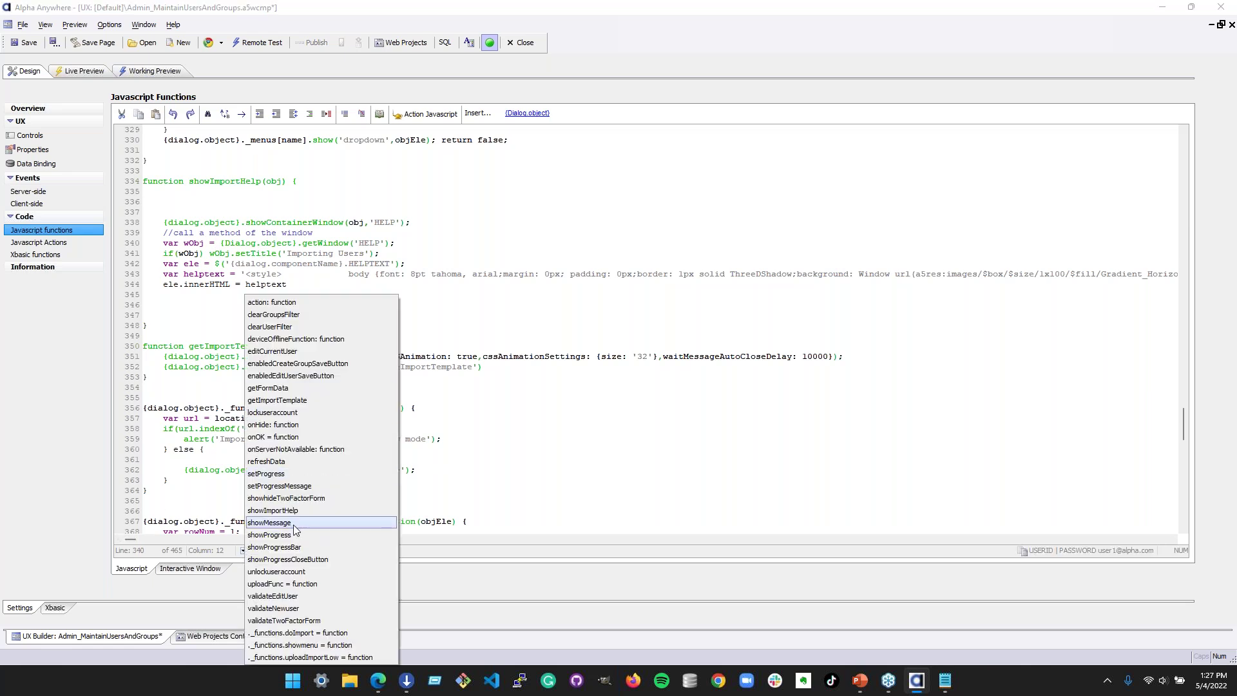
left_click(310, 506)
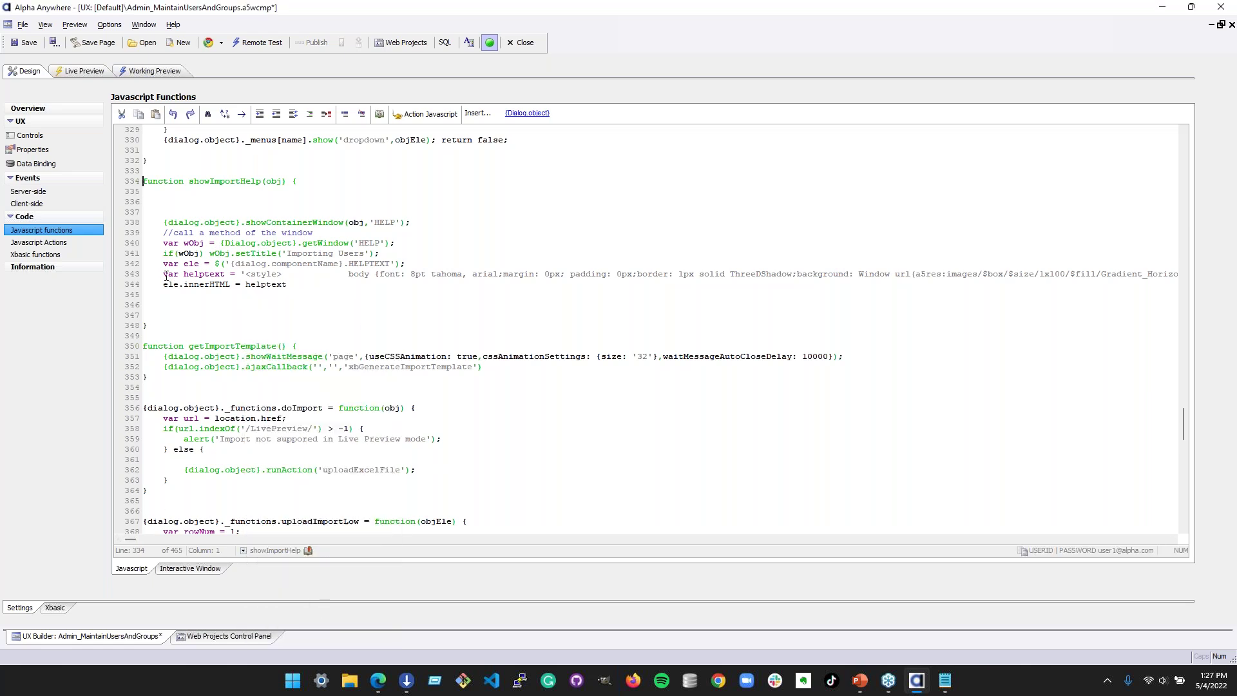
left_click_drag(132, 274, 356, 283)
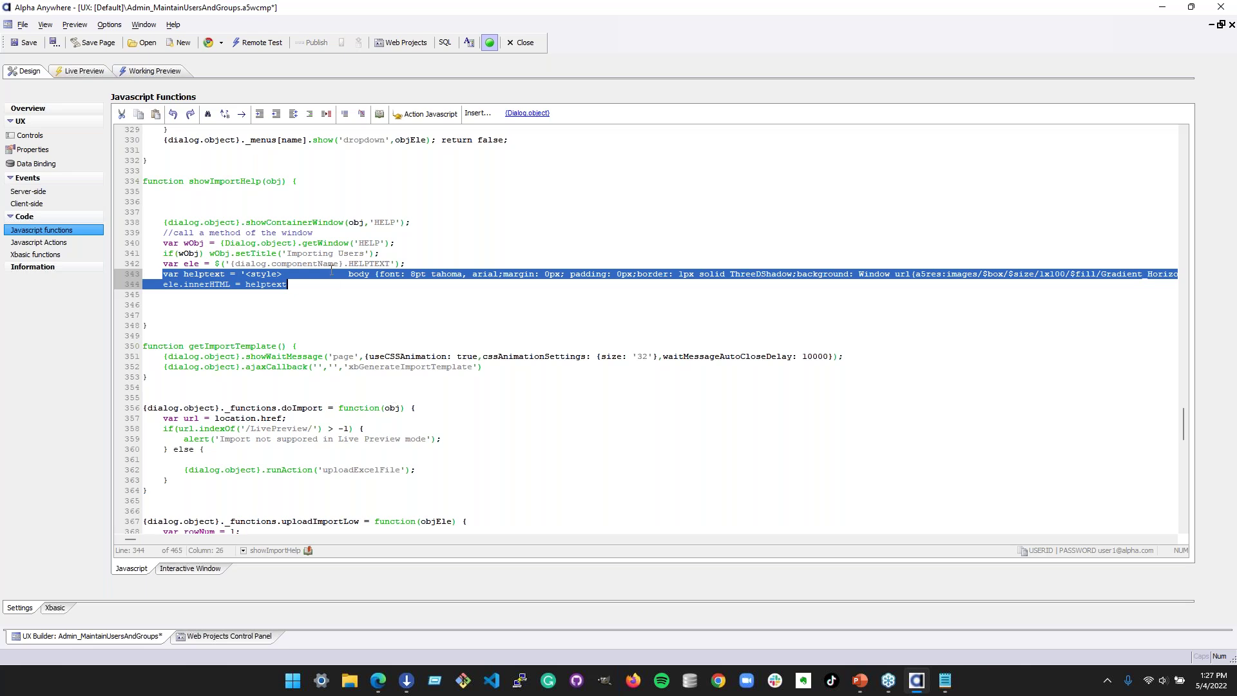
- In the controls tree, select the Import button to view its click event
left_click(37, 136)
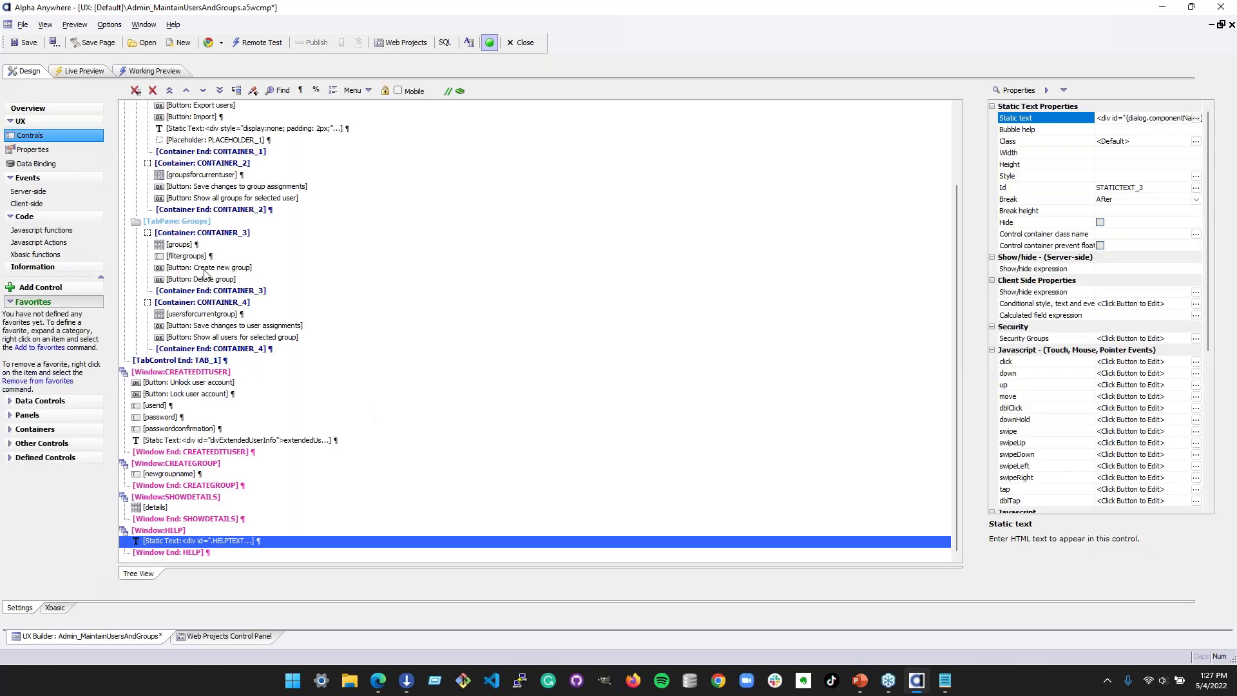
scroll(258, 290, "up", 2)
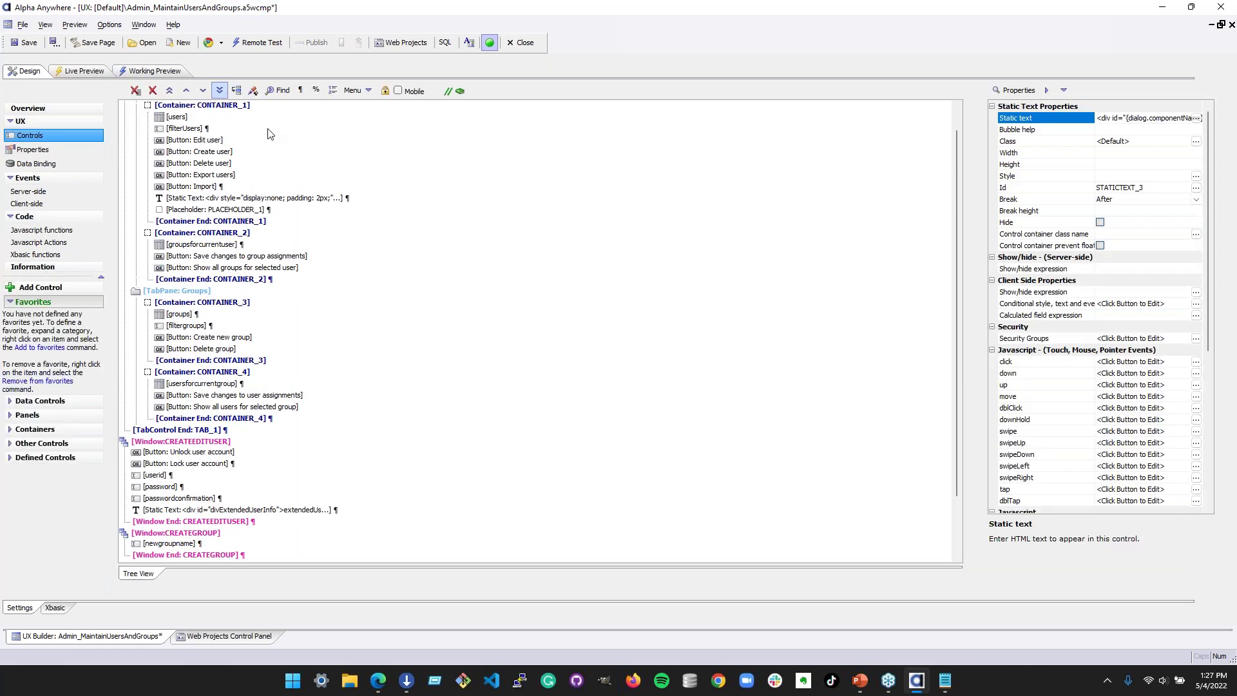
left_click(213, 187)
scroll(1191, 366, "down", 7)
left_click(1202, 258)
left_click(1197, 257)
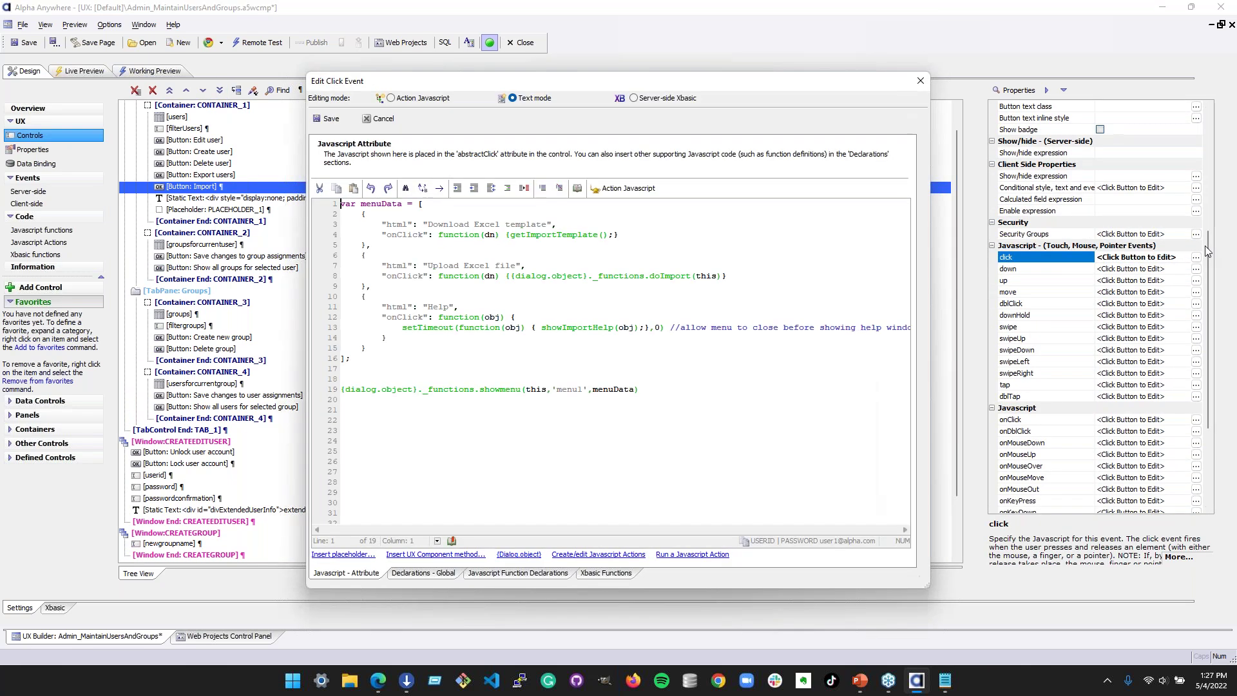
left_click_drag(406, 348, 346, 206)
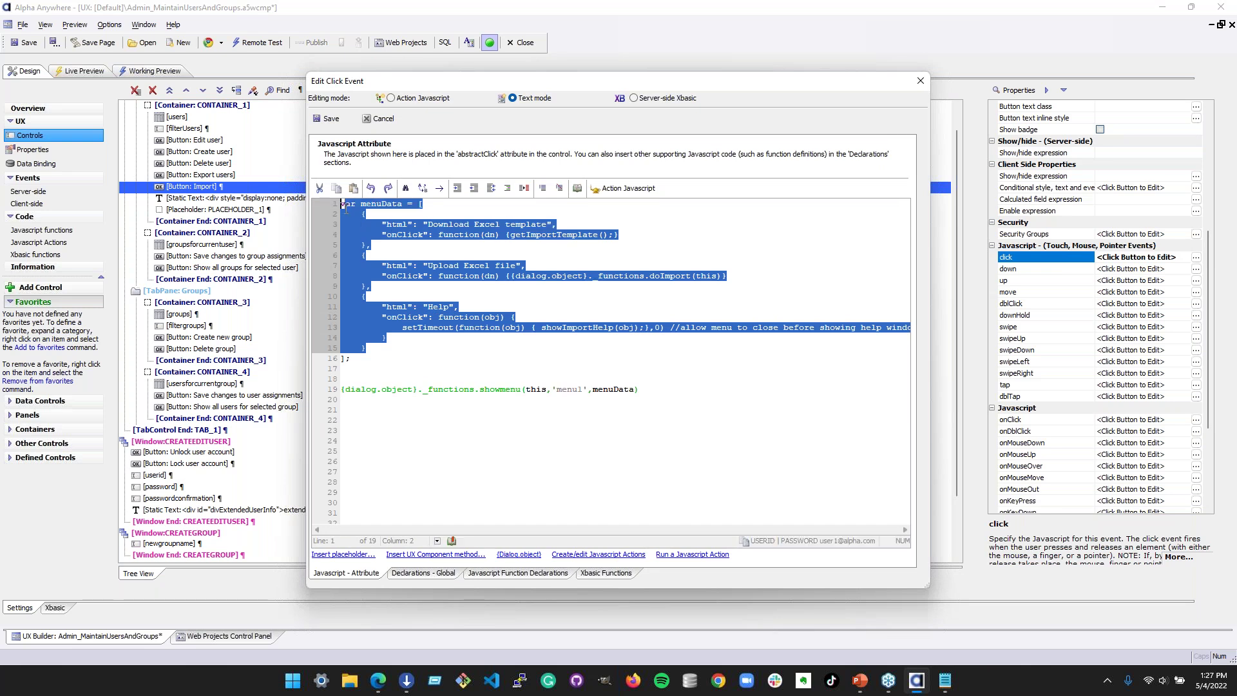
left_click(433, 275)
left_click_drag(395, 348, 461, 298)
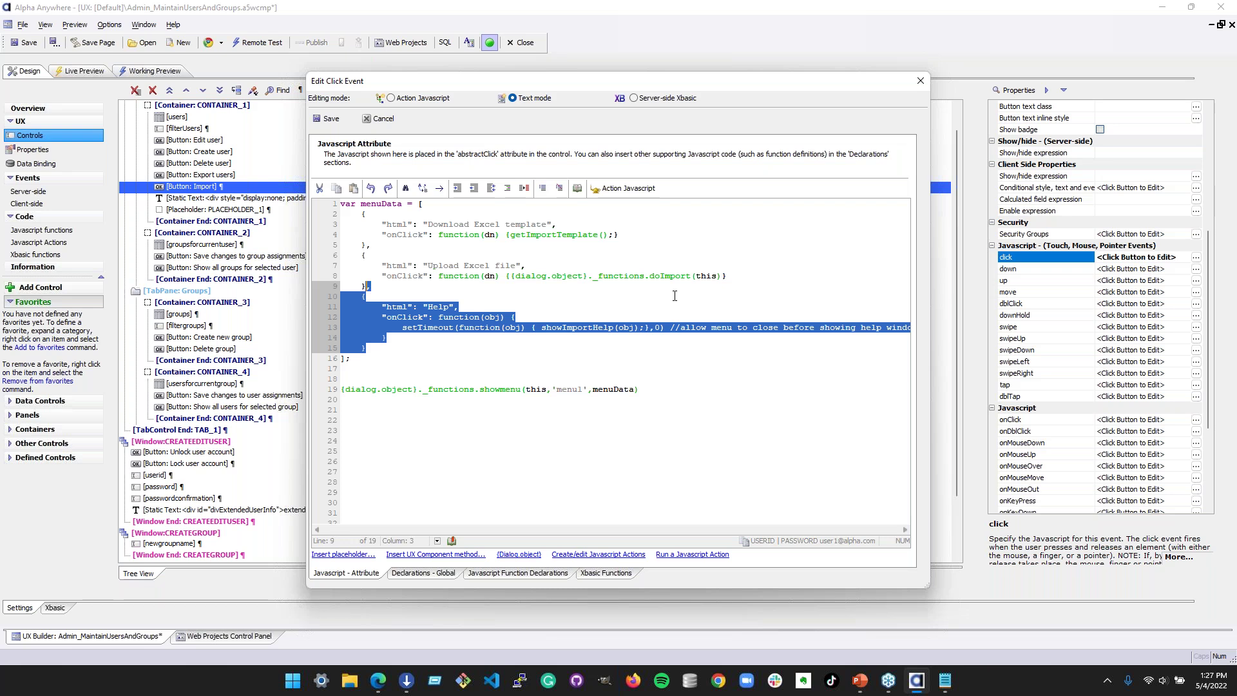
left_click(919, 81)
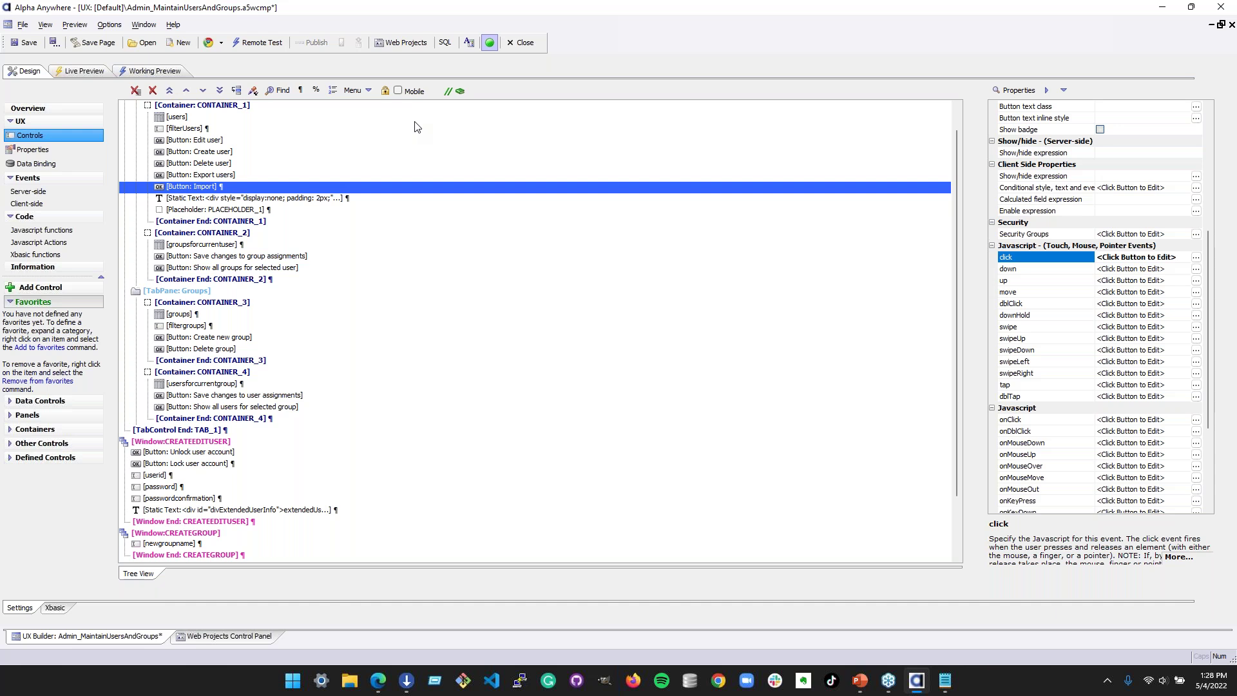
- Enable 'Use compact theme' in the component properties and view the Working Preview's five users
left_click(77, 148)
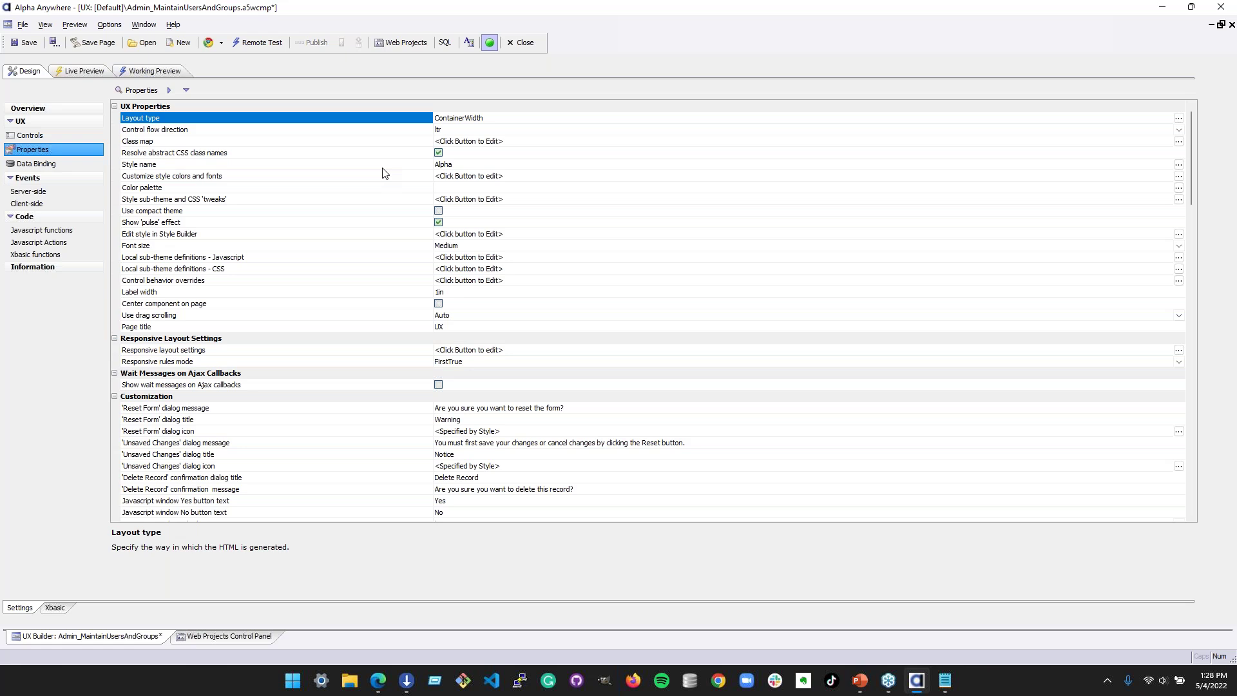
left_click(394, 211)
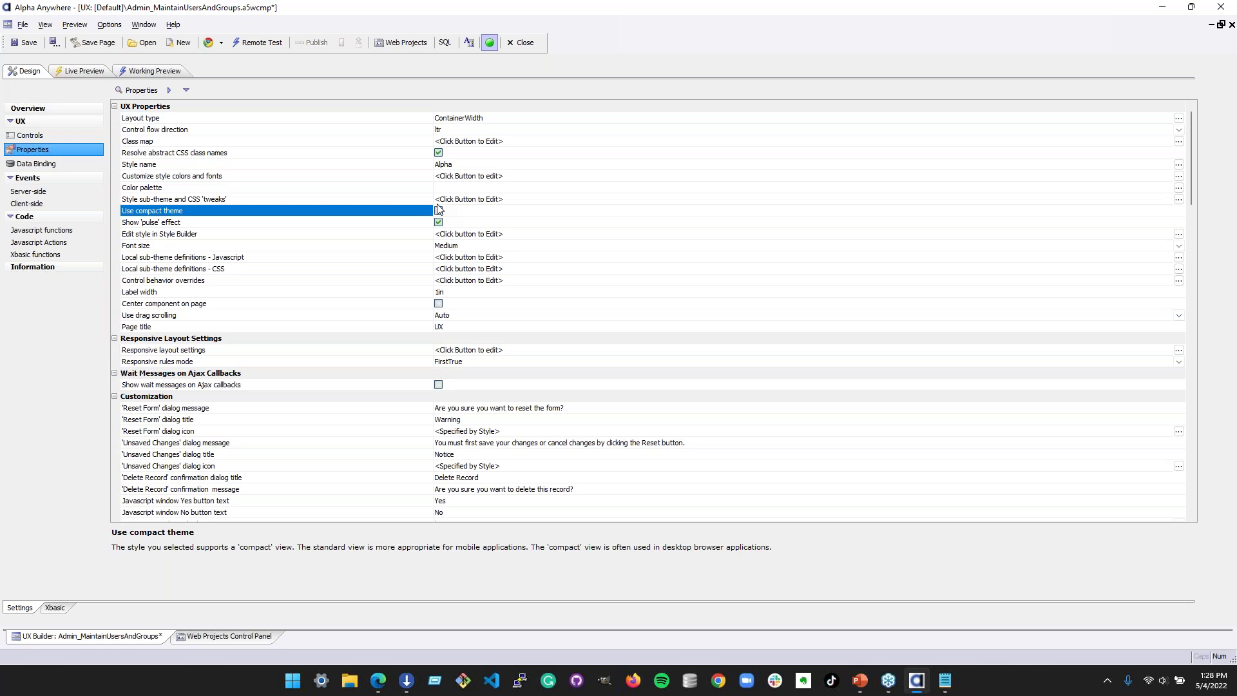
left_click(438, 211)
left_click(177, 68)
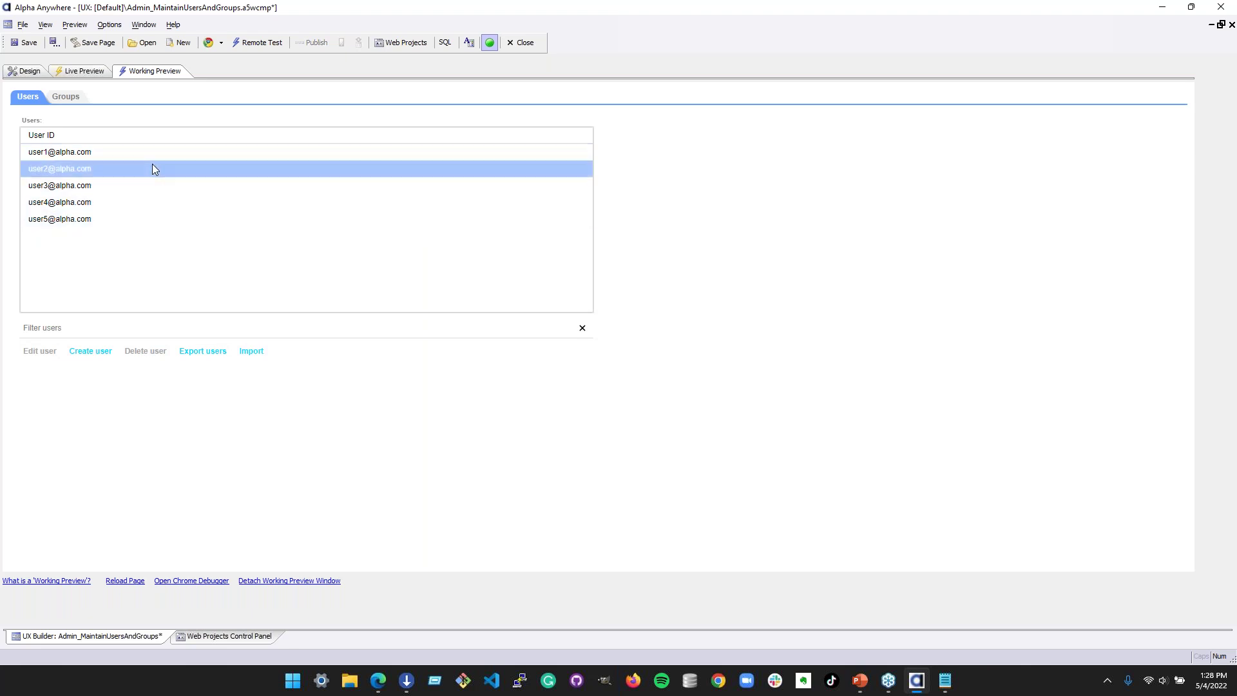
- Check the second user's group assignments in the preview, then return to Design view
left_click(93, 171)
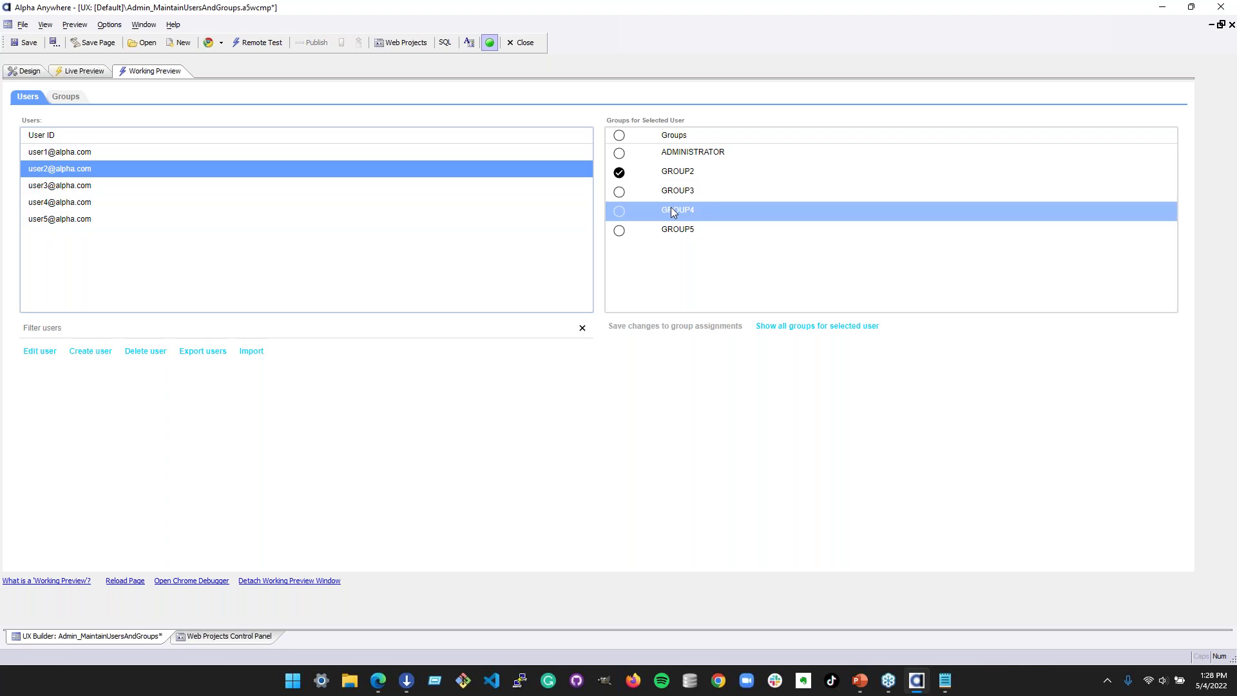
left_click(31, 72)
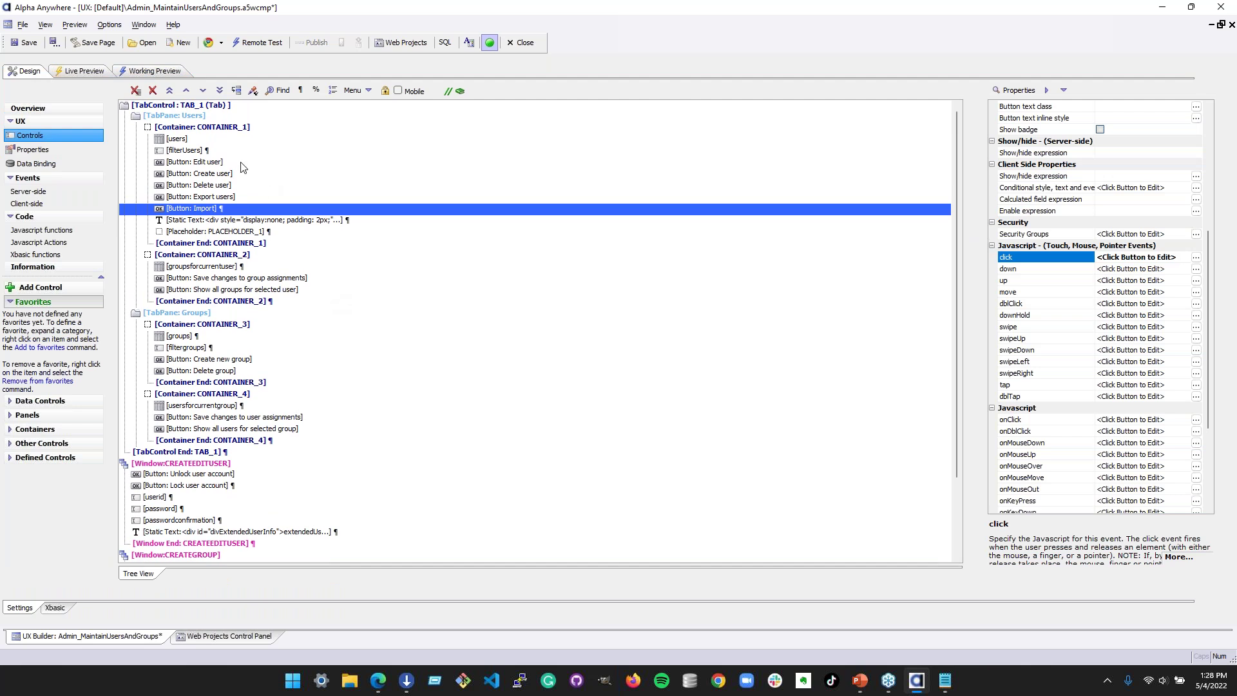
- Inspect the Users tab pane, CONTAINER_1, groupsforcurrentuser list and Import button properties
left_click(221, 117)
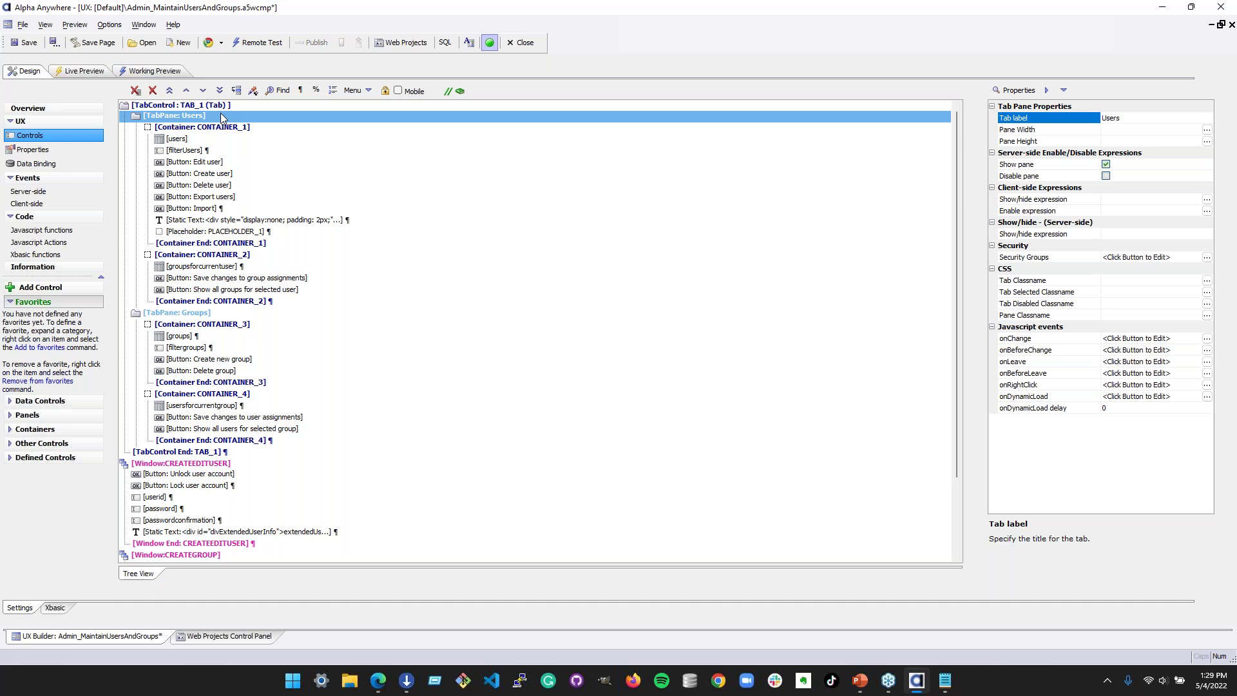
left_click(269, 128)
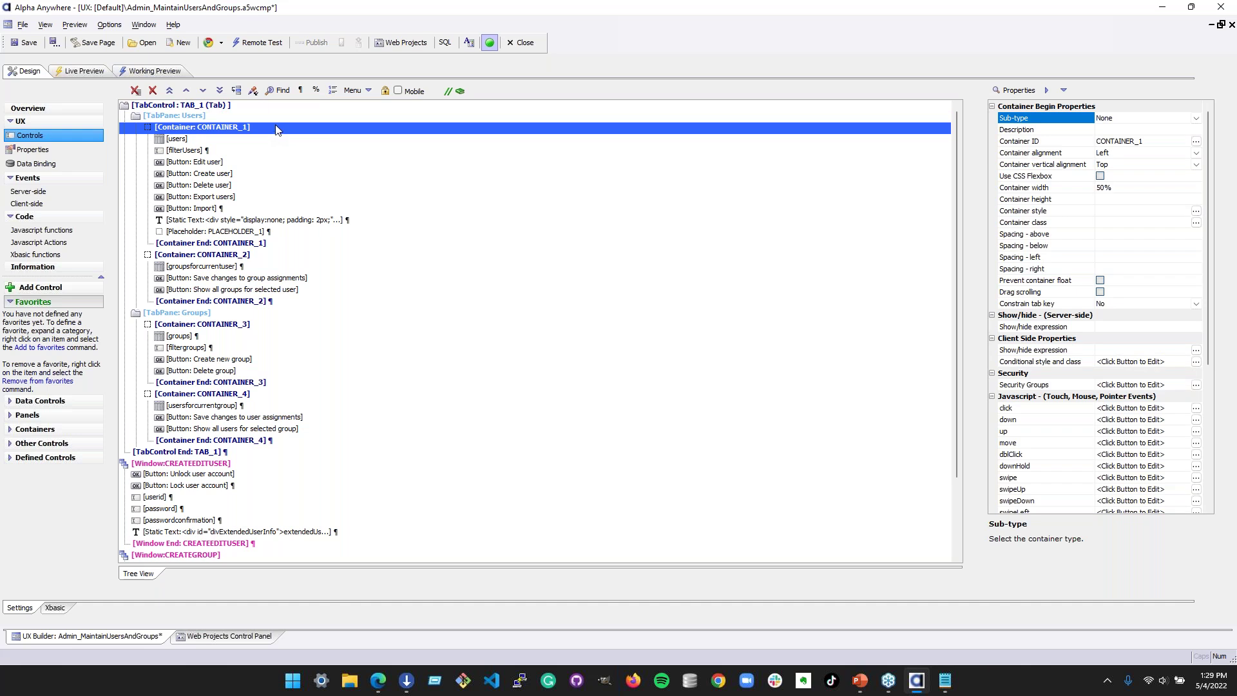
left_click(277, 266)
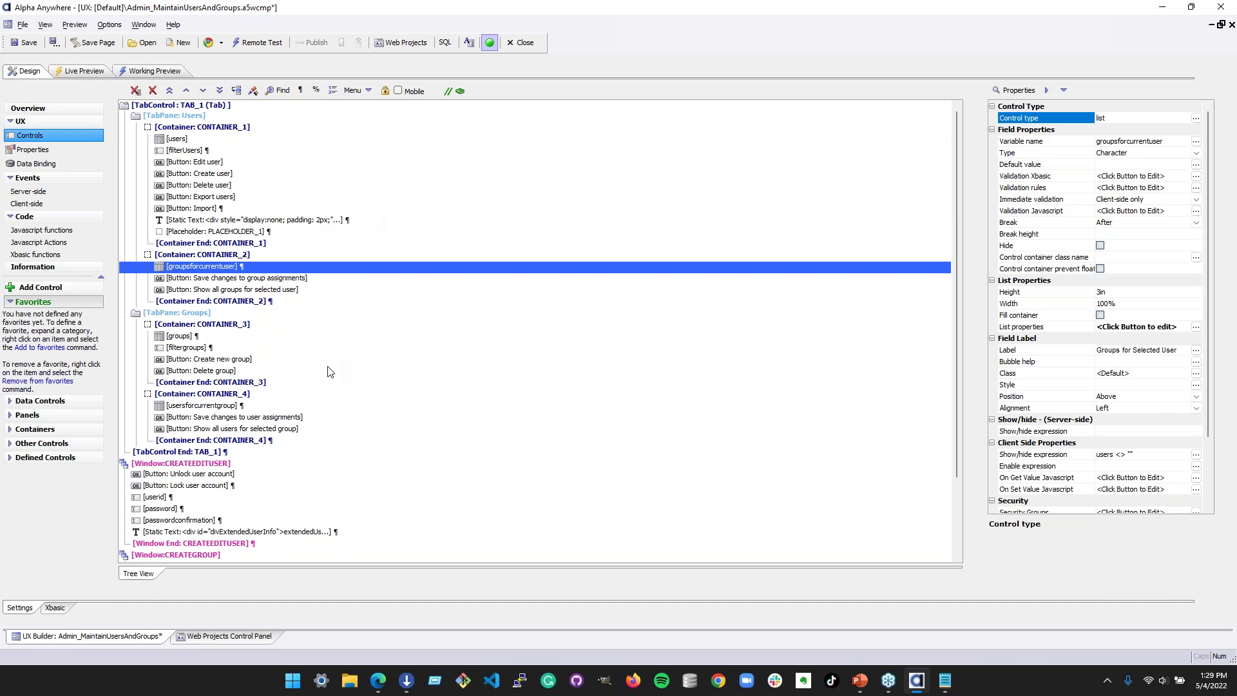
left_click(248, 209)
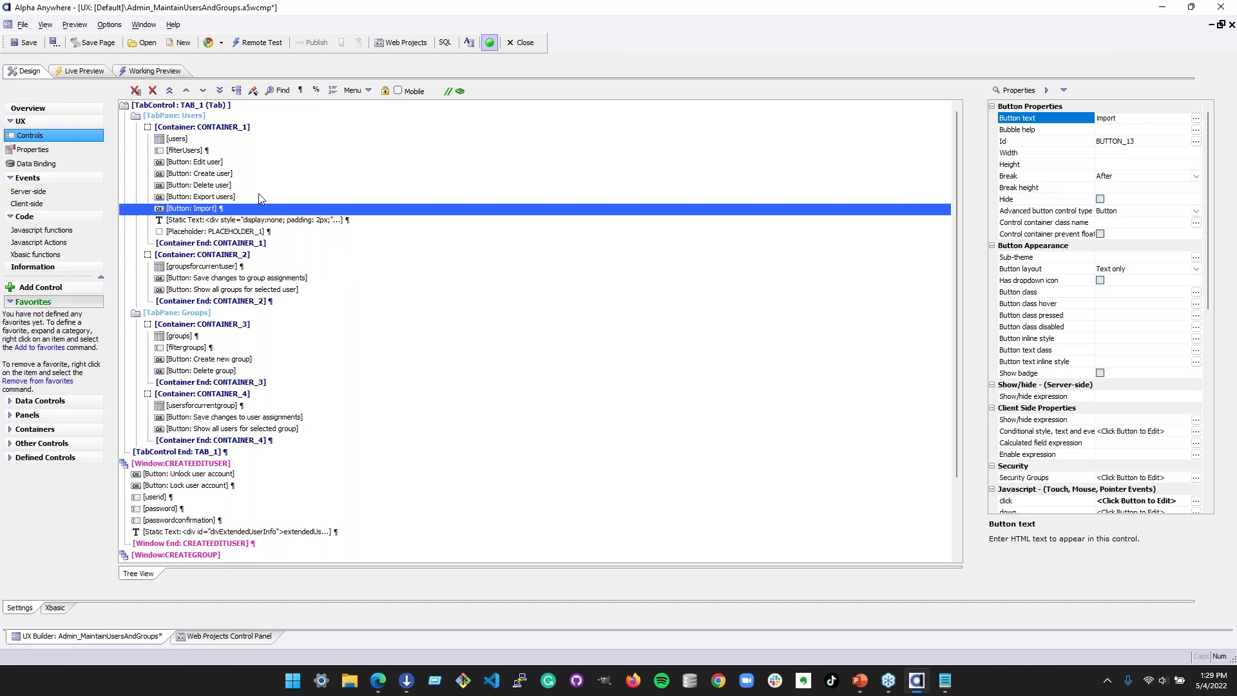
- Inspect the CREATEEDITUSER window's textboxes and static text, then bring up the Web Projects Control Panel
scroll(357, 469, "down", 3)
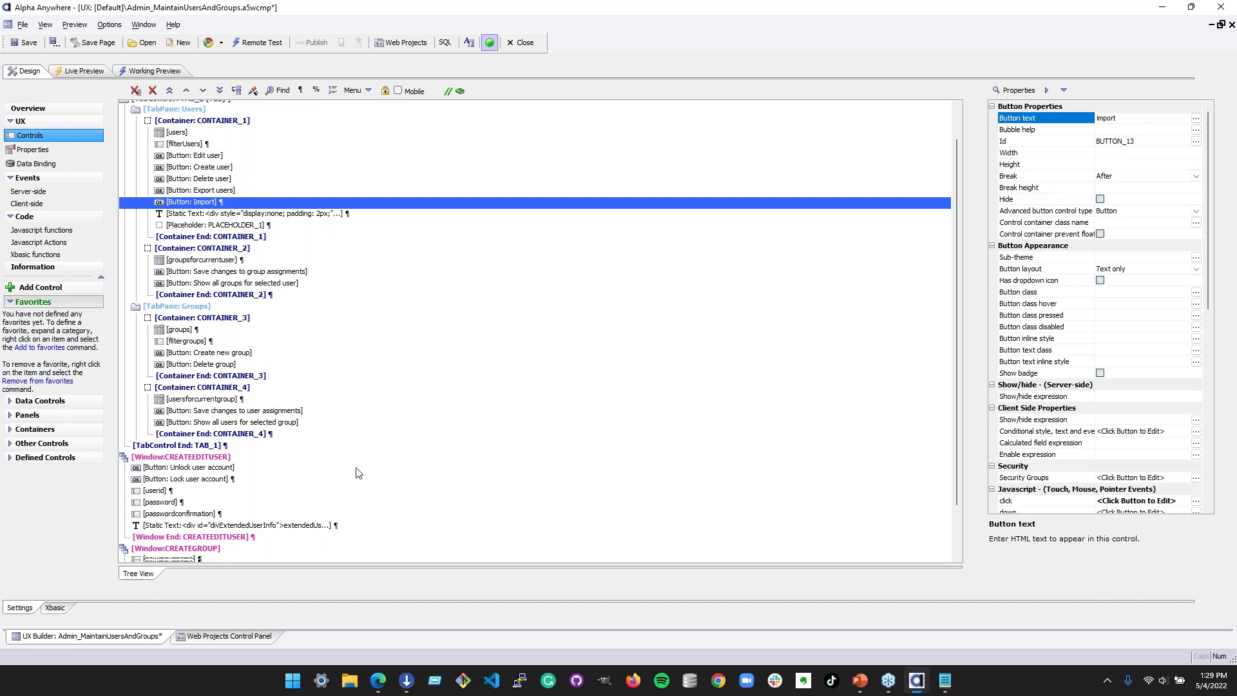
left_click(252, 374)
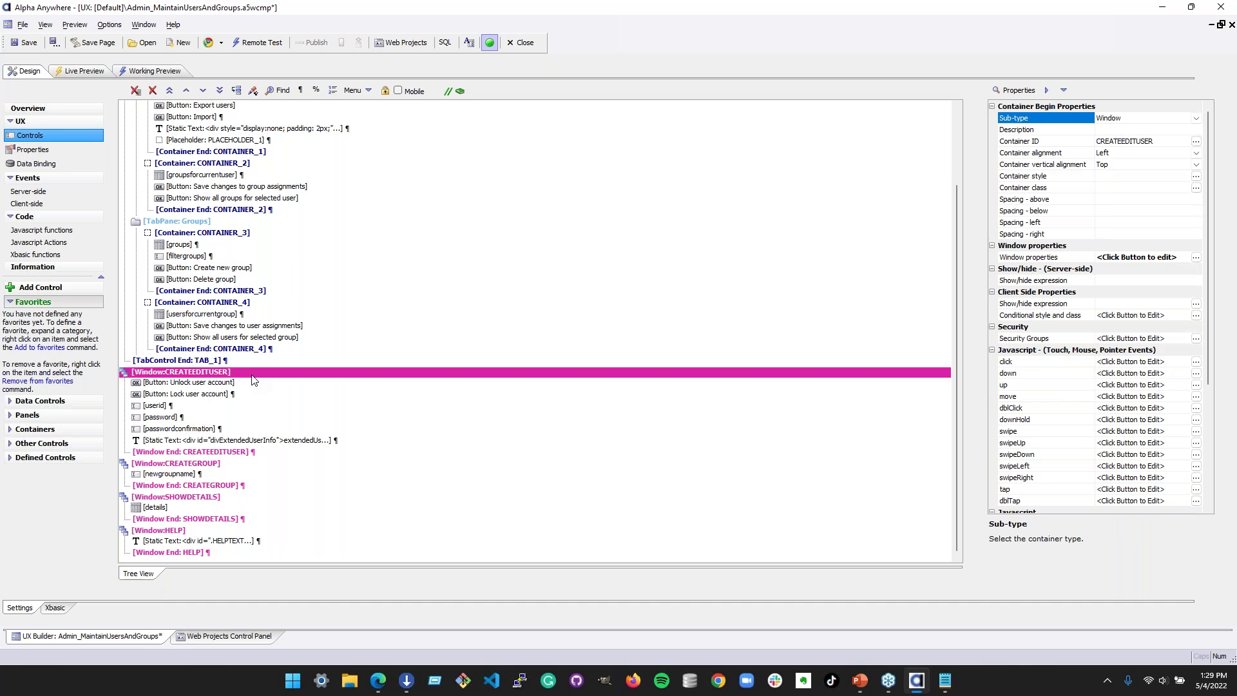
left_click_drag(242, 430, 245, 446)
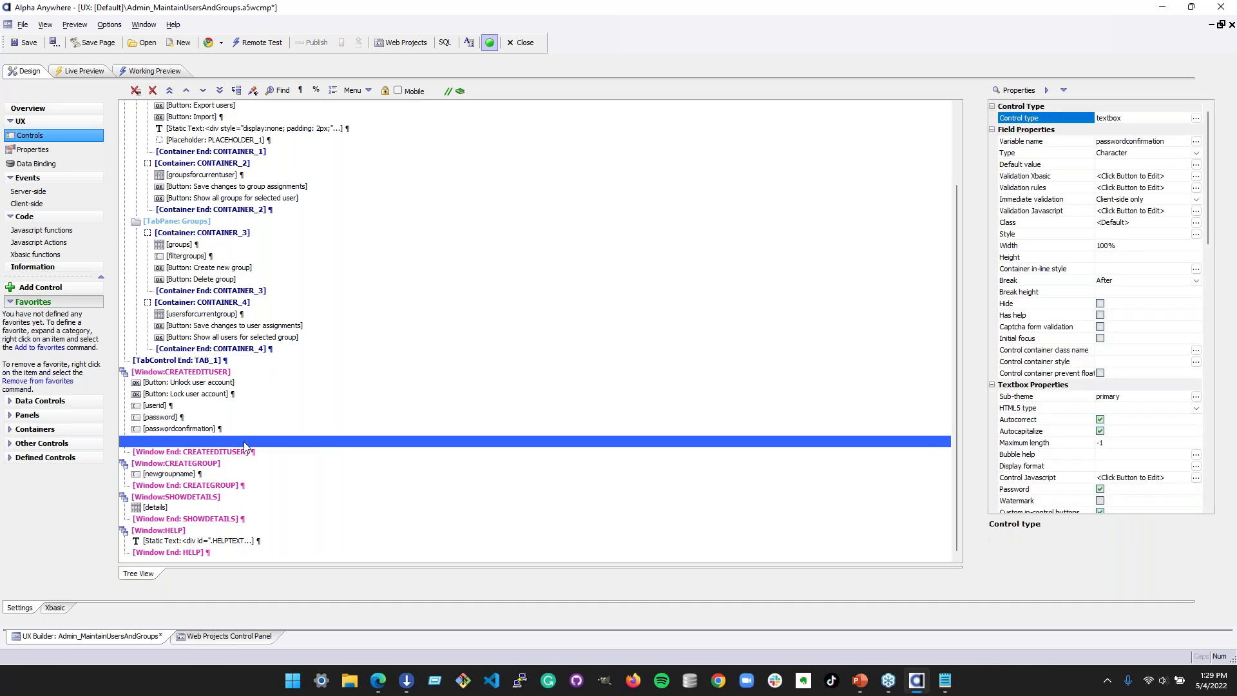
mouse_move(304, 407)
left_mouse_down()
mouse_move(279, 375)
mouse_move(286, 391)
left_mouse_up()
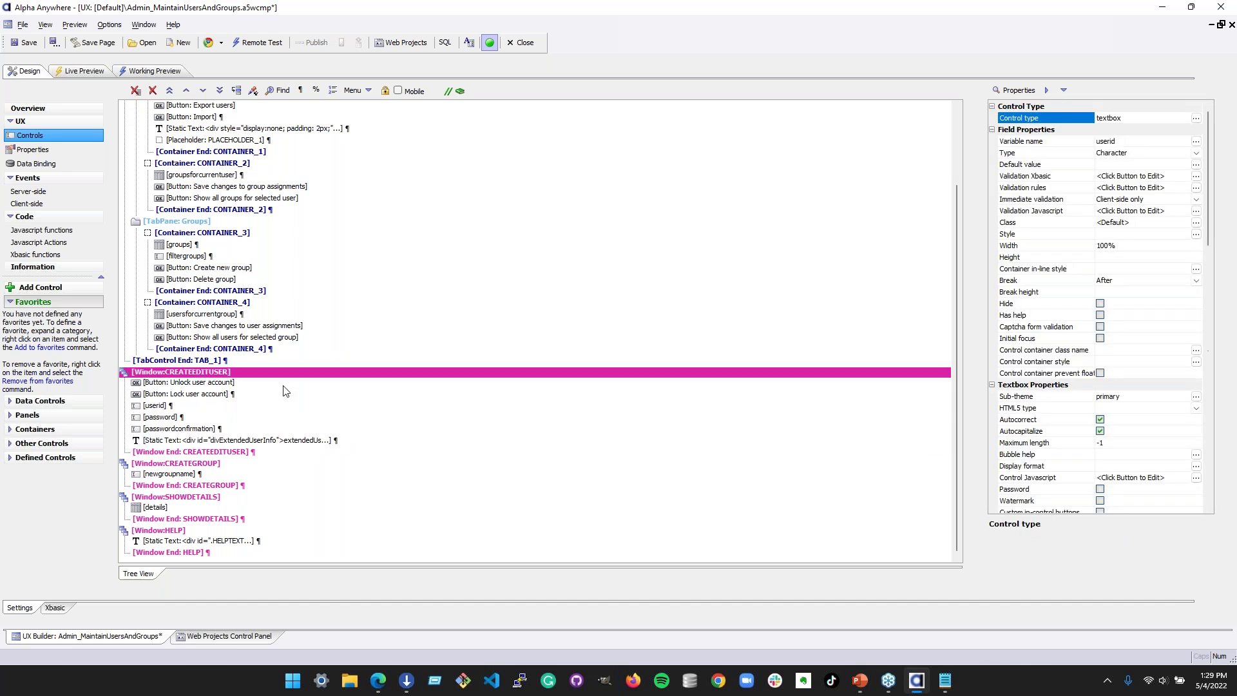
left_click(284, 440)
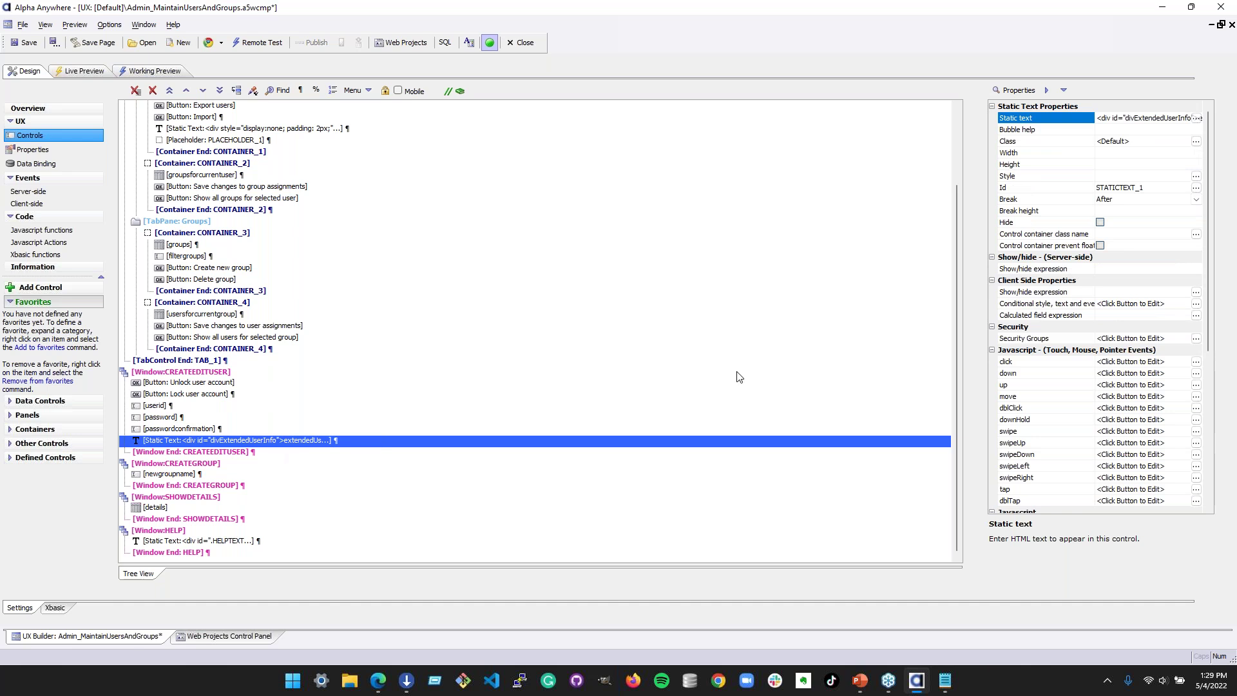
scroll(444, 395, "up", 3)
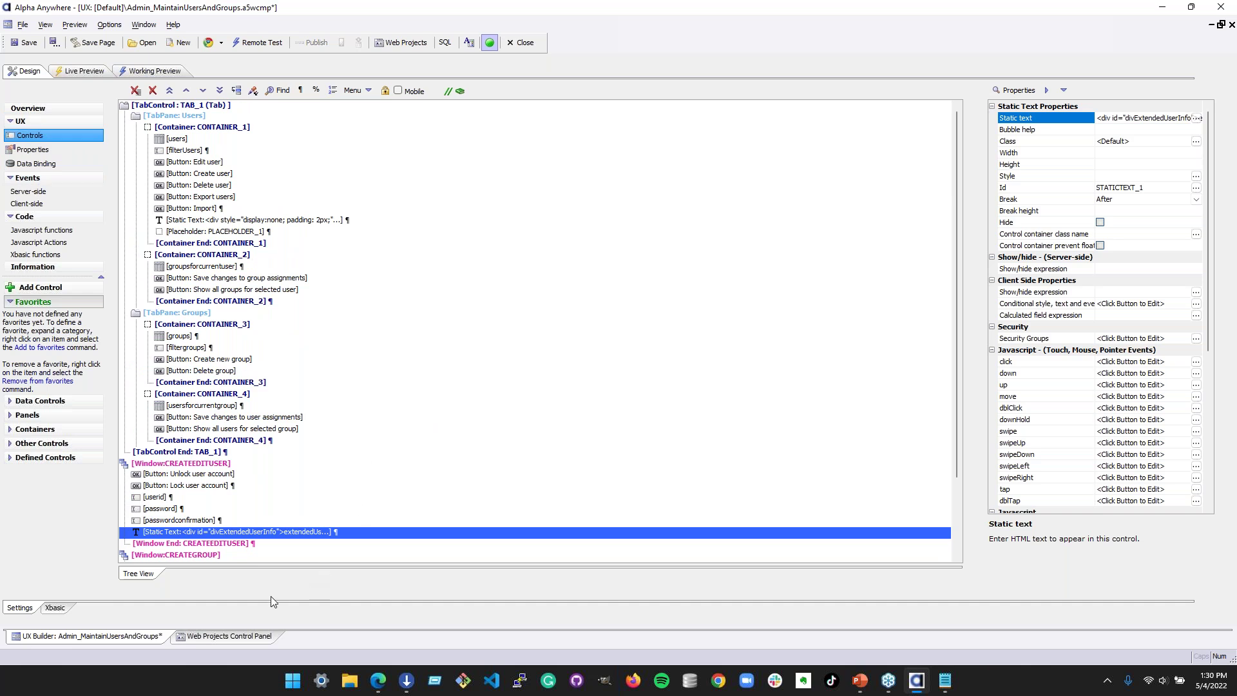
left_click(217, 635)
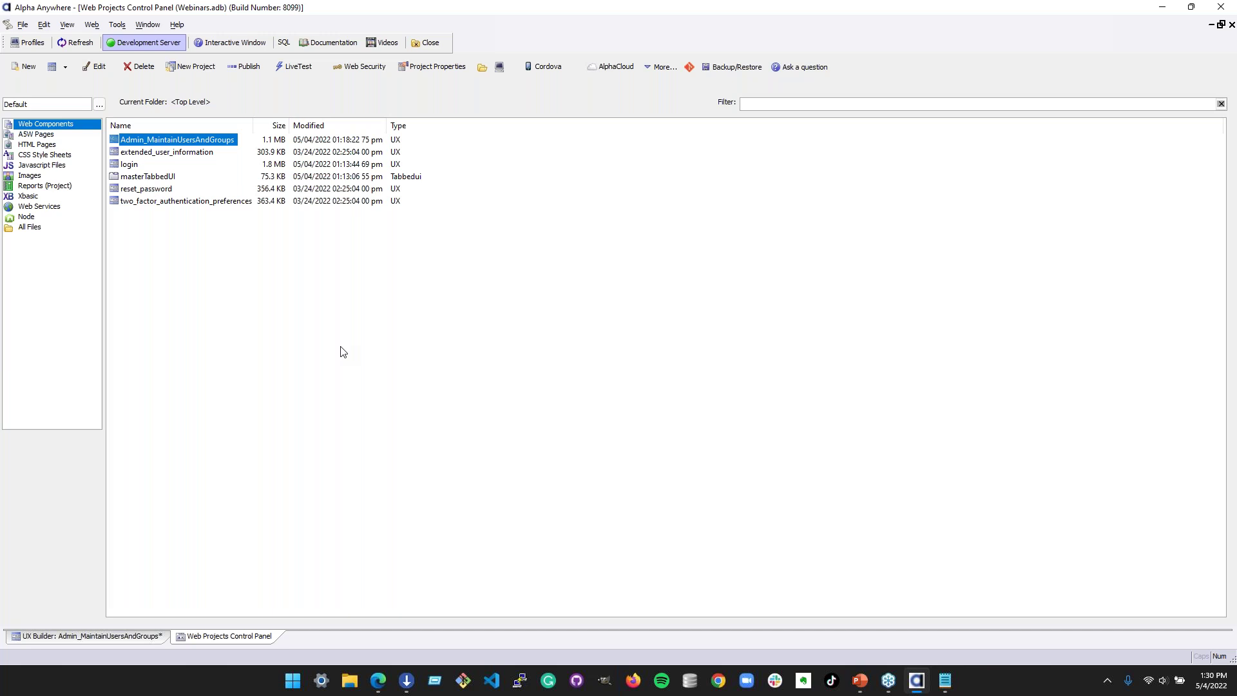
- Create a new empty web project named usersgroups
left_click(303, 269)
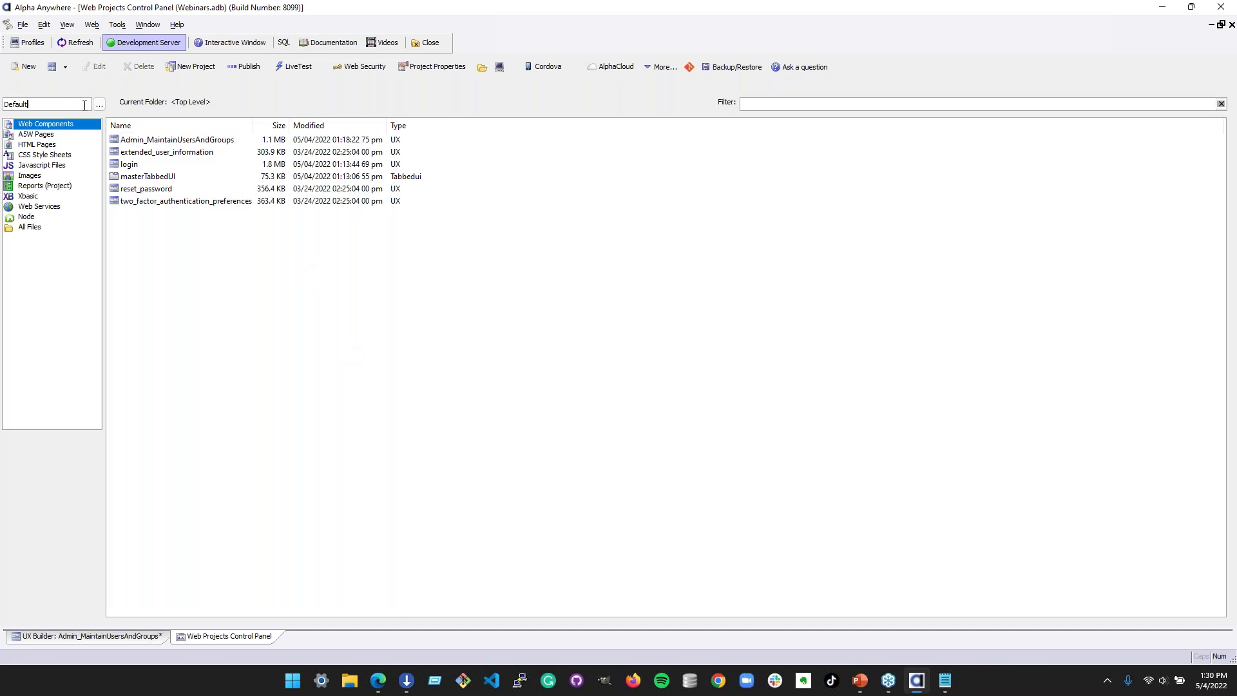
left_click(23, 27)
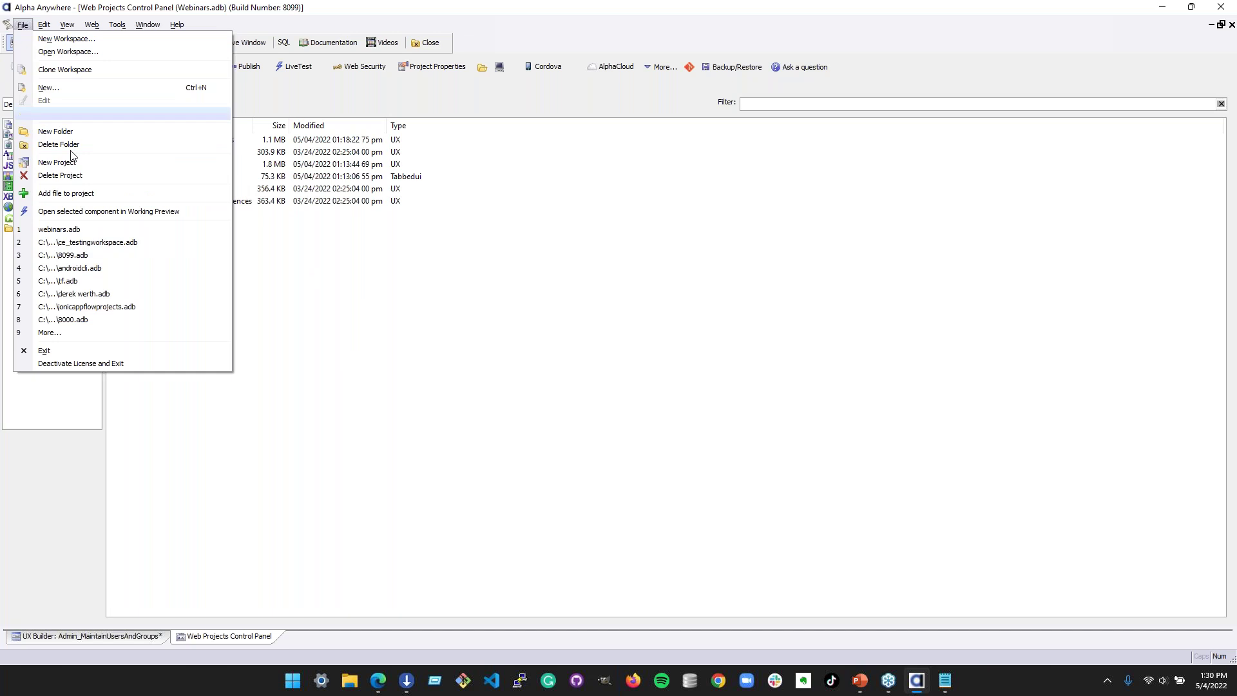
left_click(101, 165)
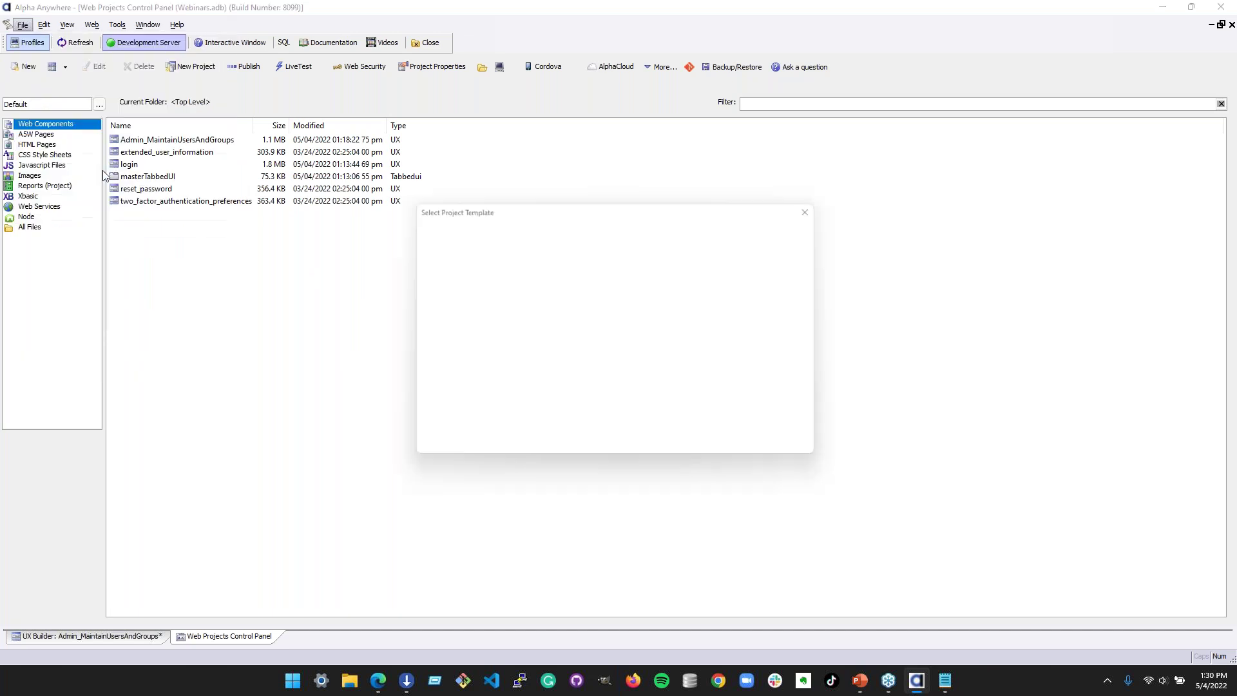
type("sec")
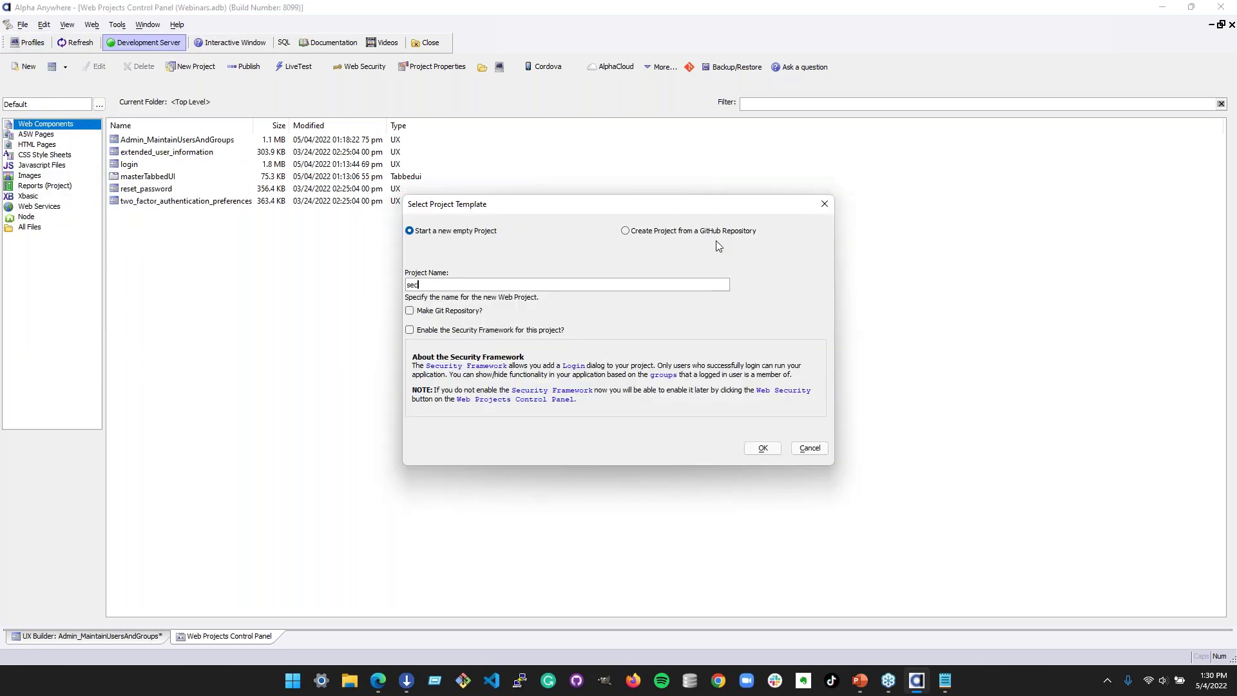
key("BackSpace")
key("BackSpace")
key("BackSpace")
type("usersgroups")
left_click(762, 449)
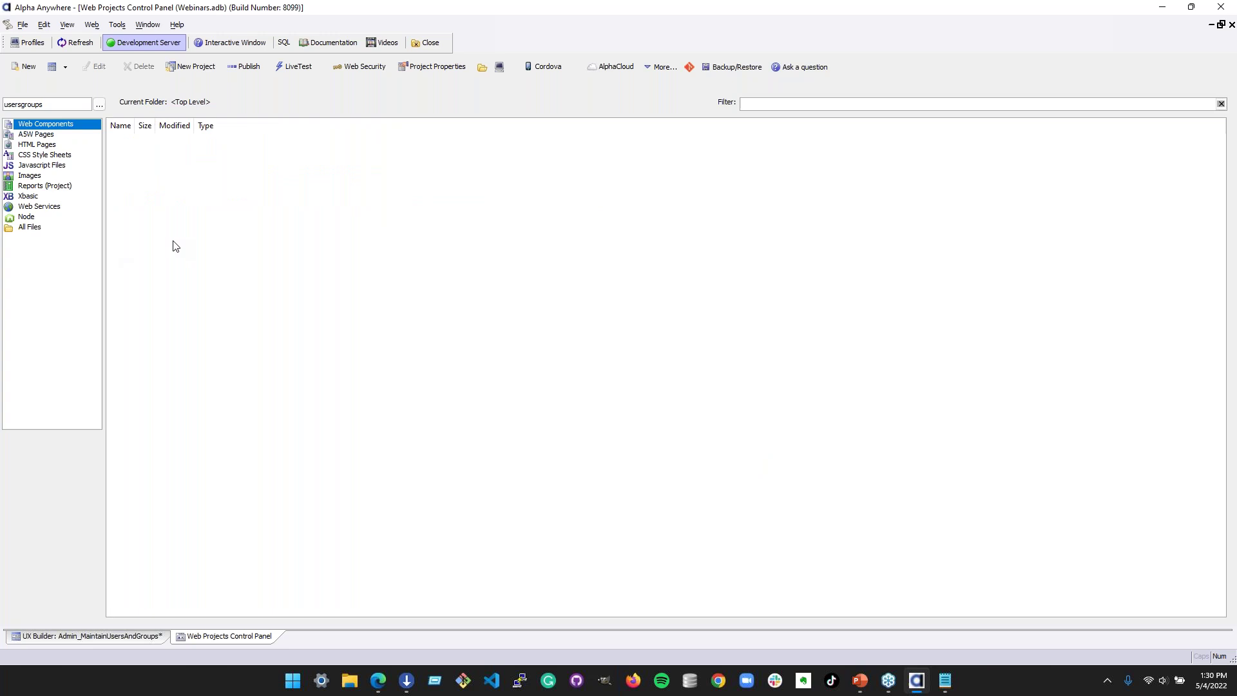
left_click(356, 67)
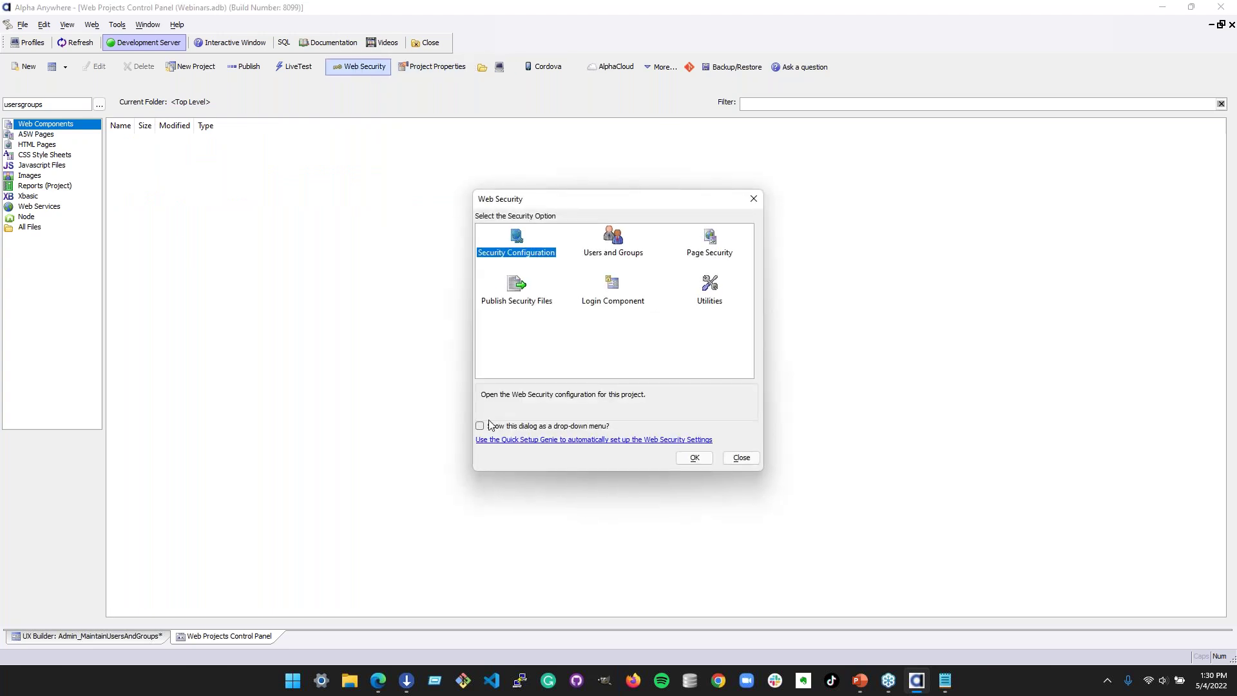
- Enable the Web Security Framework via Quick Setup with no sample components and 1 sample group
left_click(555, 440)
left_click(474, 299)
left_click(491, 286)
type("1")
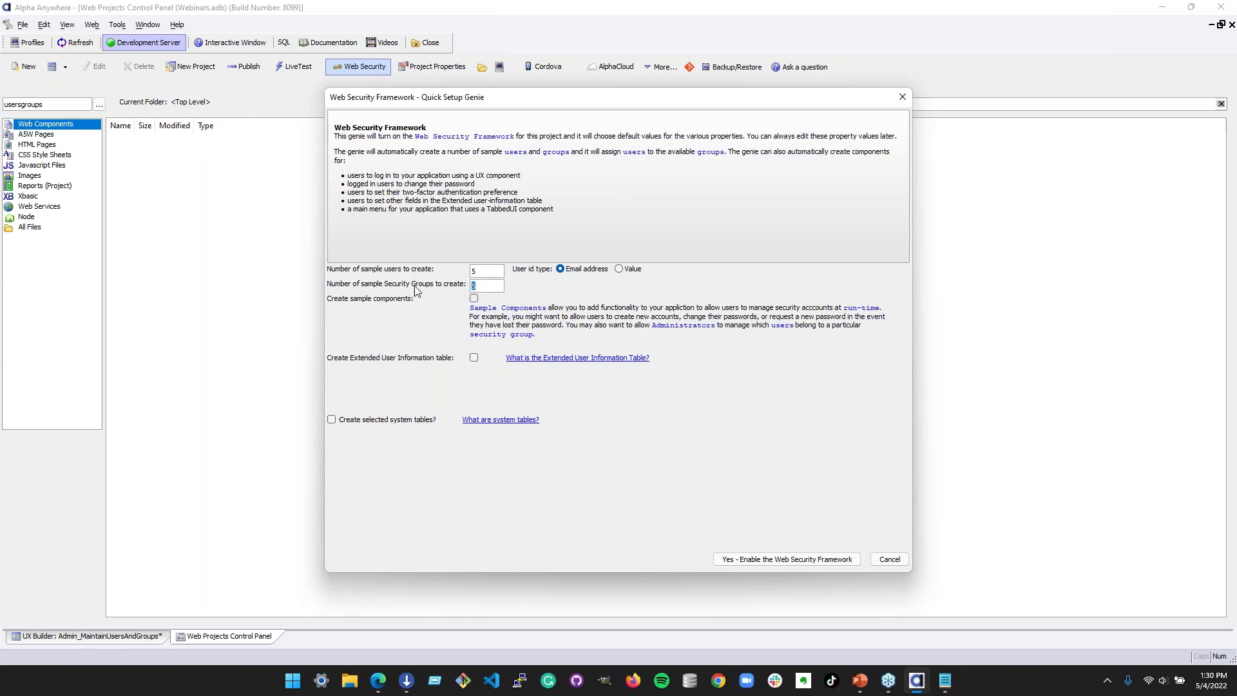
left_click(481, 270)
left_click(815, 560)
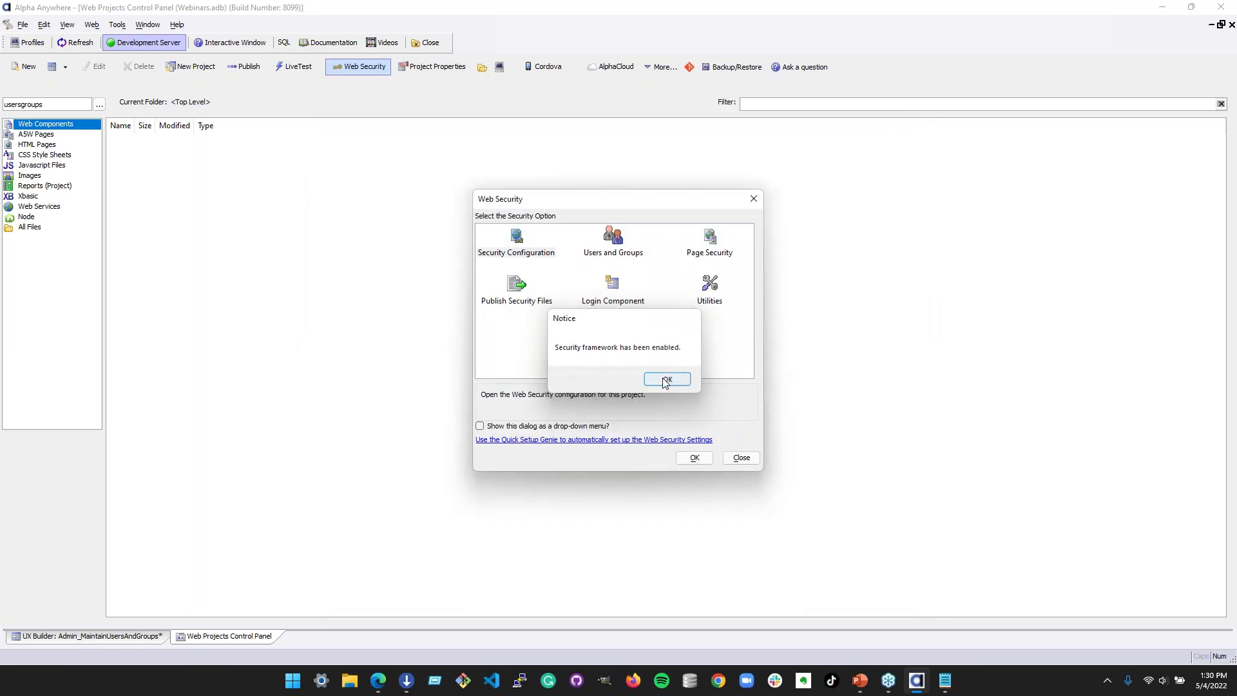
- Dismiss the confirmation and sample-users list, then show all project files
left_click(665, 379)
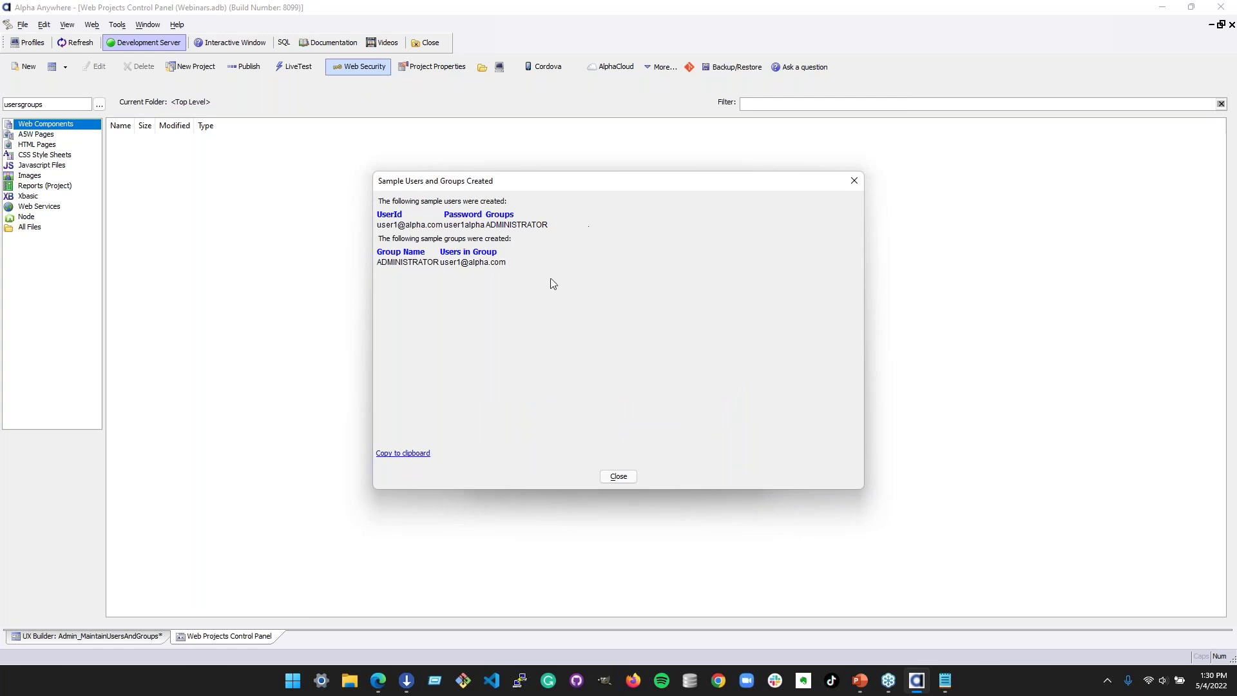
left_click(616, 476)
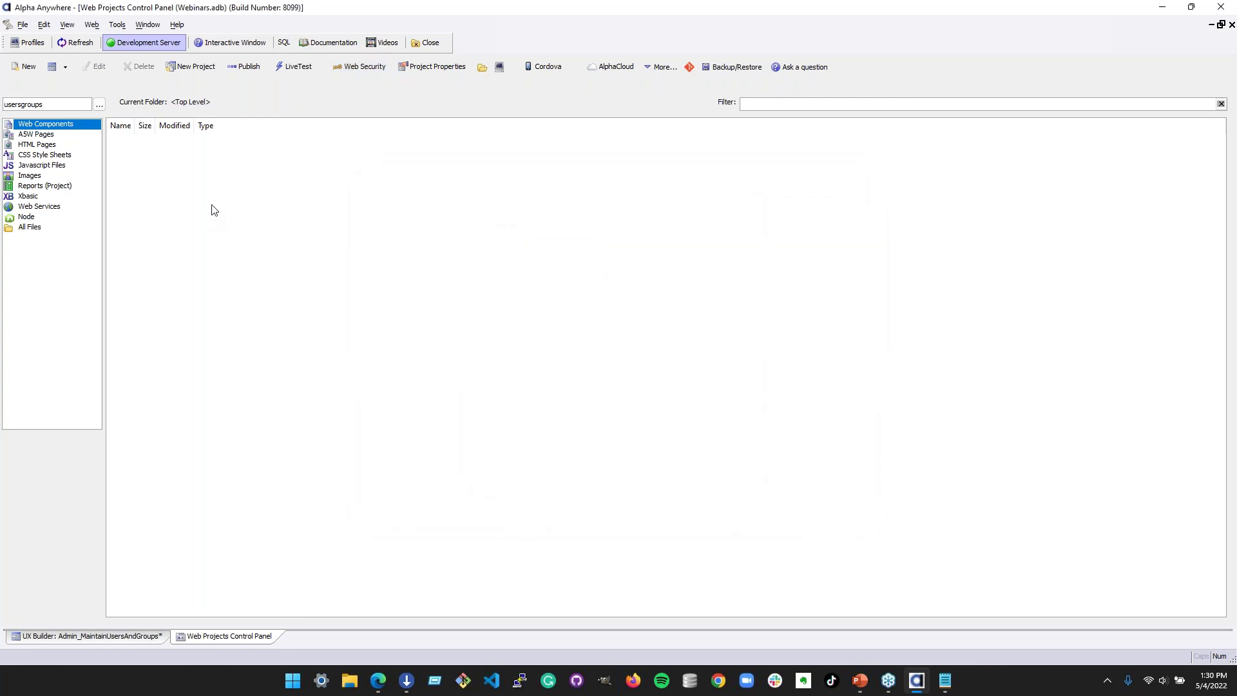
left_click(51, 225)
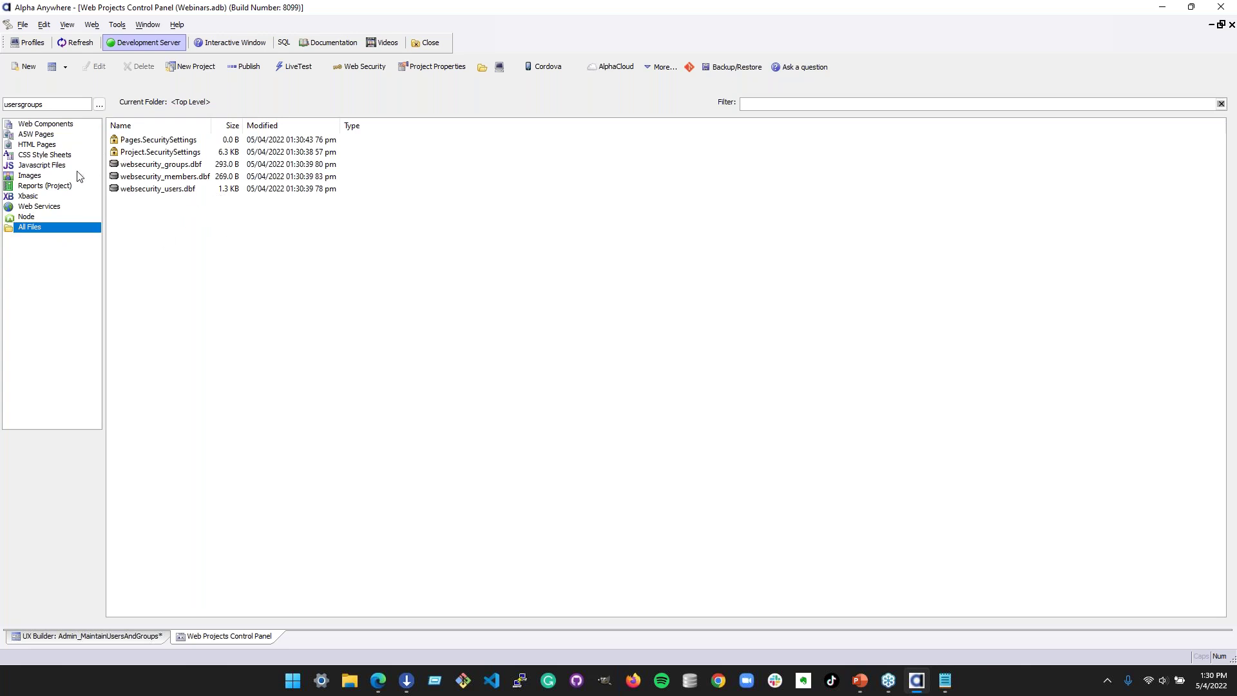
- Start a new UX component, filter templates by 'secur' and pick SecurityFramework-Admin_MaintainUsersAndGroups
left_click(32, 126)
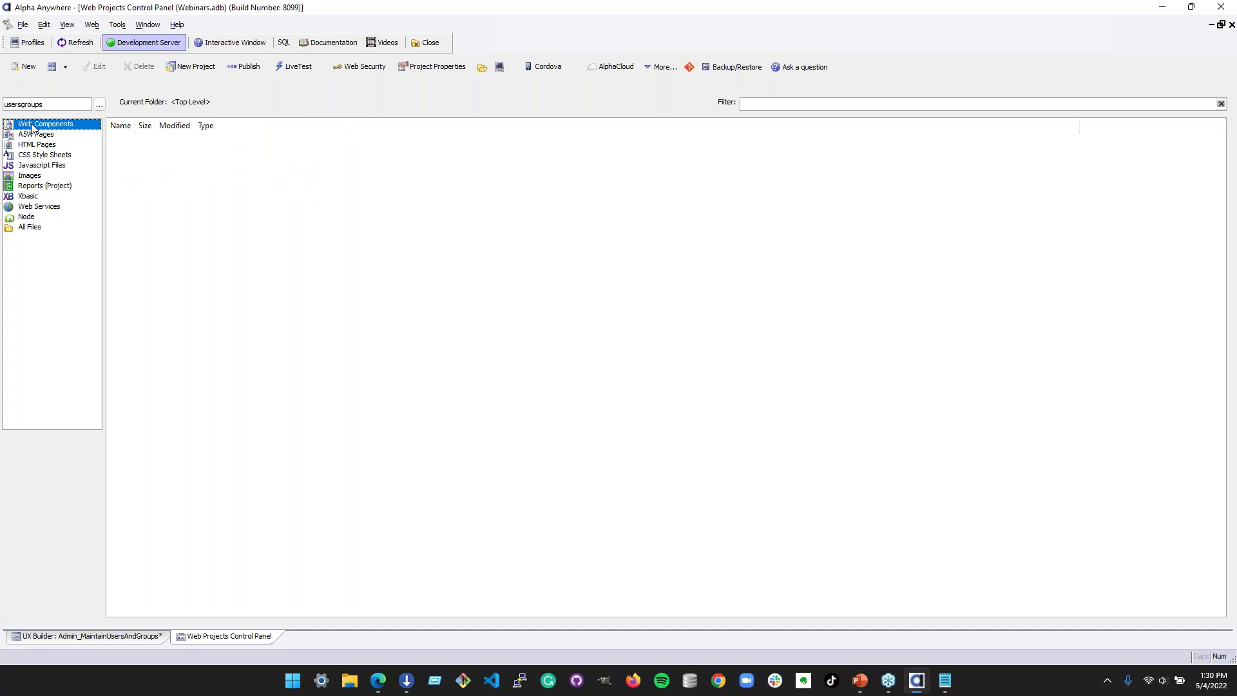
left_click(53, 67)
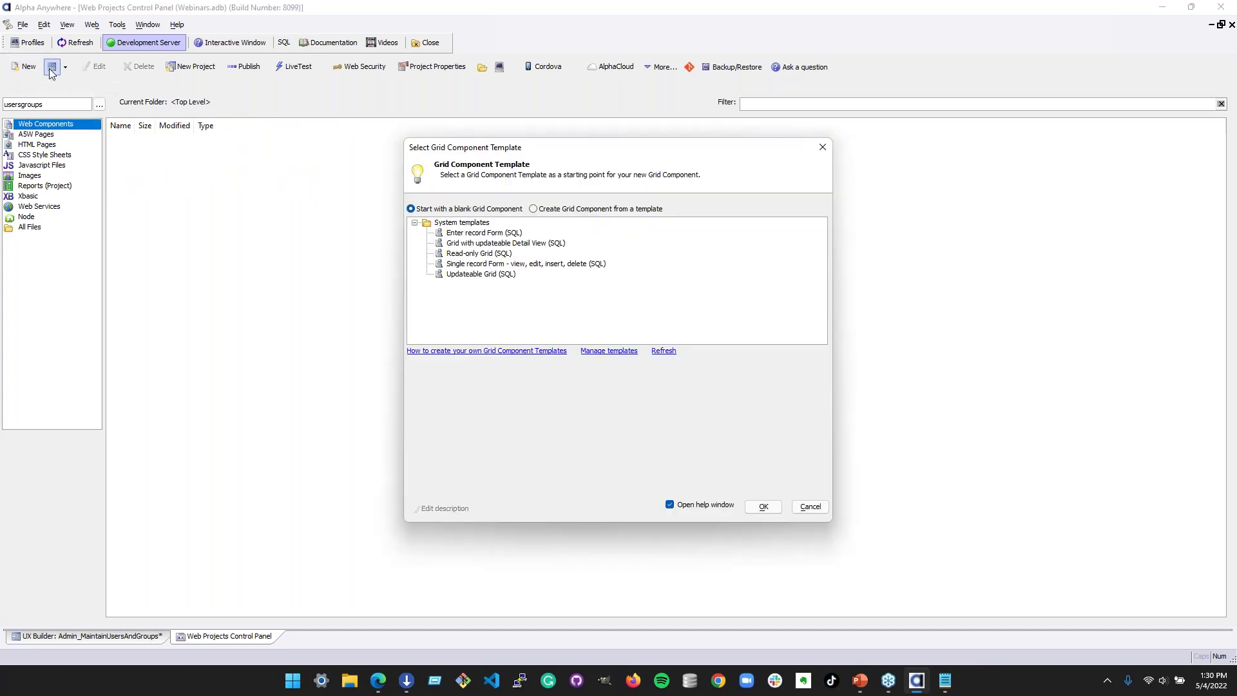
left_click(823, 147)
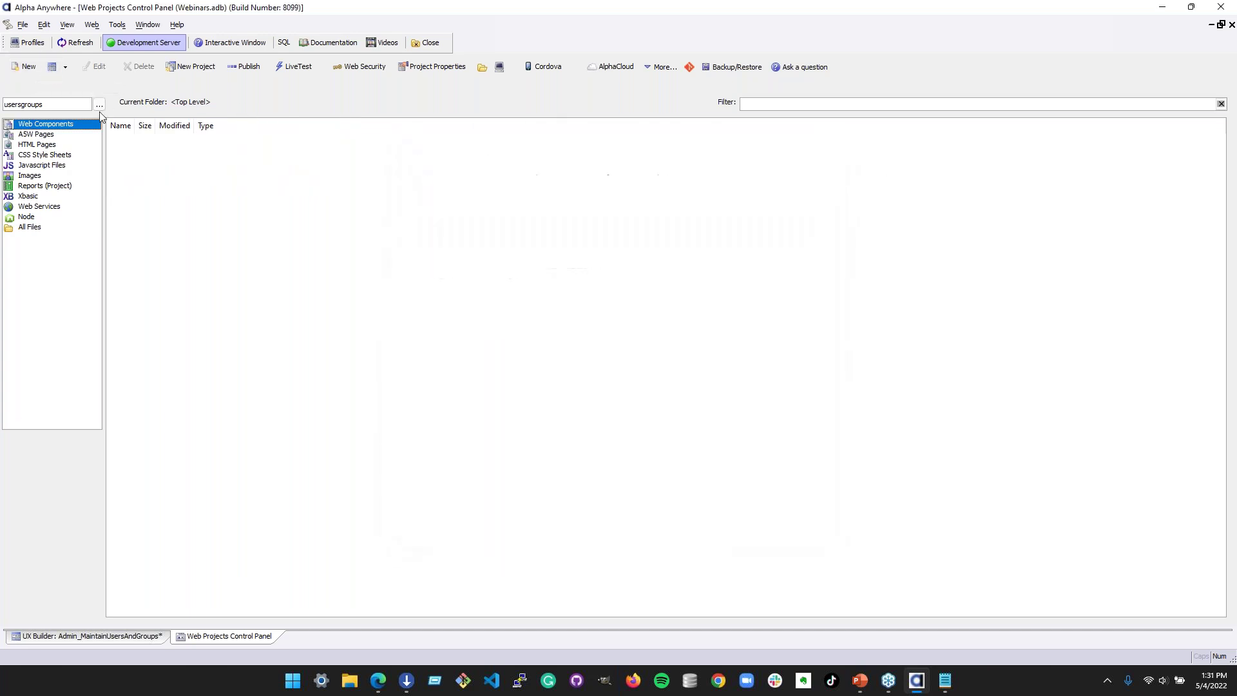
left_click(15, 71)
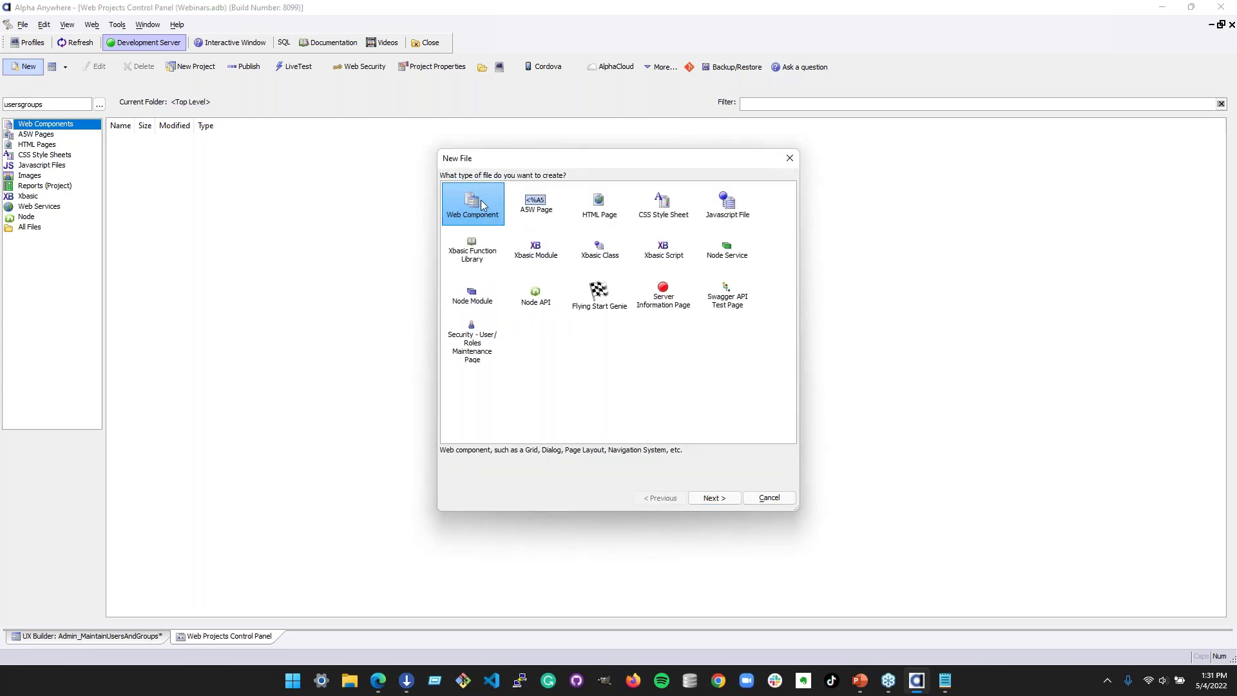
left_click(713, 497)
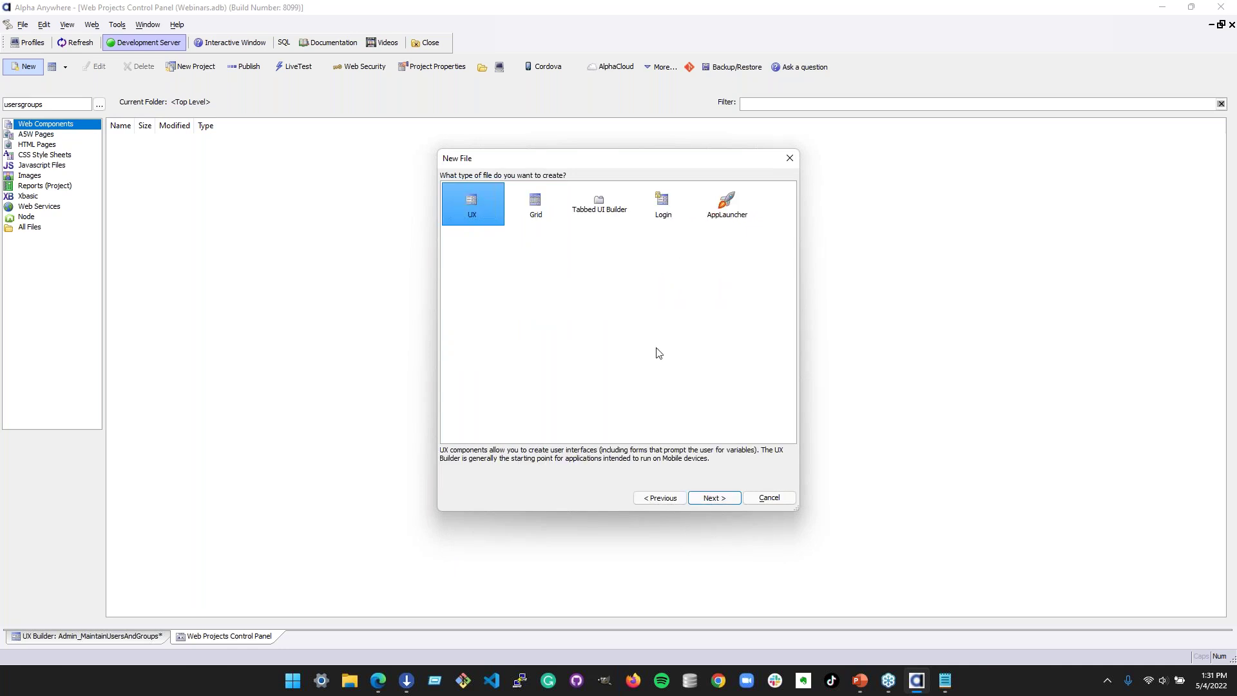
left_click(730, 500)
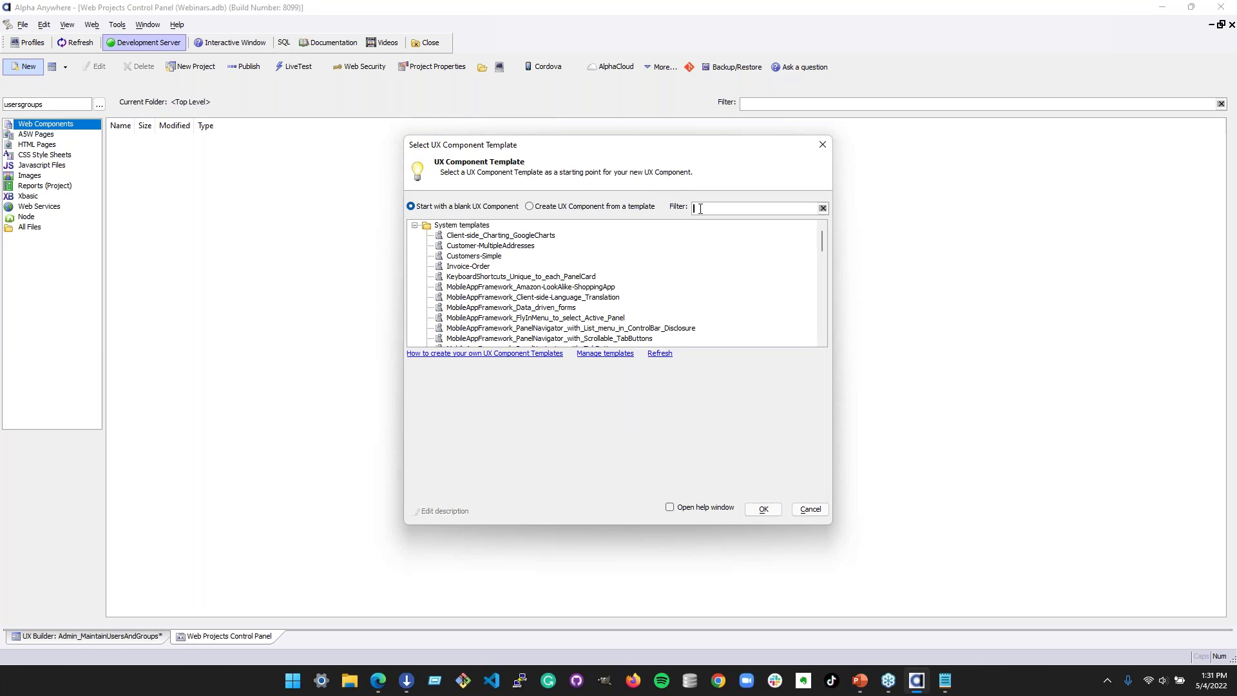
type("secur")
left_click(596, 255)
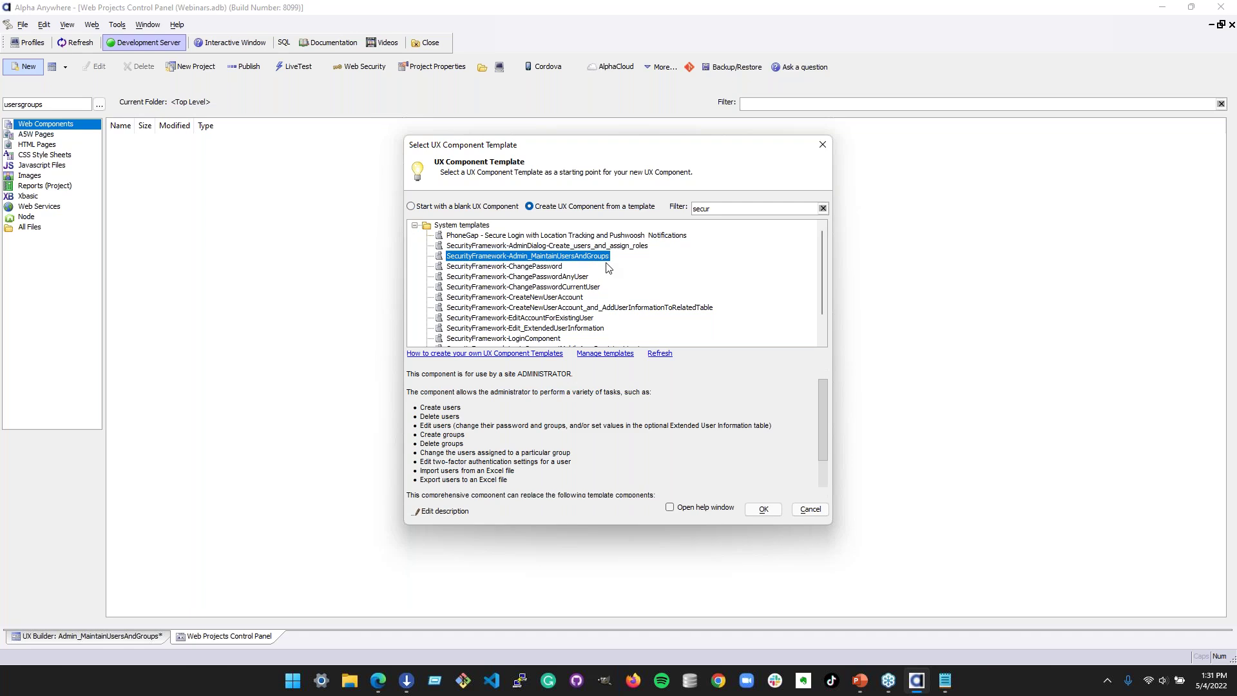
- Compare the LoginComponent and persistent-login templates, then reselect Admin_MaintainUsersAndGroups
scroll(500, 270, "down", 1)
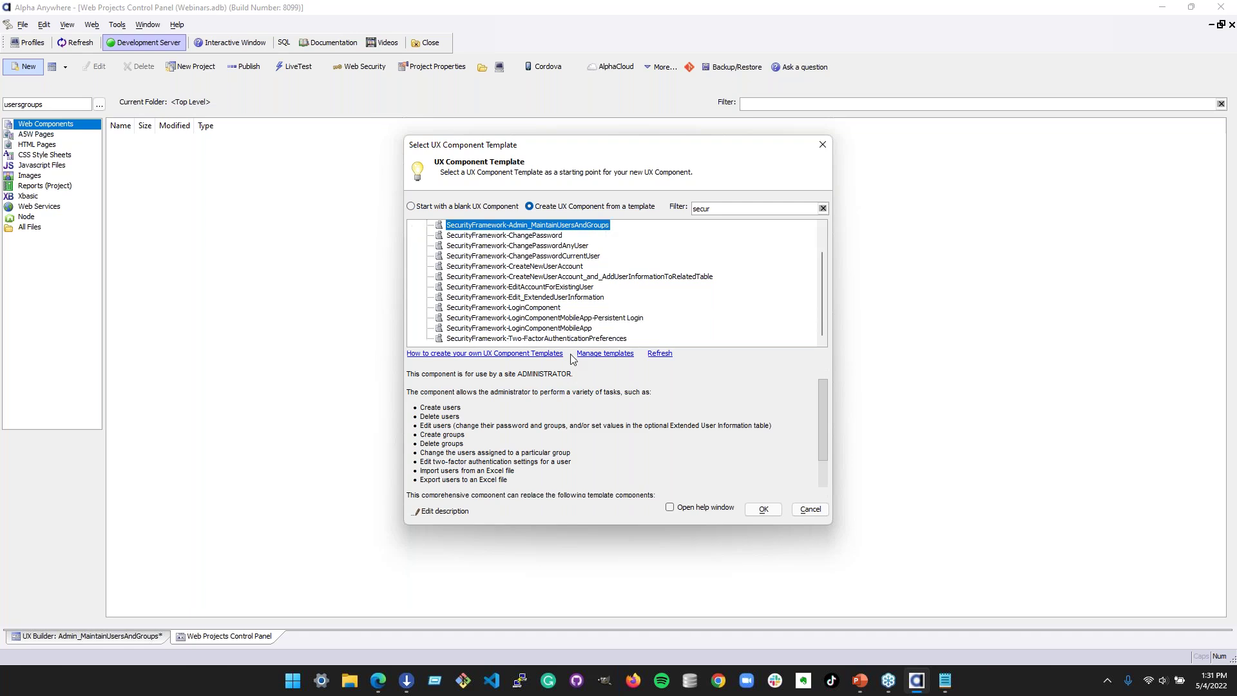
left_click(542, 310)
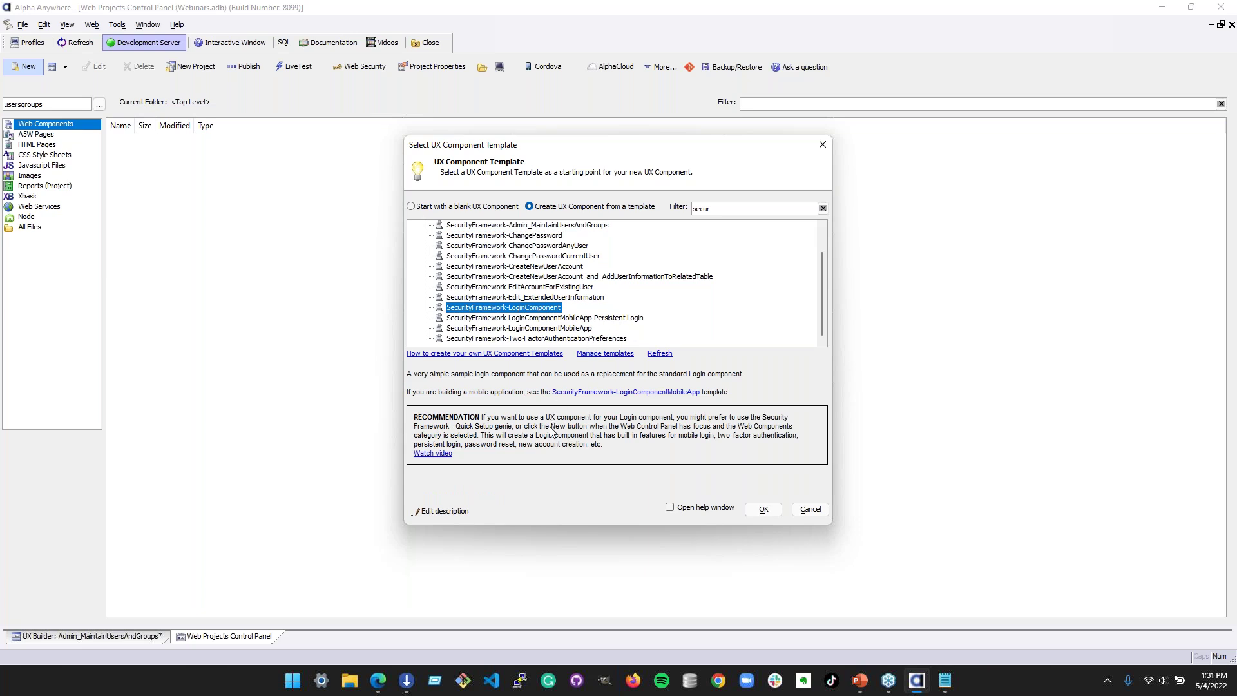
left_click(564, 317)
scroll(564, 332, "up", 1)
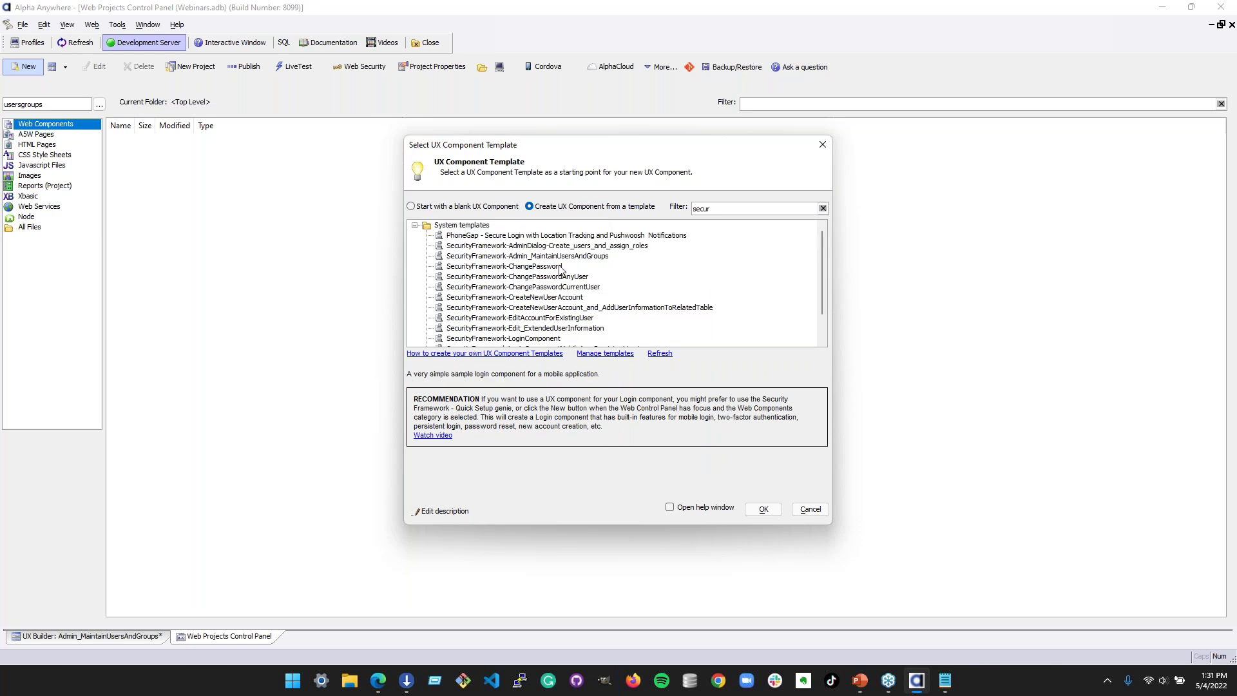
left_click(557, 258)
- Create the UX component from that template, view its controls, and return to the control panel
left_click(764, 509)
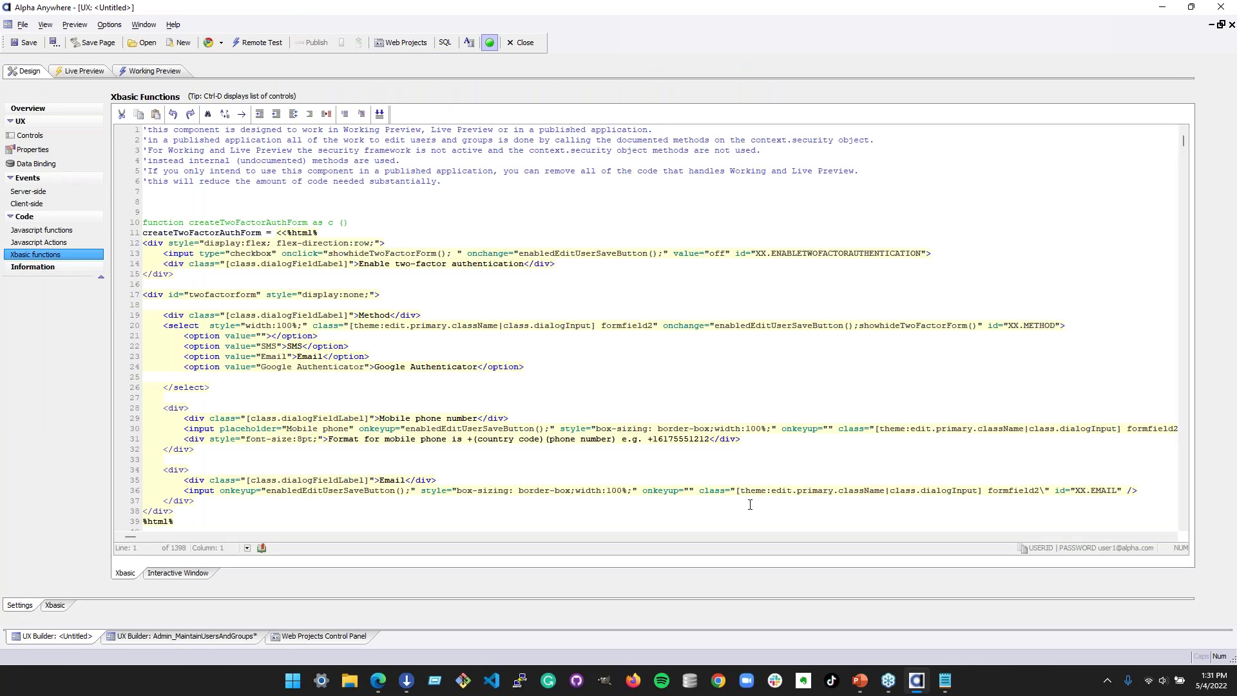
left_click(58, 134)
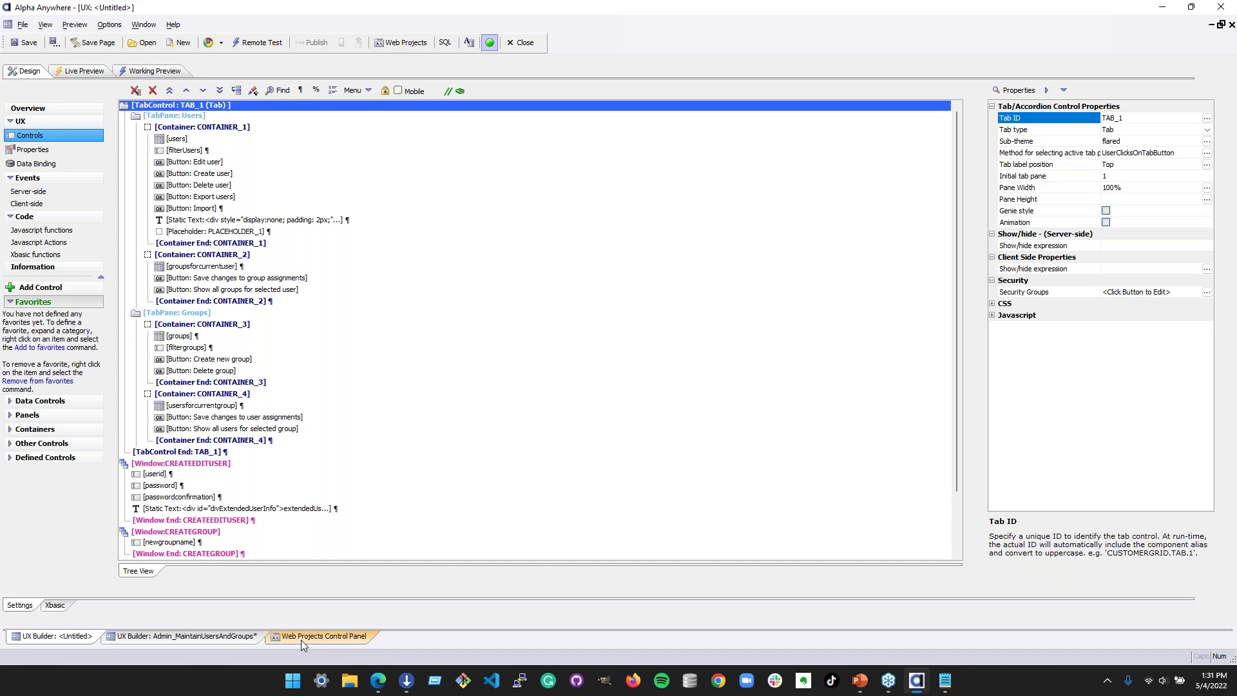
left_click(300, 639)
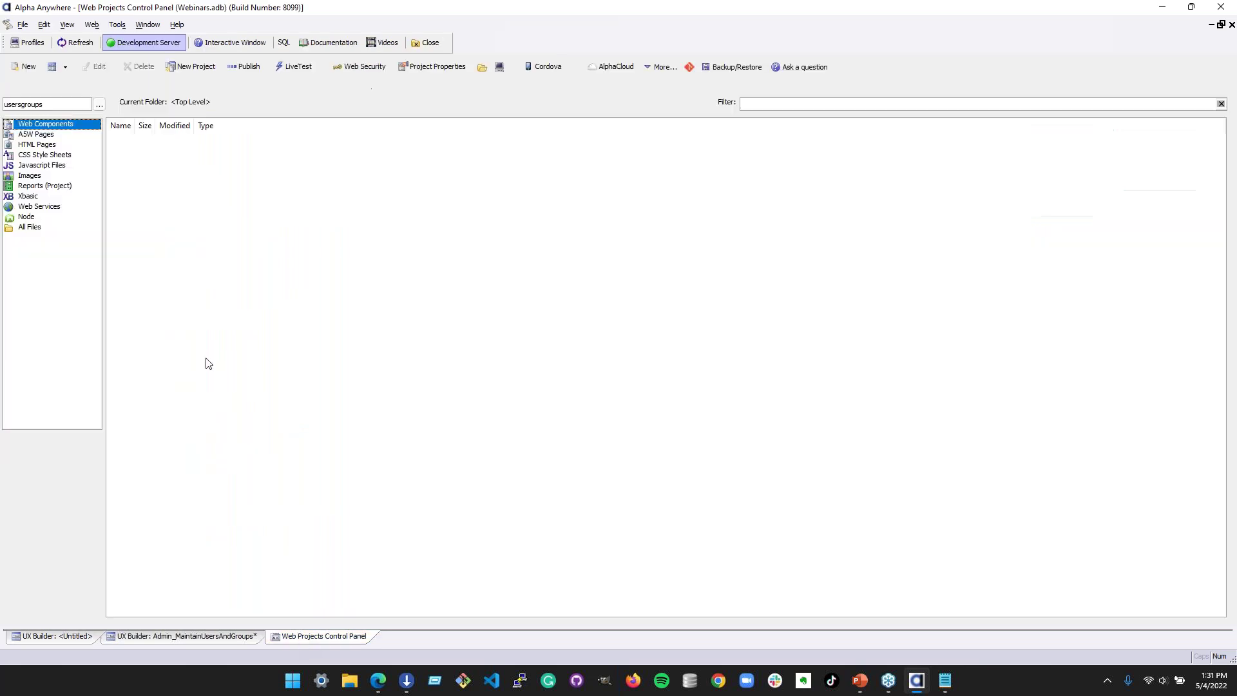
- Create a Login web component with the image layout style and save it as login
left_click(28, 68)
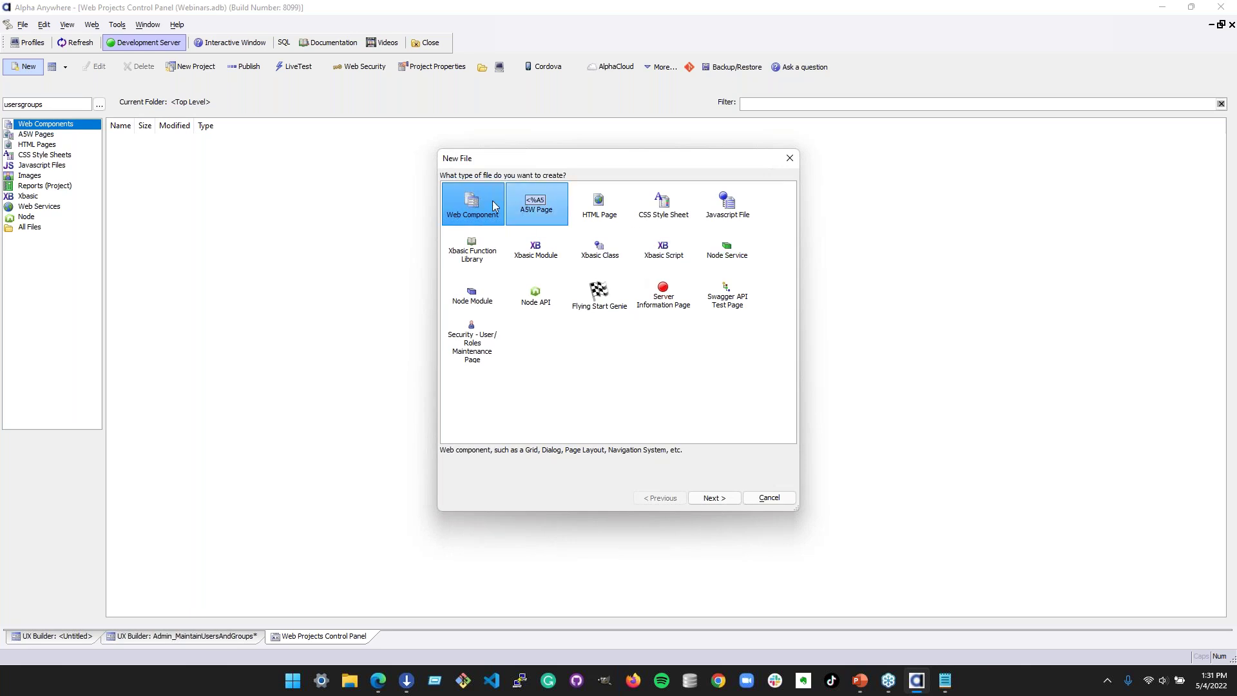
left_click(713, 498)
left_click(660, 208)
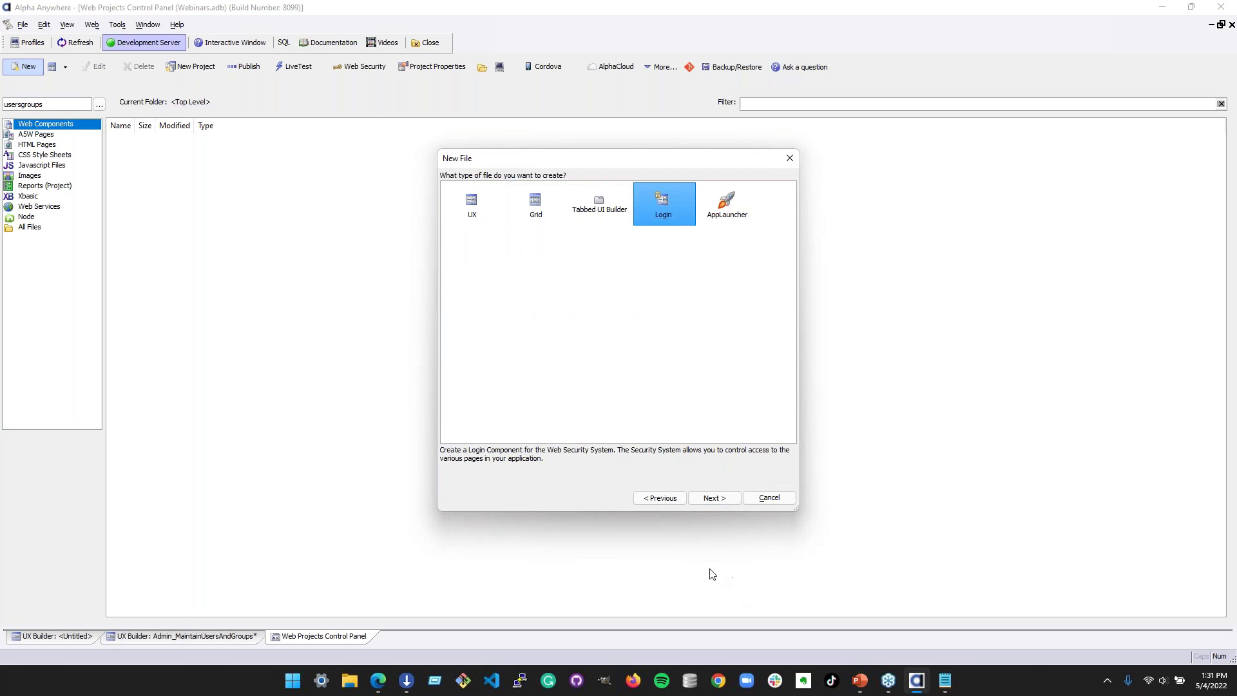
left_click(715, 500)
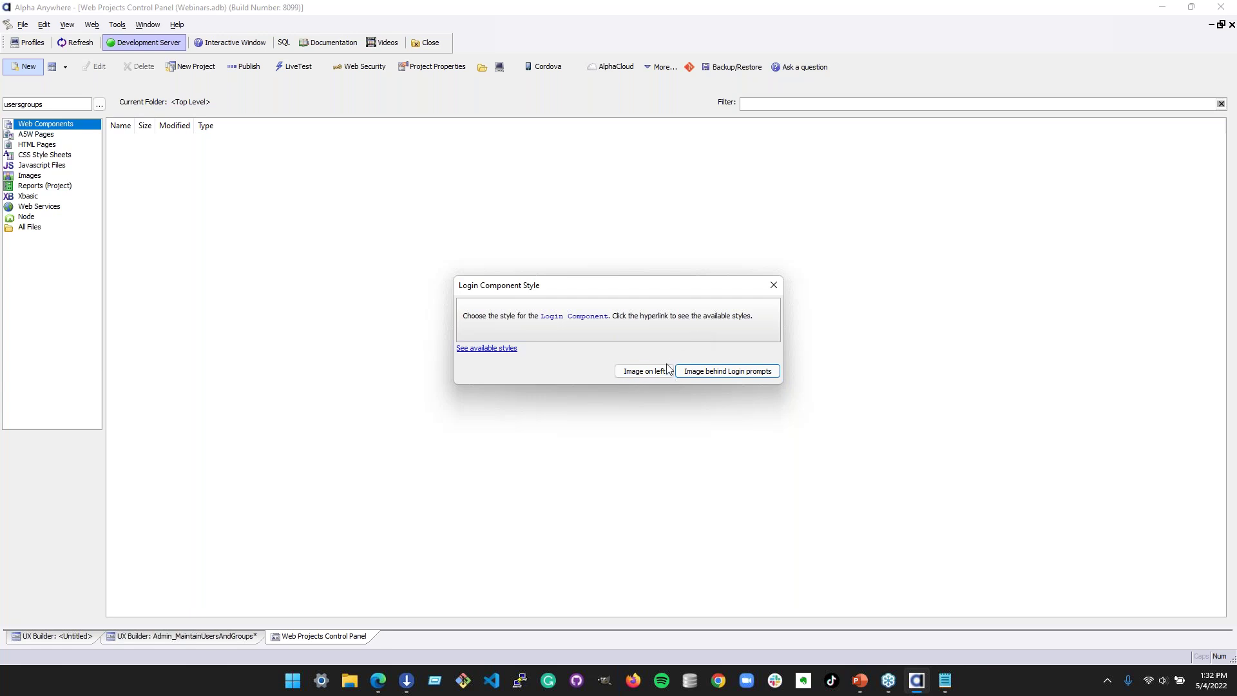
left_click(718, 374)
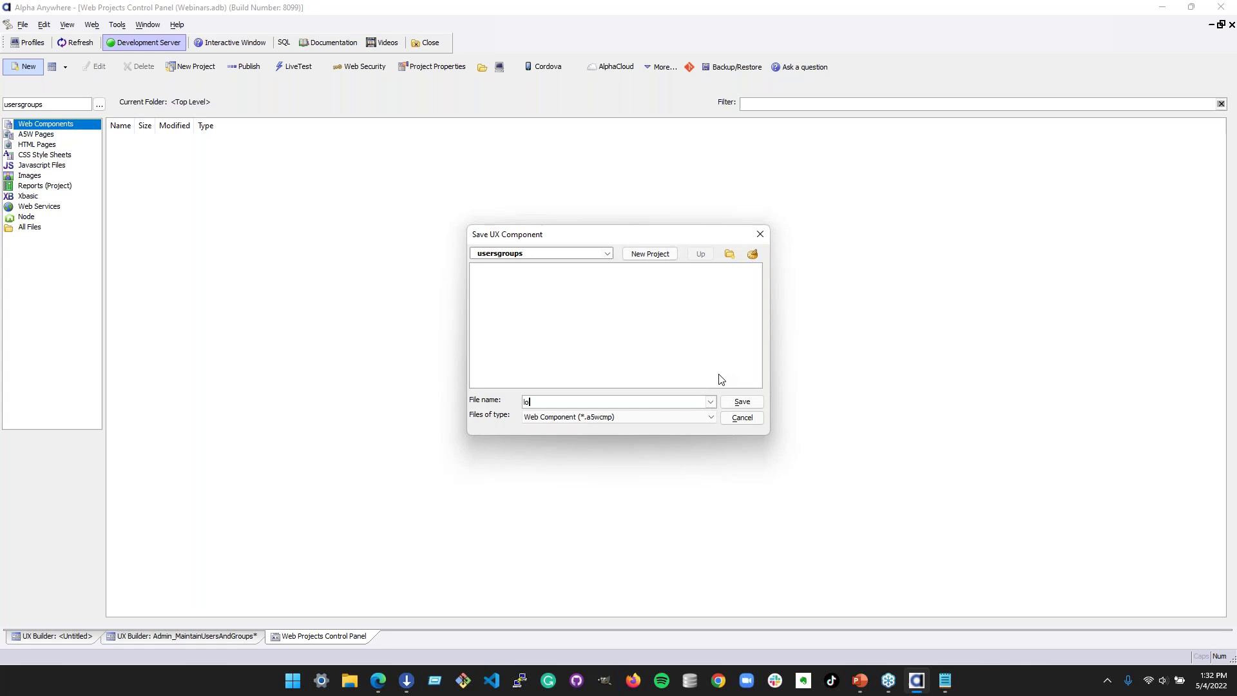
left_click(741, 402)
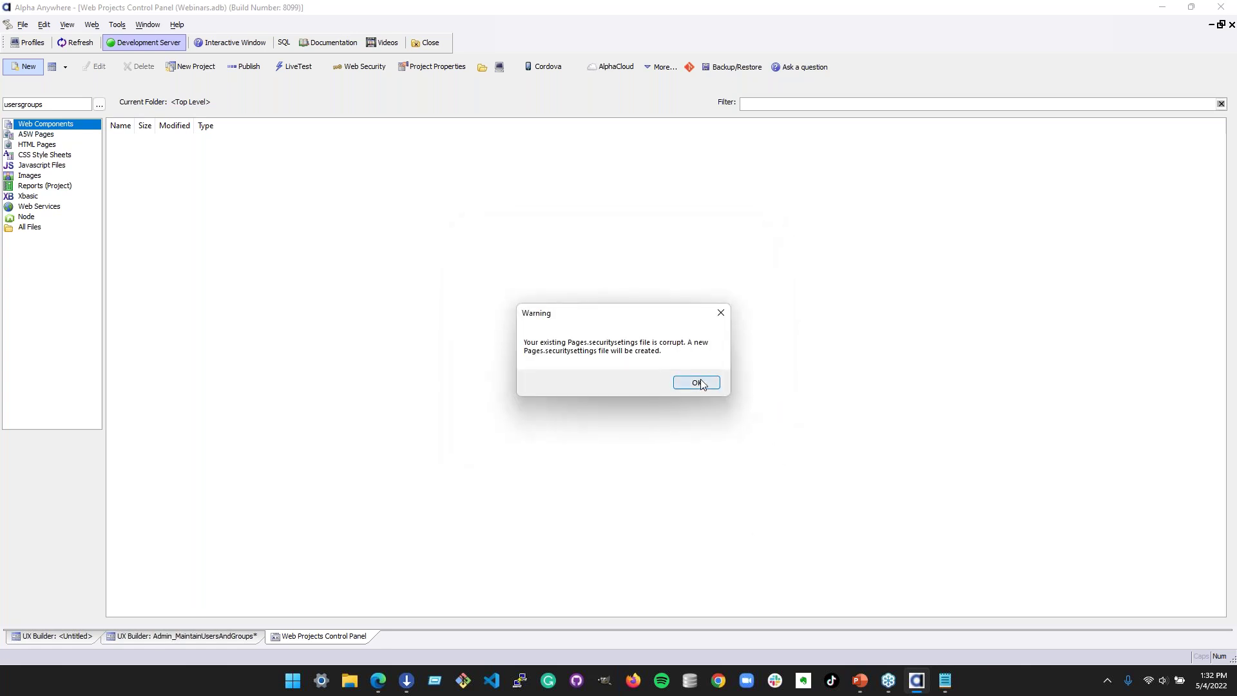
- Dismiss the security-settings and analysis warnings and create the initial project backup
left_click(702, 385)
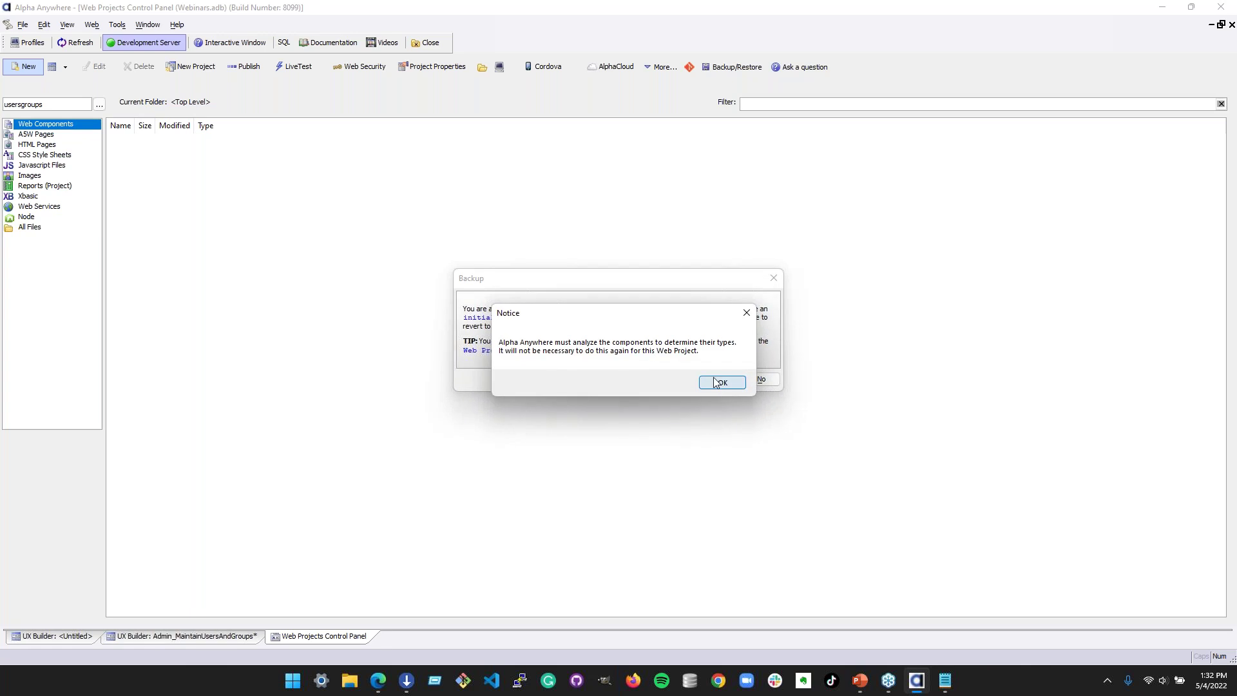
left_click(714, 386)
left_click(682, 380)
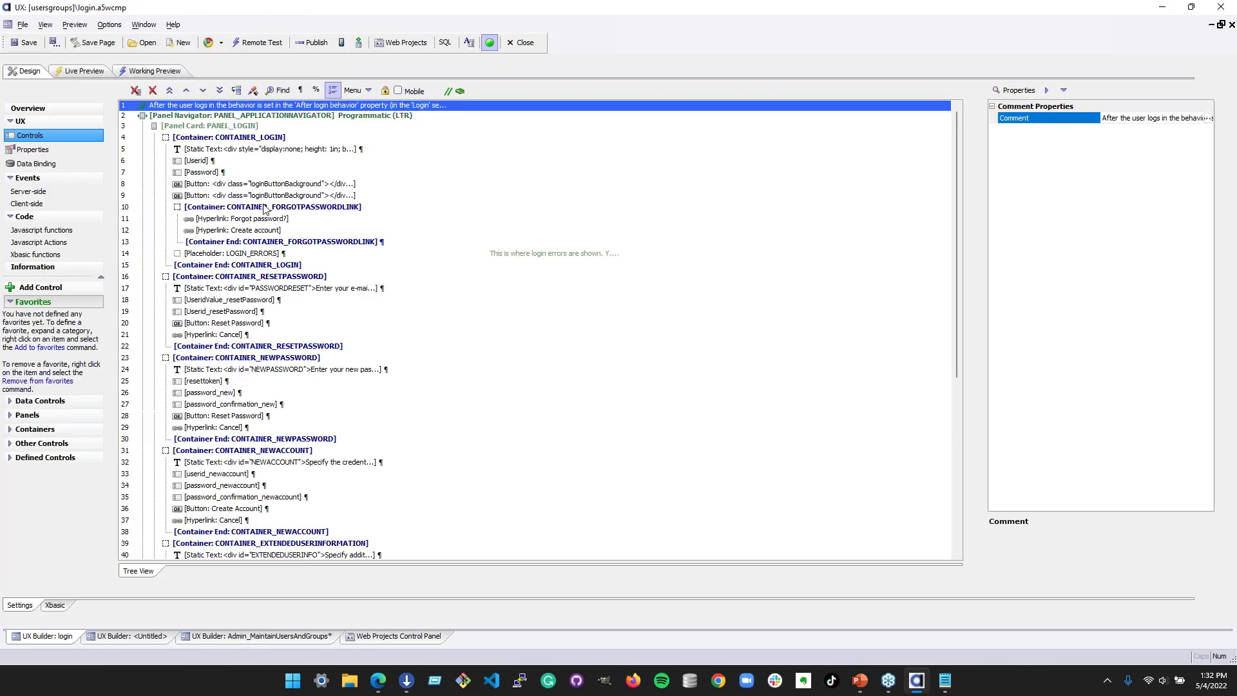
- Preview the running login component twice, returning to the control tree each time
left_click(133, 69)
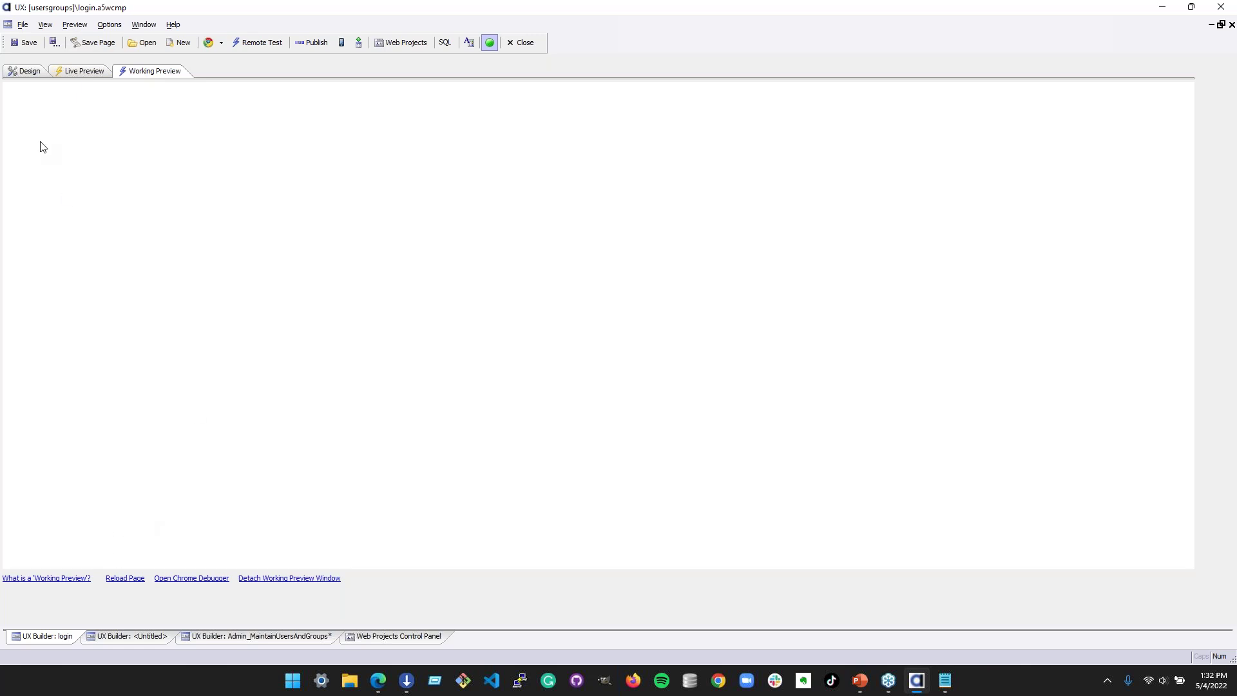
left_click(26, 71)
left_click(165, 69)
left_click(29, 71)
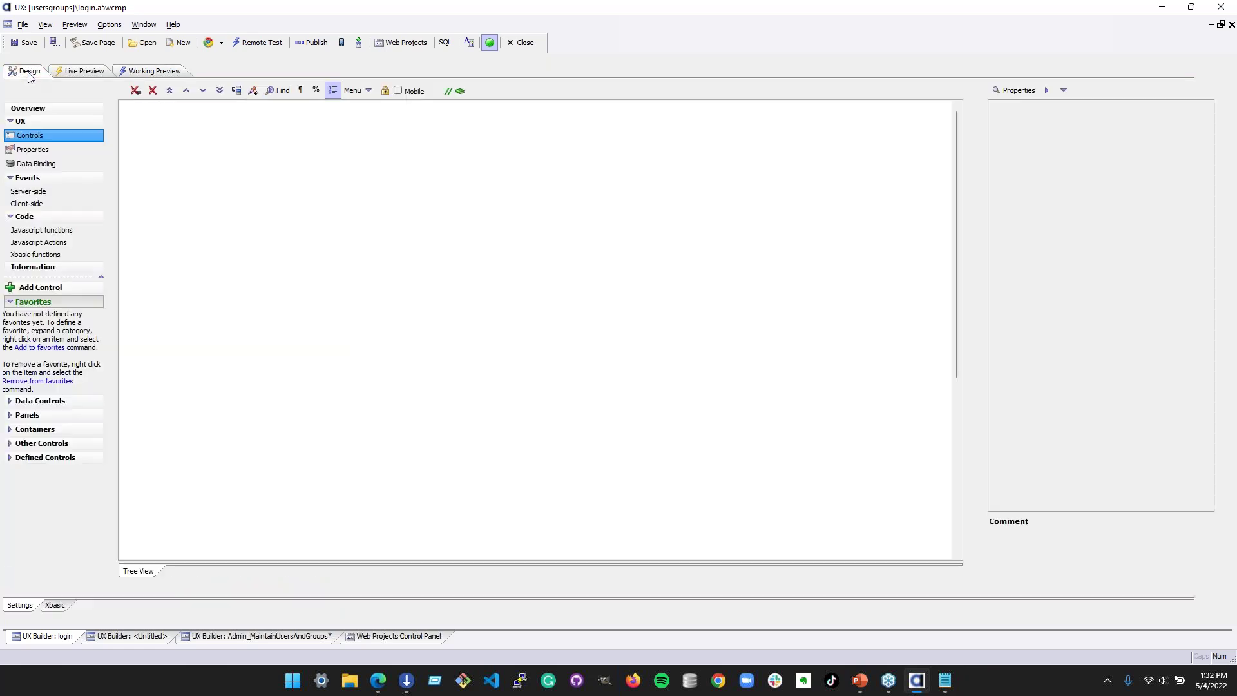
- Open Page Security in the Web Security settings from the Web Projects Control Panel
left_click(397, 636)
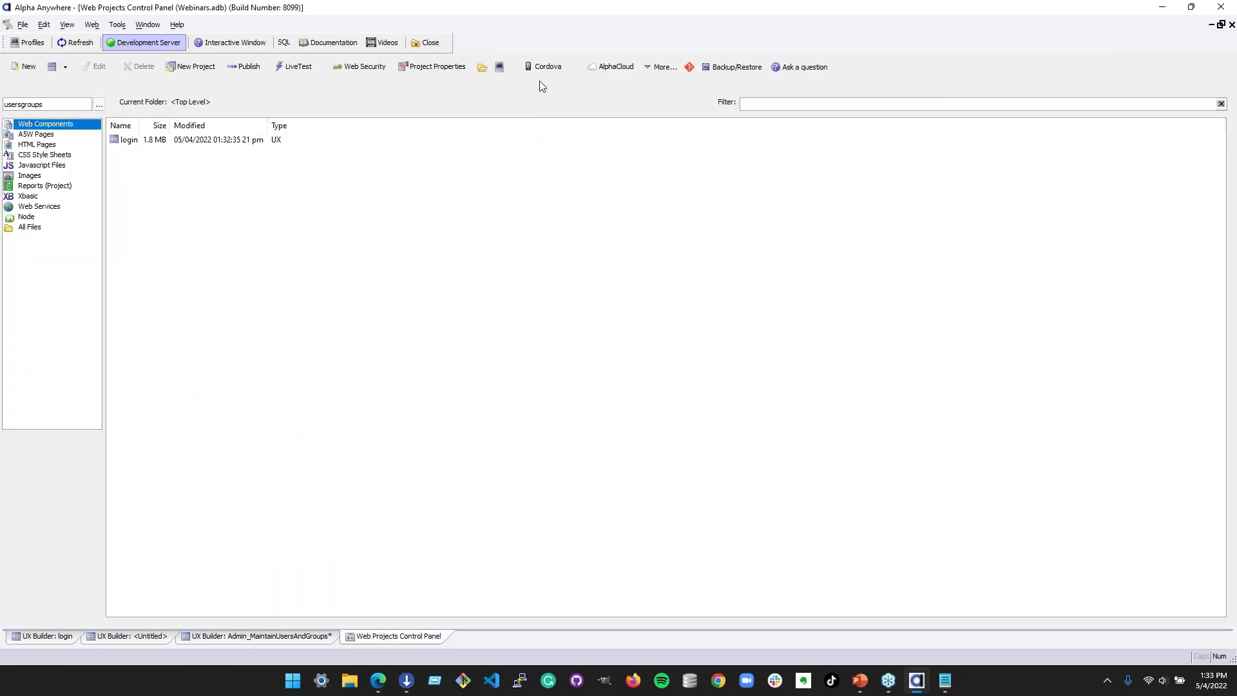
left_click(354, 68)
left_click(717, 252)
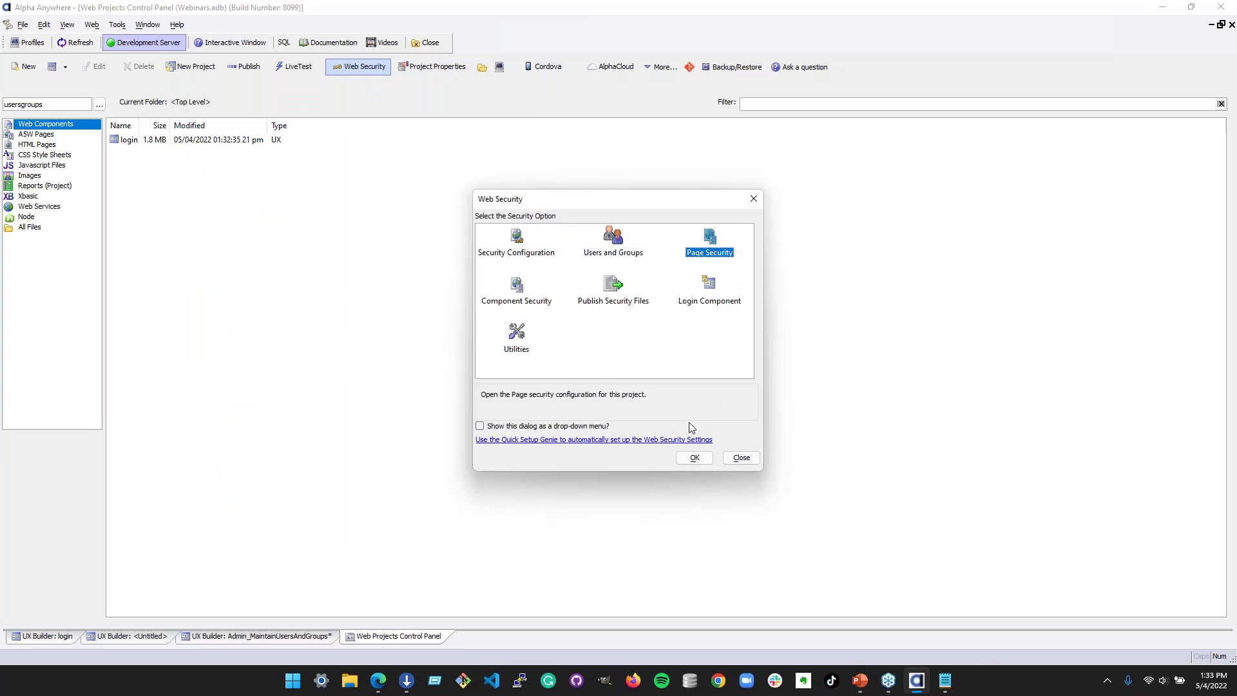
- Review the page and folder permissions, then close the web security dialogs
left_click(695, 458)
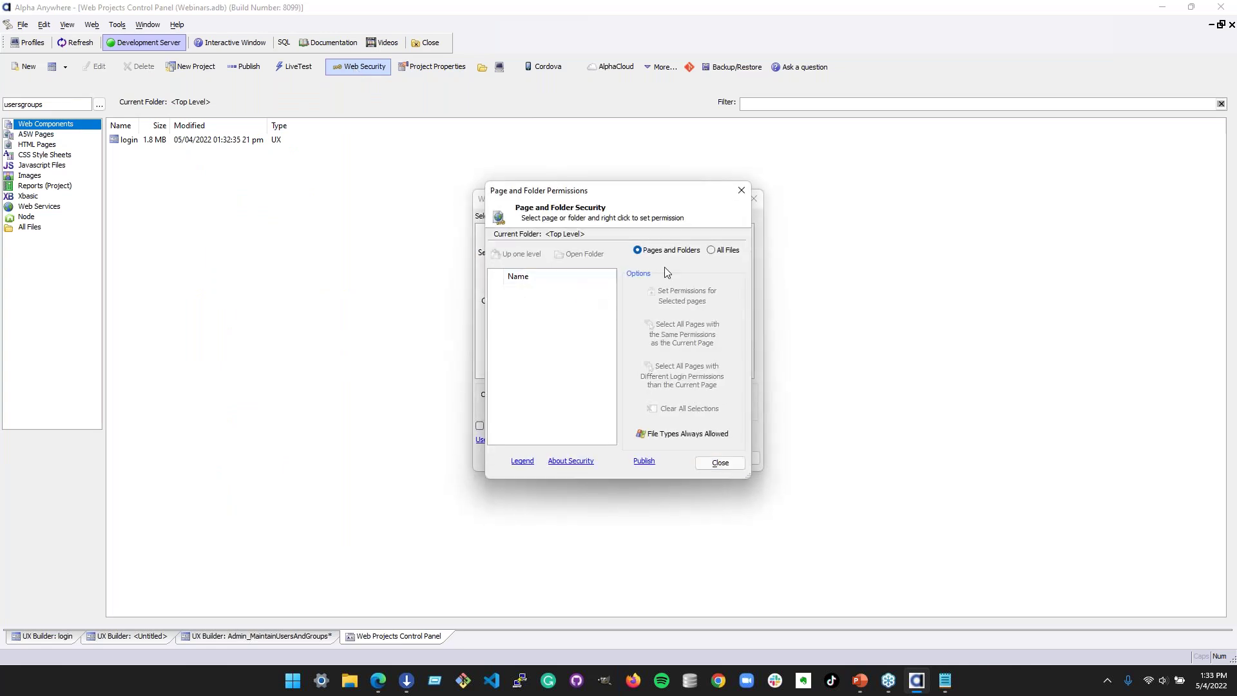
left_click(710, 251)
left_click(684, 251)
left_click(725, 463)
left_click(734, 463)
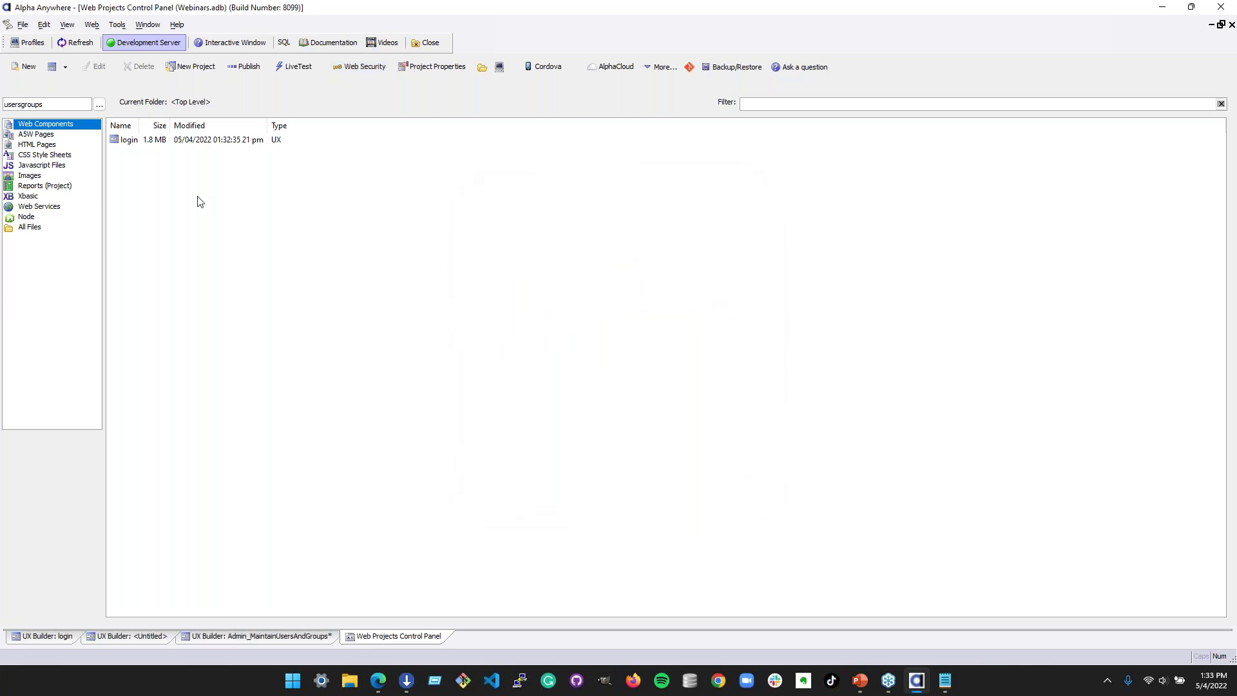
- Switch to the Default project with all files listed and open login.a5w for editing
left_click(230, 638)
left_click(369, 643)
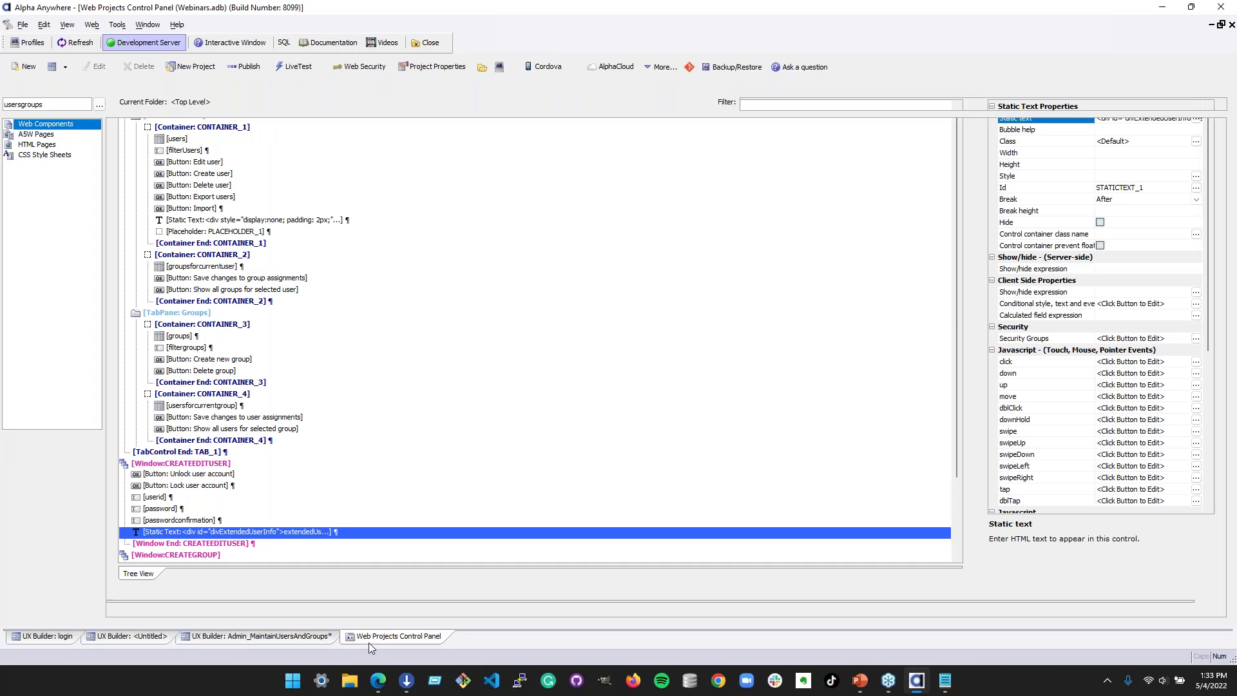
left_click(136, 143)
left_click(49, 226)
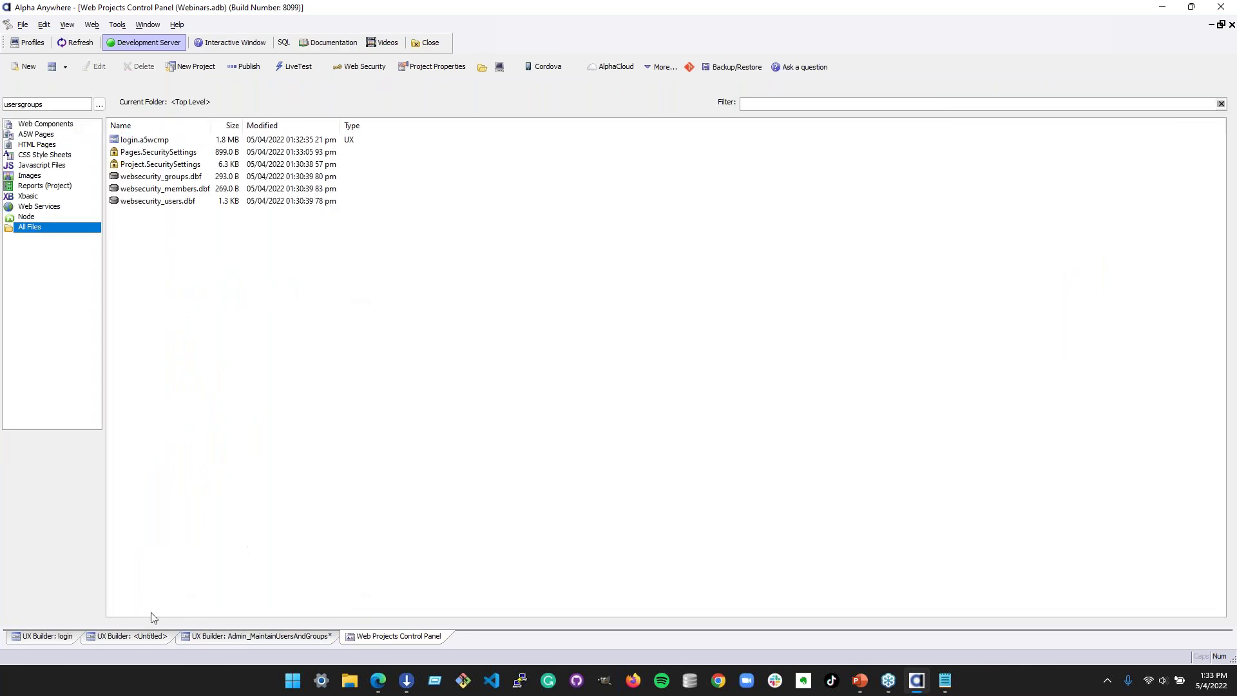
left_click(101, 105)
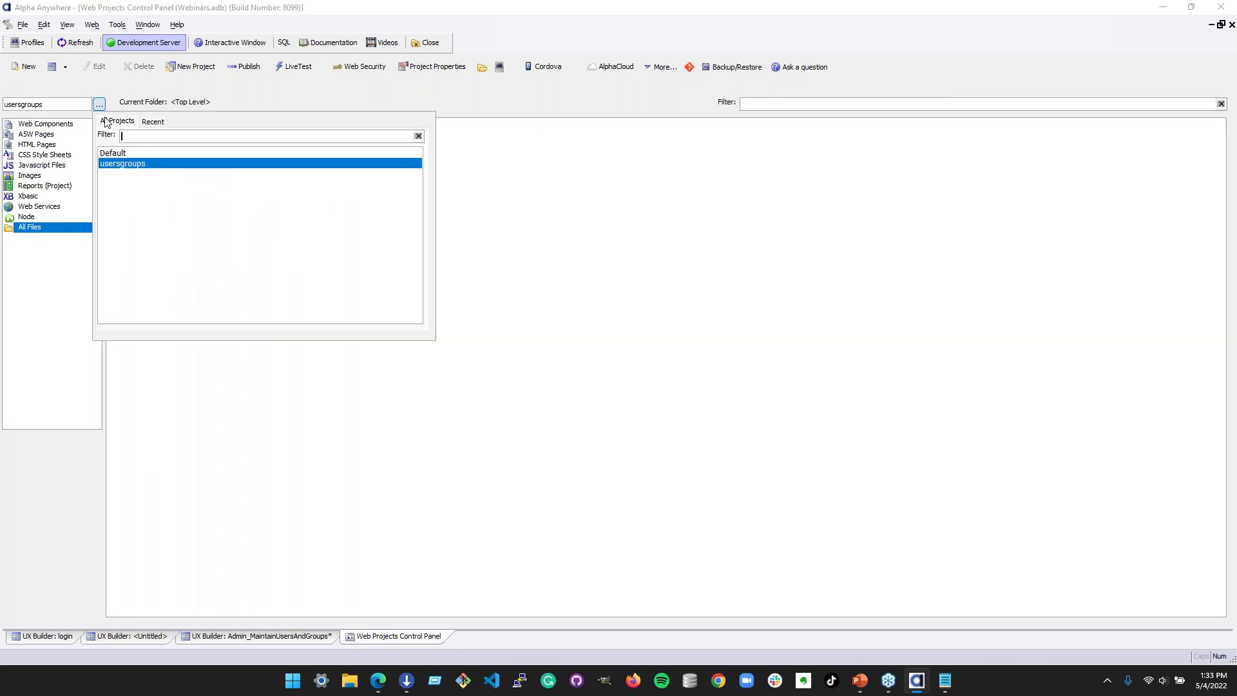
double_click(125, 153)
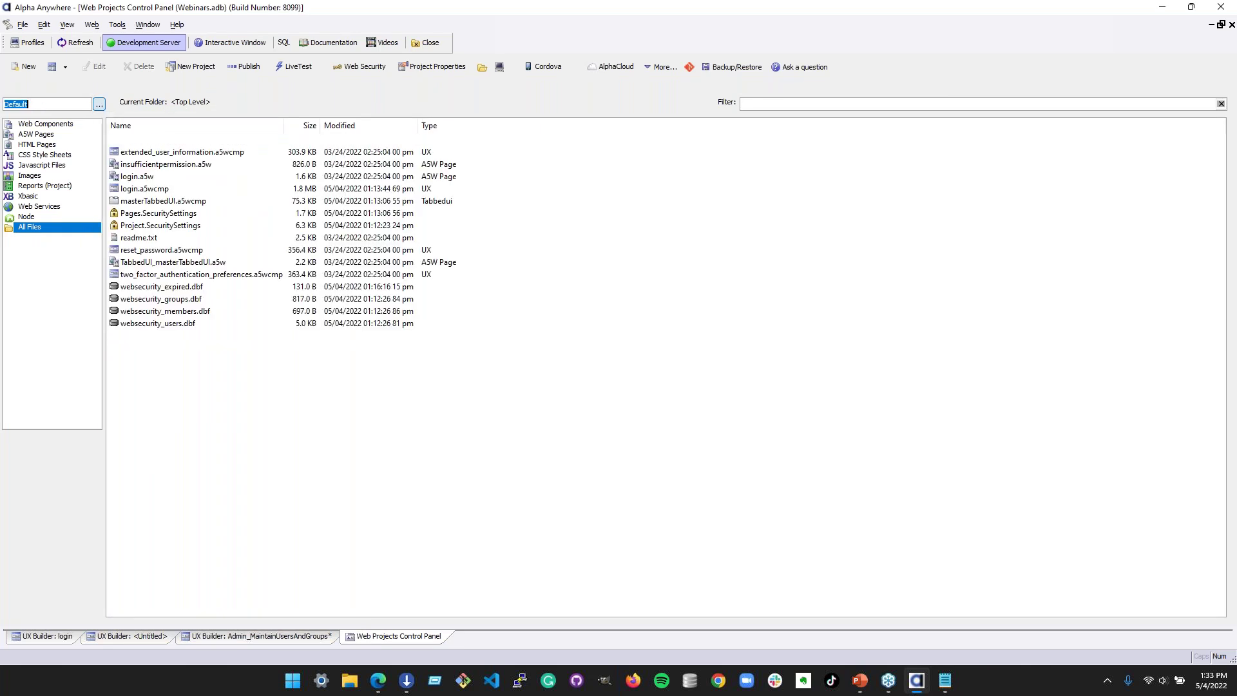
double_click(137, 177)
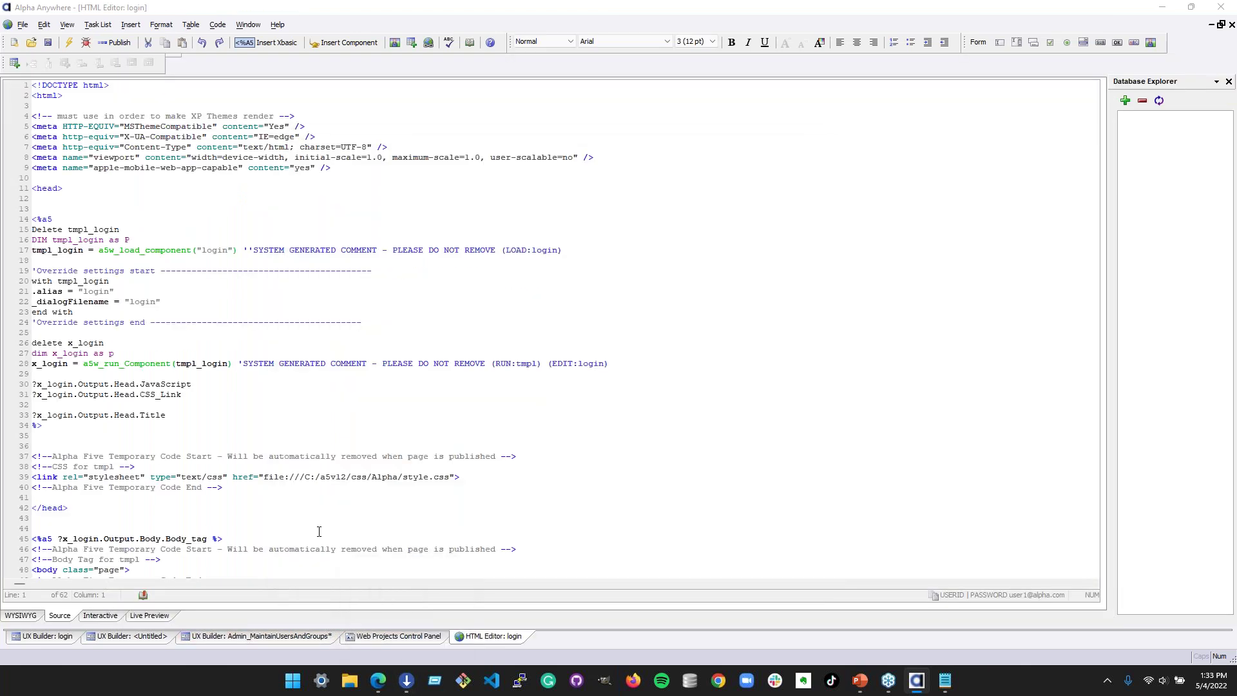
- Open the login.a5wcmp component from the web projects control panel
left_click(396, 636)
left_click(144, 190)
double_click(144, 189)
left_click(668, 382)
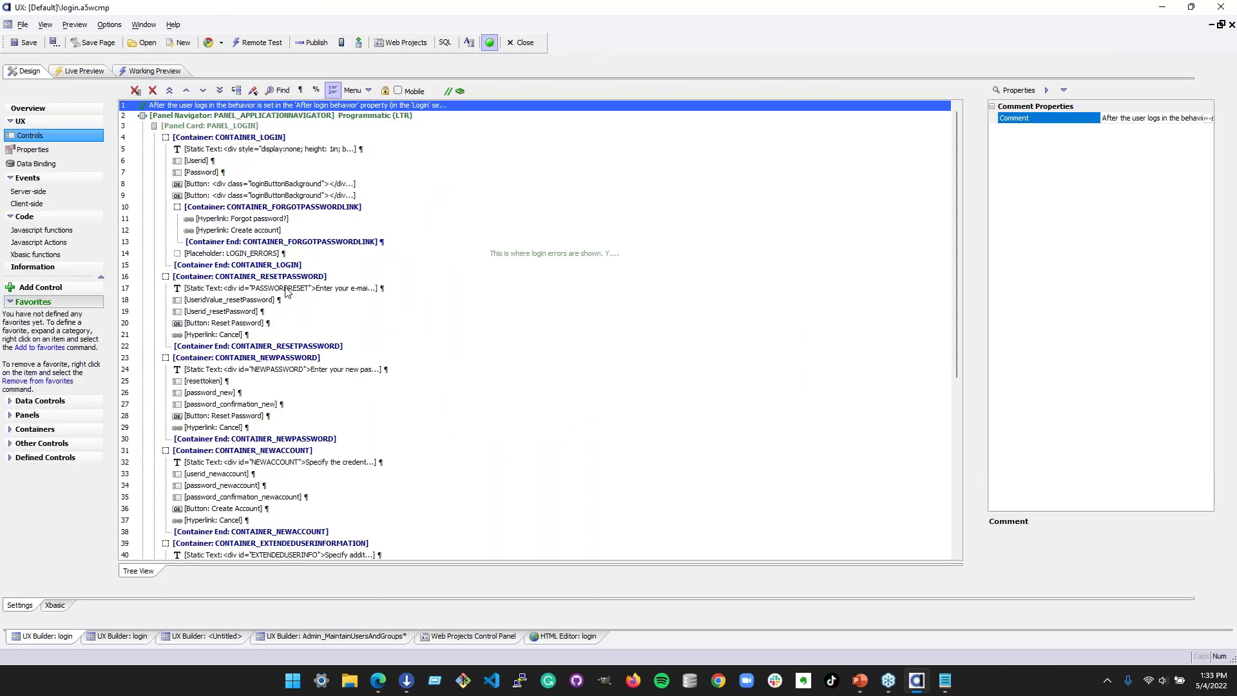
- Preview the Default project's login component in Working and Live Preview modes
left_click(153, 71)
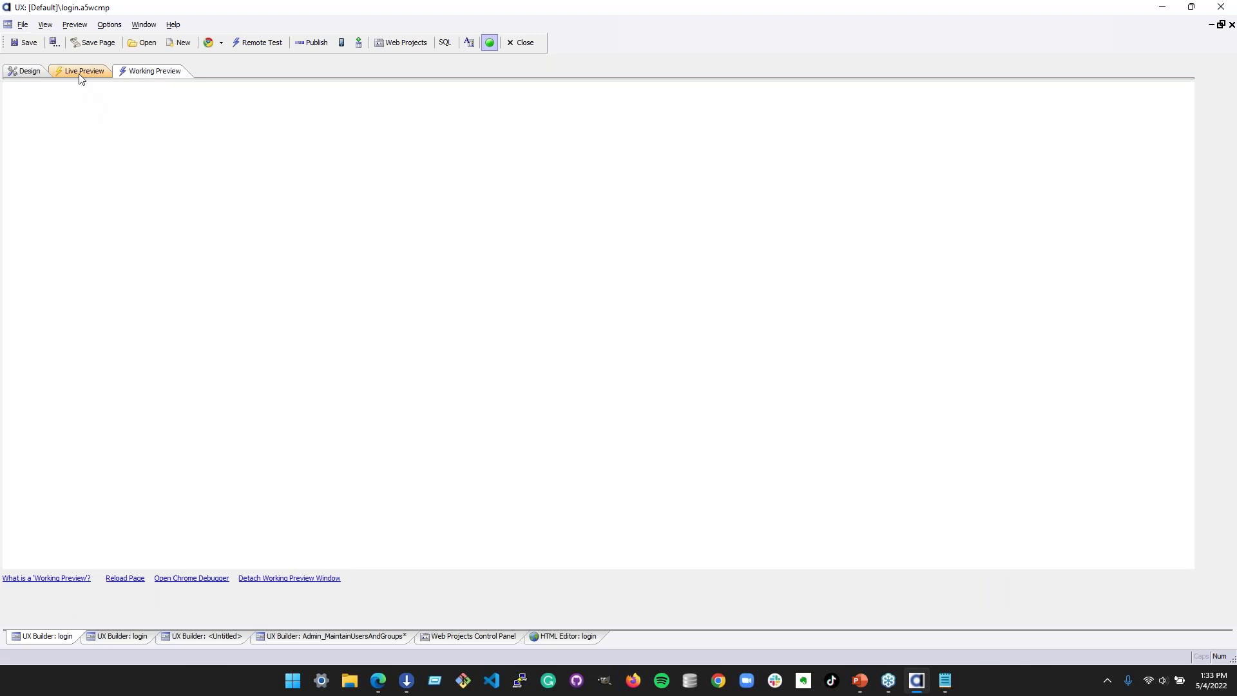
left_click(80, 72)
left_click(254, 103)
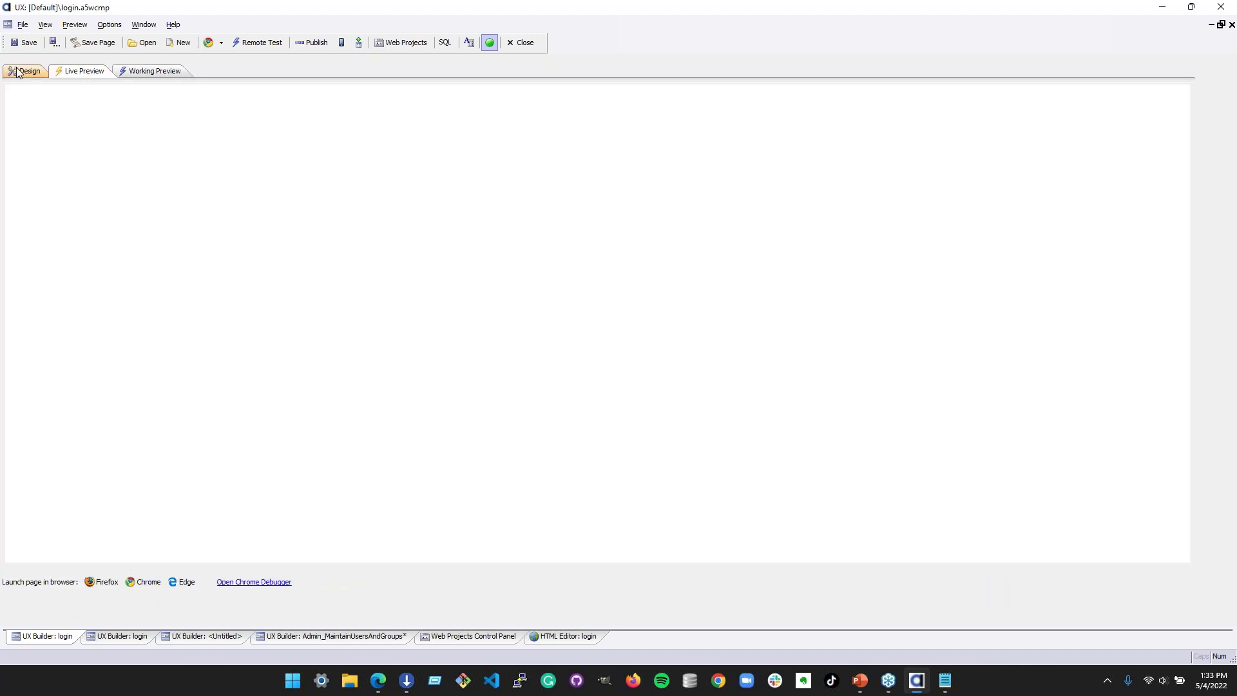
- Return to the web projects control panel and bring up the Live Test settings
left_click(19, 71)
left_click(461, 635)
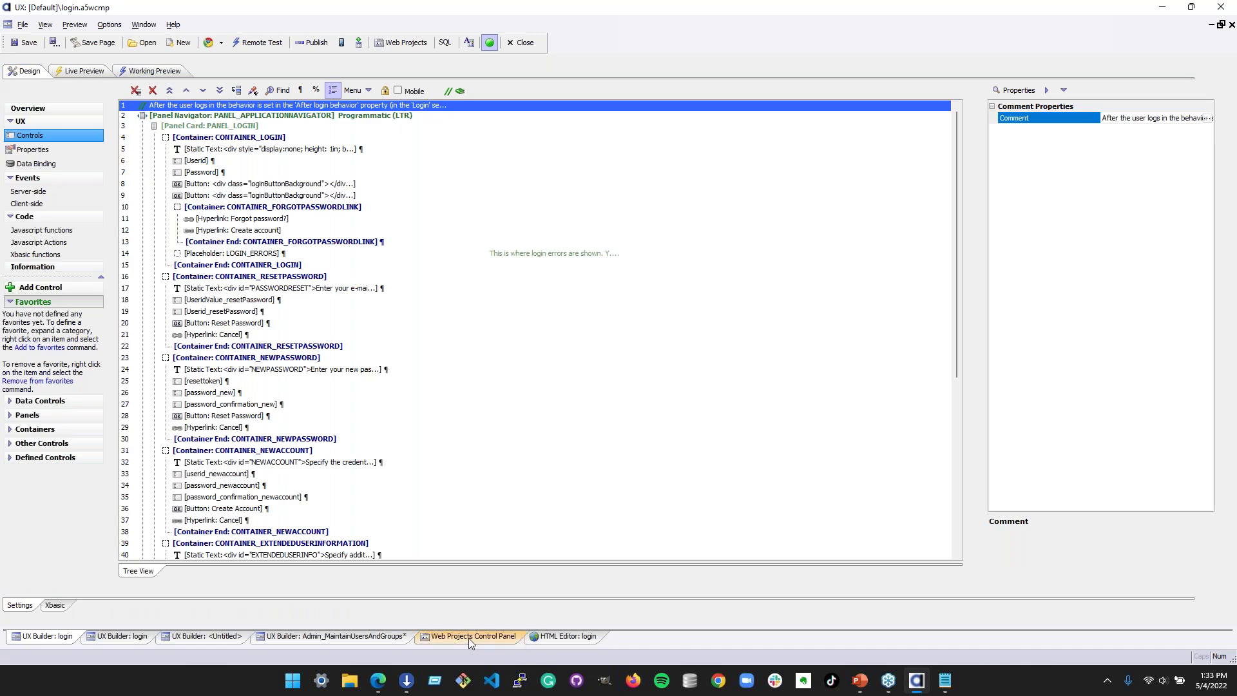
left_click(295, 66)
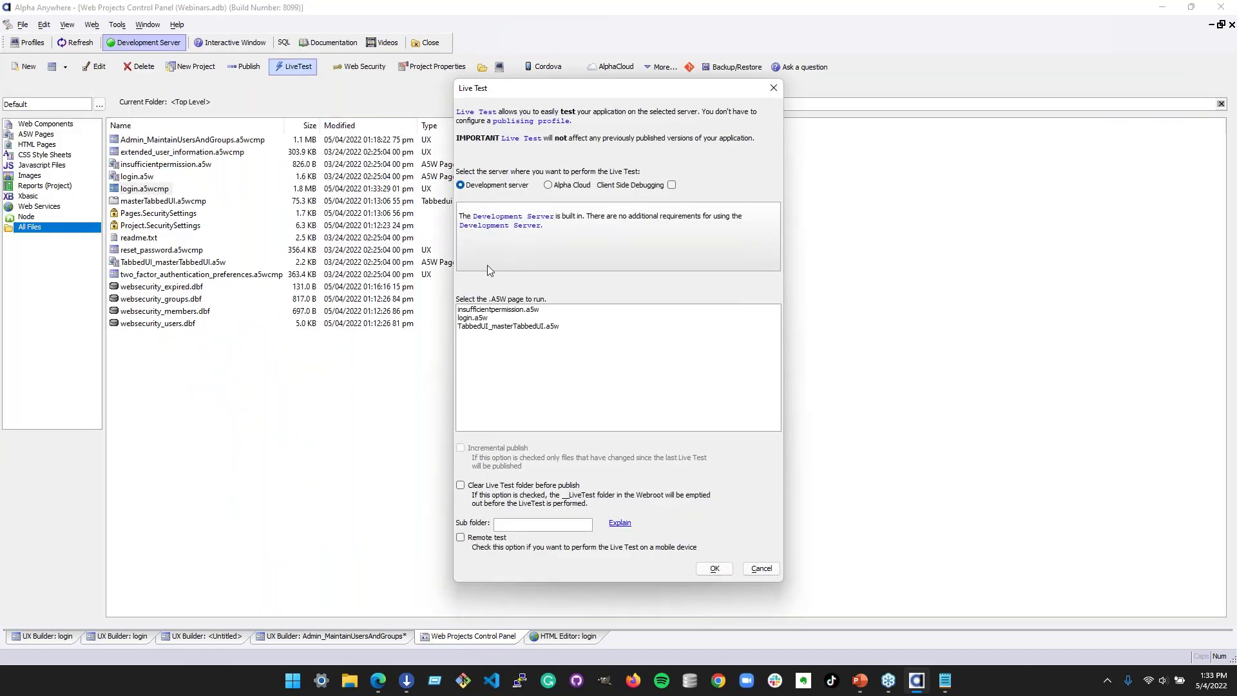
- Publish the project and run login.a5w as a live test in the browser
left_click(502, 318)
left_click(715, 568)
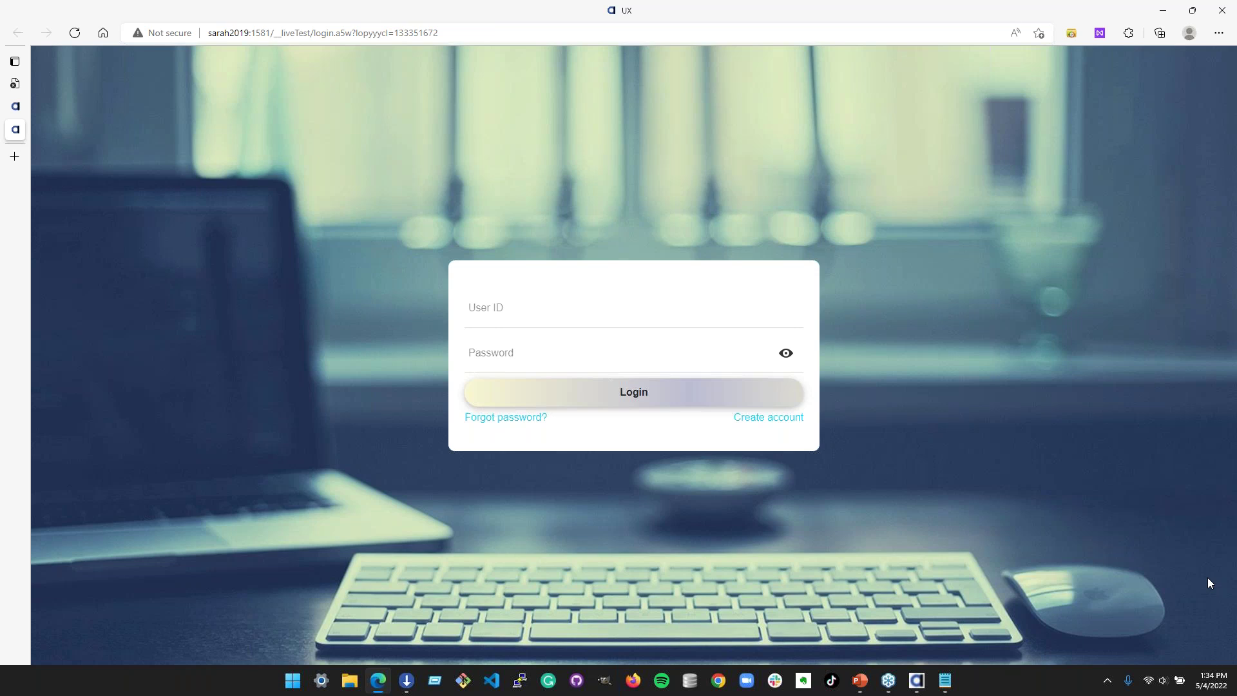
key("alt+Tab")
key("alt+Tab")
key("alt+Tab")
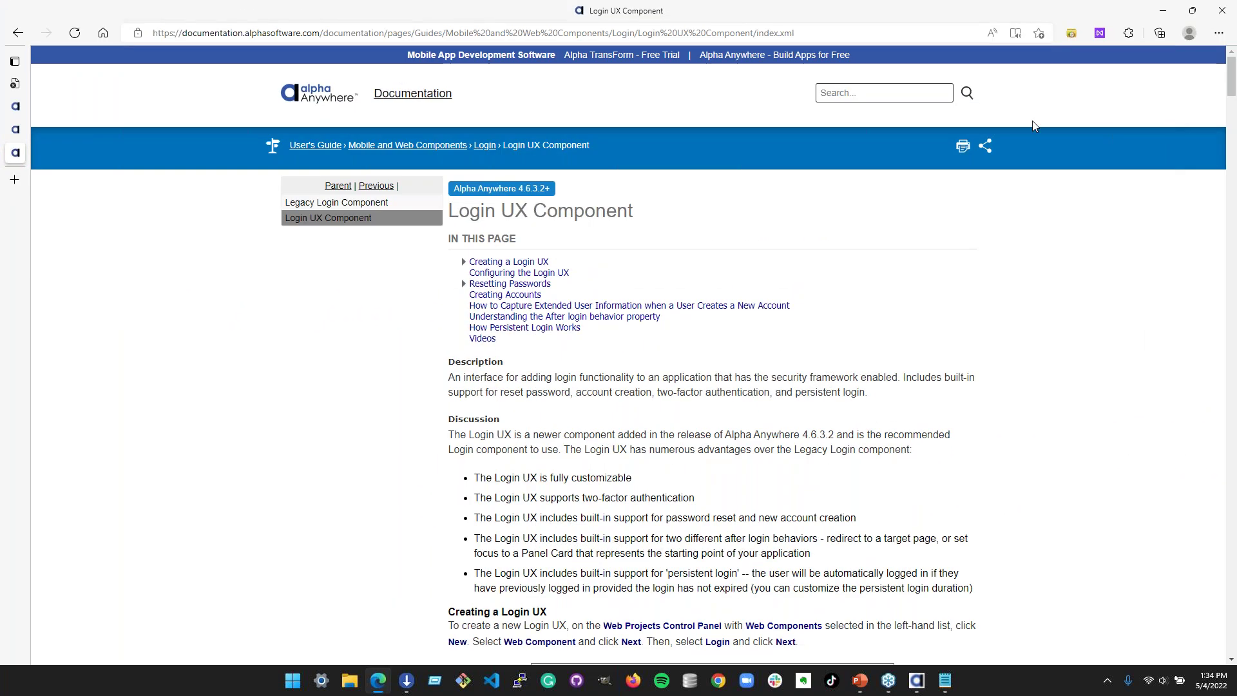
- Get a share link for the Login UX Component doc page, then return to the Alpha Anywhere file list
left_click(986, 146)
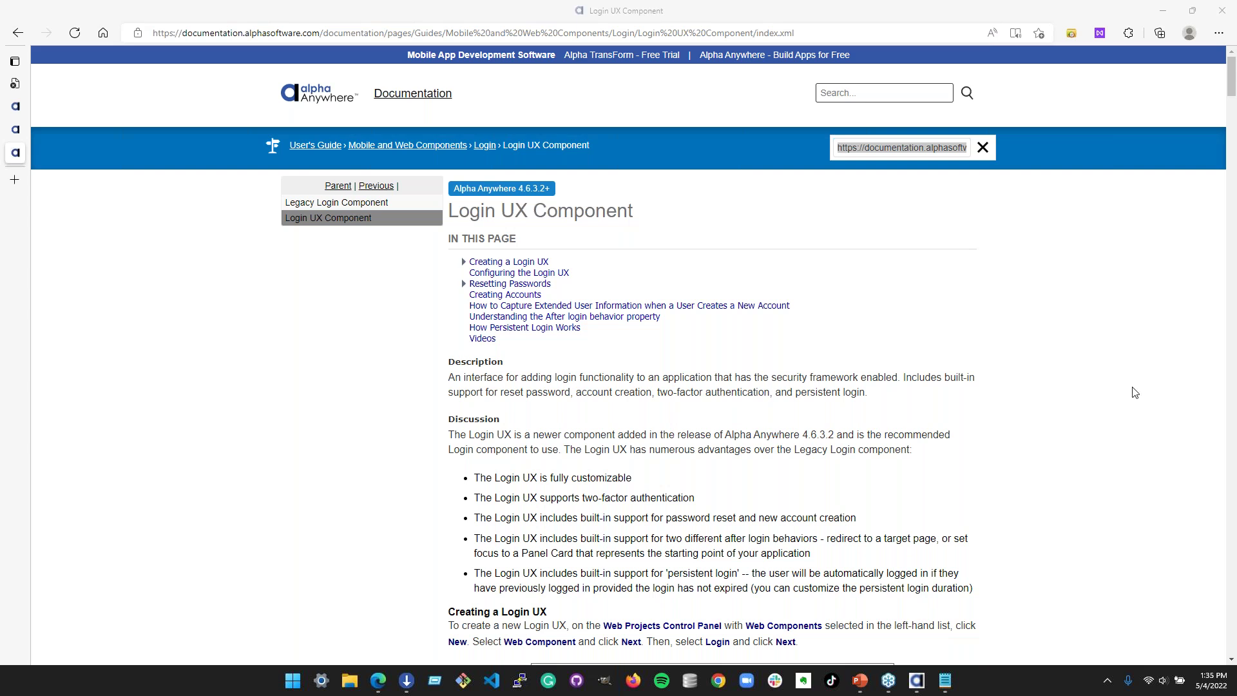
scroll(1021, 373, "down", 3)
scroll(1021, 373, "up", 3)
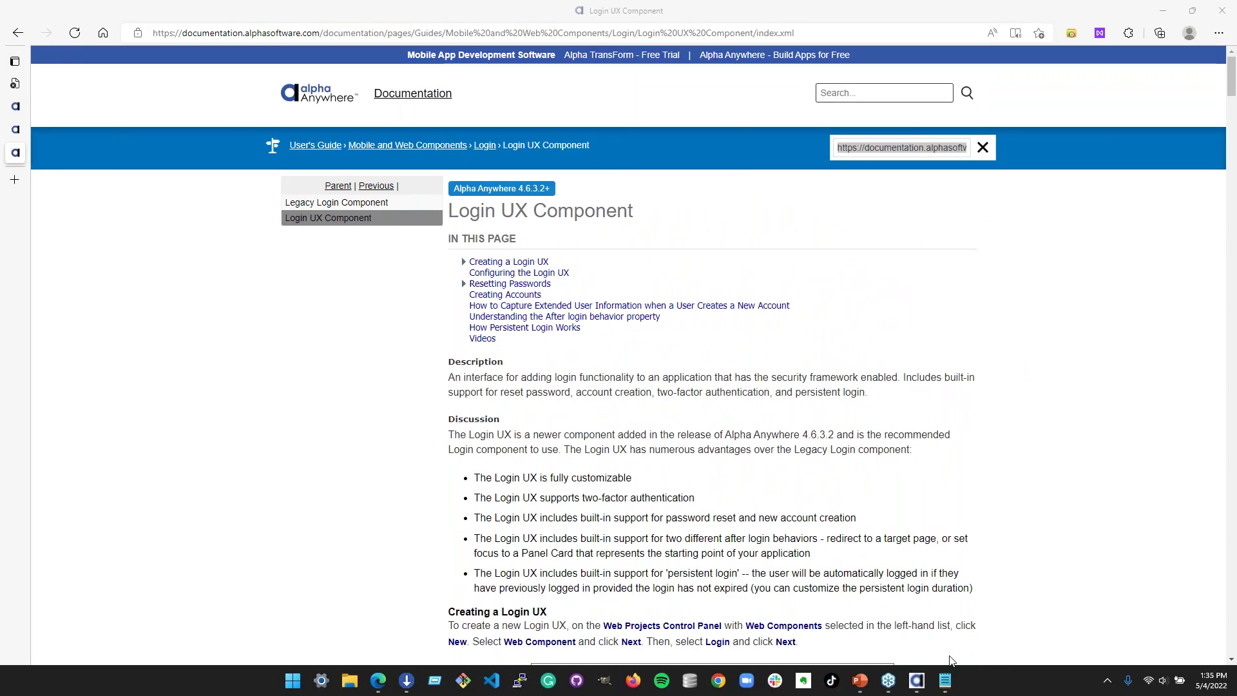
left_click(917, 680)
left_click(418, 387)
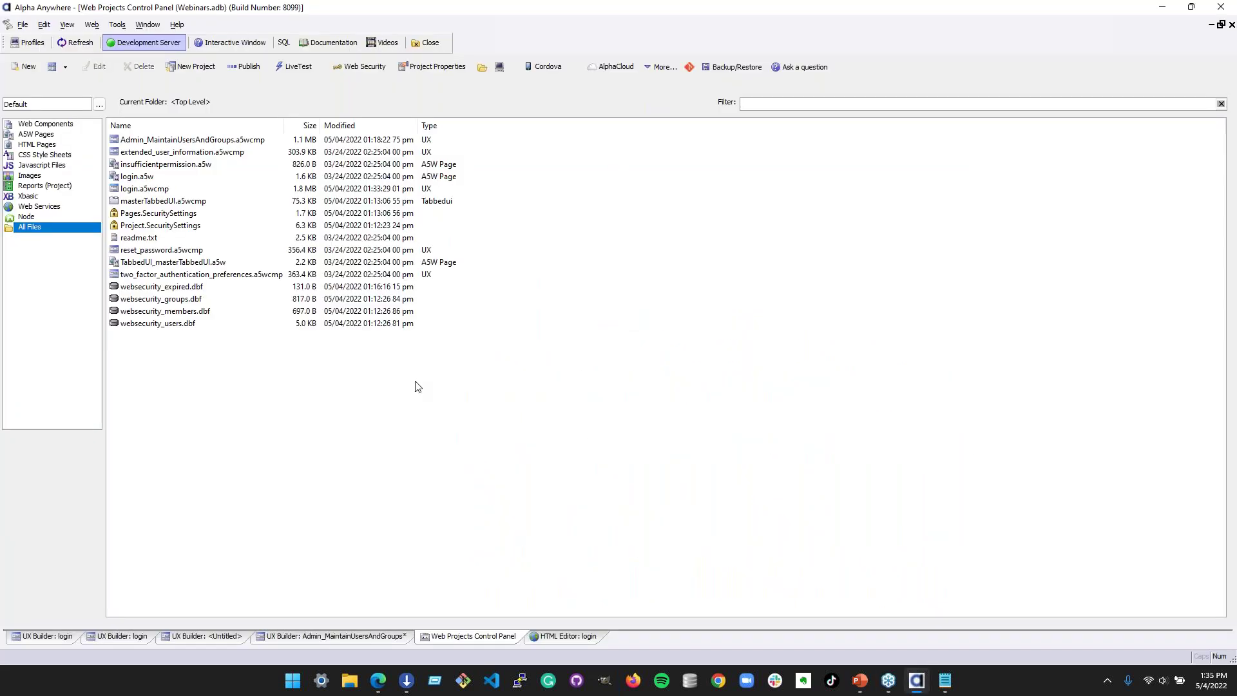
left_click(317, 641)
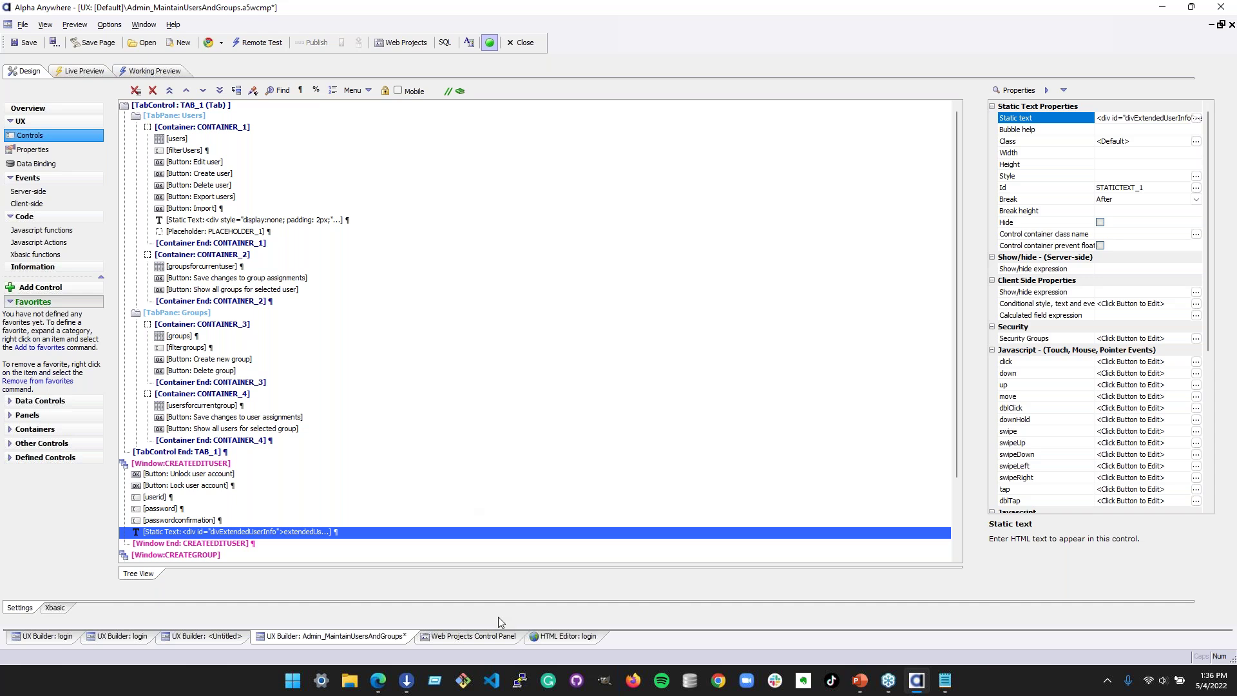
left_click(468, 637)
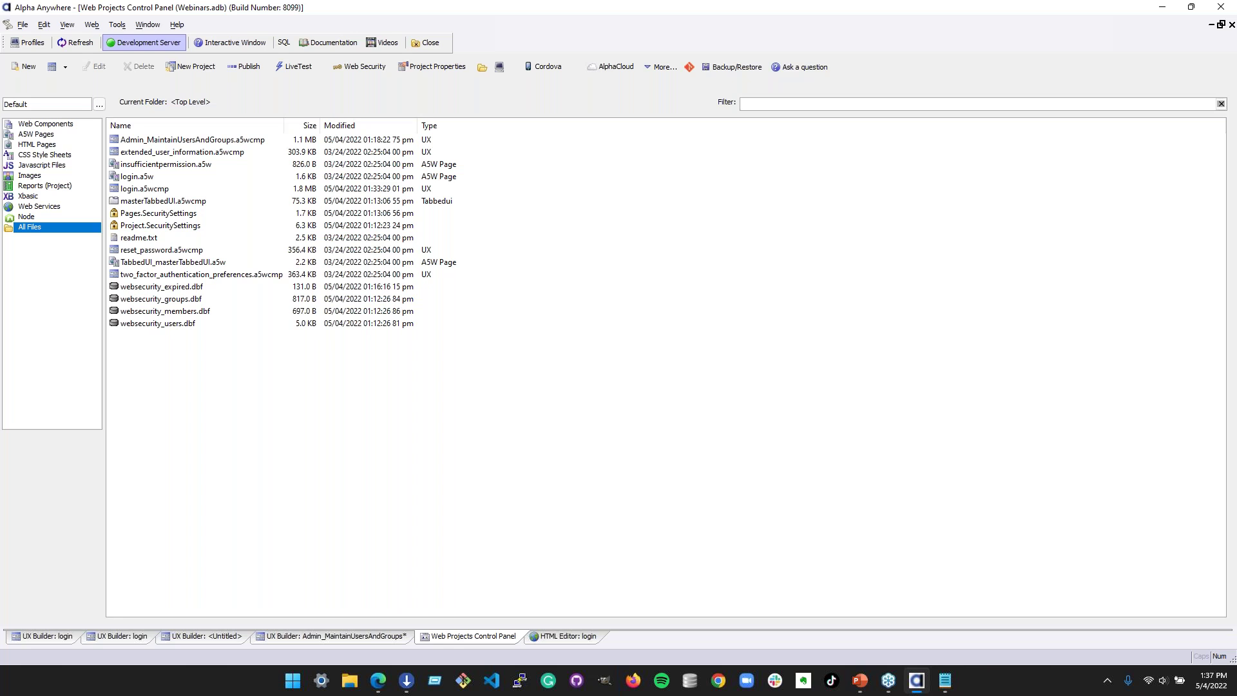
- Show the login component's properties in the UX Builder and review the integrated login setting
left_click(142, 637)
left_click(32, 148)
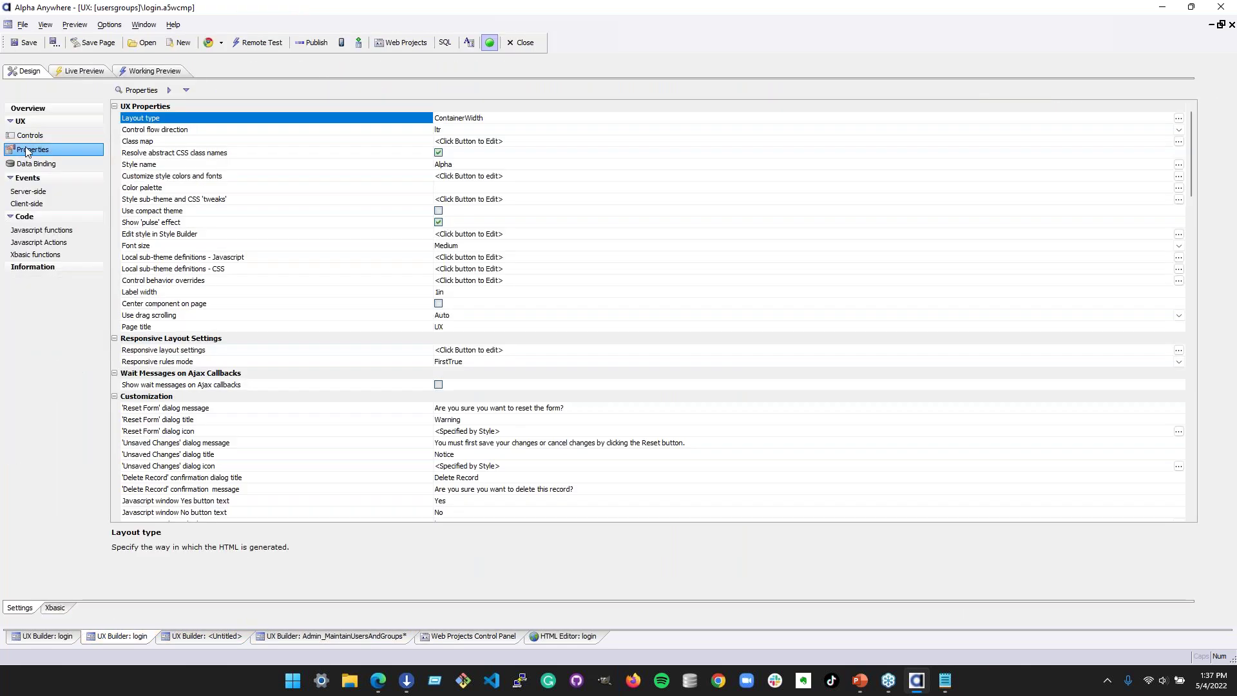
scroll(265, 269, "down", 1)
scroll(262, 269, "down", 8)
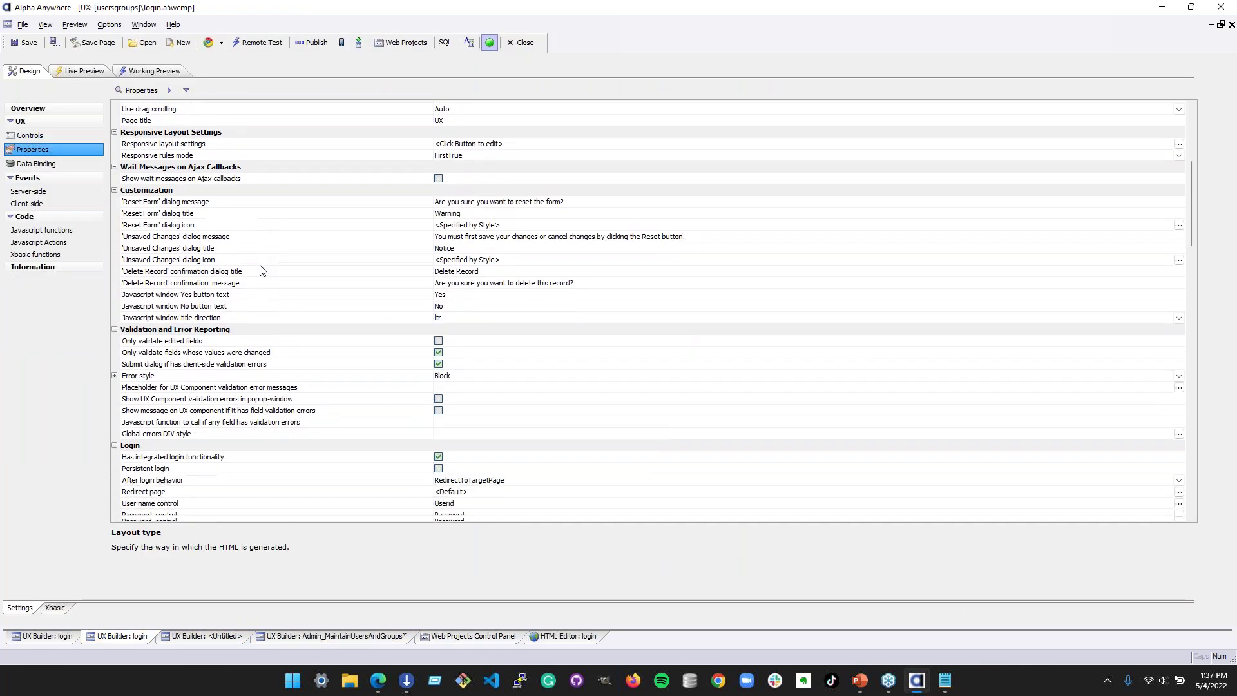
left_click(225, 246)
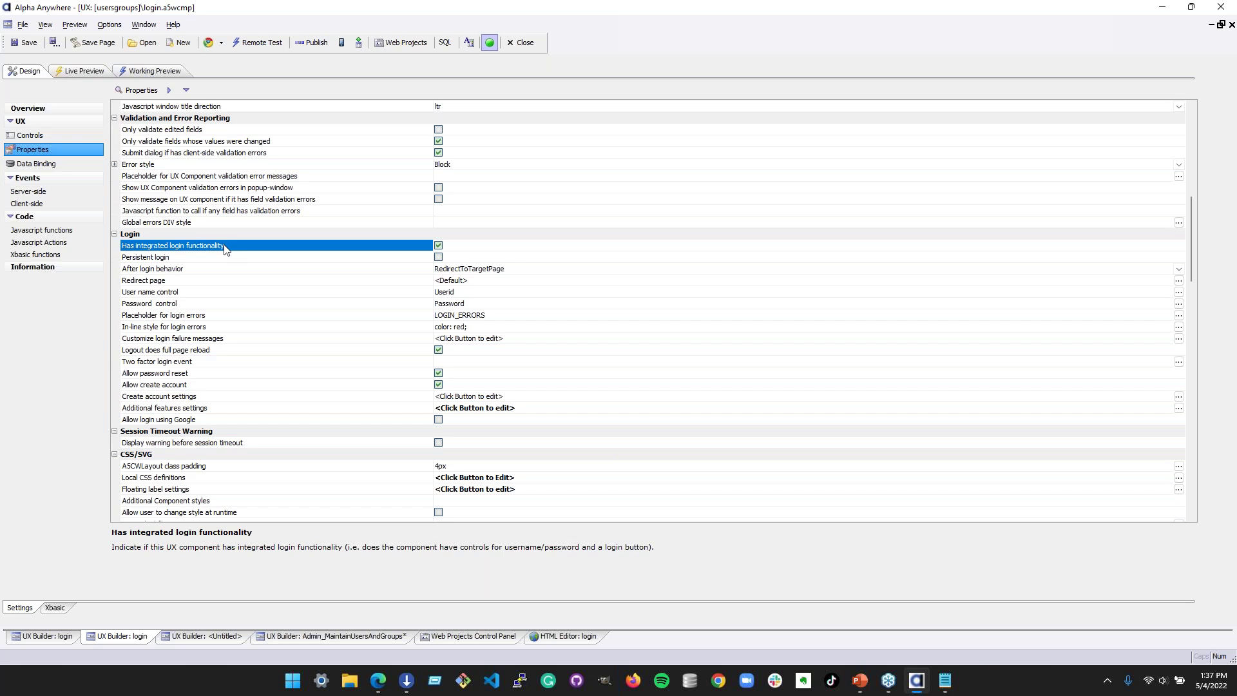
- Inspect the user name, password and login-error placeholder properties, then open Create account settings
left_click(246, 407)
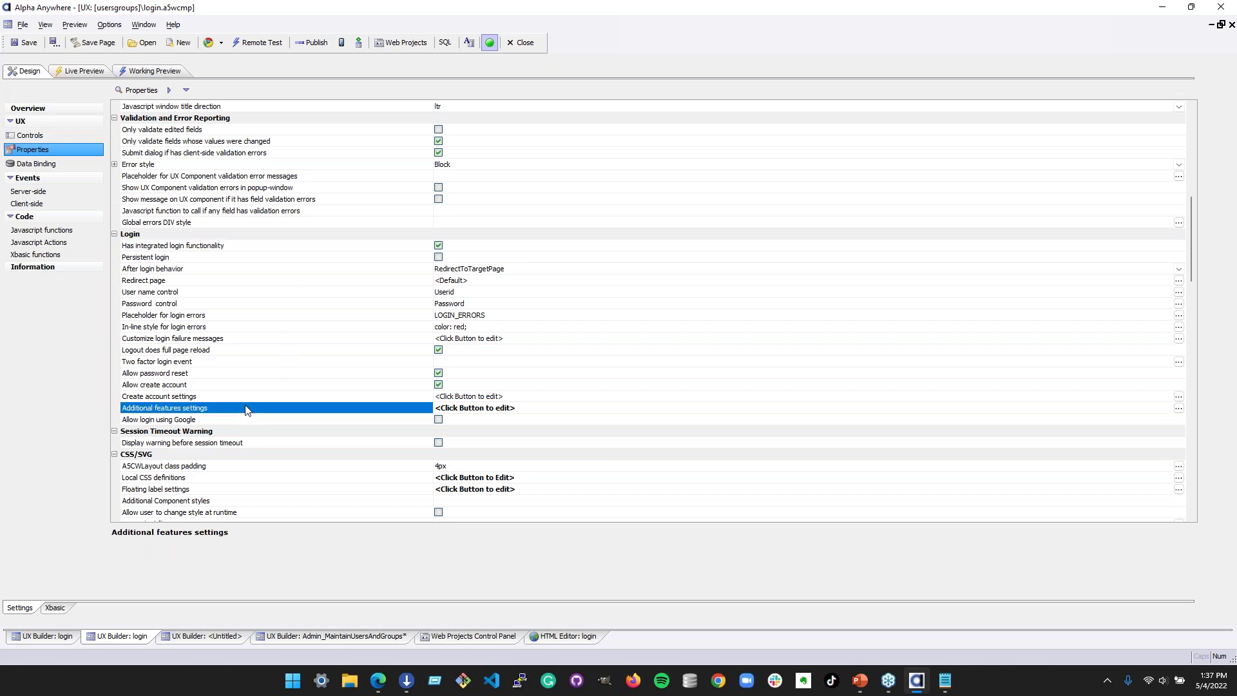
left_click(346, 306)
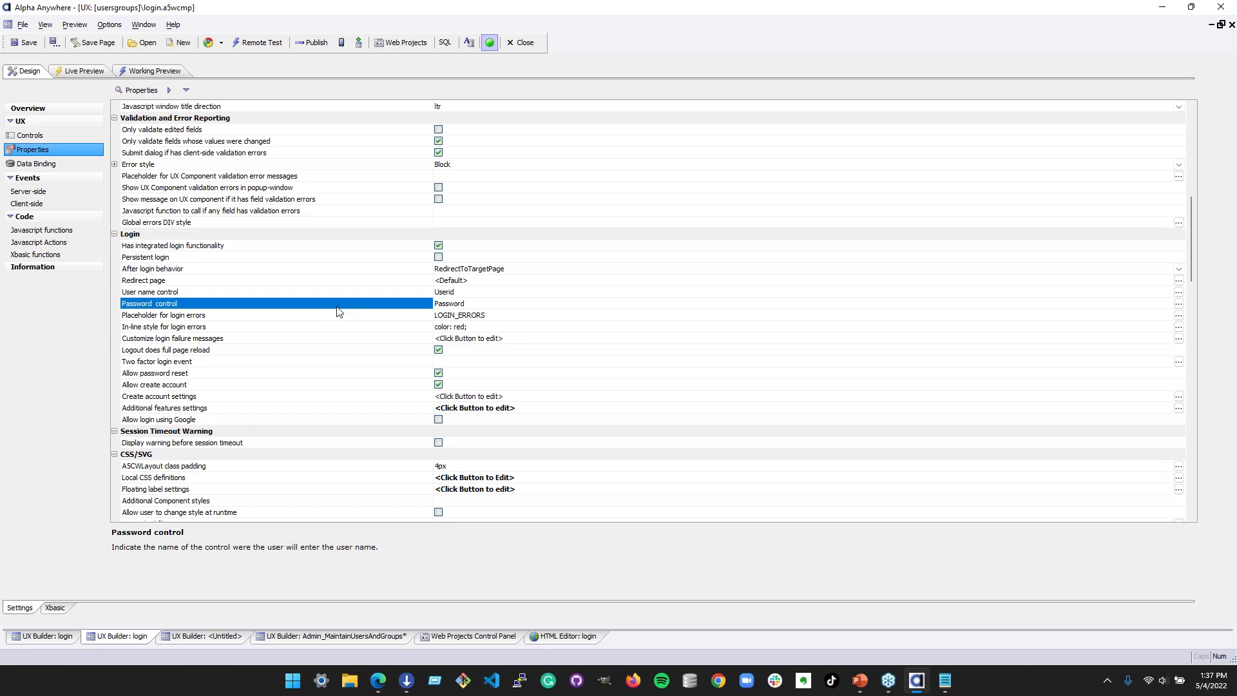
key("Up")
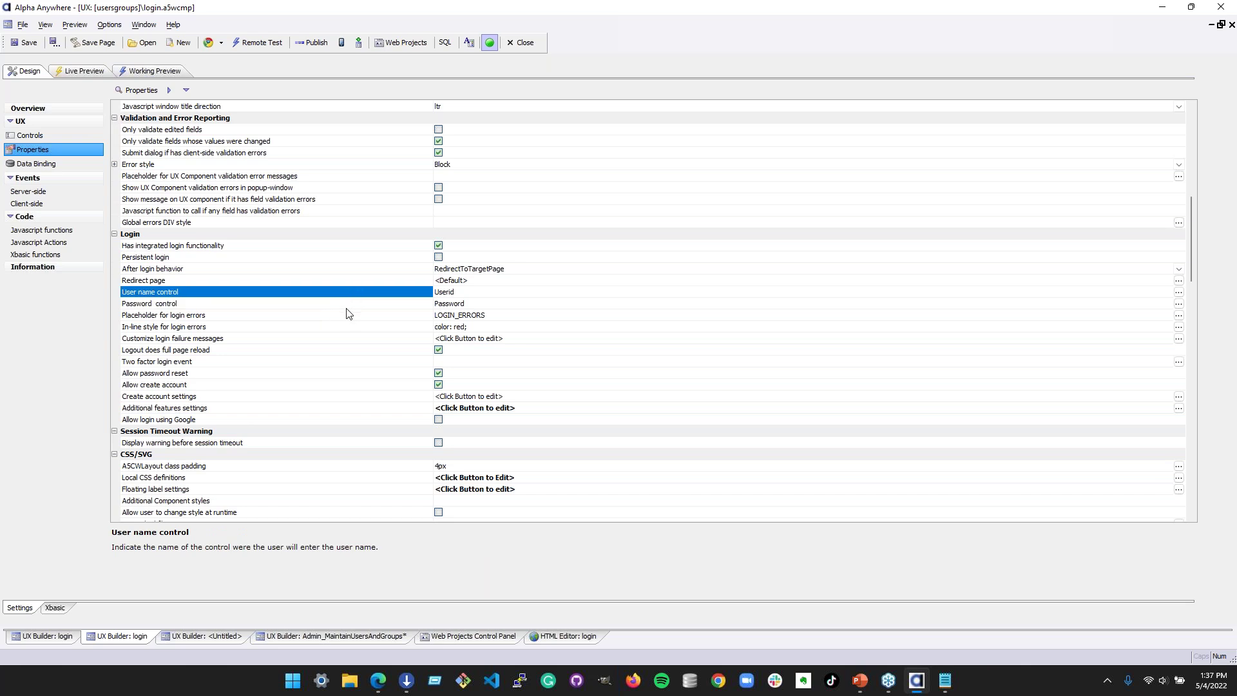
left_click(349, 314)
left_click(374, 306)
left_click(374, 317)
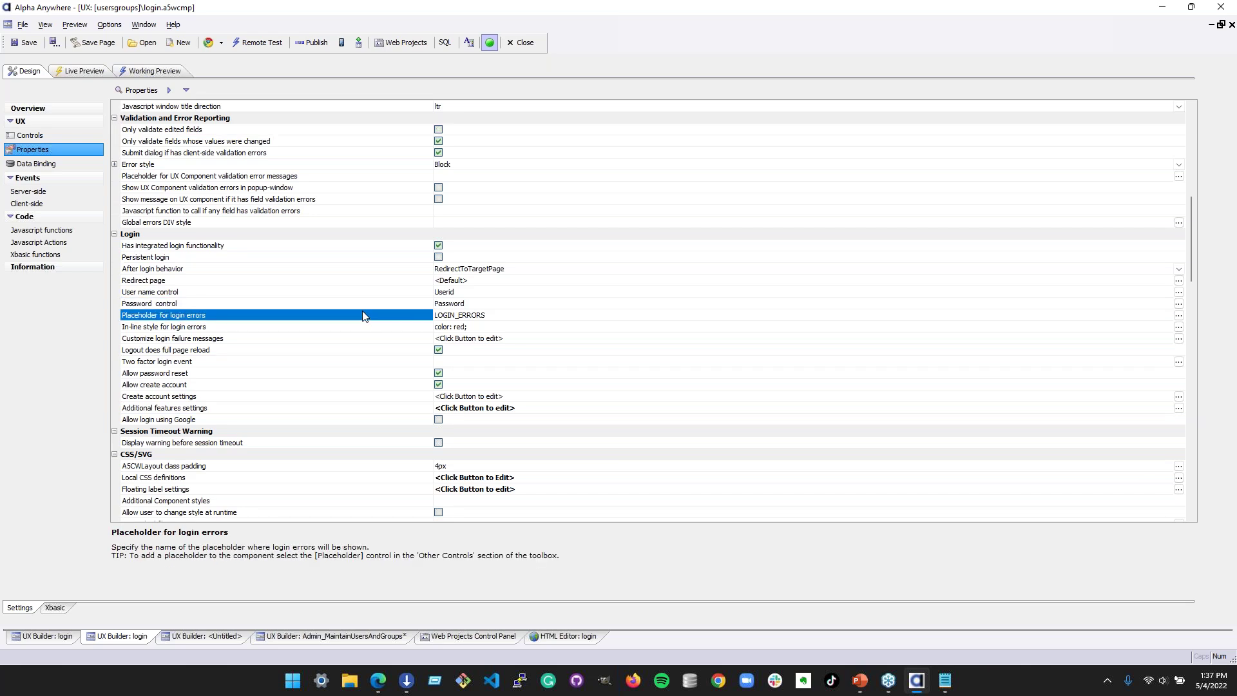
left_click(365, 397)
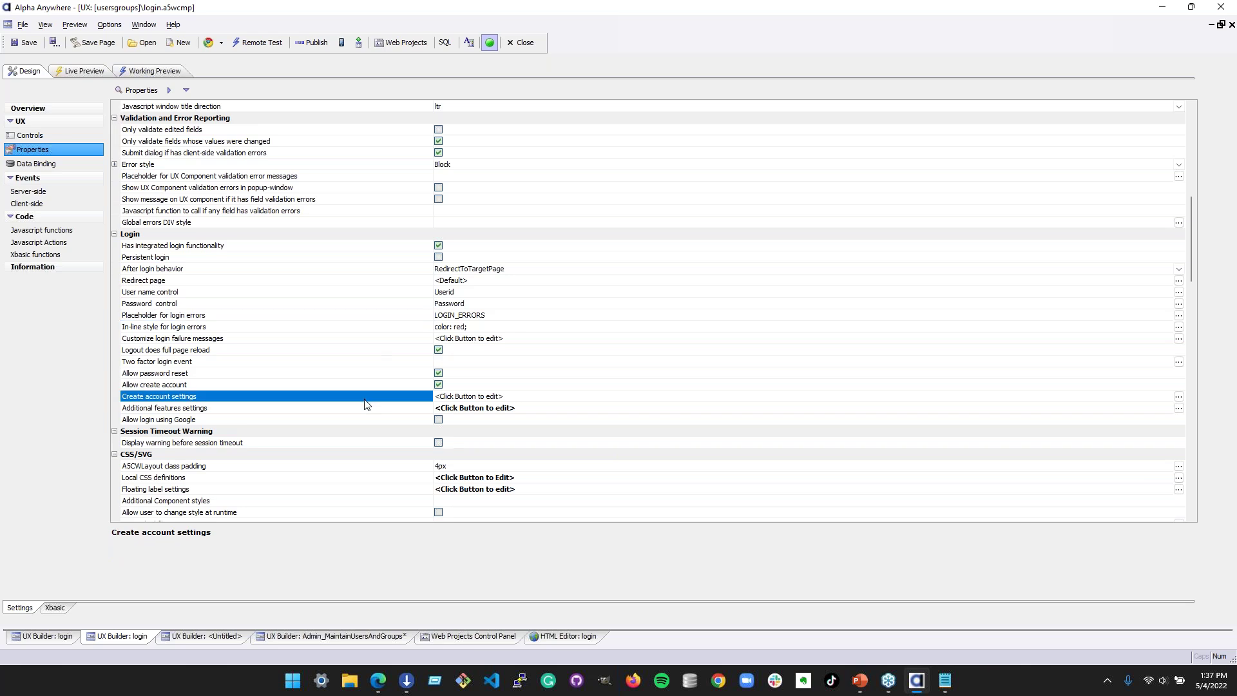
left_click(1178, 398)
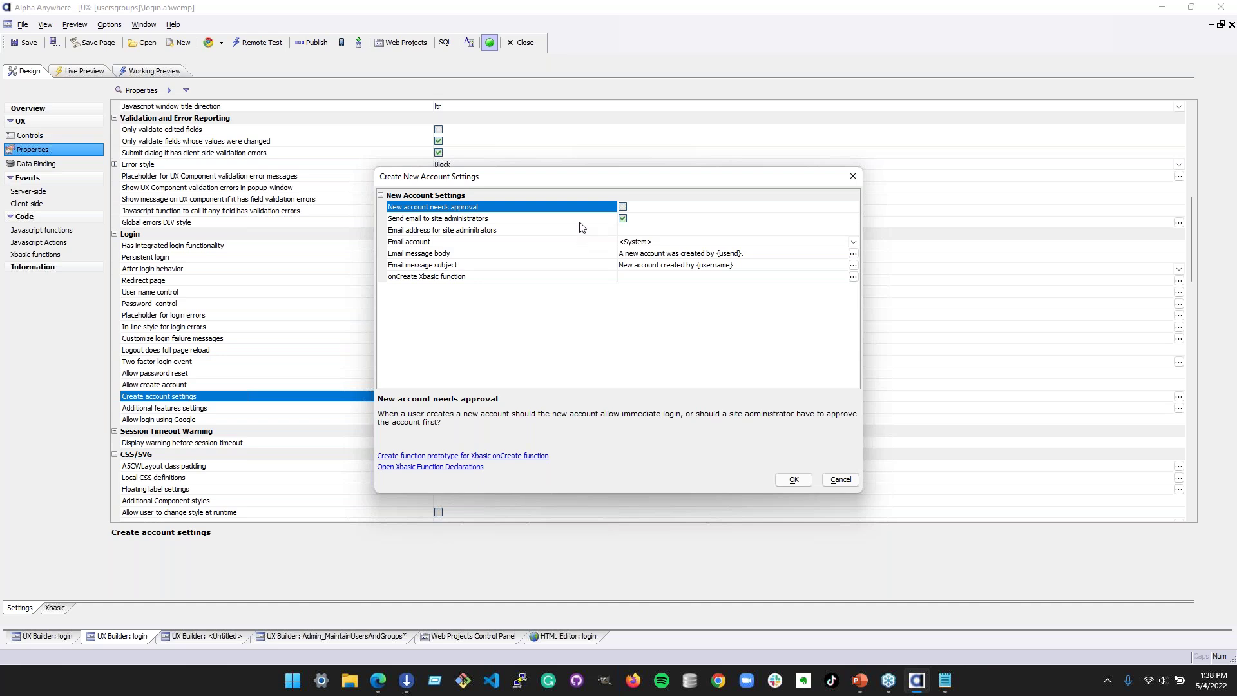
- Review the admin e-mail, e-mail subject and onCreate Xbasic options, then accept the new-account settings
left_click(579, 221)
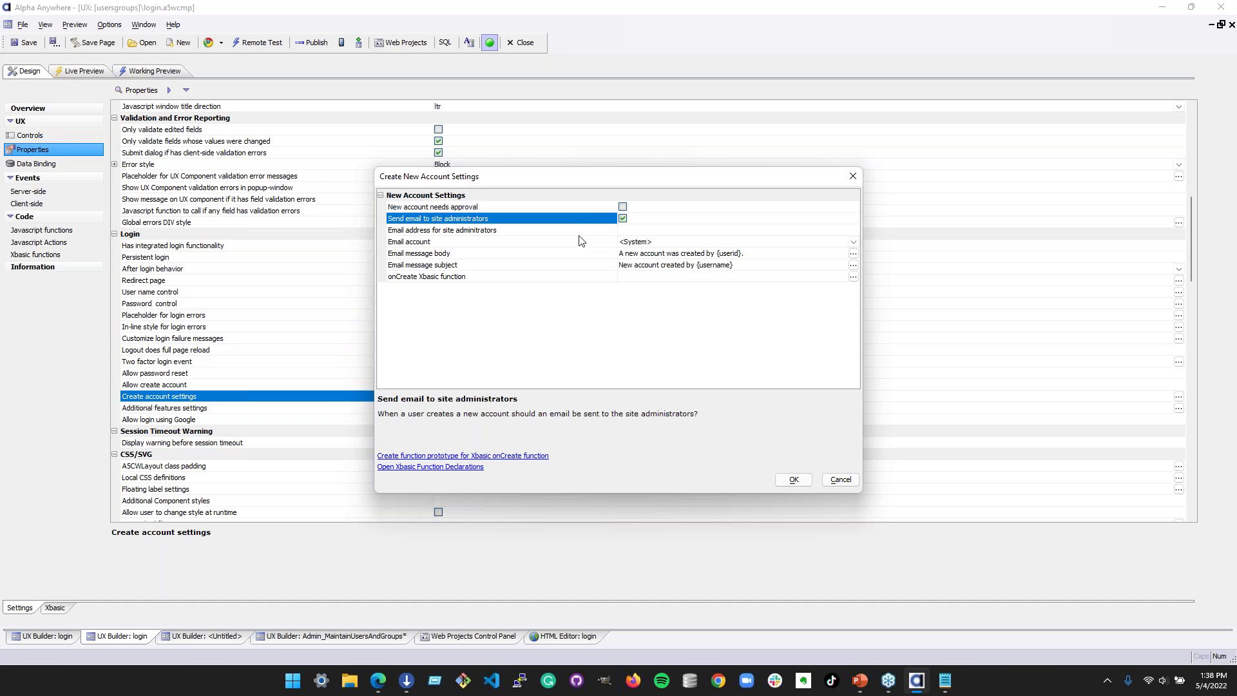
left_click(539, 266)
left_click(531, 278)
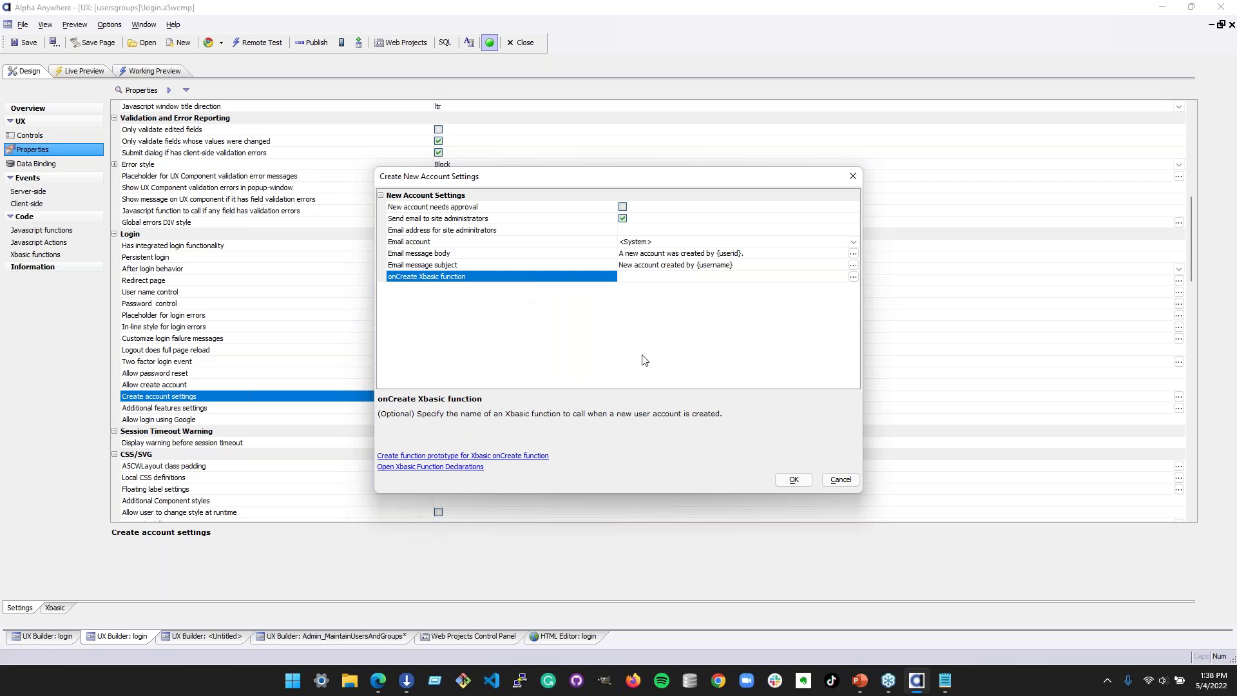
left_click(794, 480)
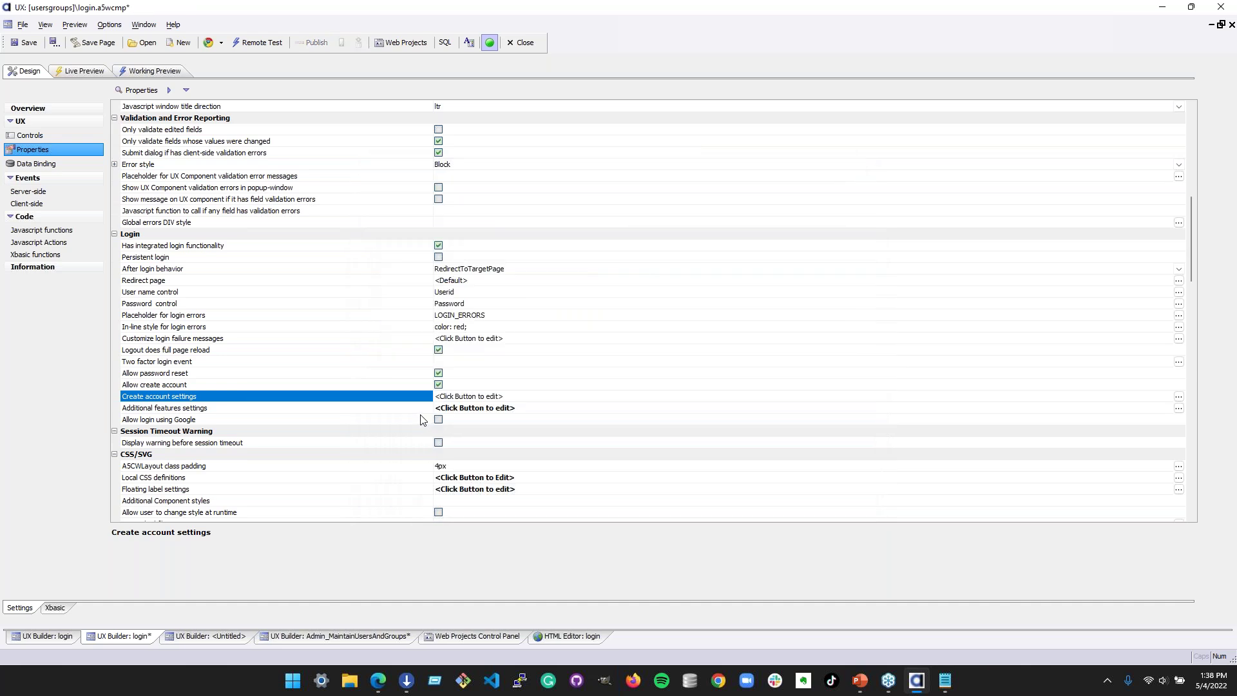
left_click(422, 407)
left_click(1178, 410)
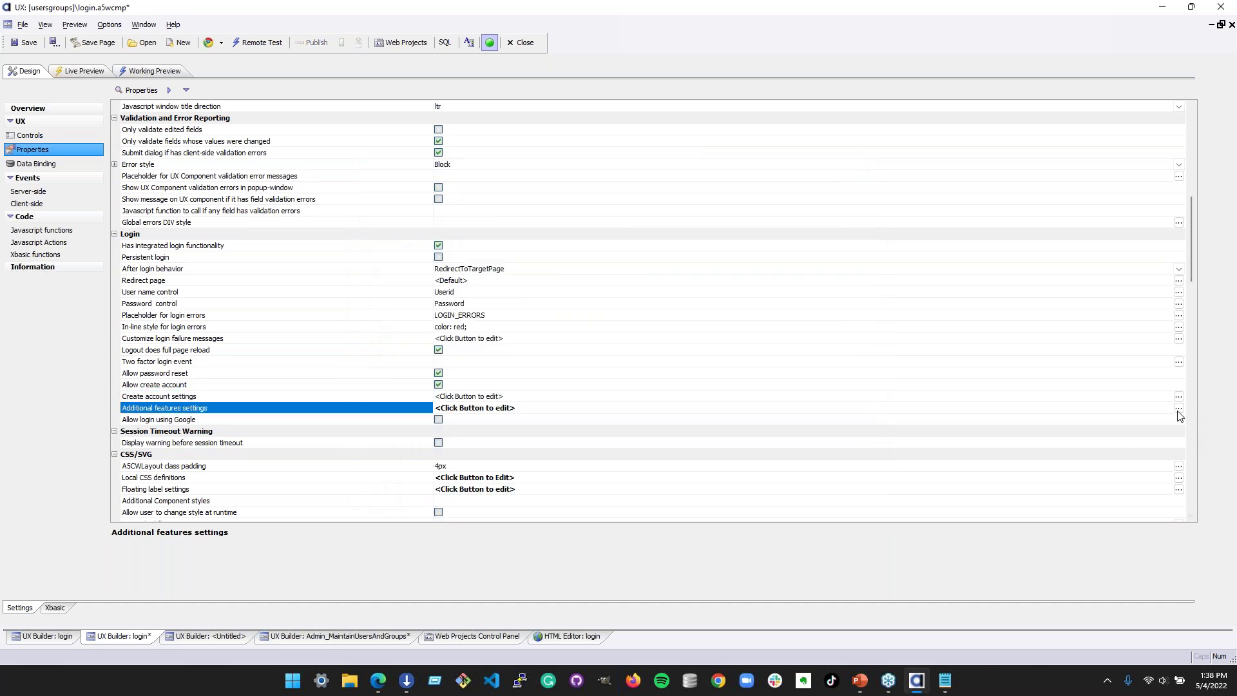
left_click(514, 204)
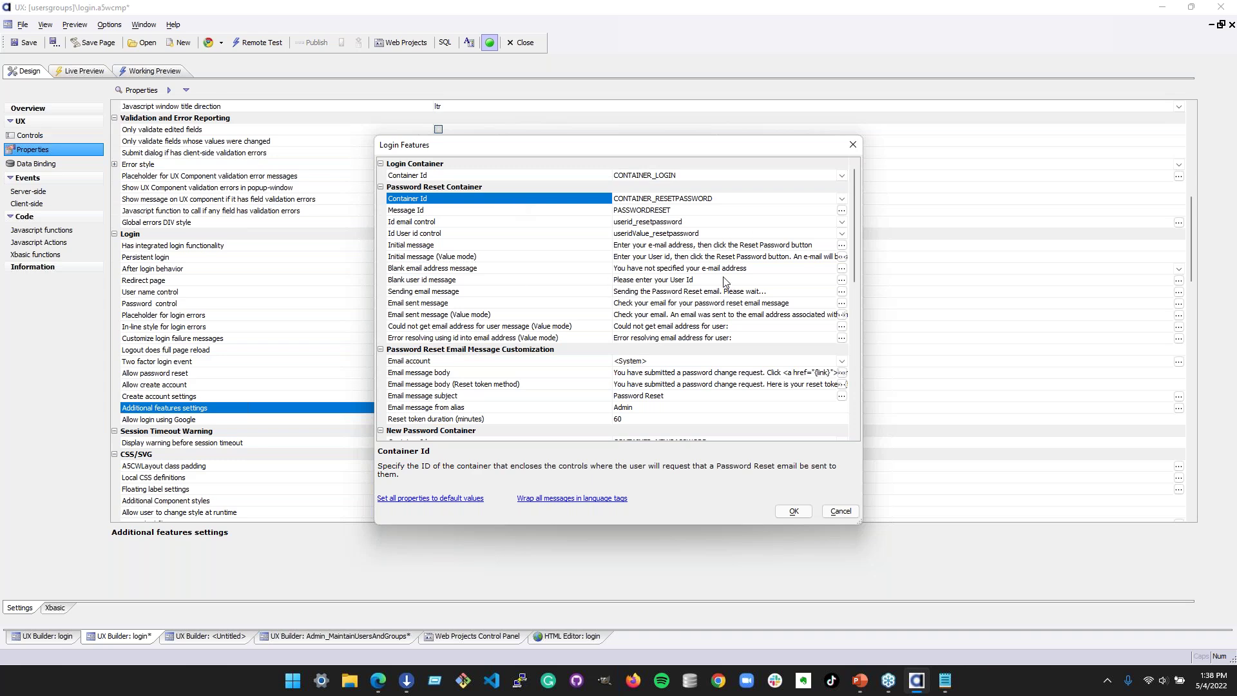
scroll(692, 277, "down", 2)
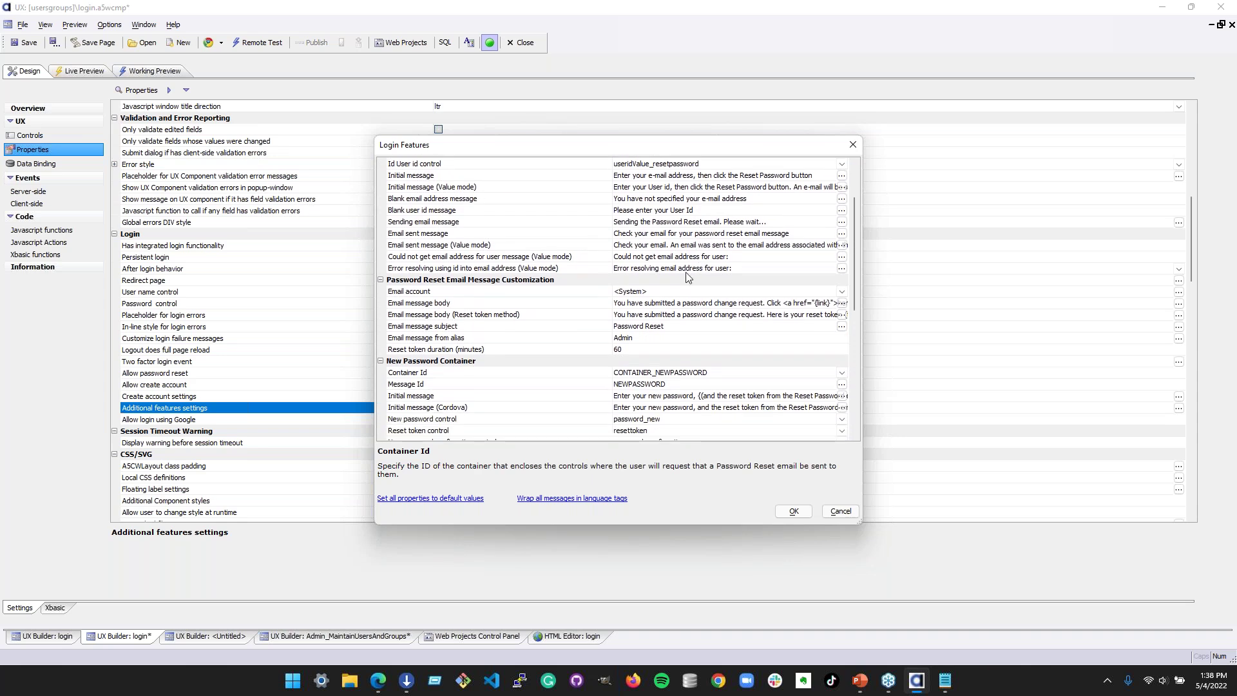
left_click(599, 210)
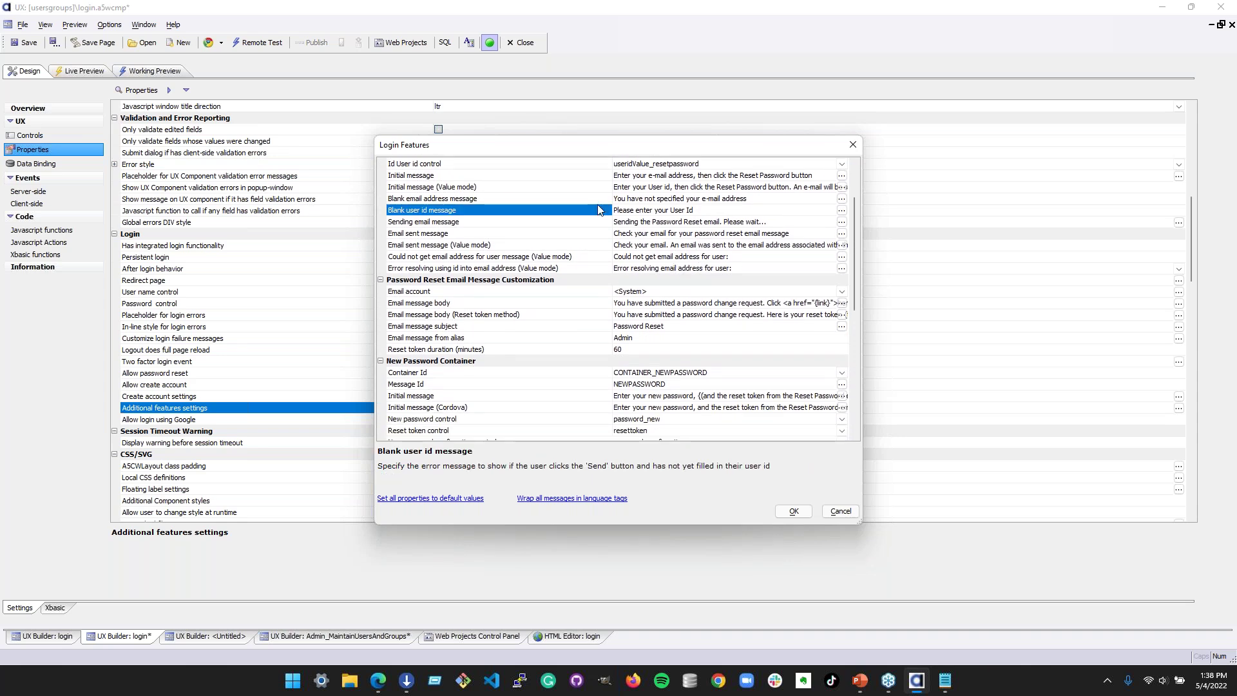
scroll(558, 293, "down", 3)
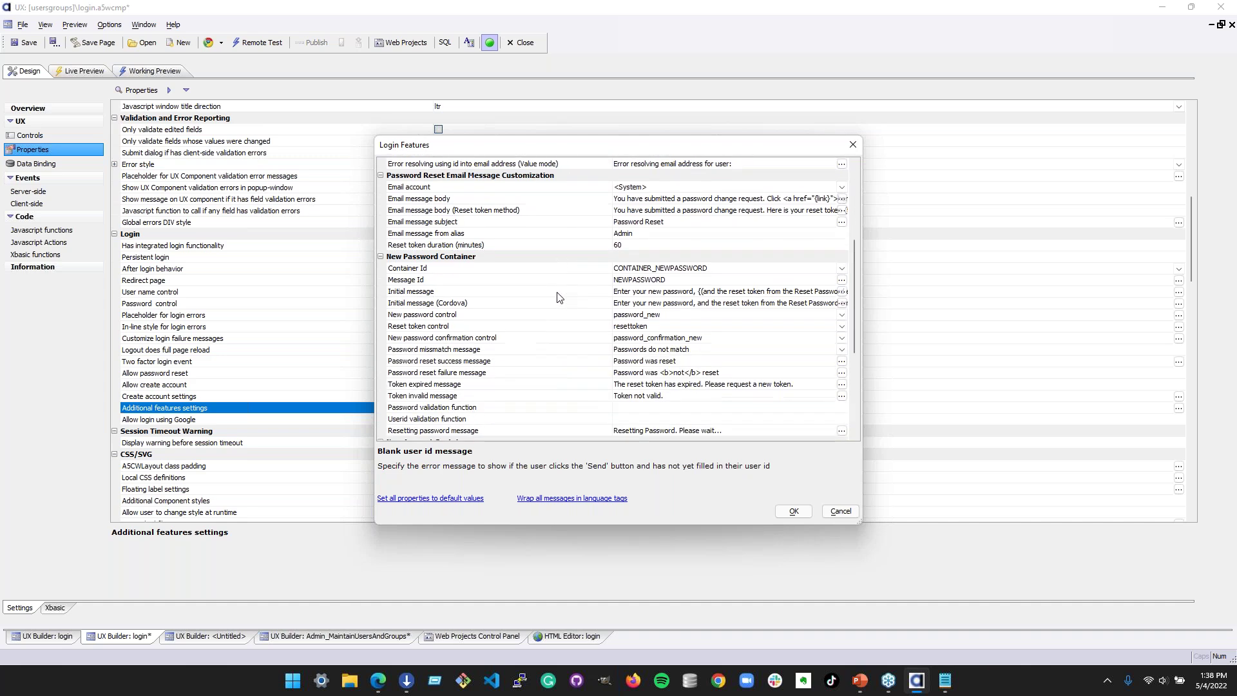
left_click(567, 188)
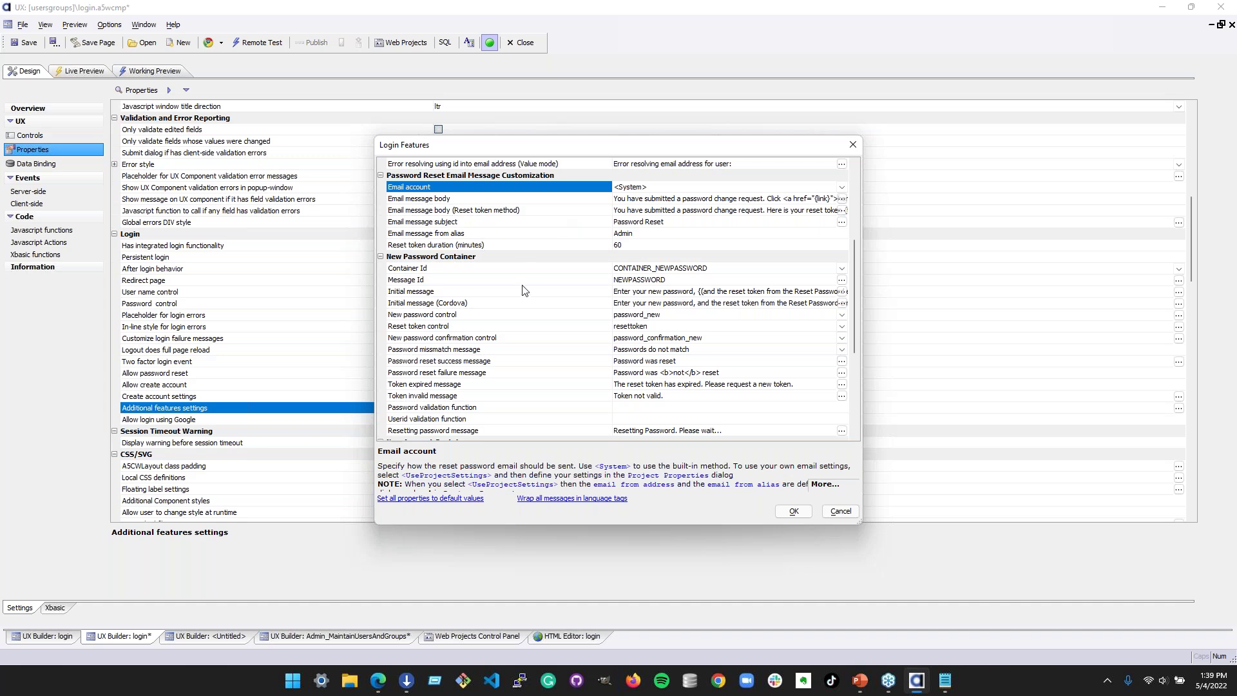
scroll(523, 290, "down", 3)
scroll(522, 271, "up", 4)
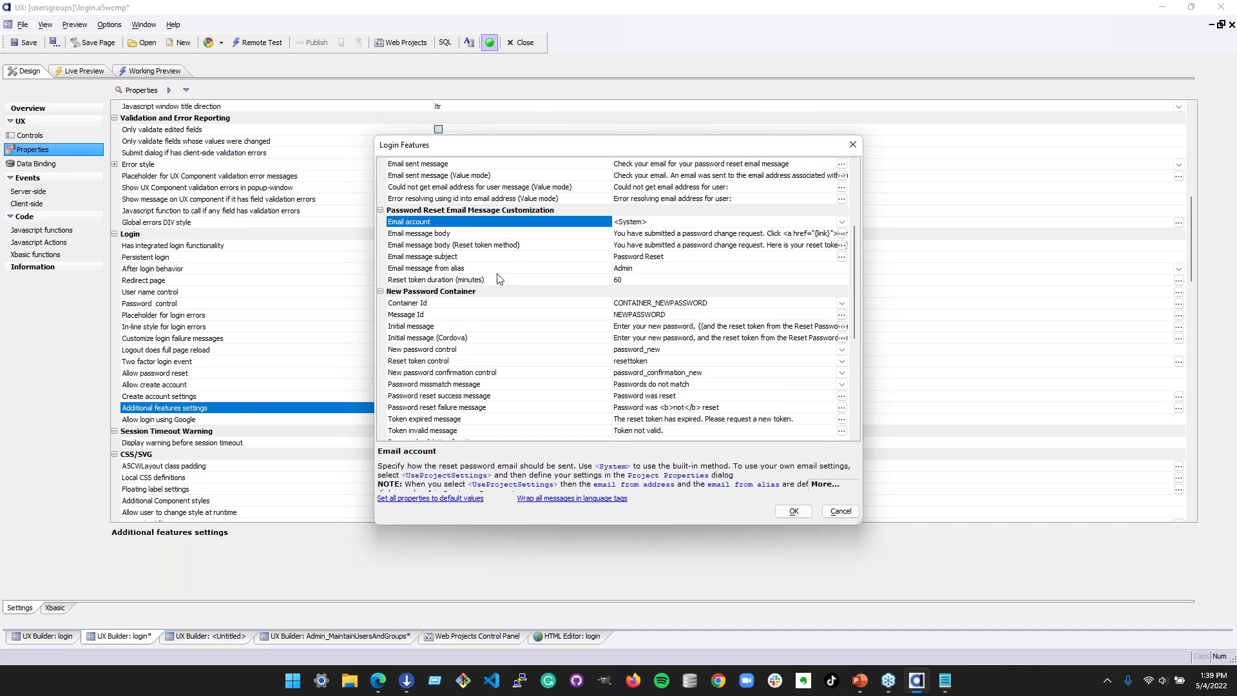
scroll(508, 268, "down", 3)
left_click(522, 211)
scroll(515, 332, "down", 3)
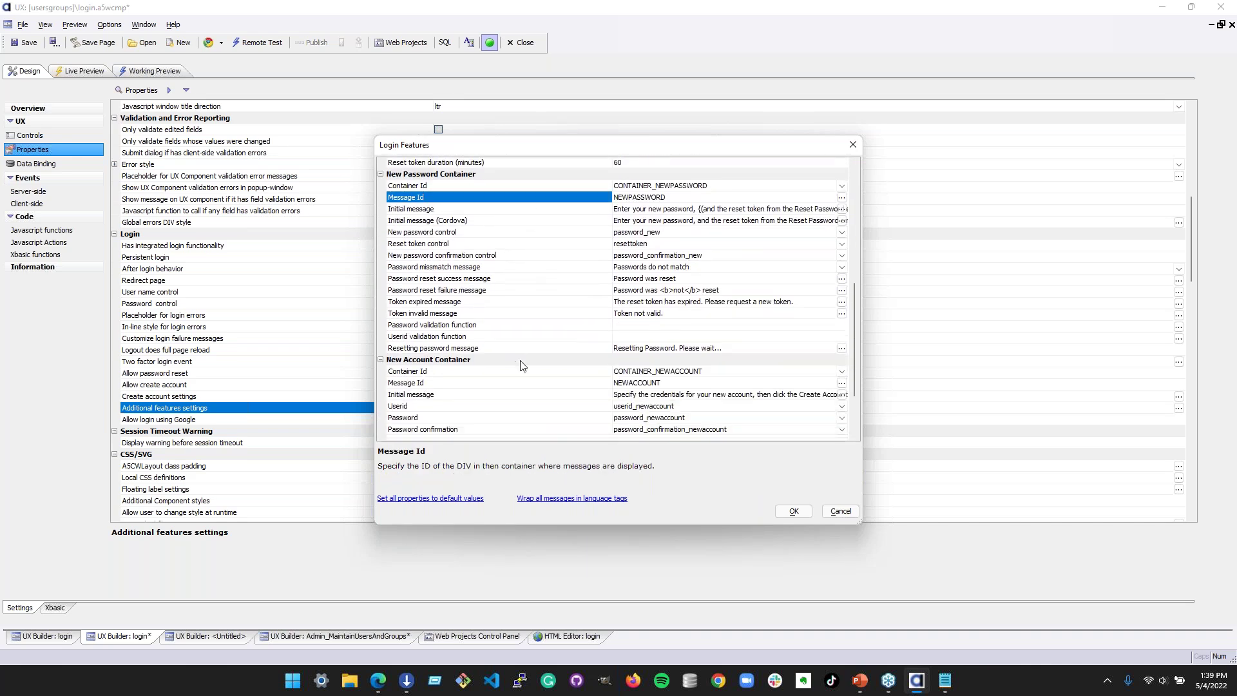
left_click(536, 298)
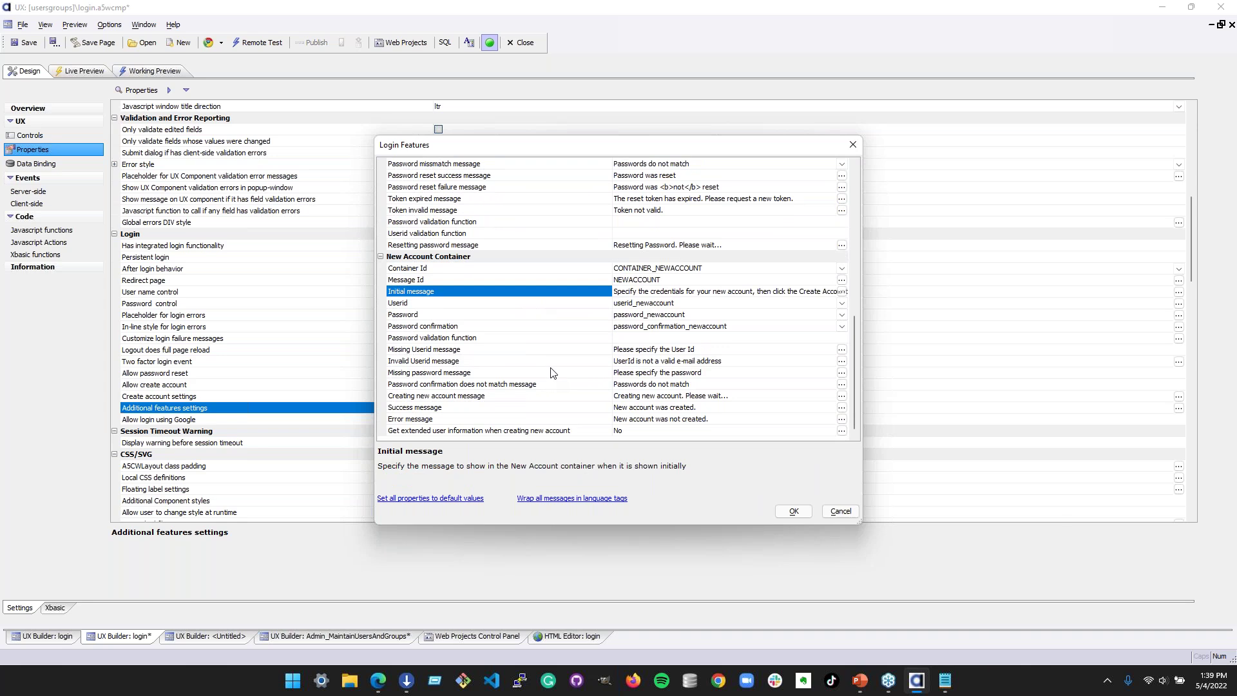
left_click(840, 512)
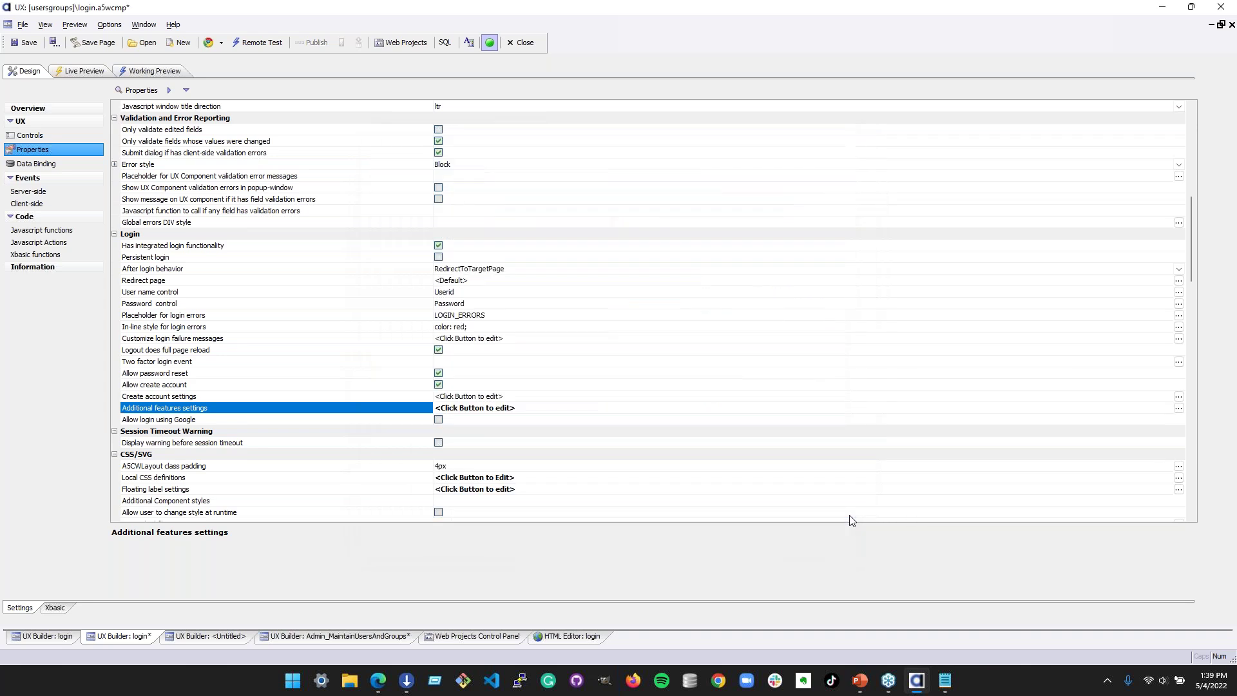
left_click(375, 386)
left_click(371, 375)
left_click(374, 386)
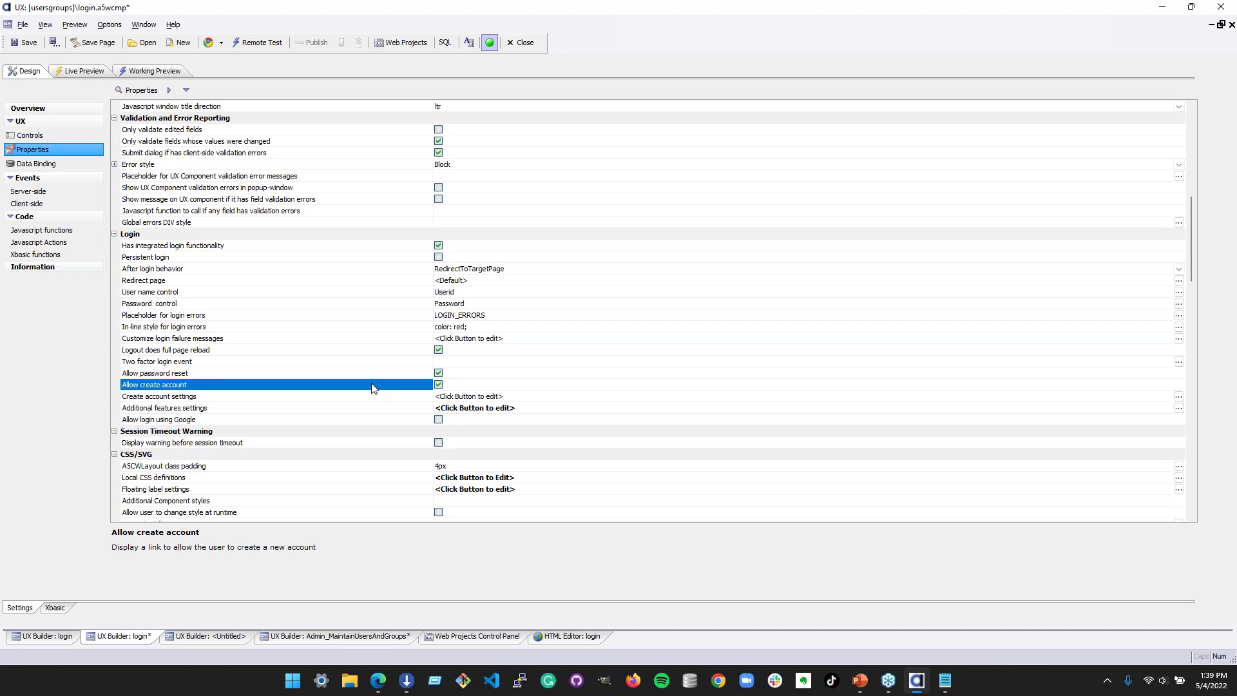
left_click(439, 384)
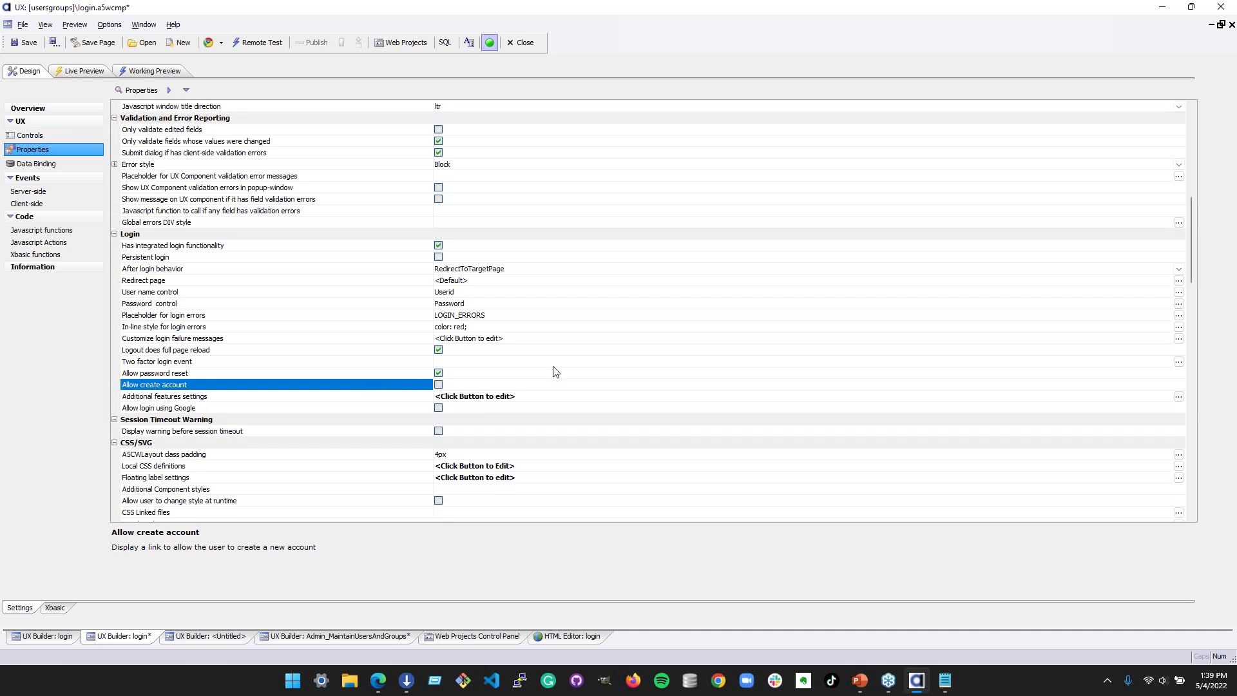
left_click(438, 385)
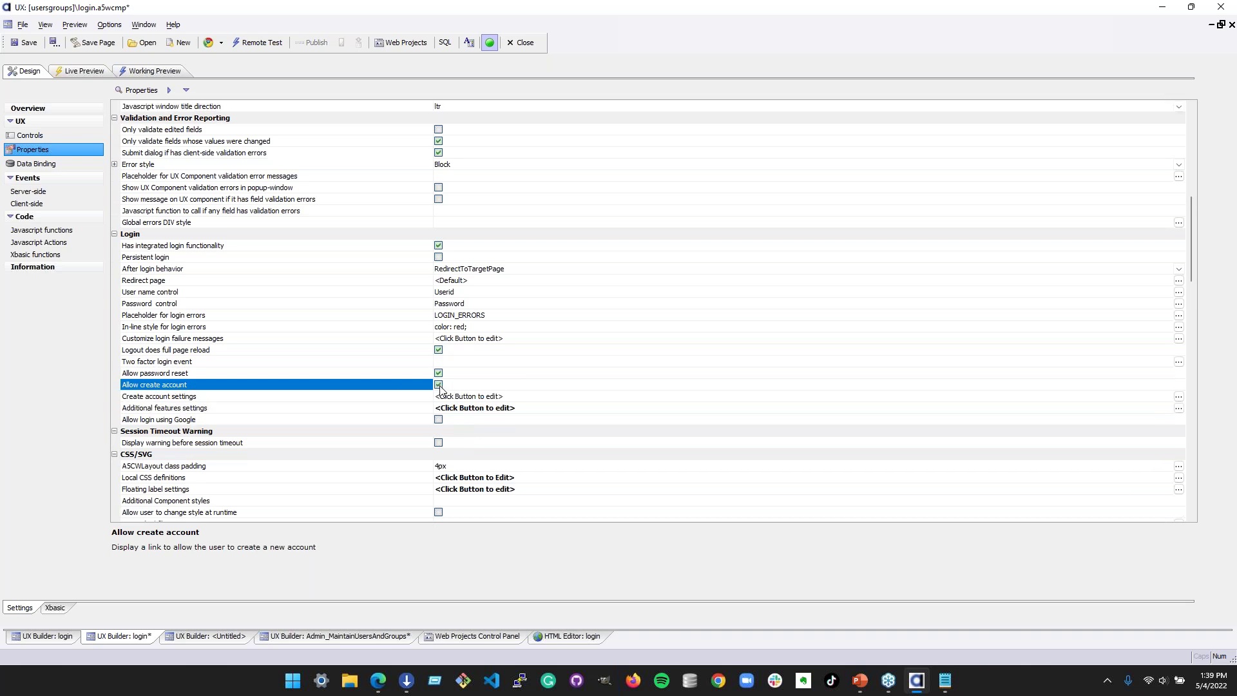
left_click(337, 351)
left_click(328, 362)
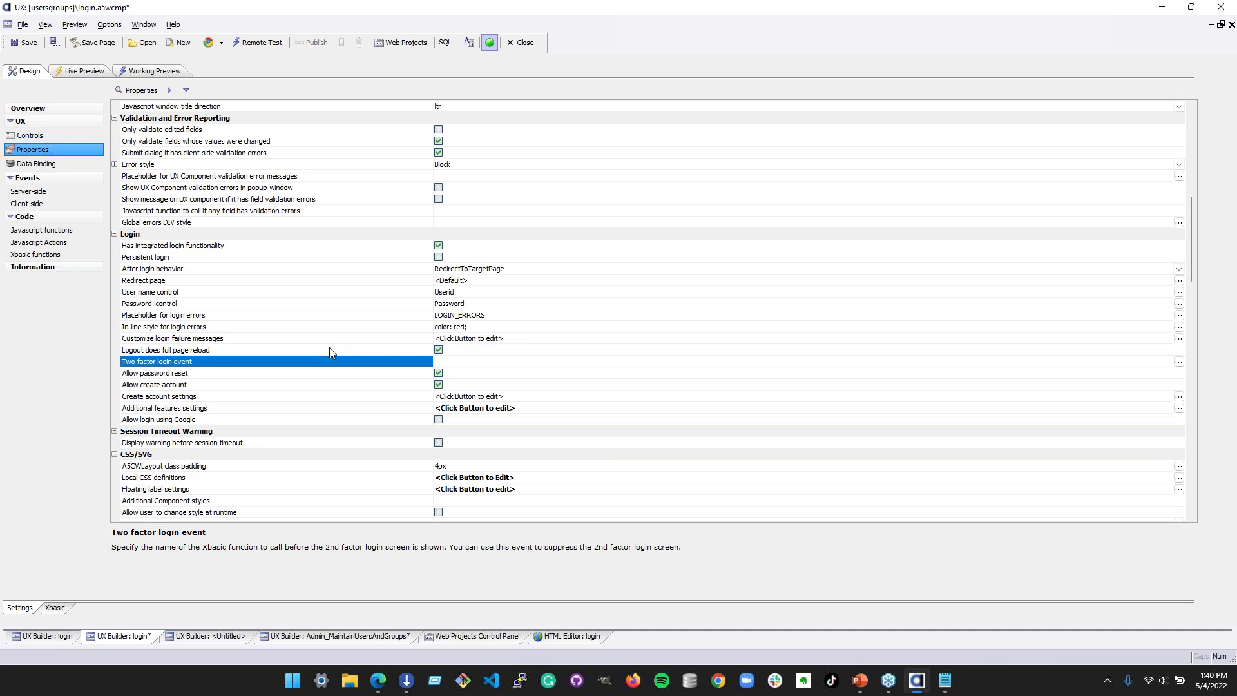
scroll(330, 353, "down", 1)
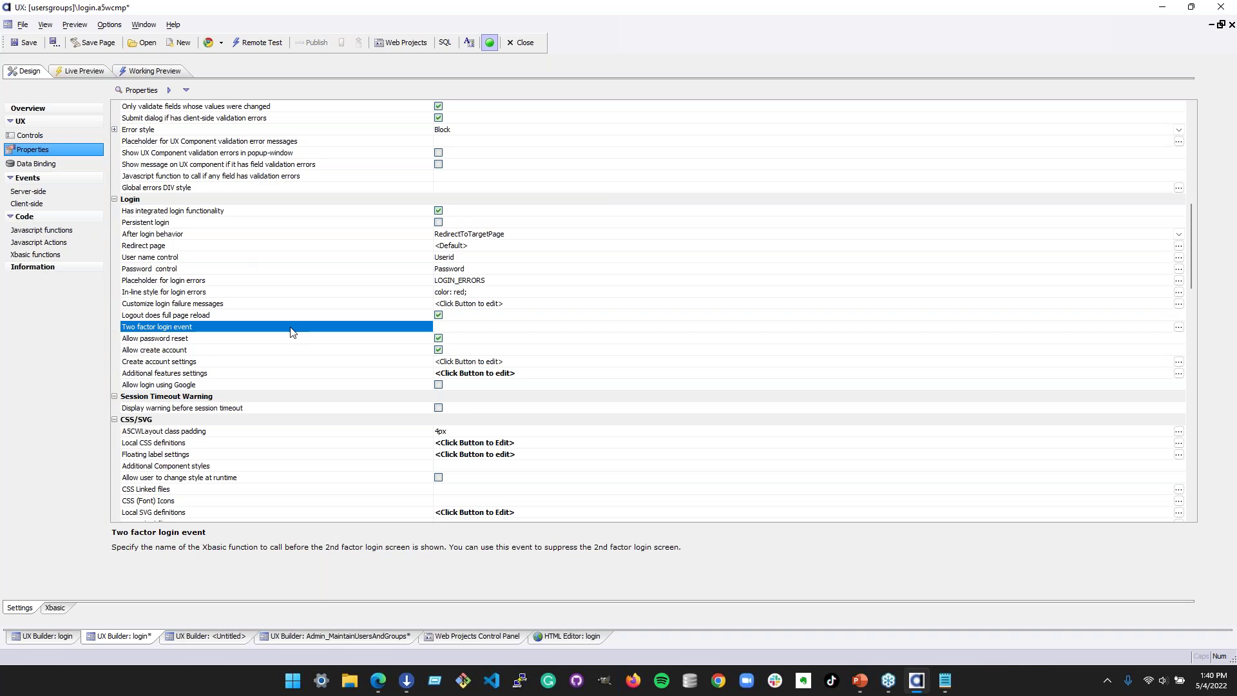
left_click(274, 385)
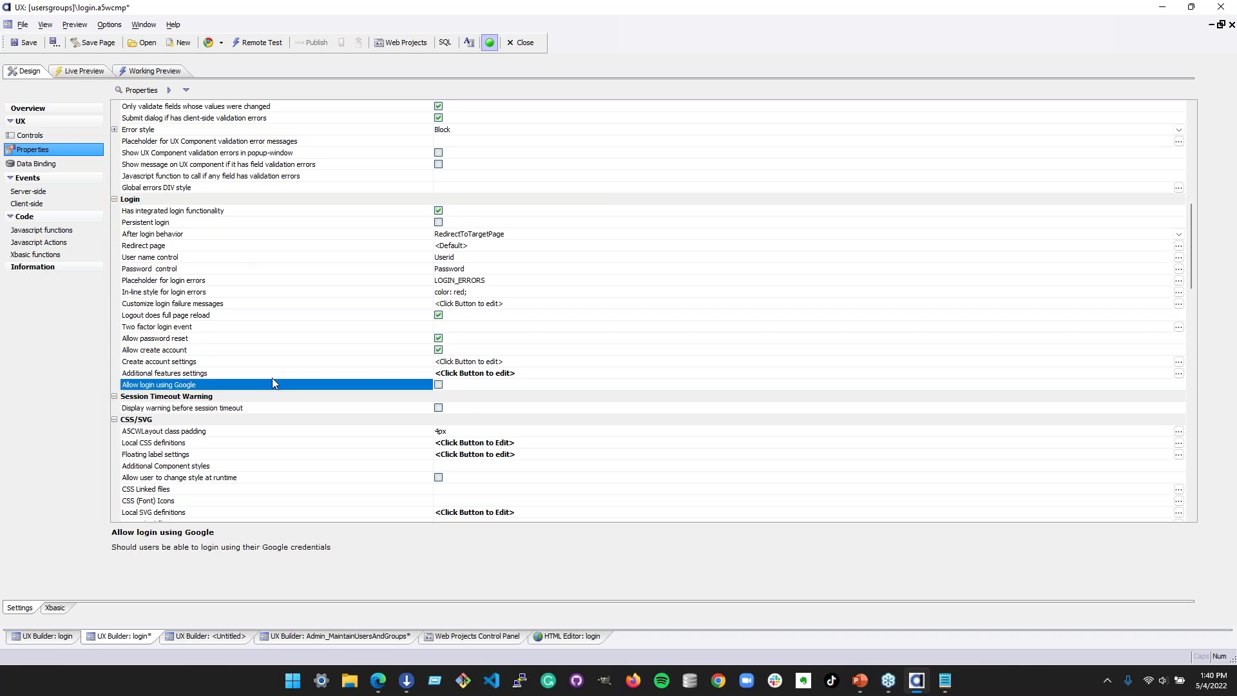
- Browse the Security Configuration's Login Options, User Id/Password, Data Recovery and Customization tabs
left_click(478, 637)
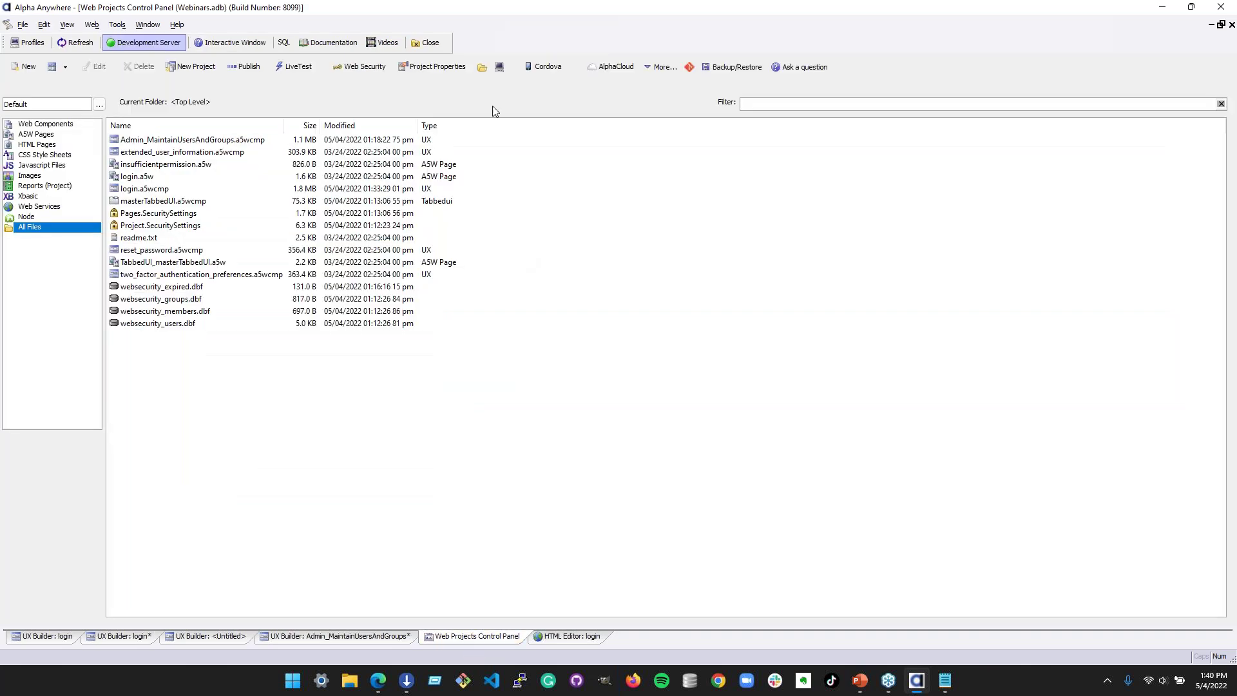
left_click(359, 66)
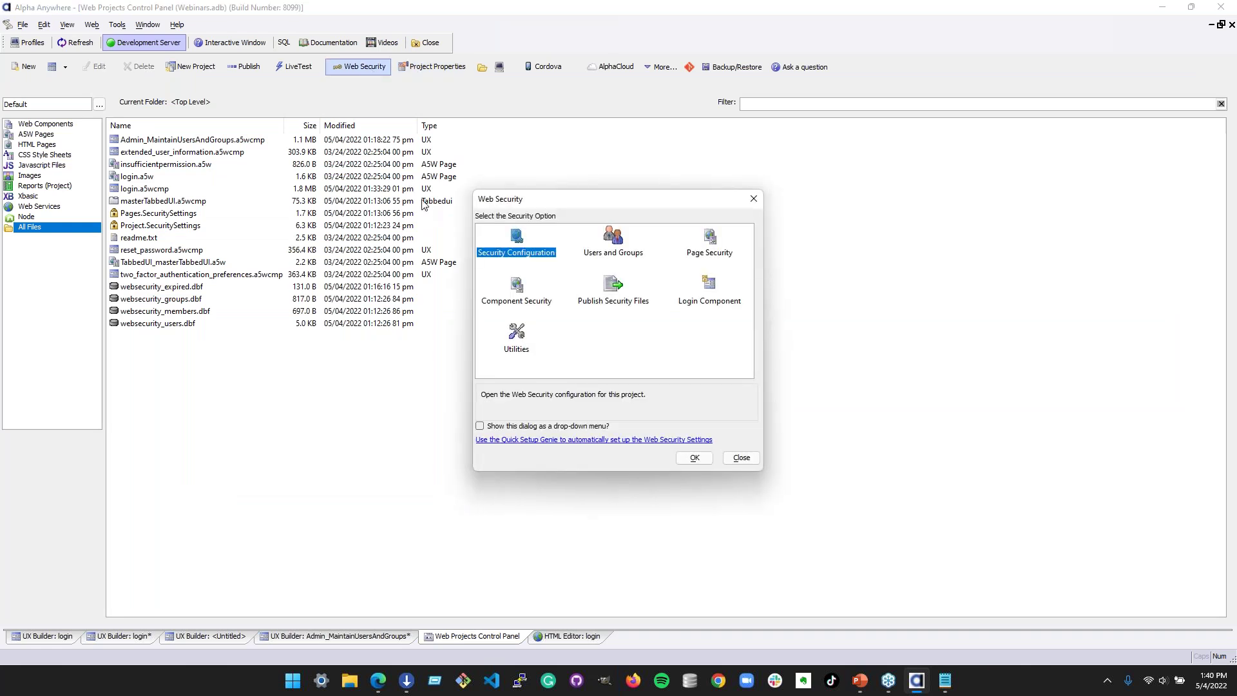
double_click(506, 243)
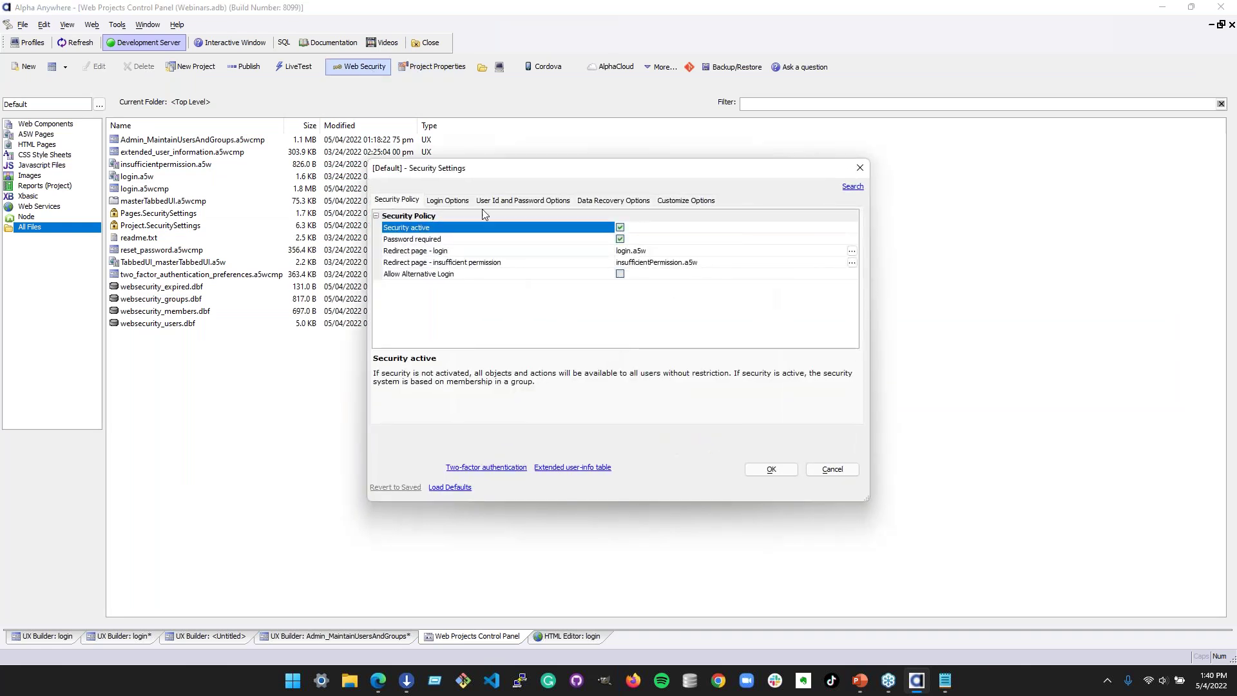
left_click(453, 202)
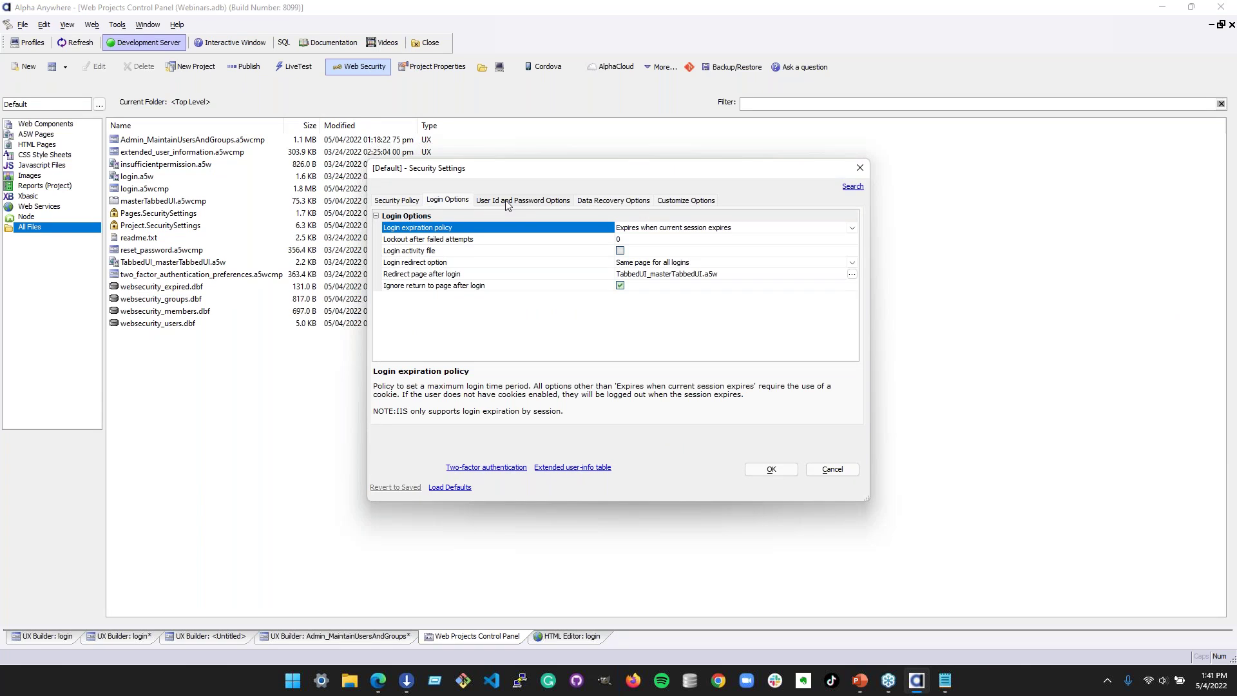
left_click(507, 203)
left_click(588, 203)
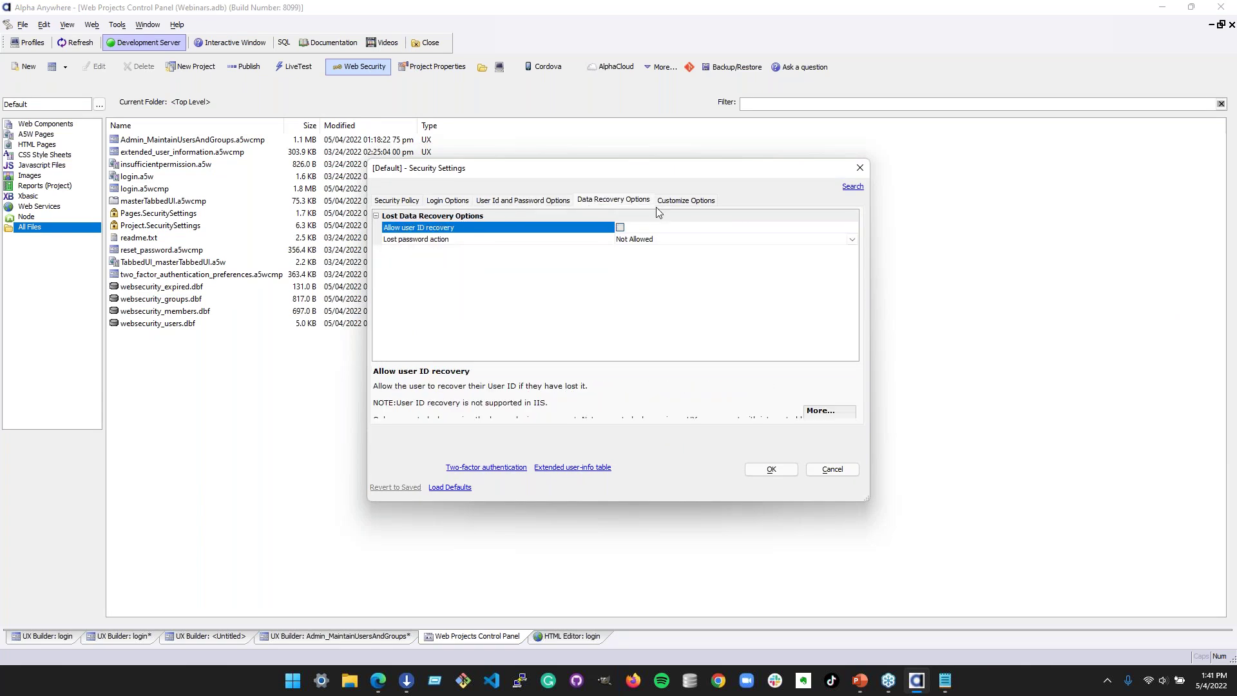
left_click(684, 201)
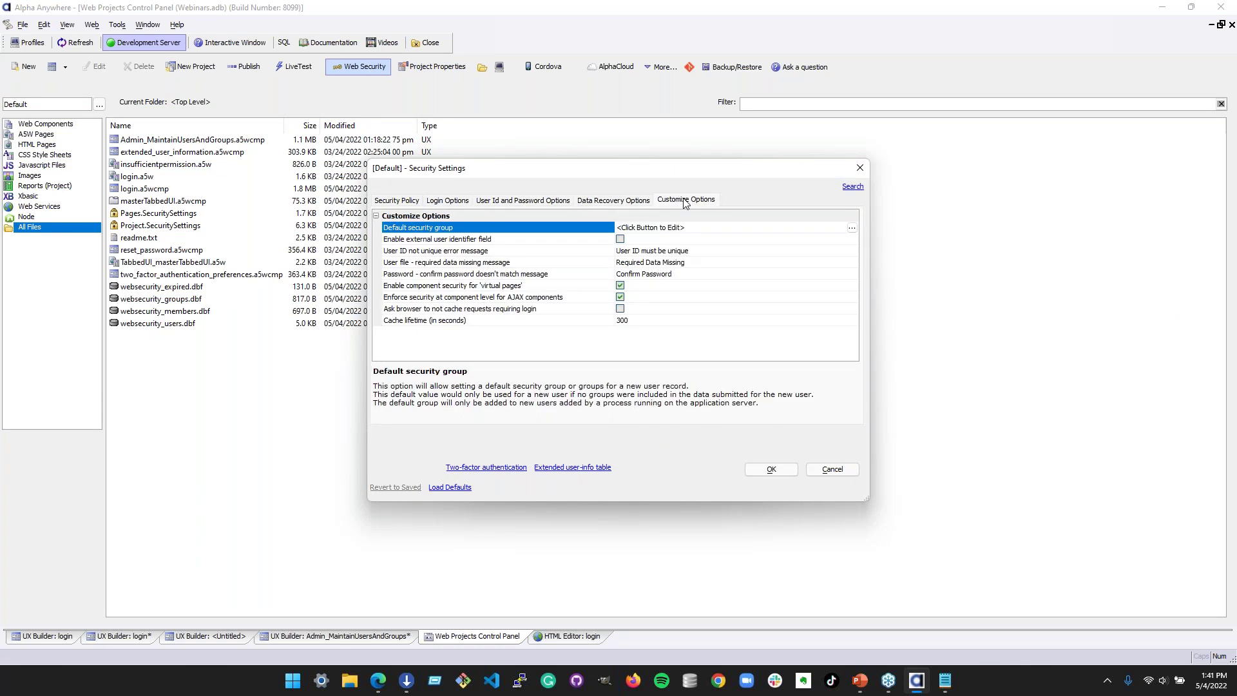
- Close the security dialogs and bring up the Web Project Properties
left_click(854, 169)
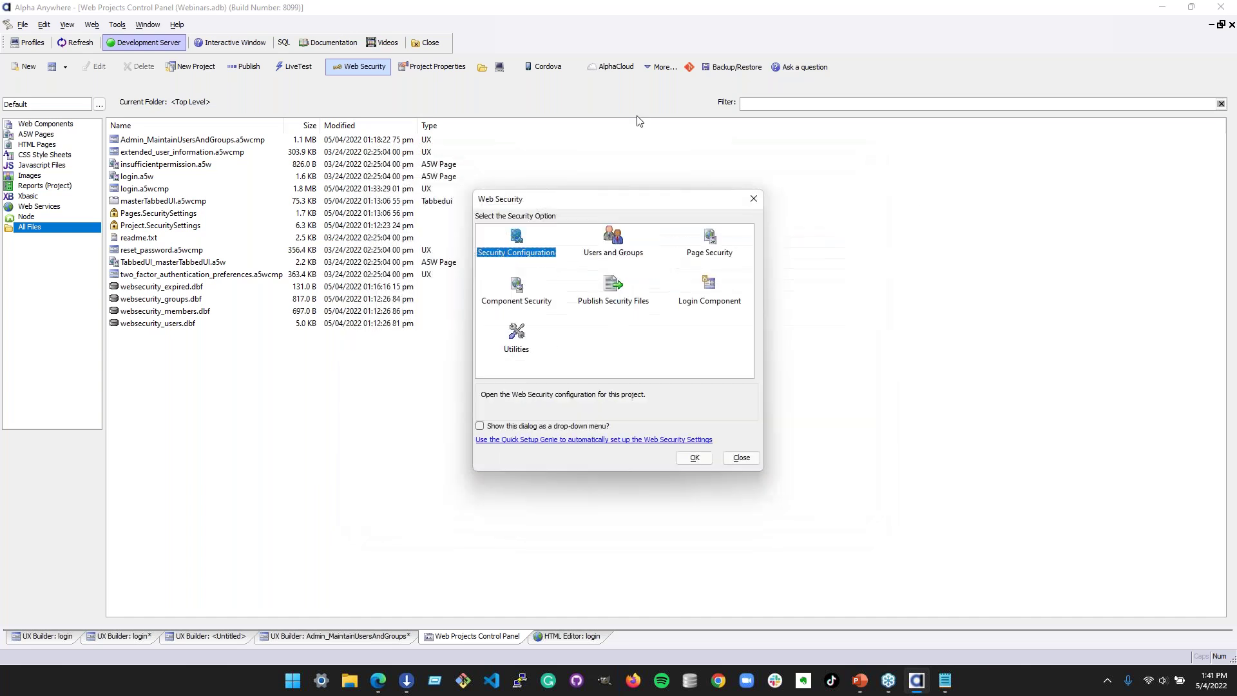
left_click(740, 457)
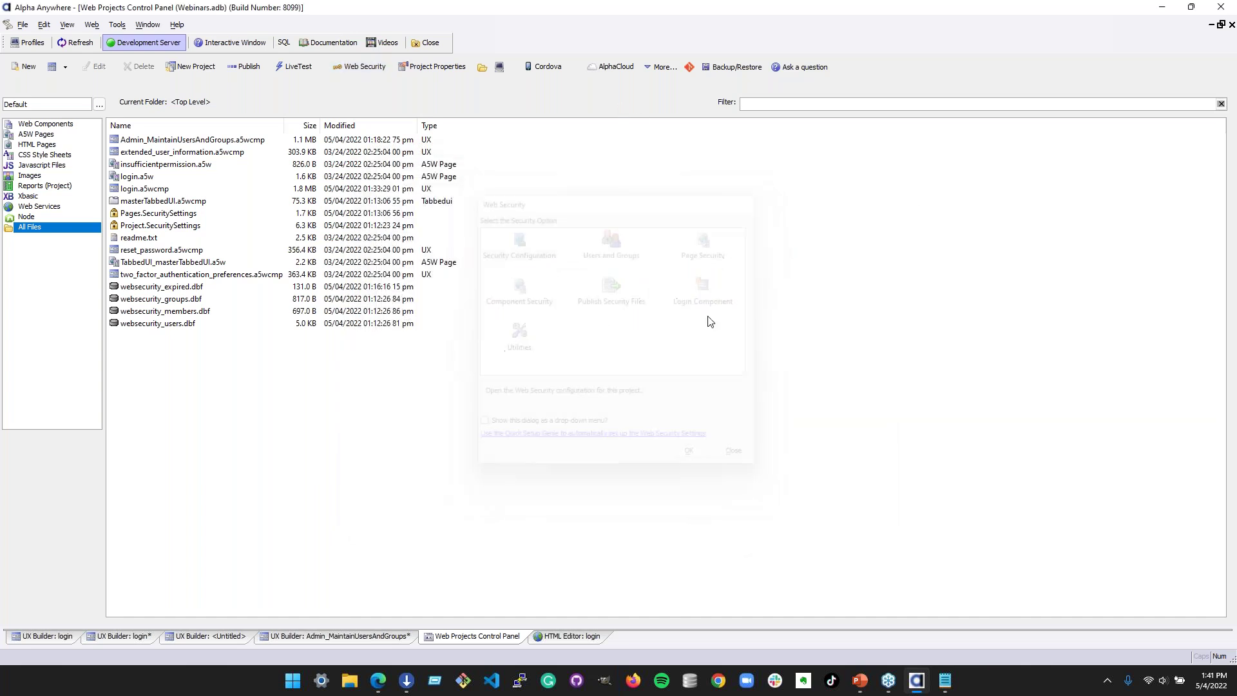
left_click(448, 71)
- Expand Extended user security info and Two-factor Authentication to view the Twilio account SID setting
scroll(538, 347, "down", 5)
scroll(538, 347, "down", 8)
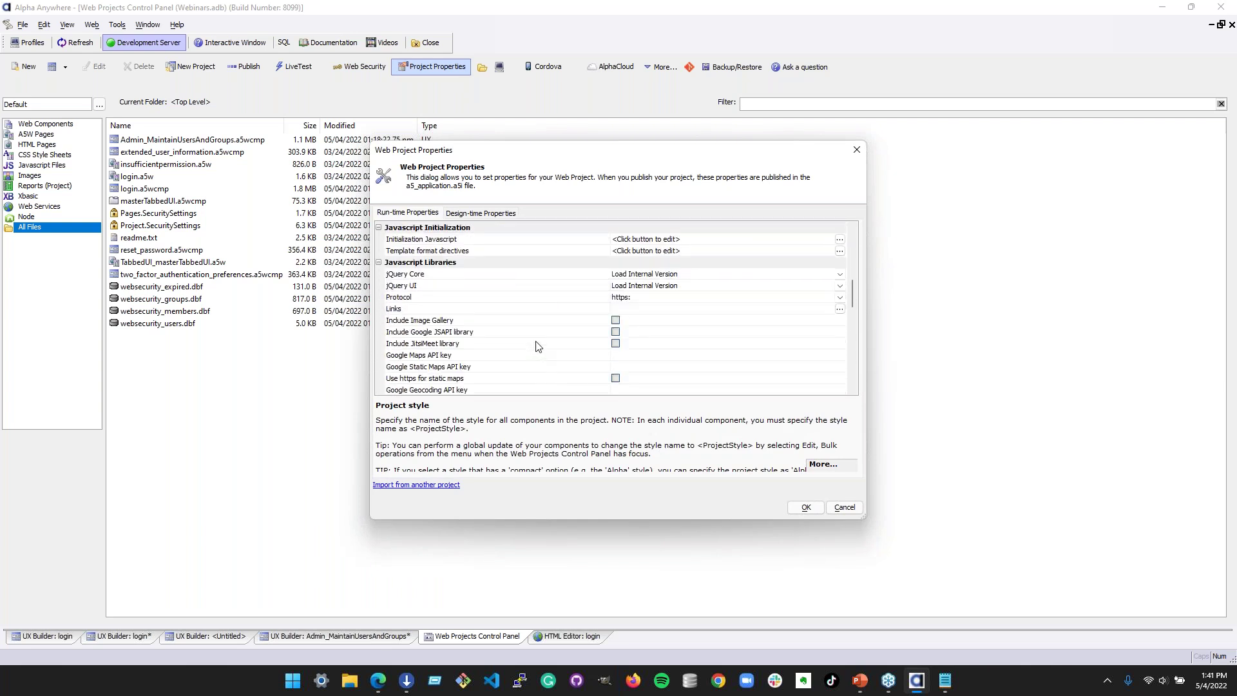
scroll(538, 346, "down", 6)
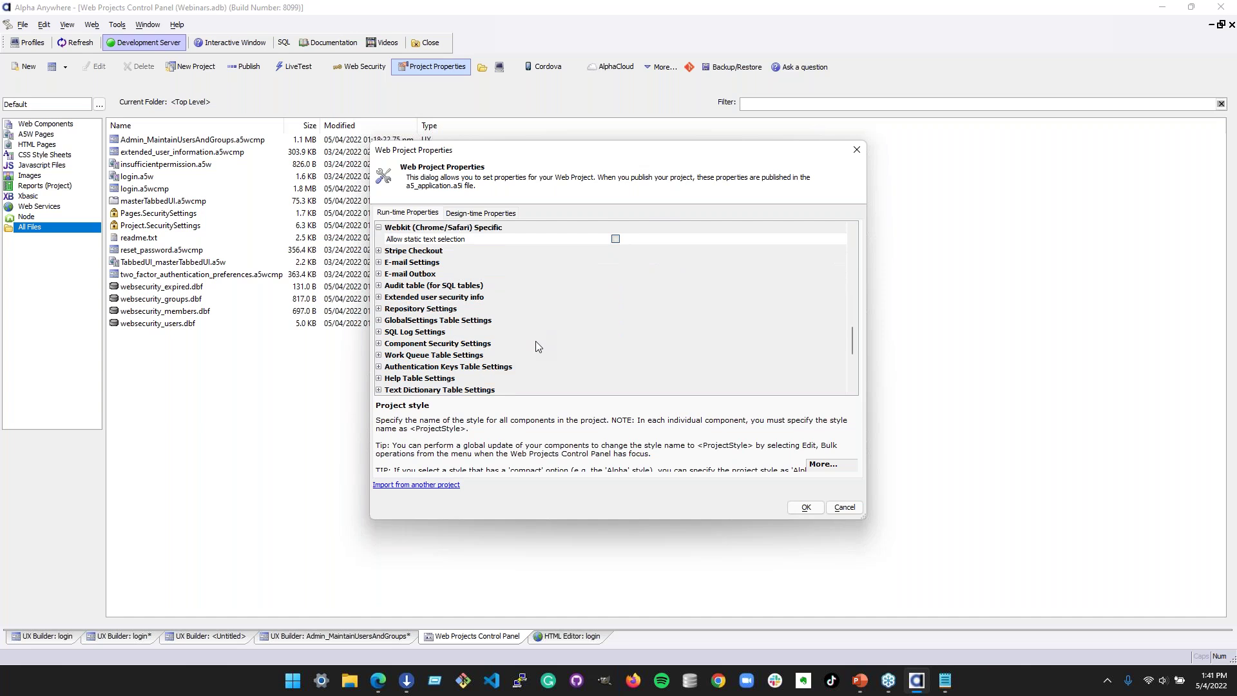
double_click(388, 297)
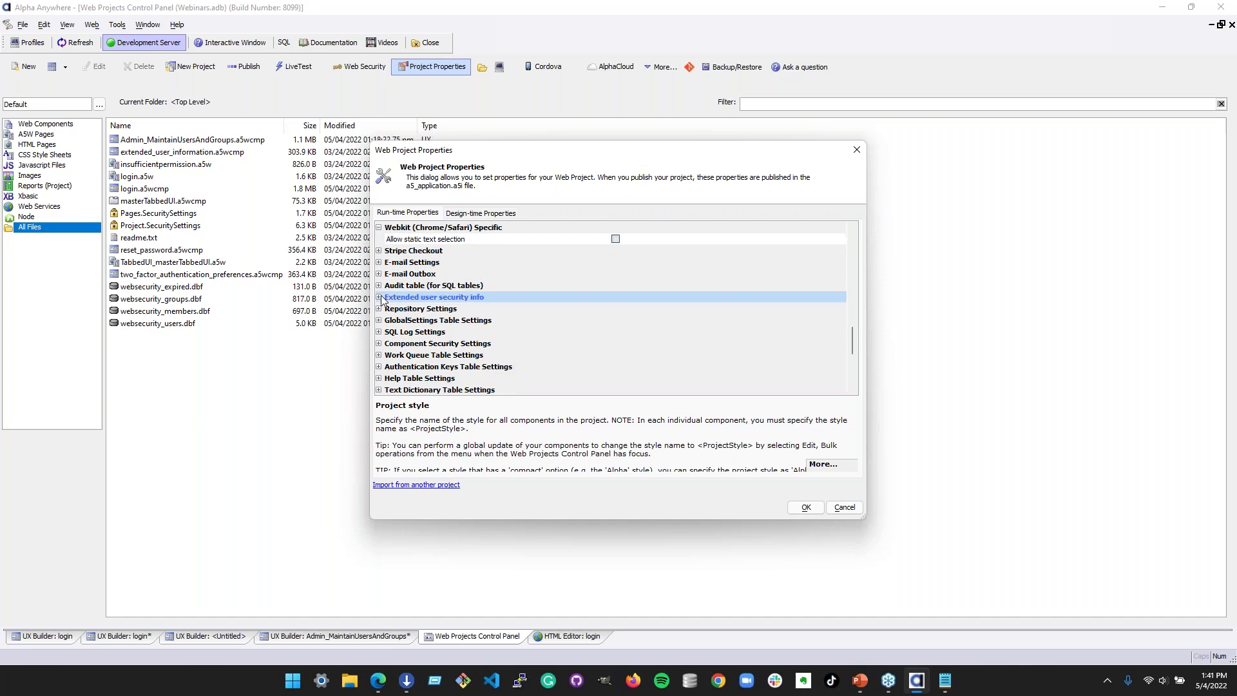
scroll(546, 319, "down", 4)
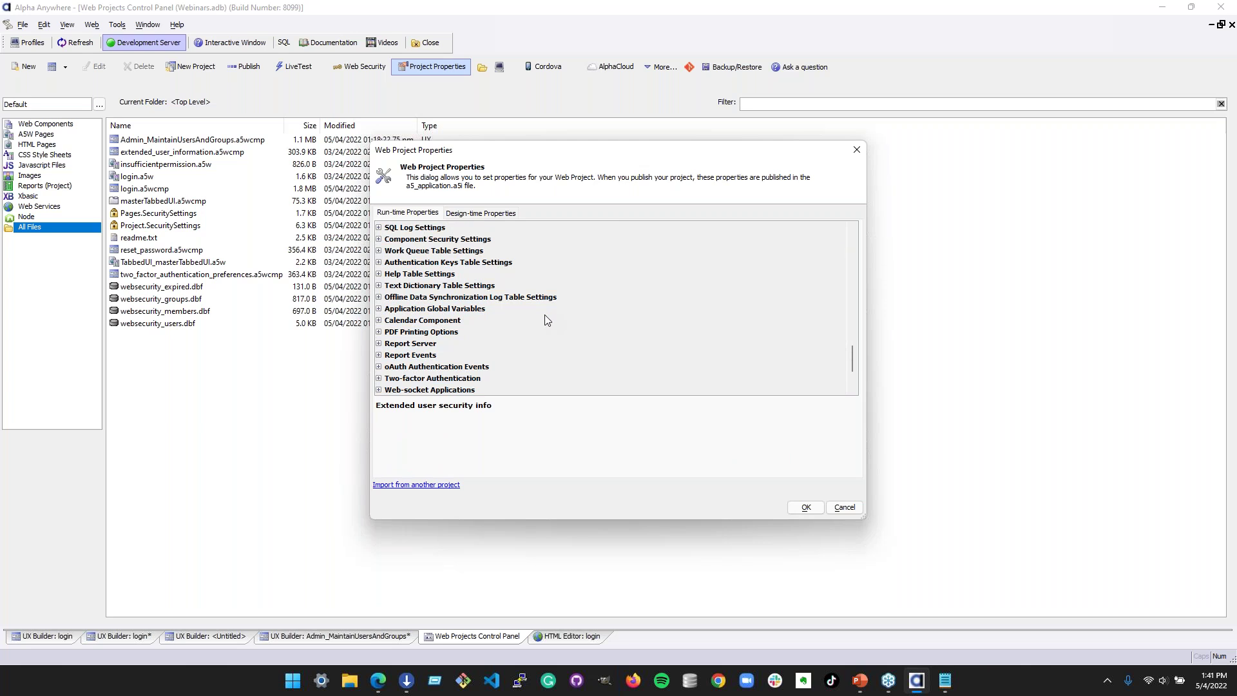
scroll(546, 320, "up", 1)
scroll(547, 320, "down", 2)
scroll(547, 321, "down", 1)
left_click(498, 344)
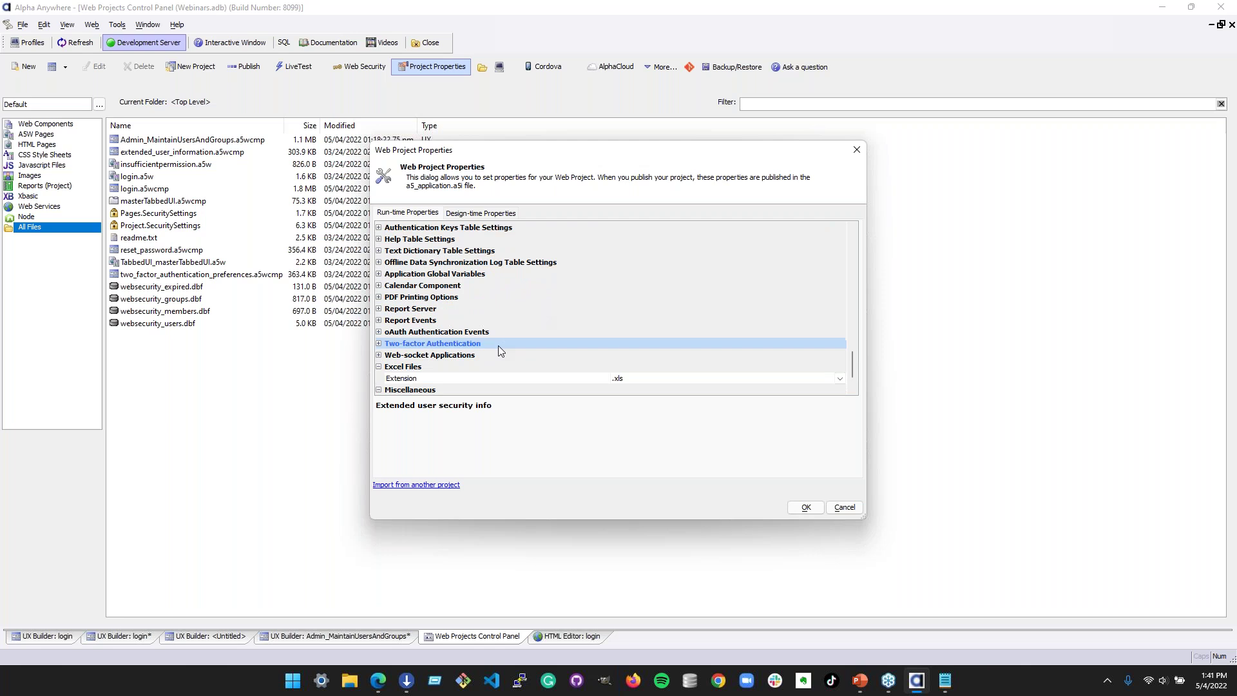
left_click(380, 344)
left_click(574, 355)
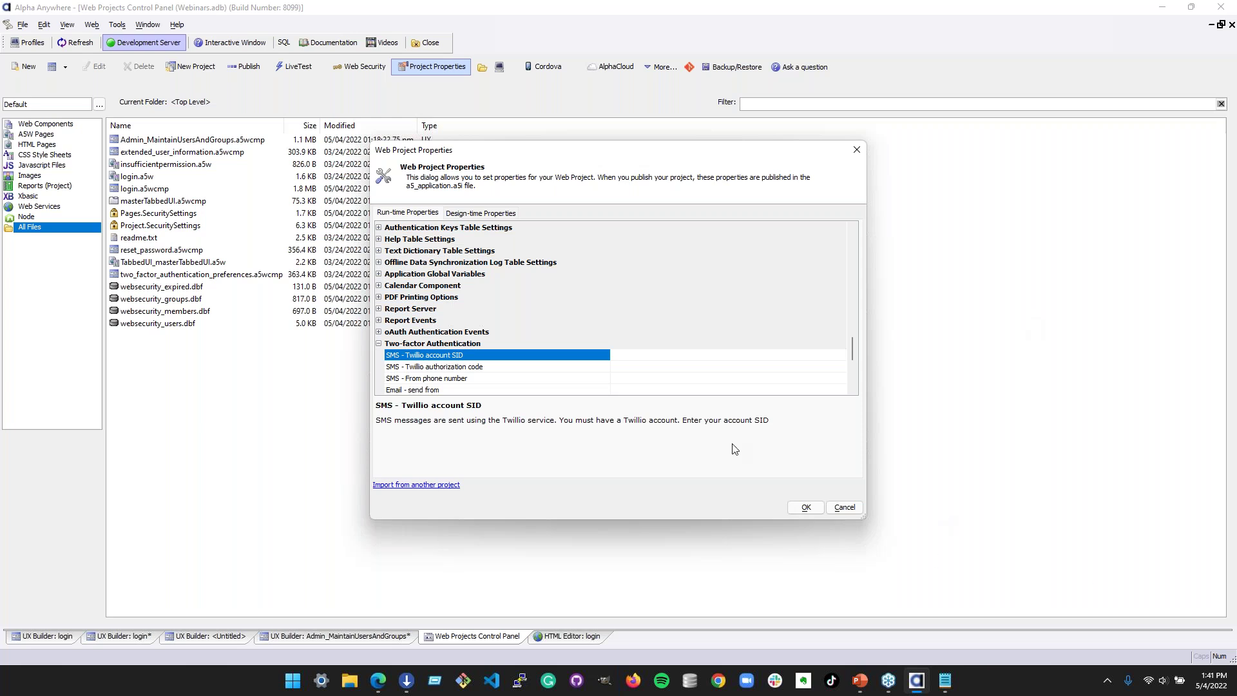
- Review the Twilio authorization code and scroll through the run-time properties
left_click(480, 366)
scroll(496, 366, "down", 1)
scroll(498, 368, "down", 3)
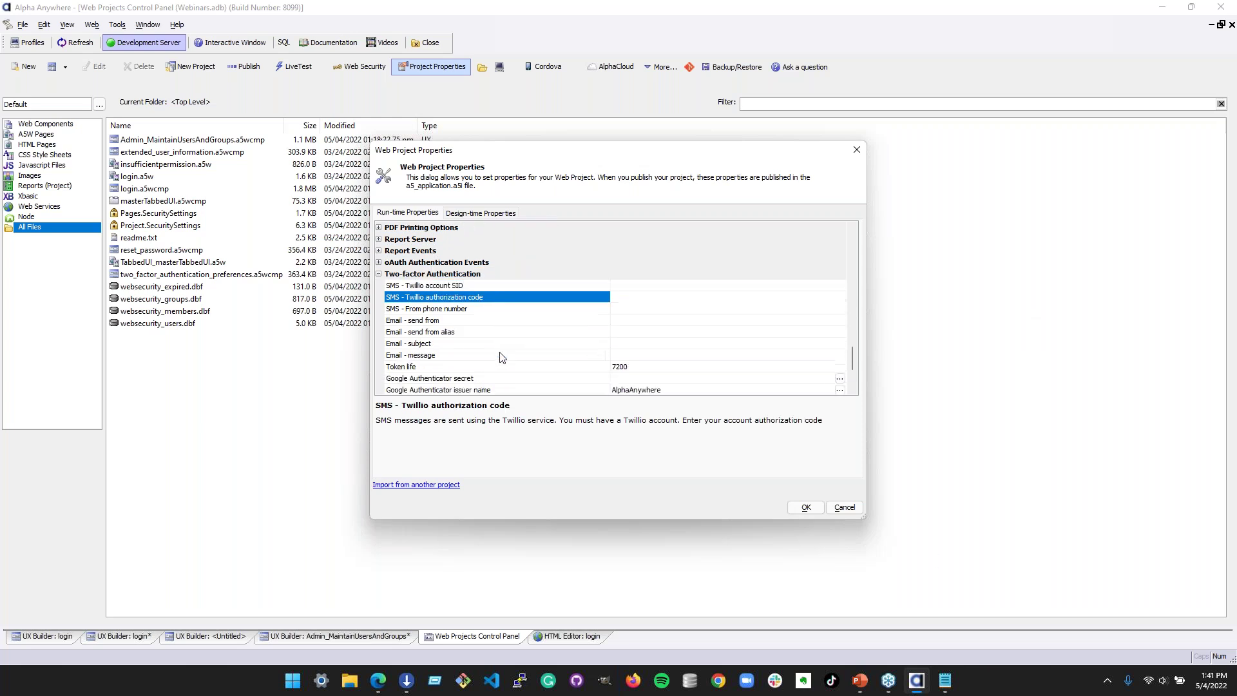
scroll(503, 346, "up", 2)
scroll(506, 342, "down", 1)
scroll(507, 340, "up", 1)
scroll(506, 340, "up", 5)
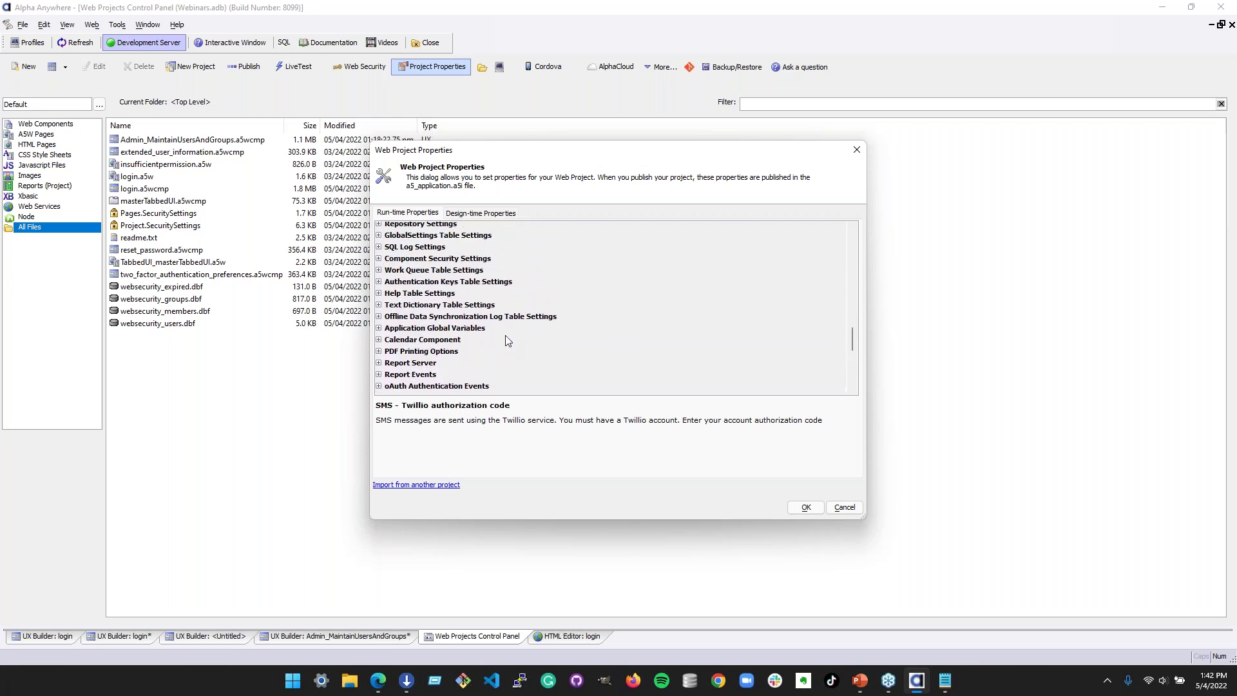
scroll(505, 337, "up", 2)
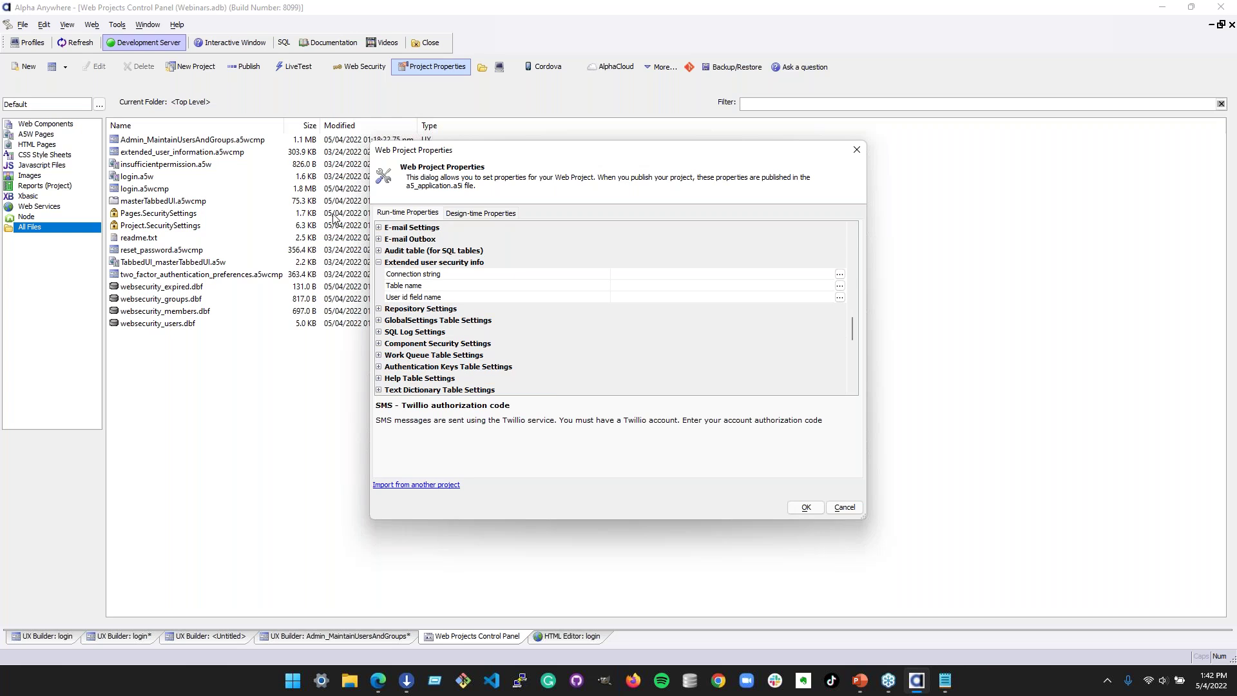
scroll(406, 275, "up", 1)
- Check the E-mail SMTP port and extended info connection string, then close Web Project Properties
left_click(379, 262)
left_click(490, 286)
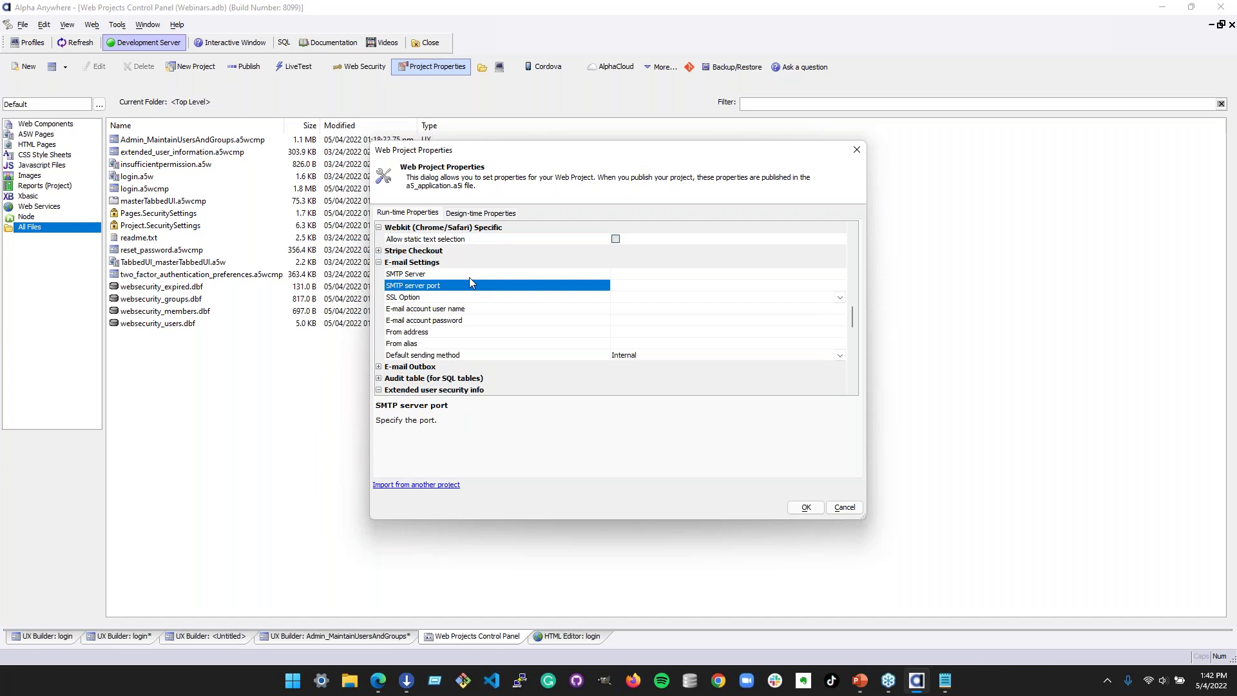
scroll(488, 315, "down", 3)
left_click(490, 332)
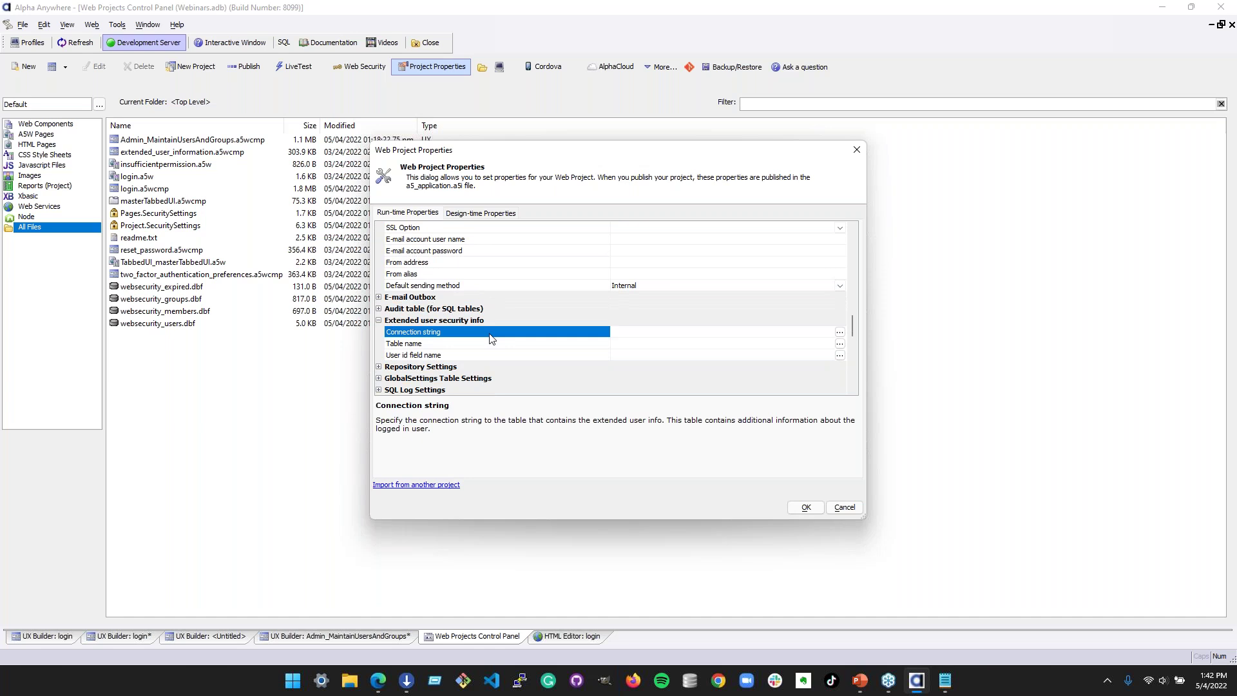
scroll(588, 308, "up", 6)
scroll(588, 307, "up", 6)
left_click(856, 149)
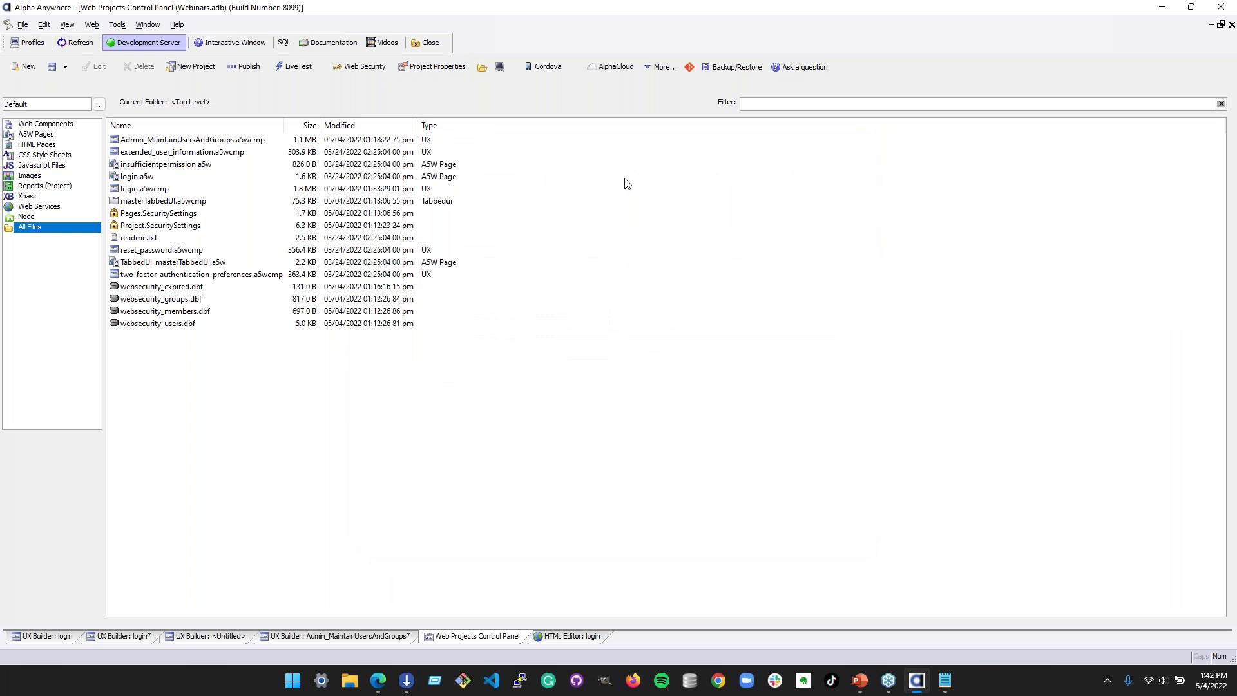
- Open AlphaCloud Security Applications and select the Primary/CETest/Test application
left_click(604, 71)
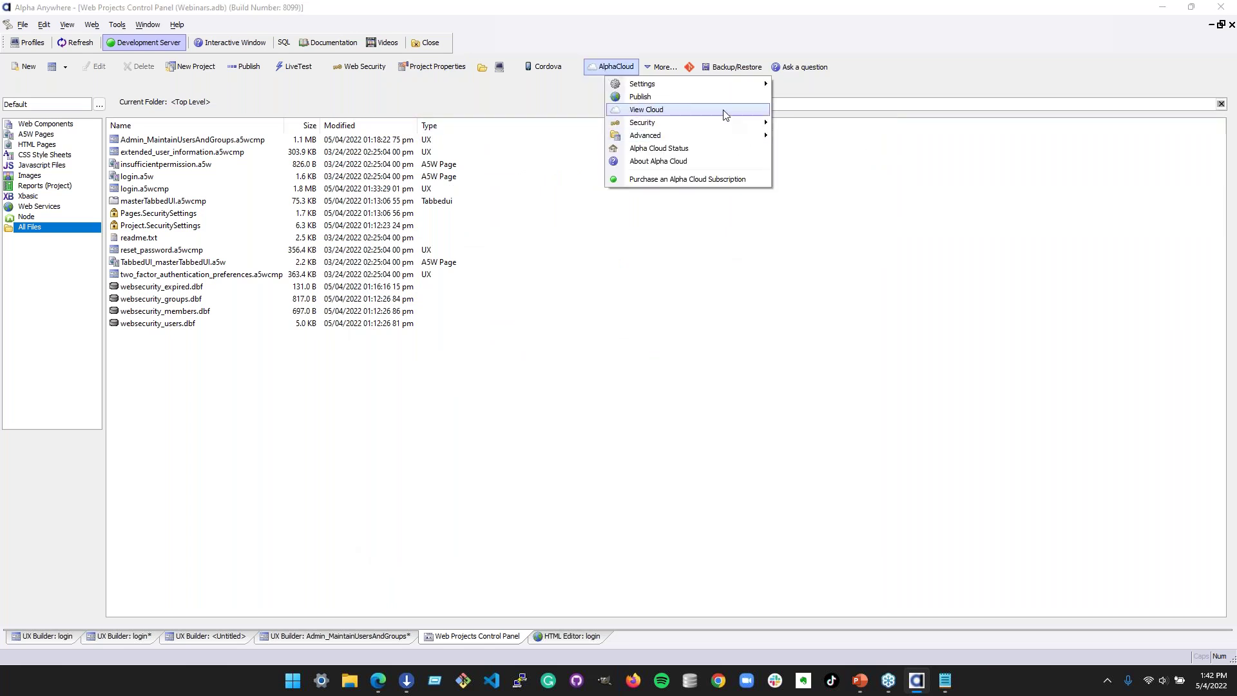
mouse_move(728, 123)
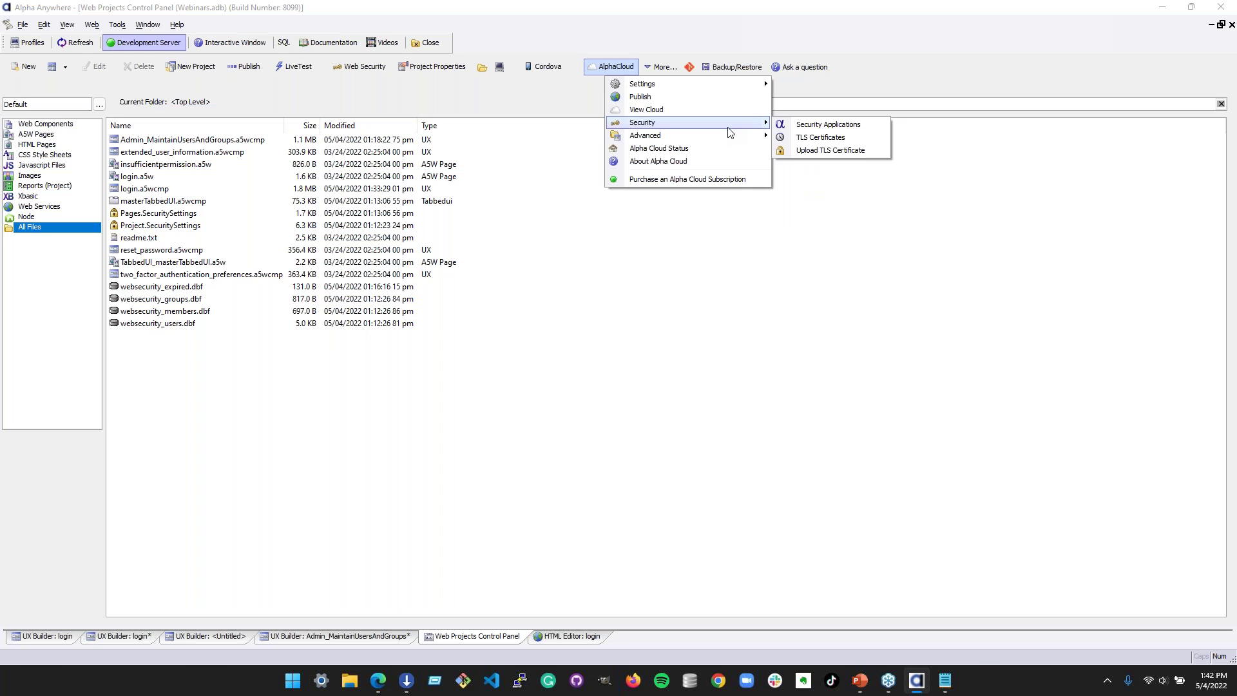
left_click(873, 127)
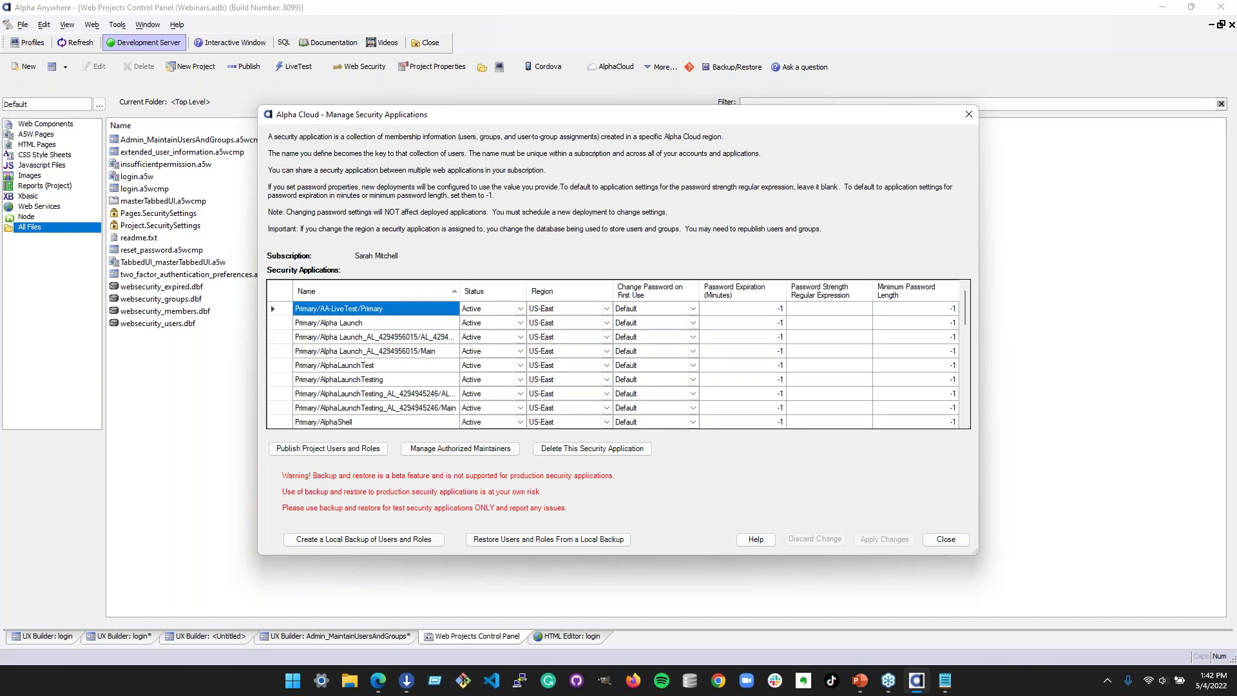
scroll(392, 355, "down", 2)
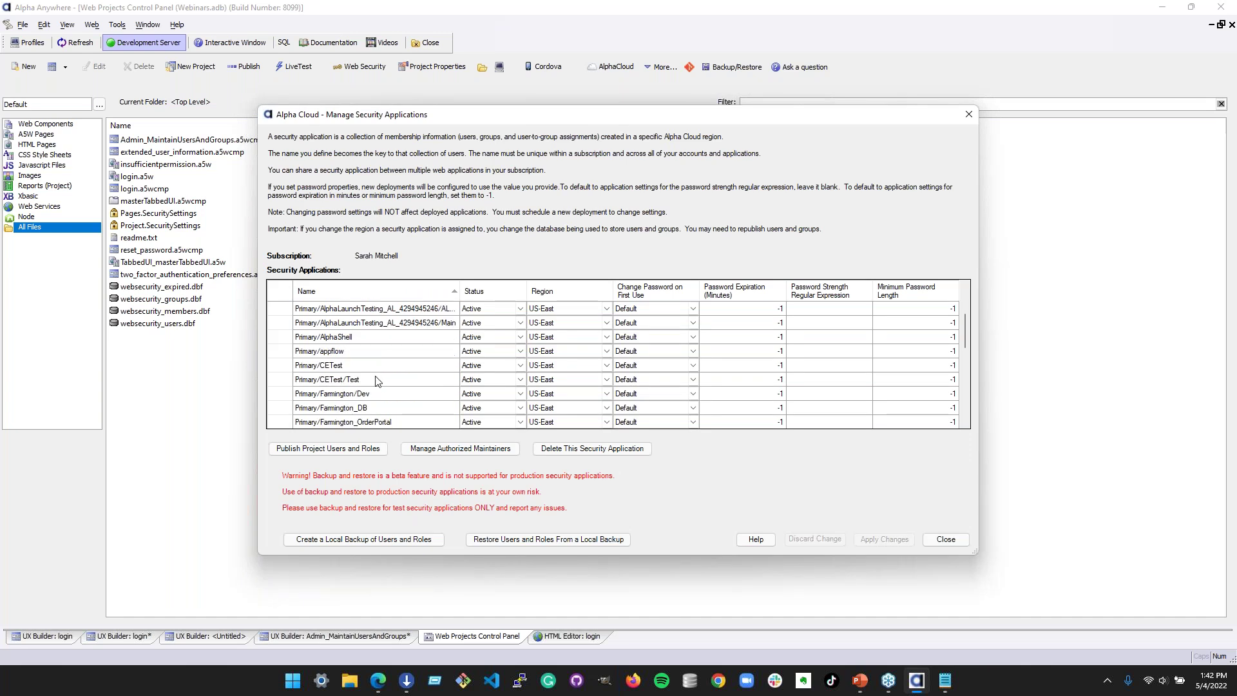
left_click(375, 372)
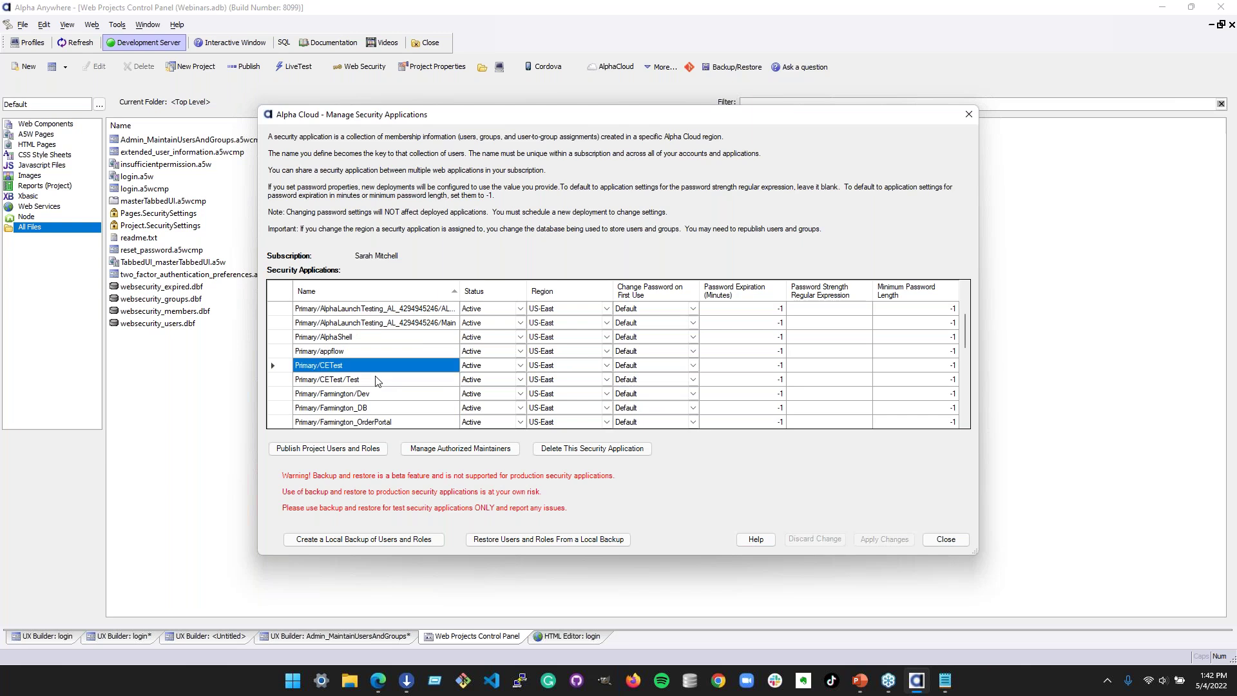
left_click(377, 379)
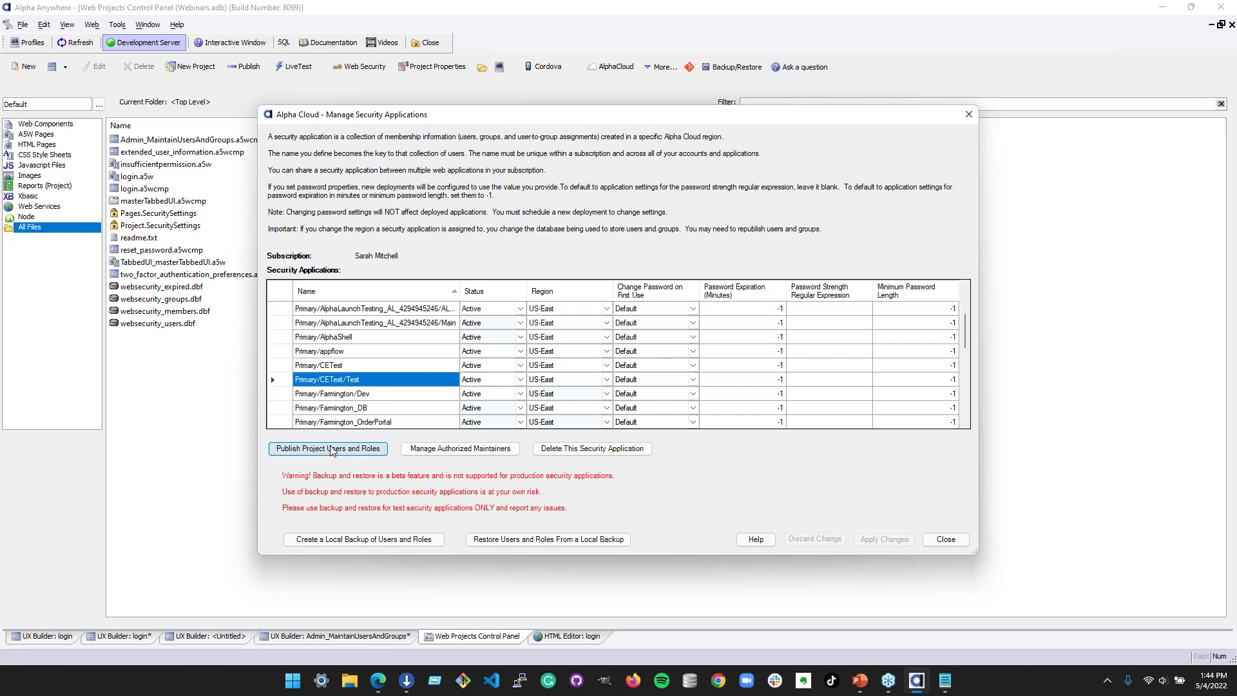
- Start publishing users and roles to Primary/CETest/Test with the publication option set to Replace
left_click(331, 449)
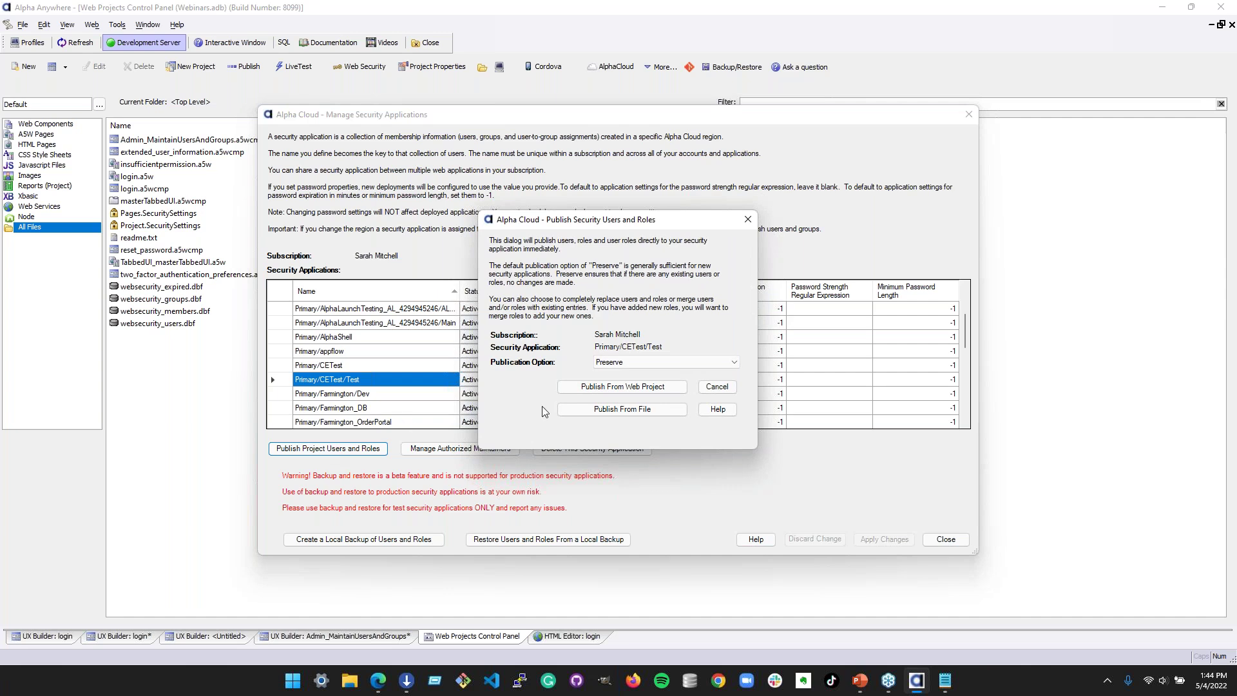
left_click(664, 362)
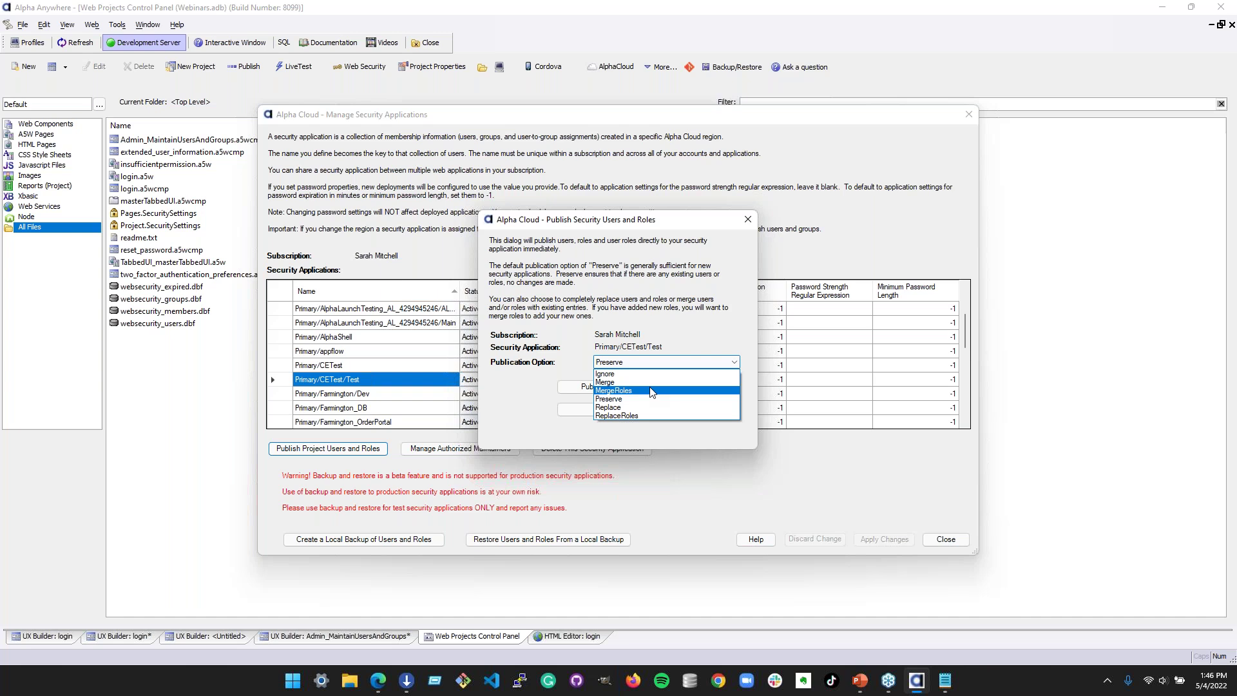
left_click(648, 408)
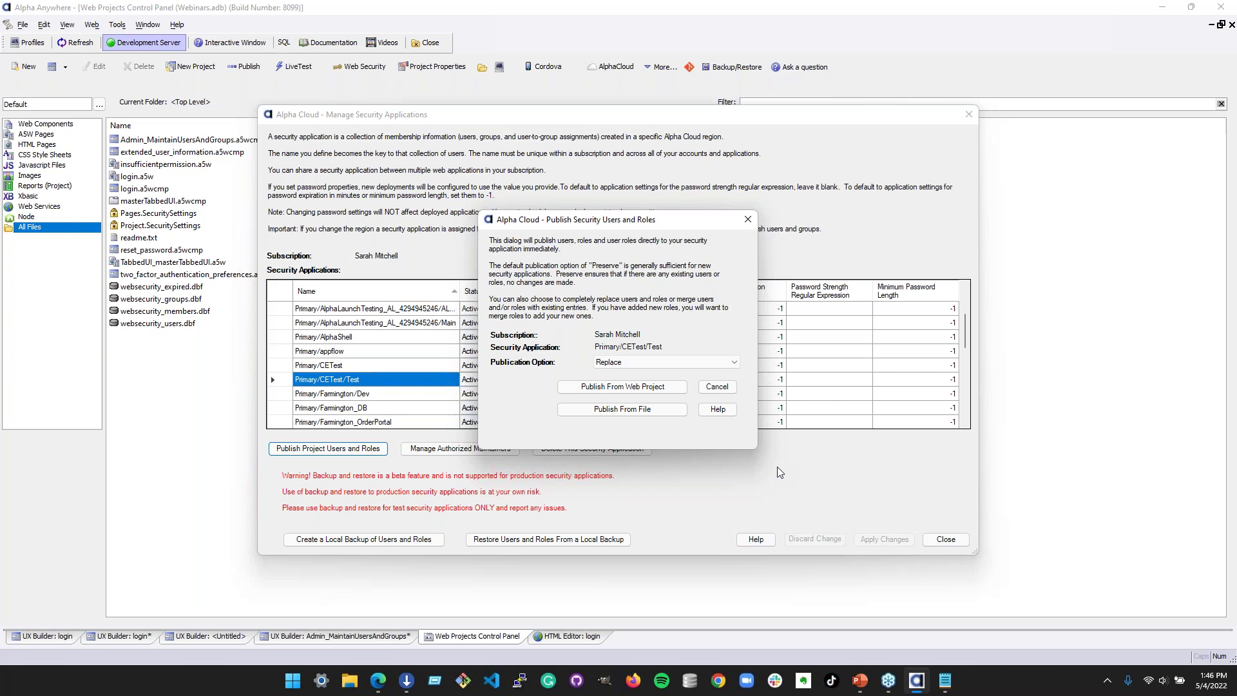
- Close the Publish Users and Roles and Manage Security Applications dialogs, returning to Web Security
left_click(747, 222)
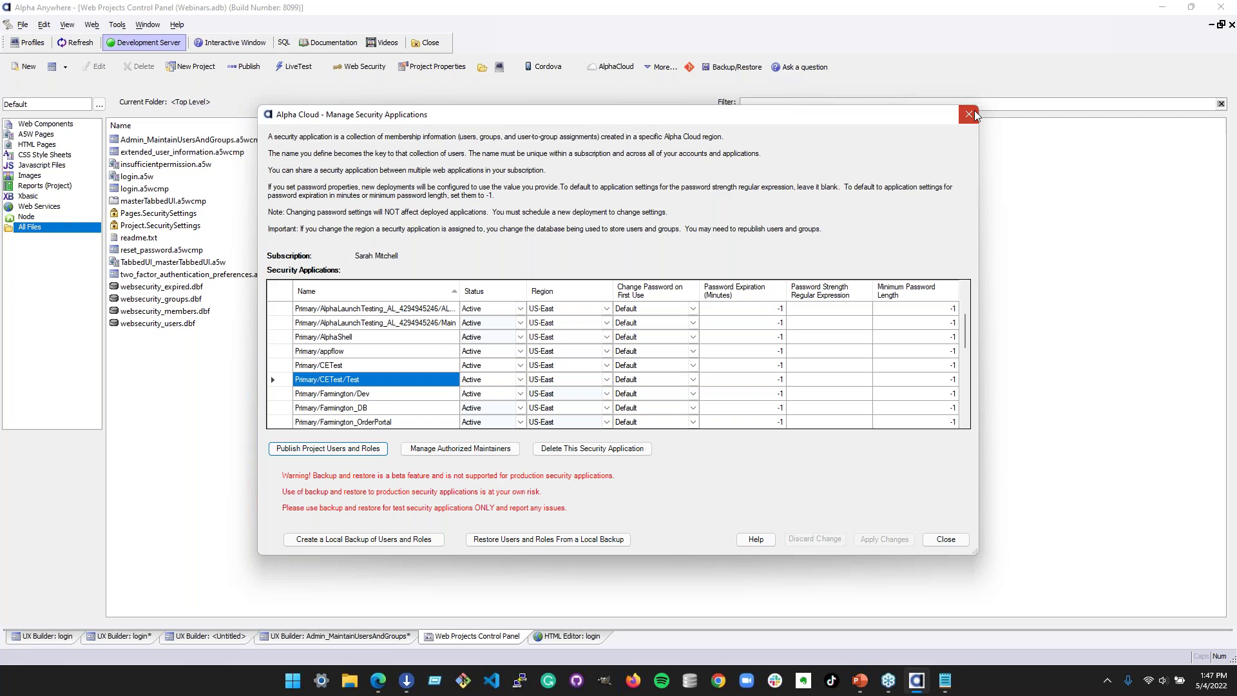
left_click(971, 114)
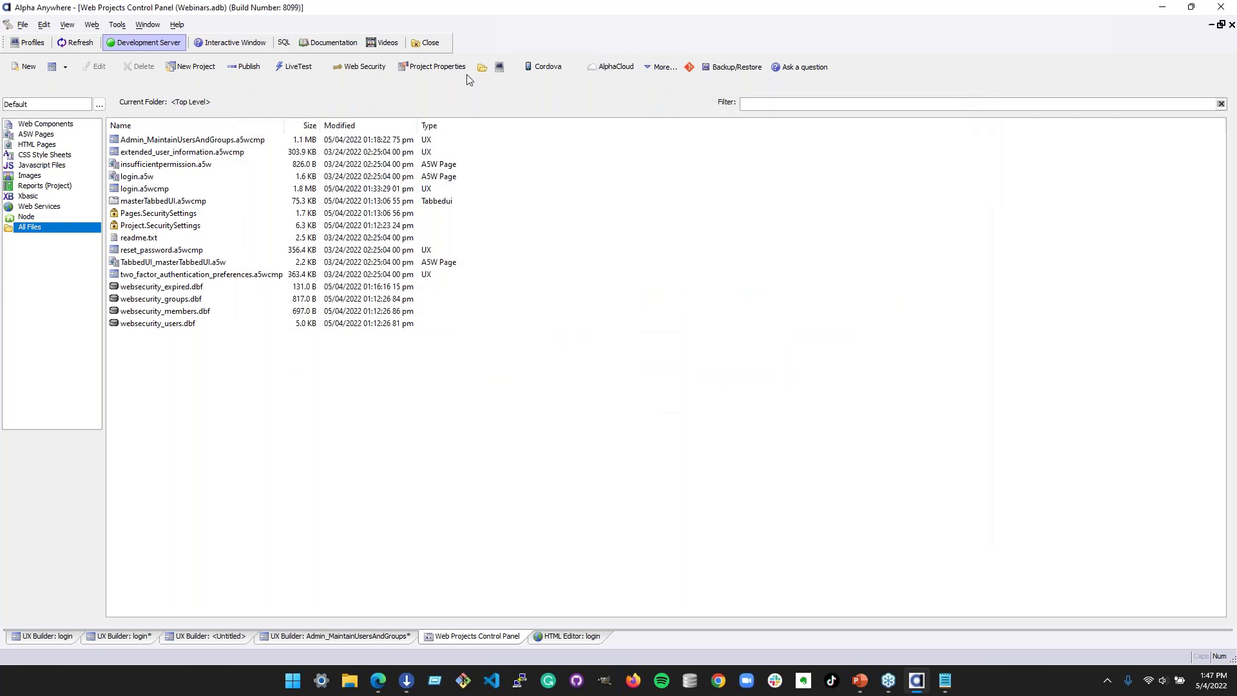
left_click(378, 70)
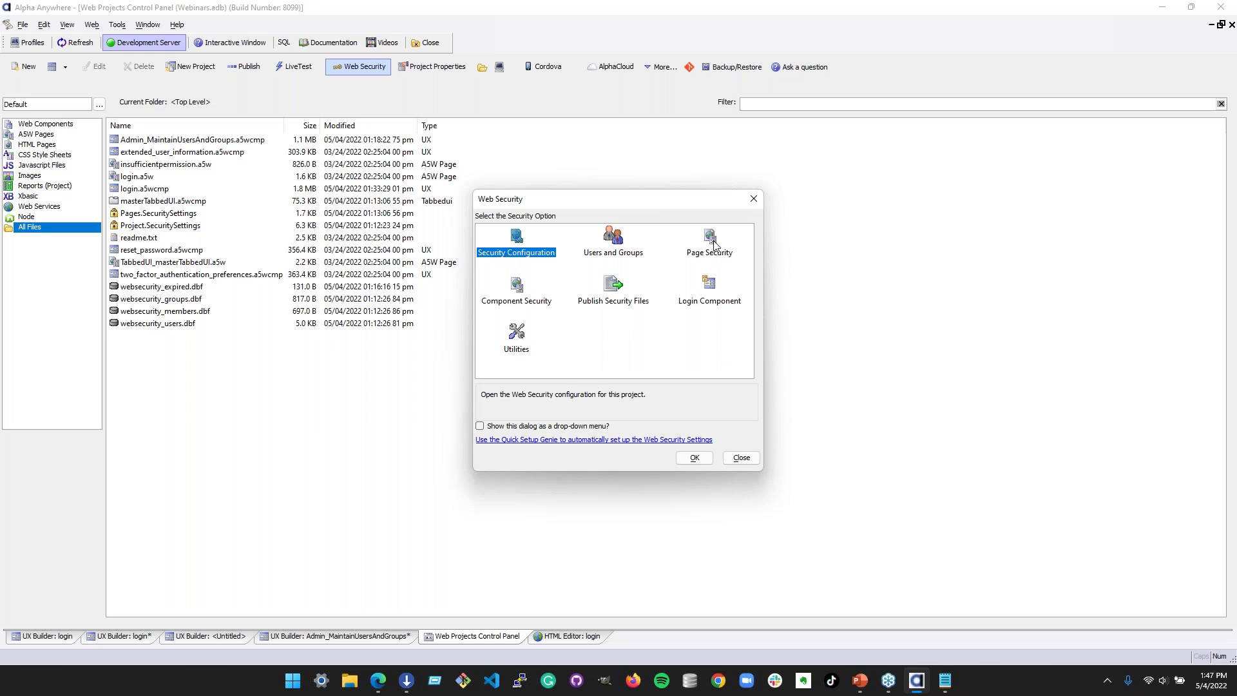
- In Page Security, compare permissions of insufficientpermission.a5w, login.a5w and TabbedUI_masterTabbedUI.a5w
left_click(712, 242)
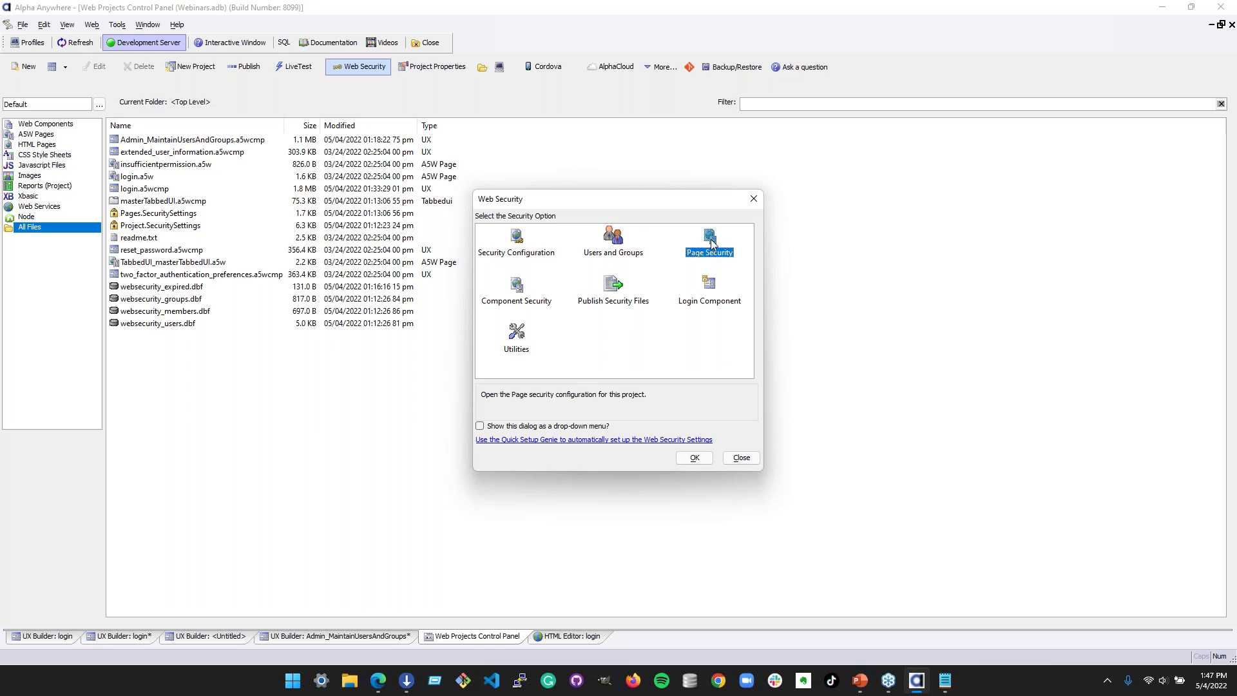
double_click(711, 243)
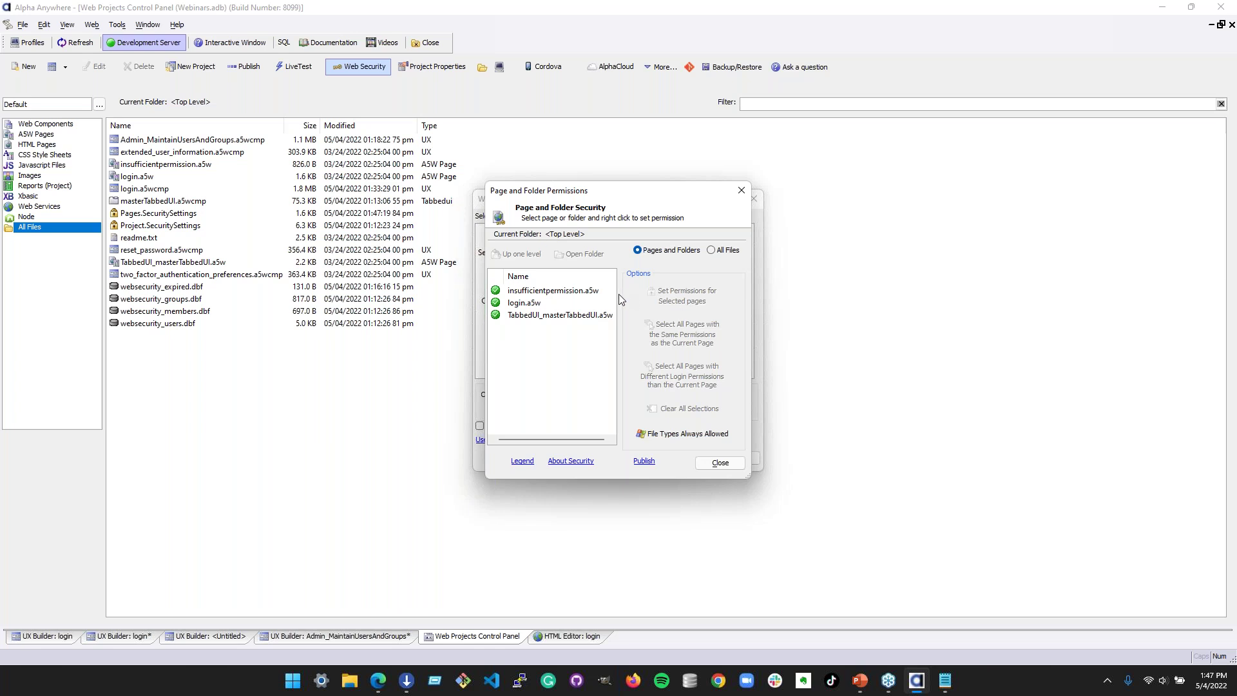
left_click(496, 294)
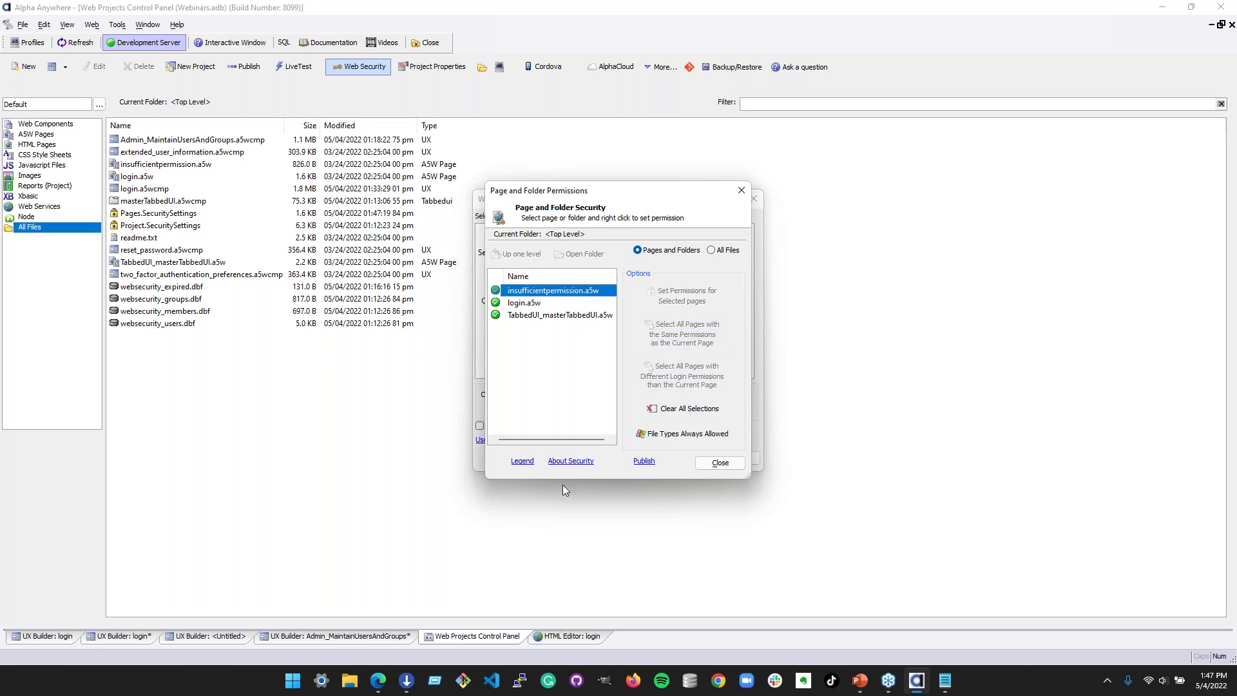
left_click(564, 315)
left_click(557, 292)
left_click(528, 303)
left_click(528, 315)
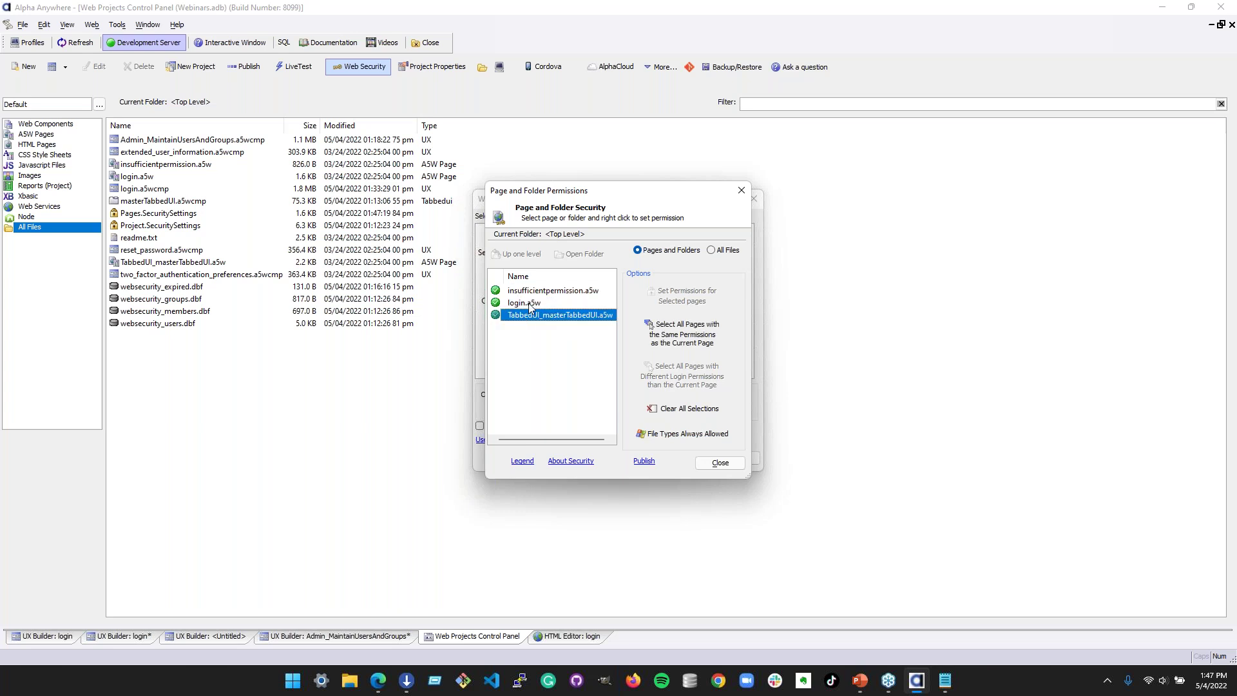
left_click(530, 302)
left_click(532, 292)
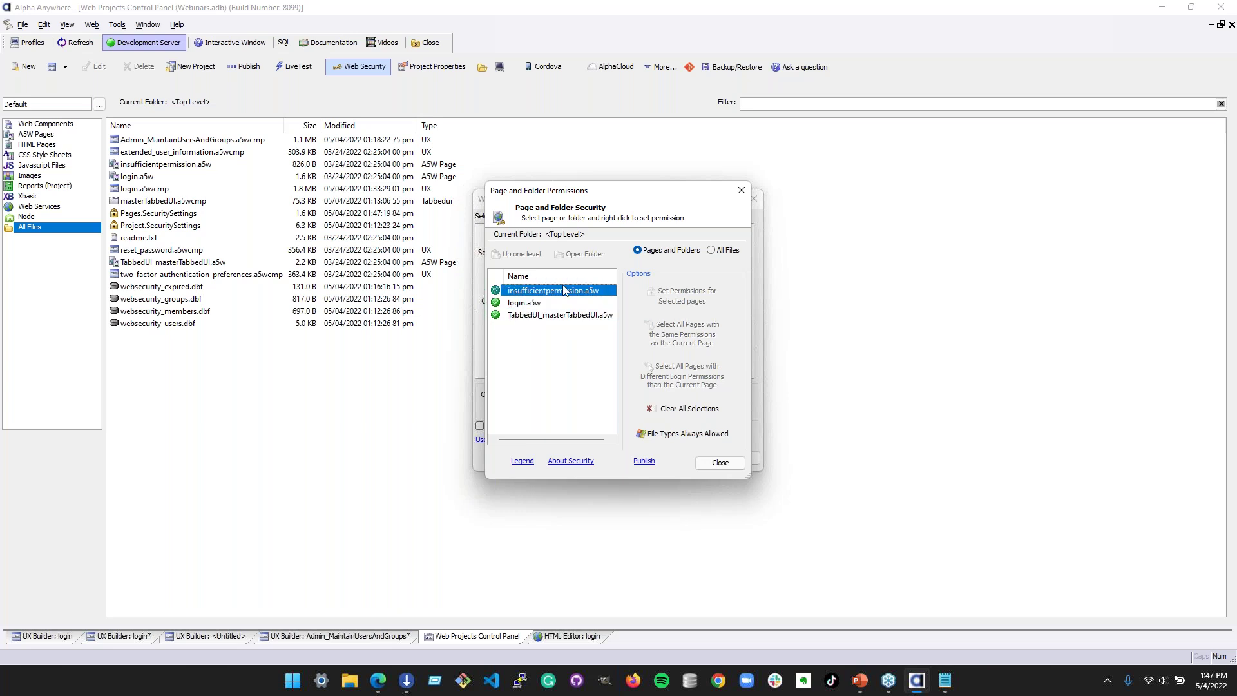
left_click(531, 304)
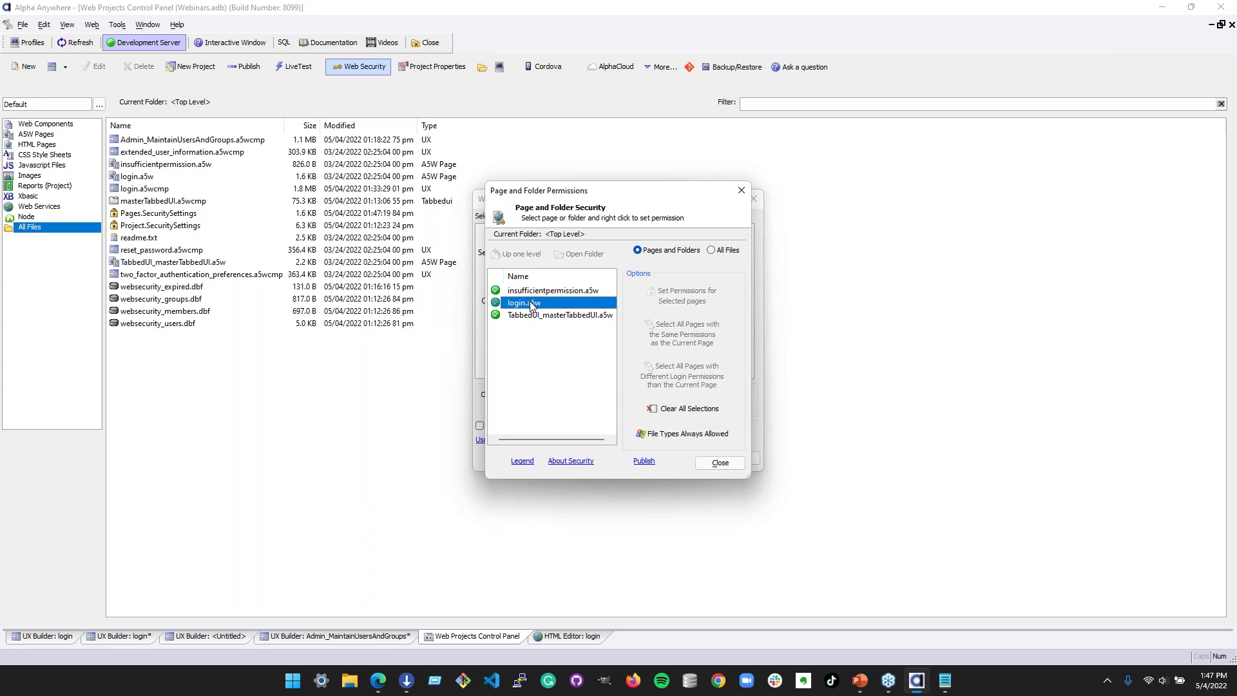
left_click(529, 315)
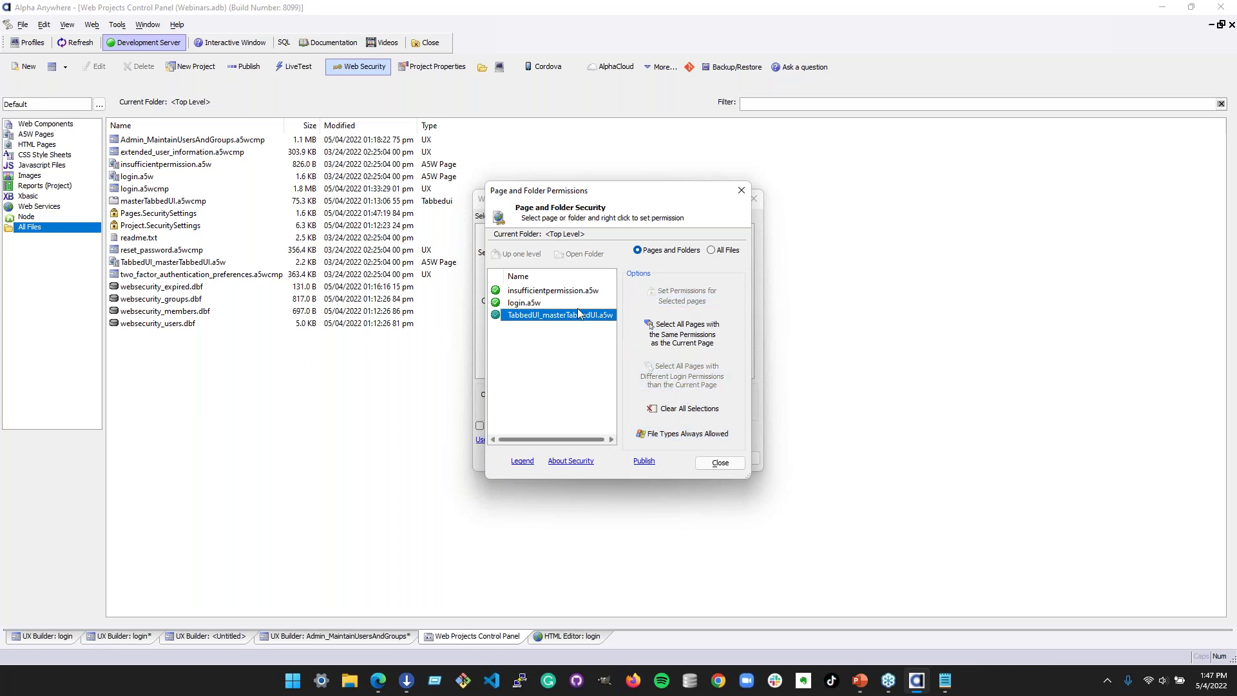
- List all project files and check readme.txt's current permission without changing it
left_click(718, 252)
left_click(554, 330)
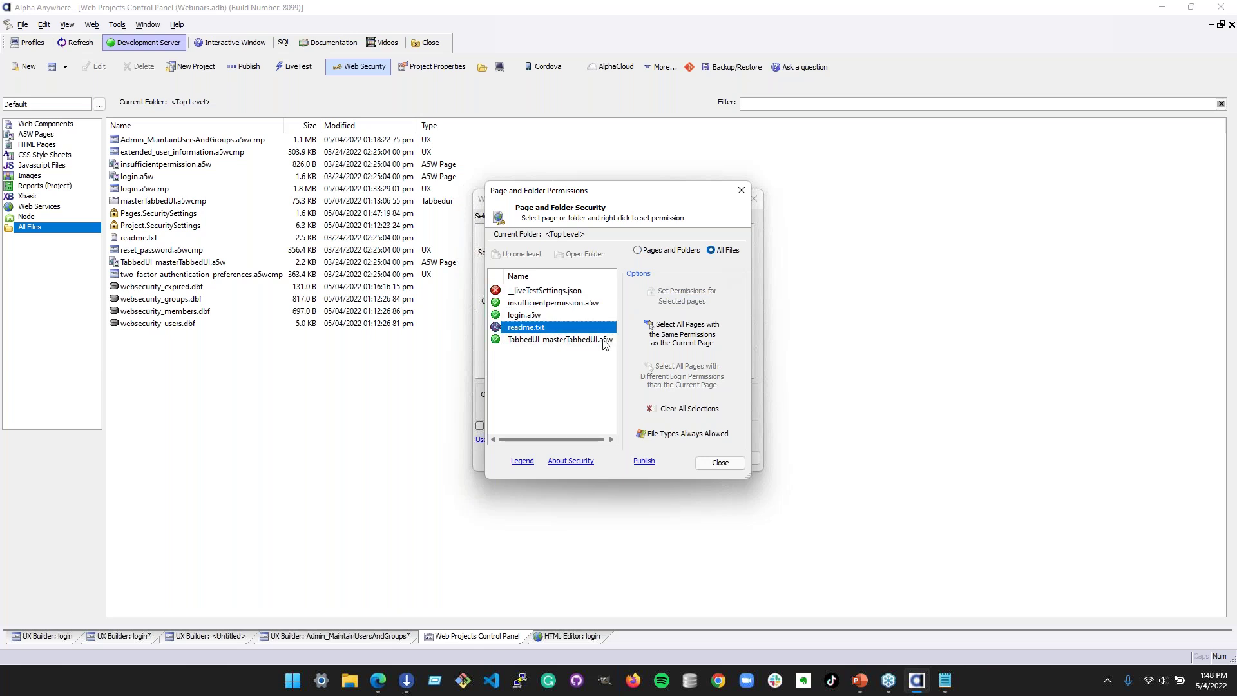
right_click(551, 331)
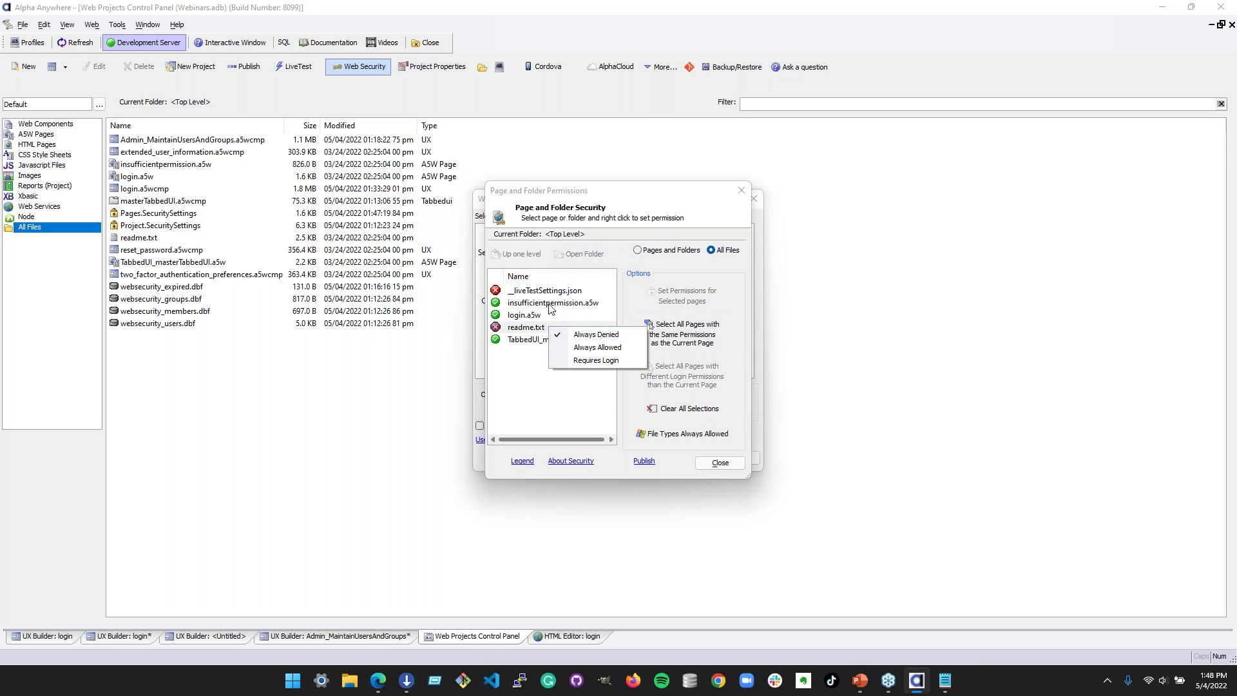
left_click(546, 314)
left_click(545, 329)
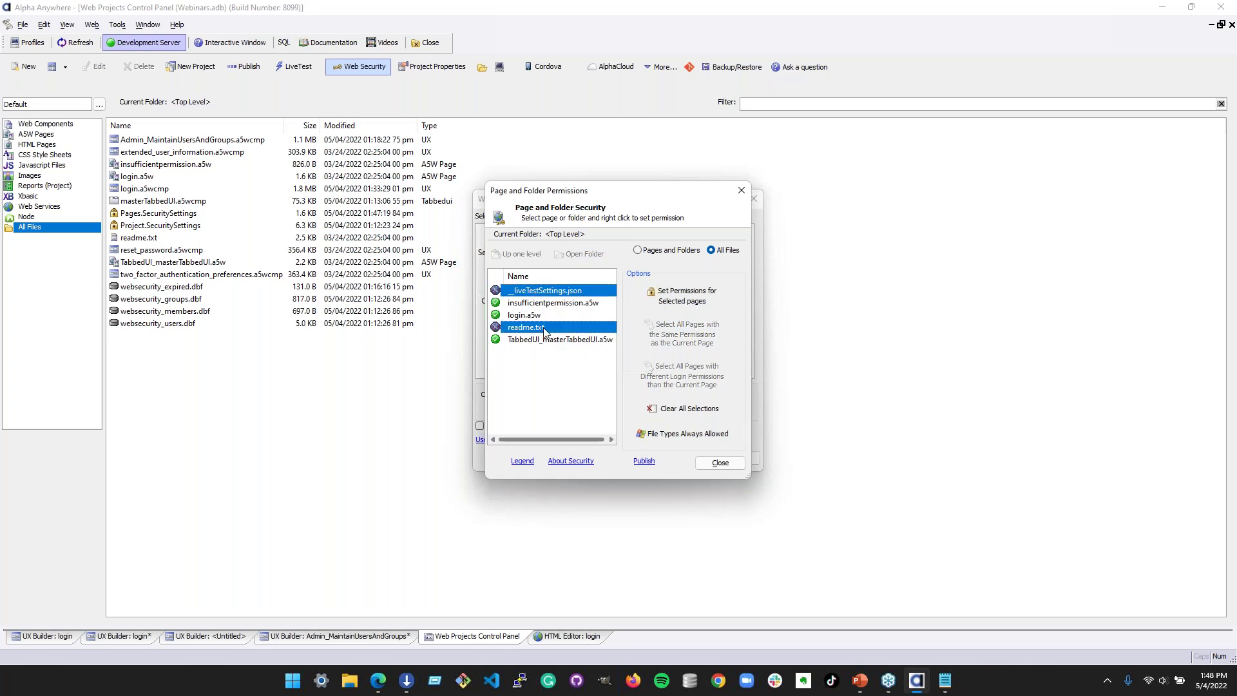
left_click(546, 289)
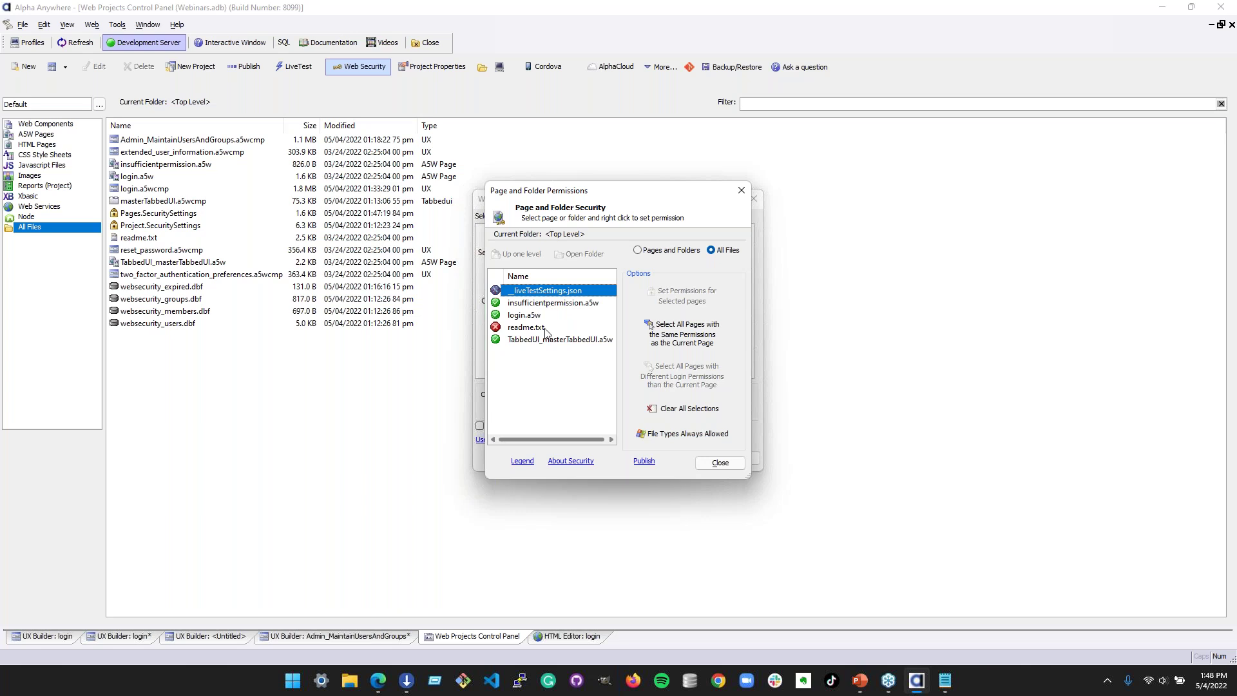
left_click(545, 328)
right_click(543, 330)
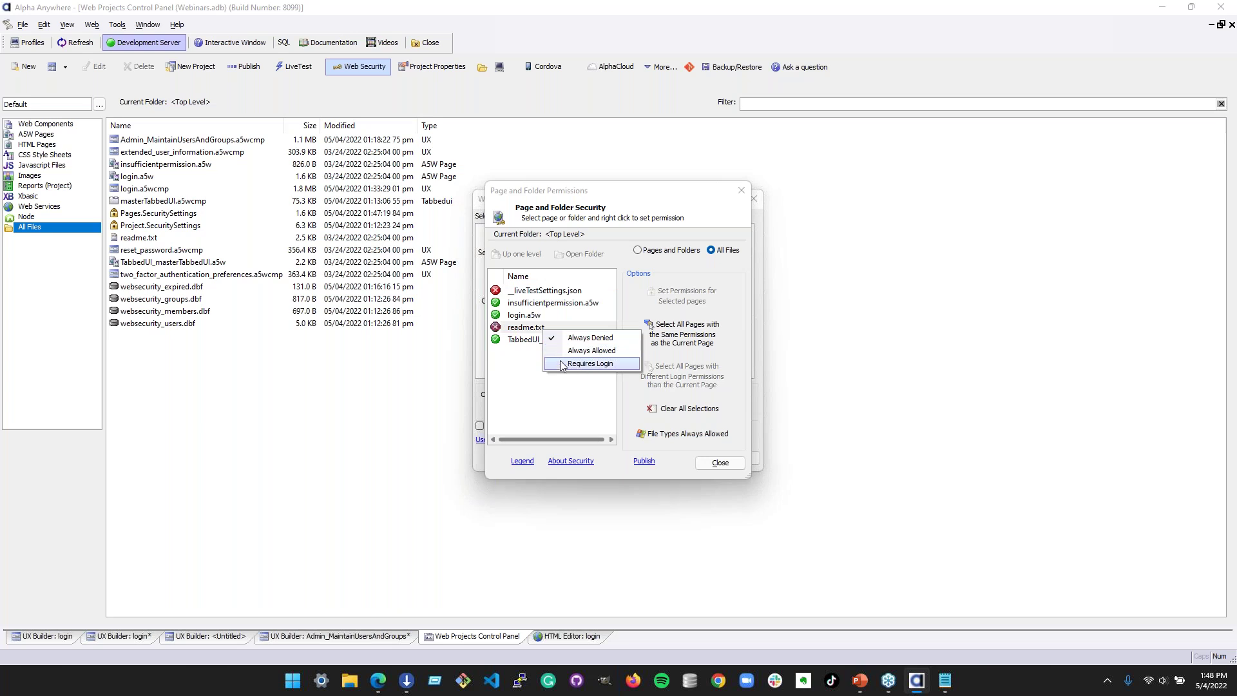
left_click(526, 340)
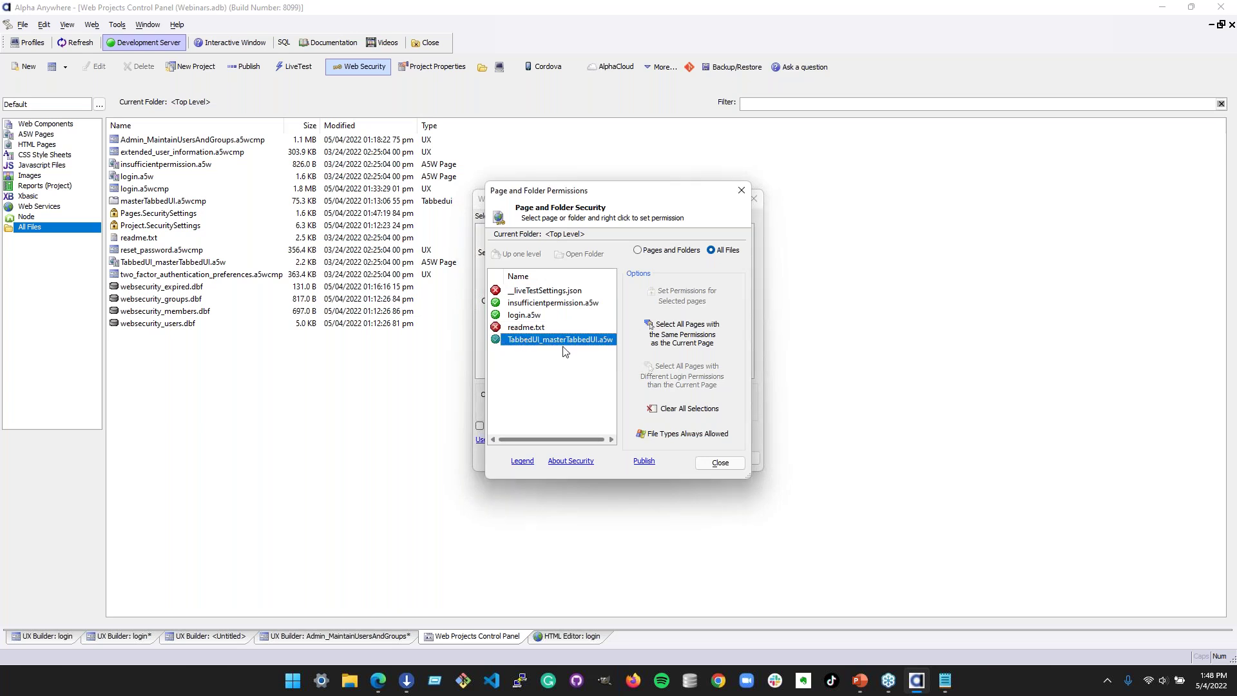
left_click(672, 250)
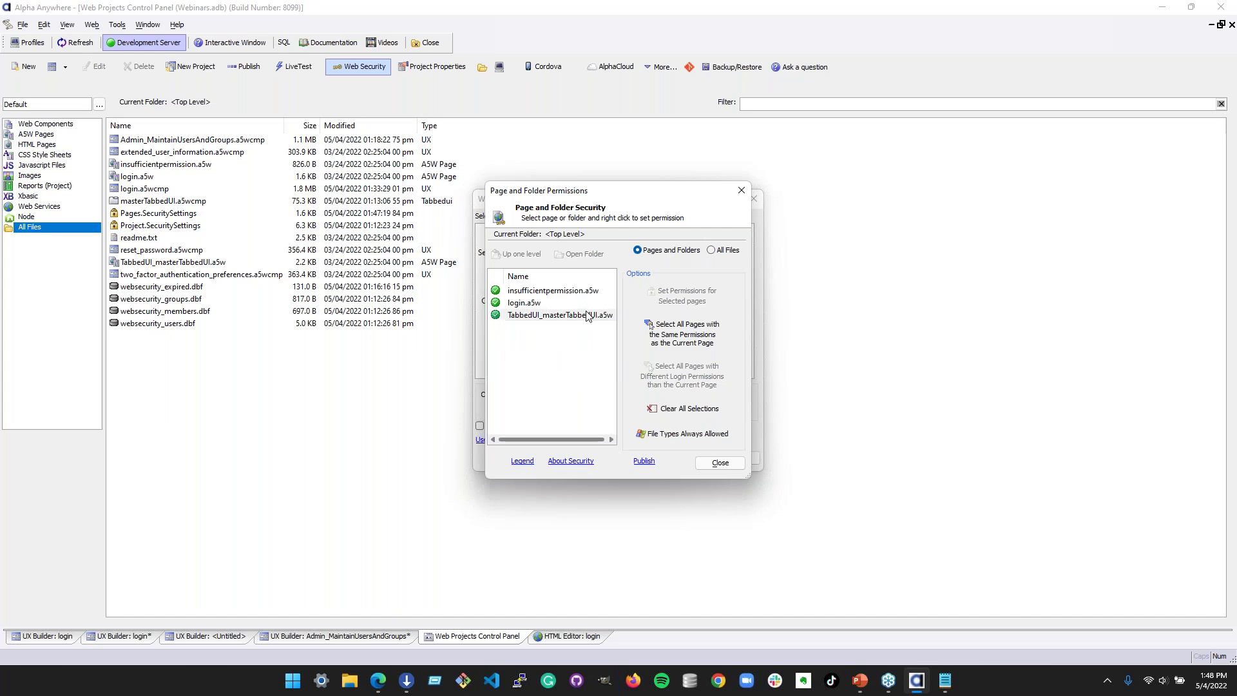
- Try making TabbedUI_masterTabbedUI.a5w require login, cancel it, then open component security permissions
right_click(581, 315)
left_click(615, 355)
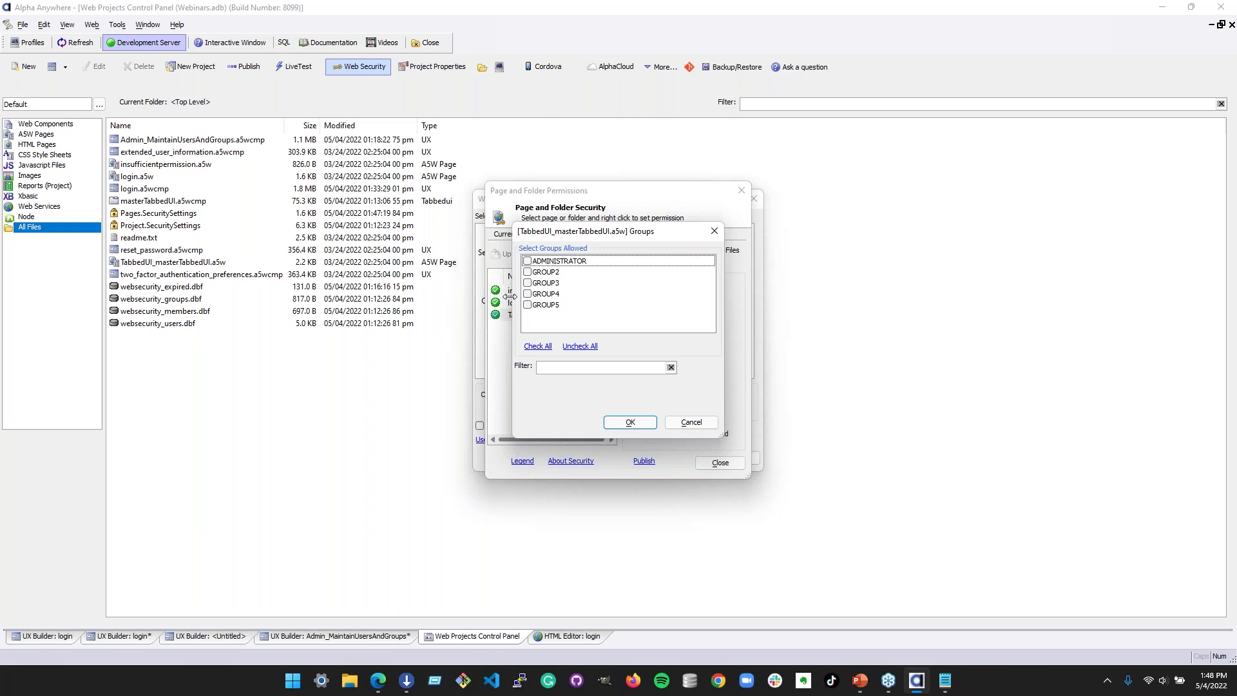
left_click(714, 230)
left_click(617, 365)
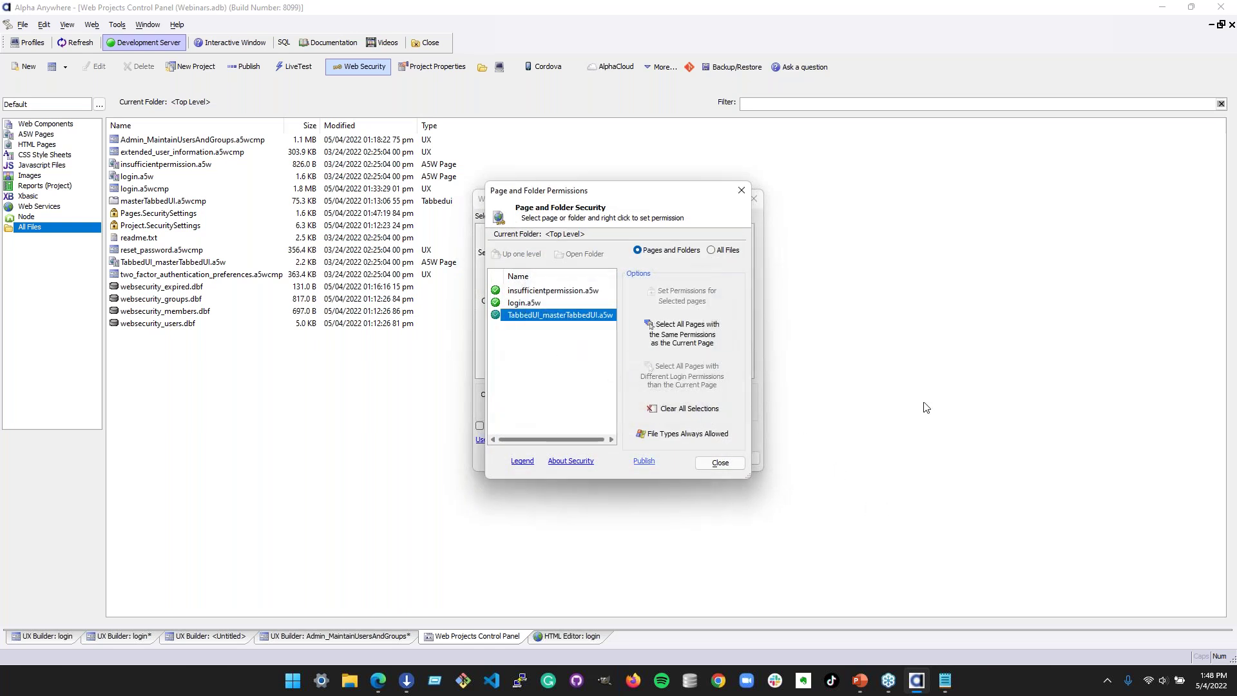
left_click(710, 253)
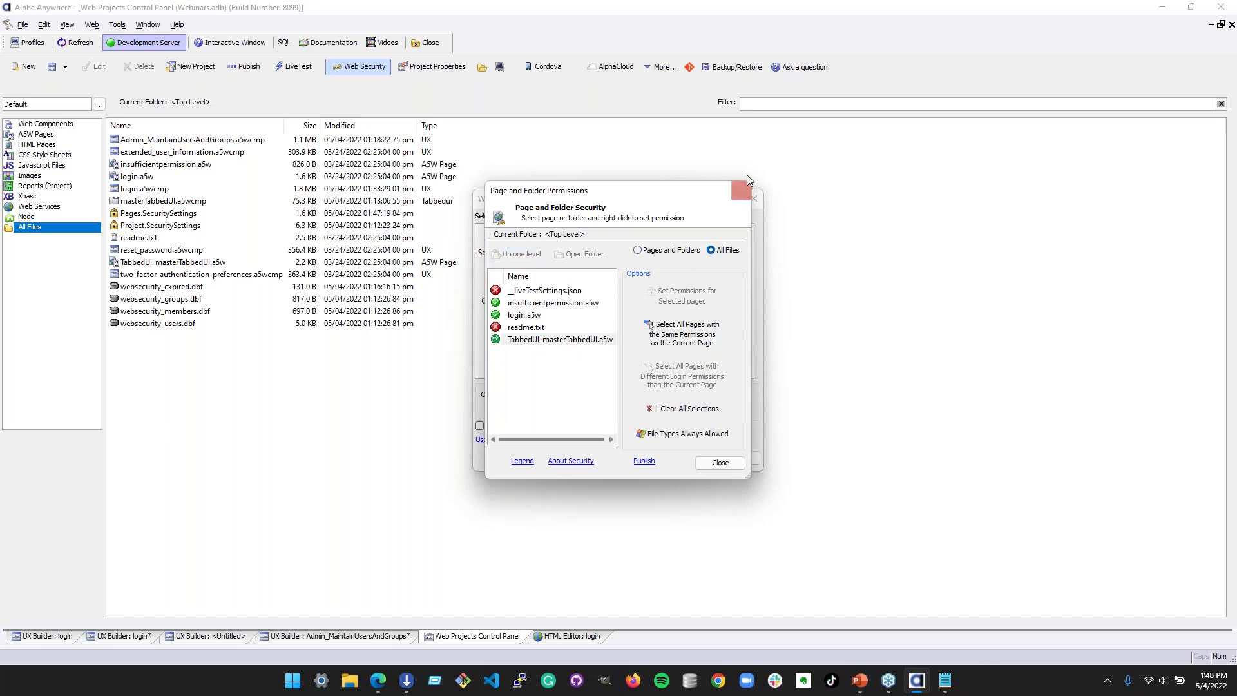
left_click(745, 192)
double_click(522, 297)
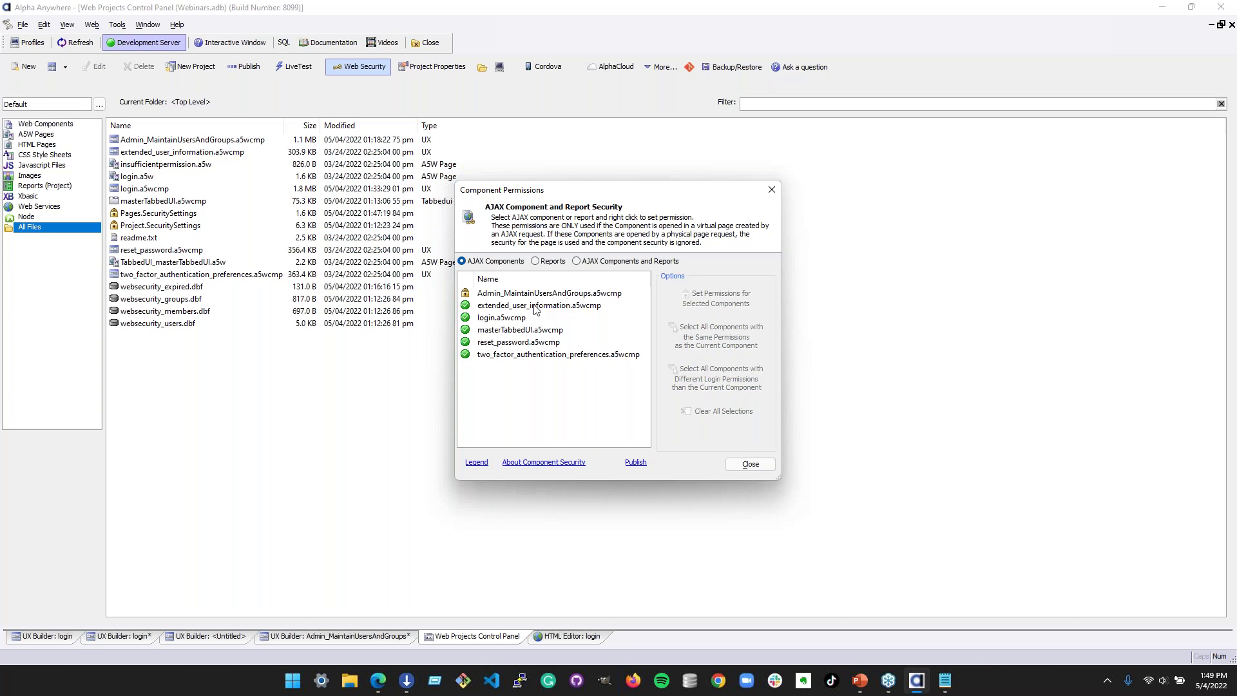
left_click(535, 318)
right_click(548, 312)
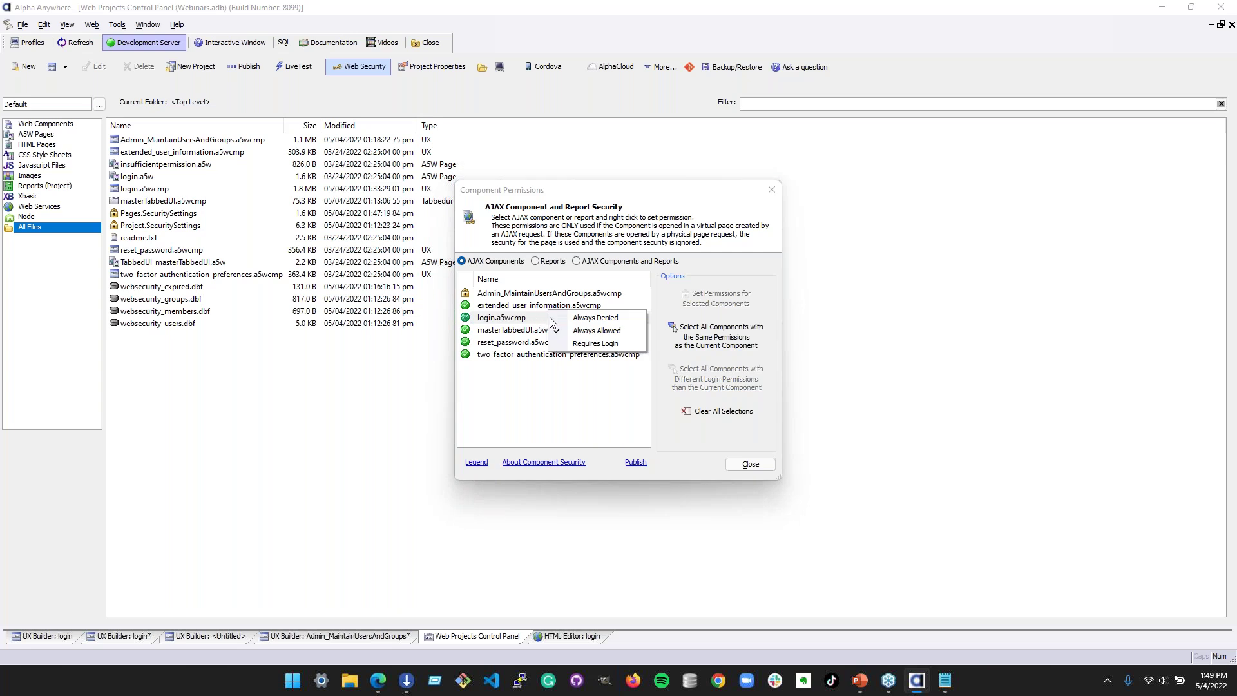
left_click(588, 396)
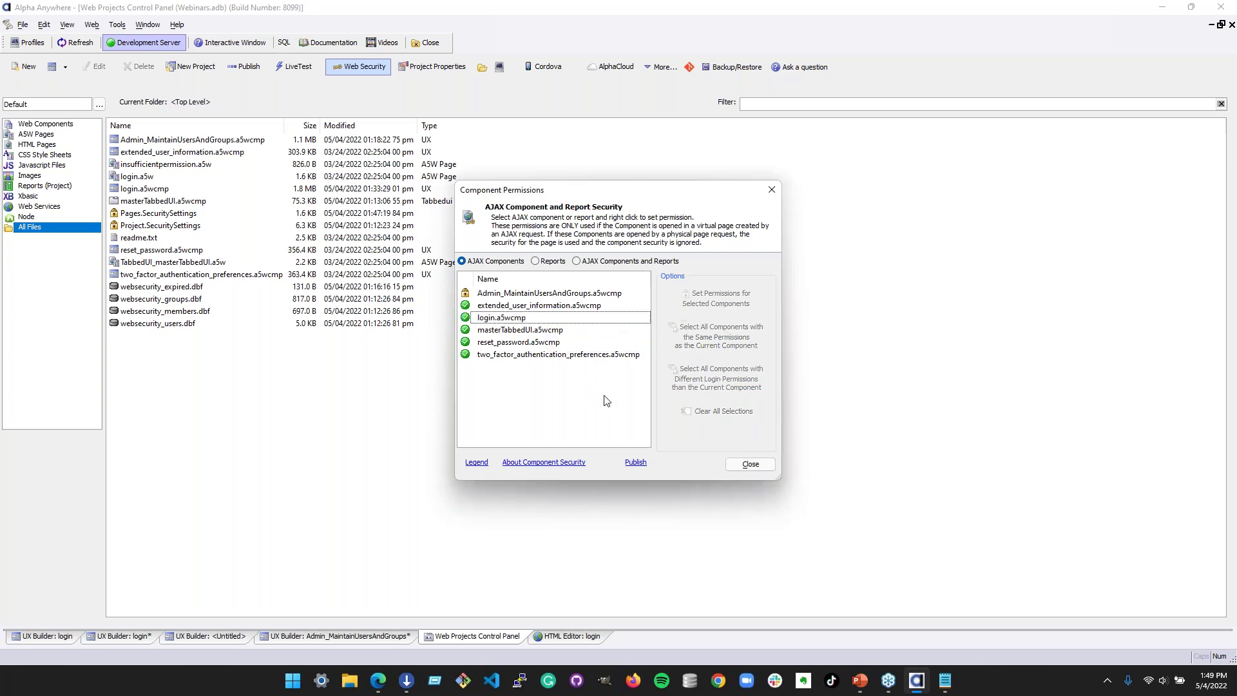
left_click(772, 191)
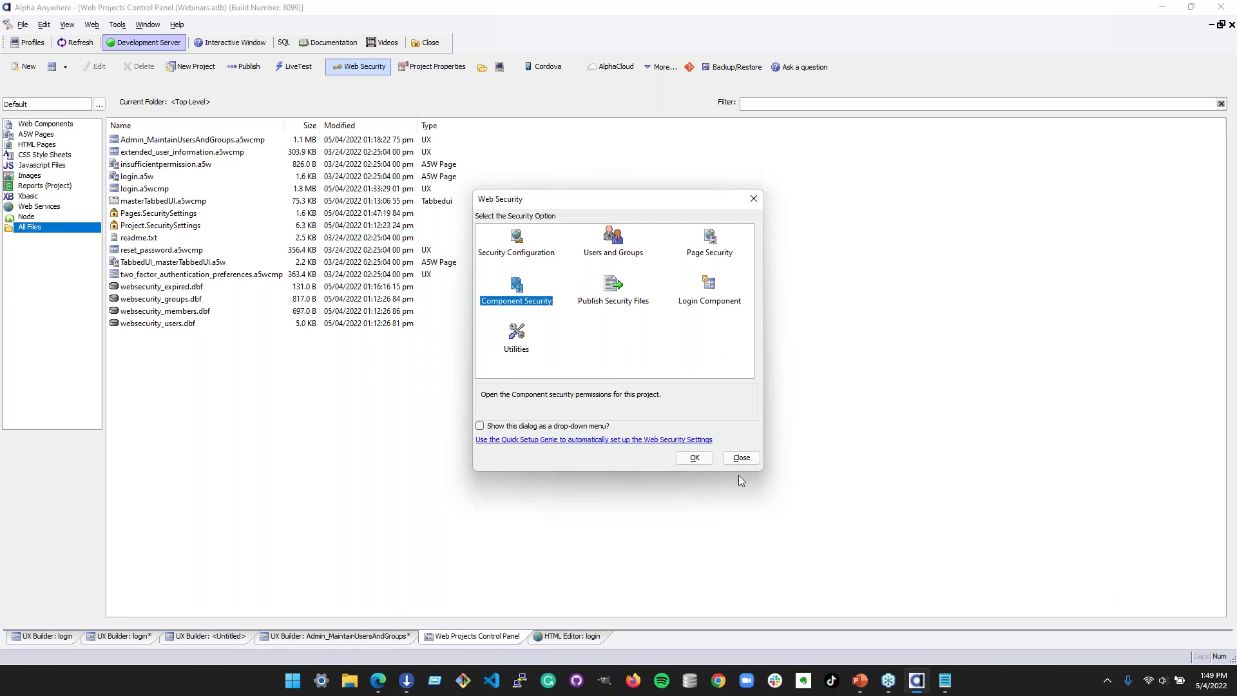
- Close the Web Security options and return to the login component's UX builder
left_click(748, 462)
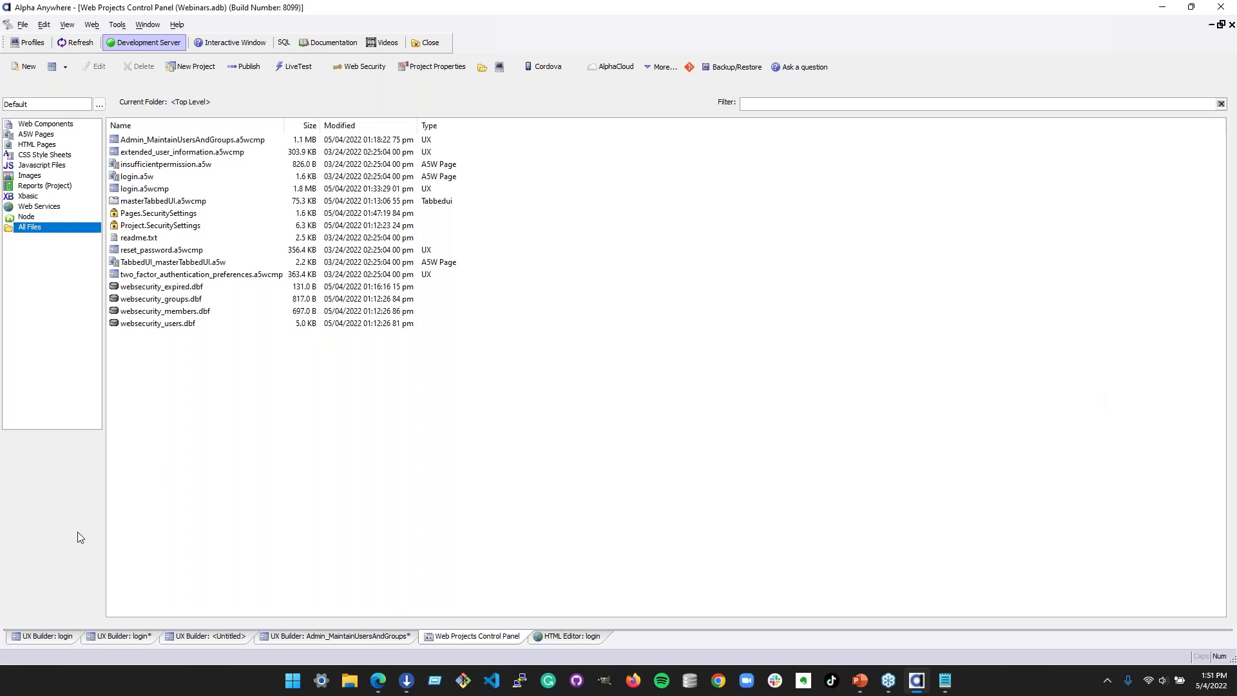
left_click(105, 636)
- Show the PANEL_LOGIN panel card's properties in login.a5wcmp, including its centered layout and background image
left_click(45, 636)
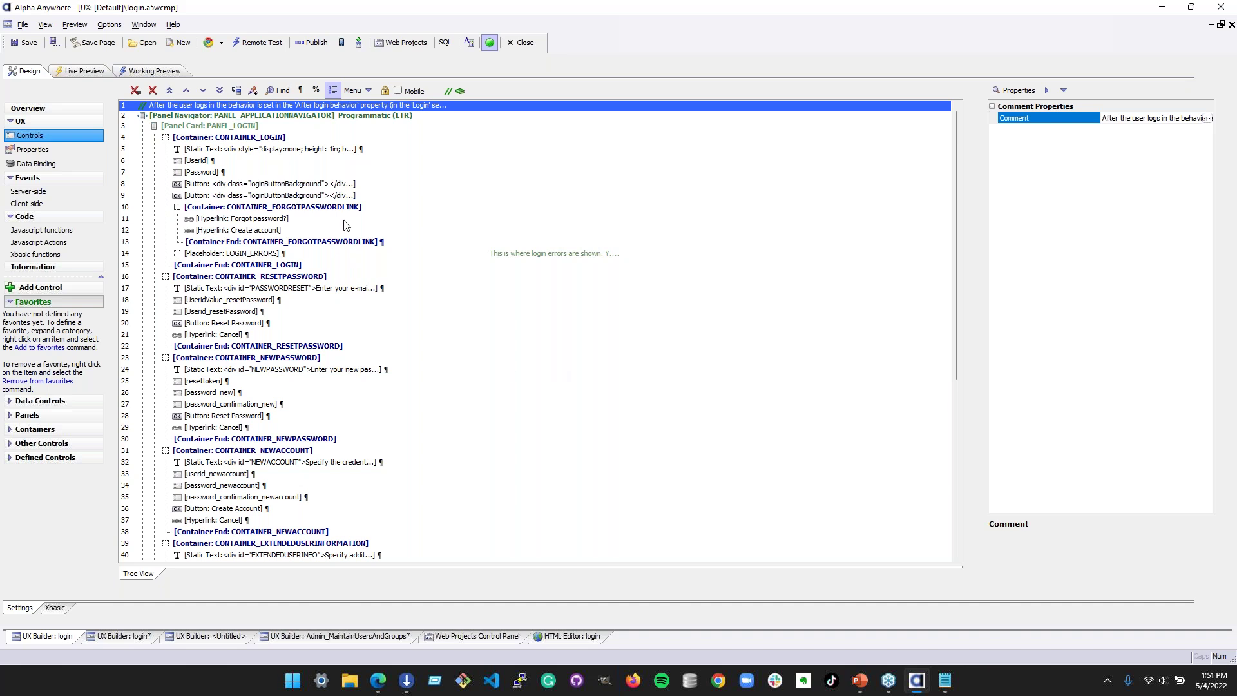
left_click(319, 134)
left_click(314, 128)
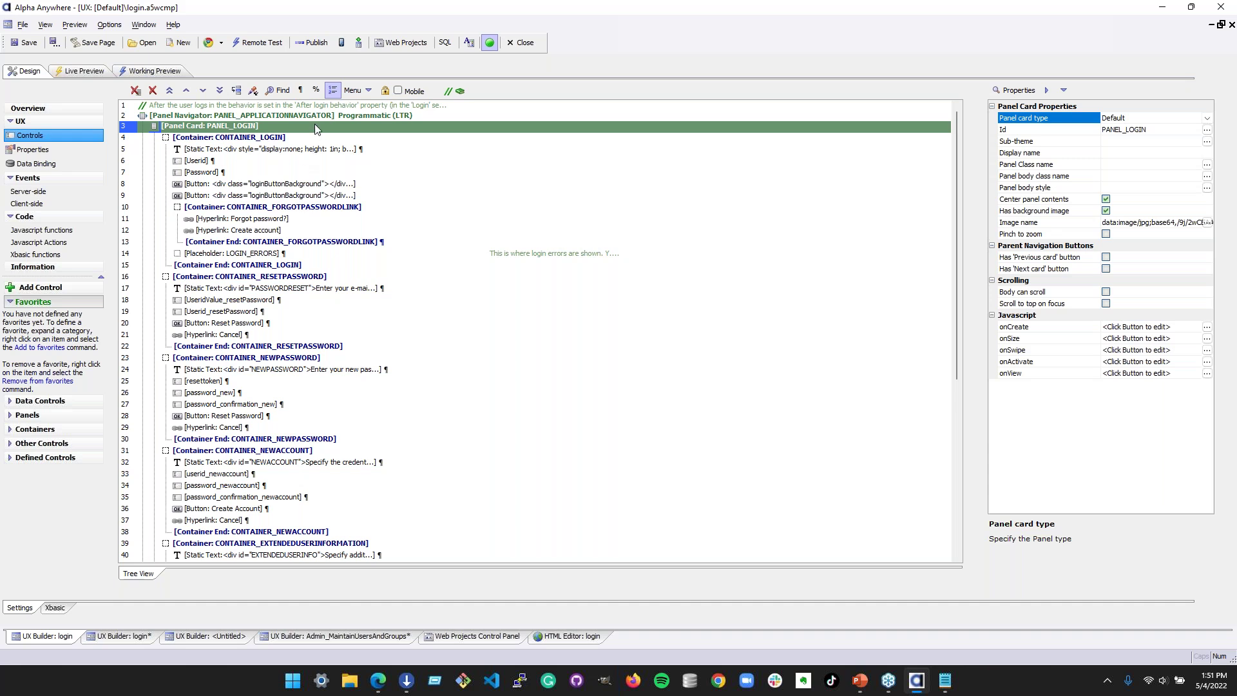
left_click(1023, 212)
left_click(1029, 224)
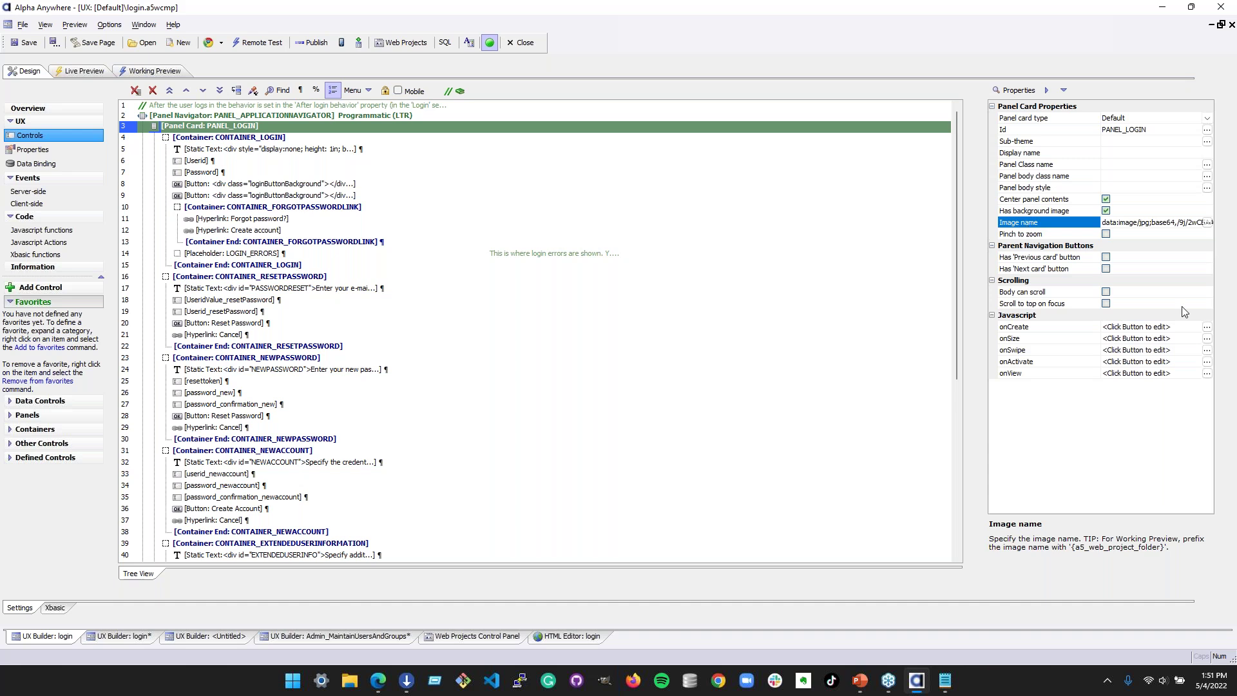
left_click(1106, 212)
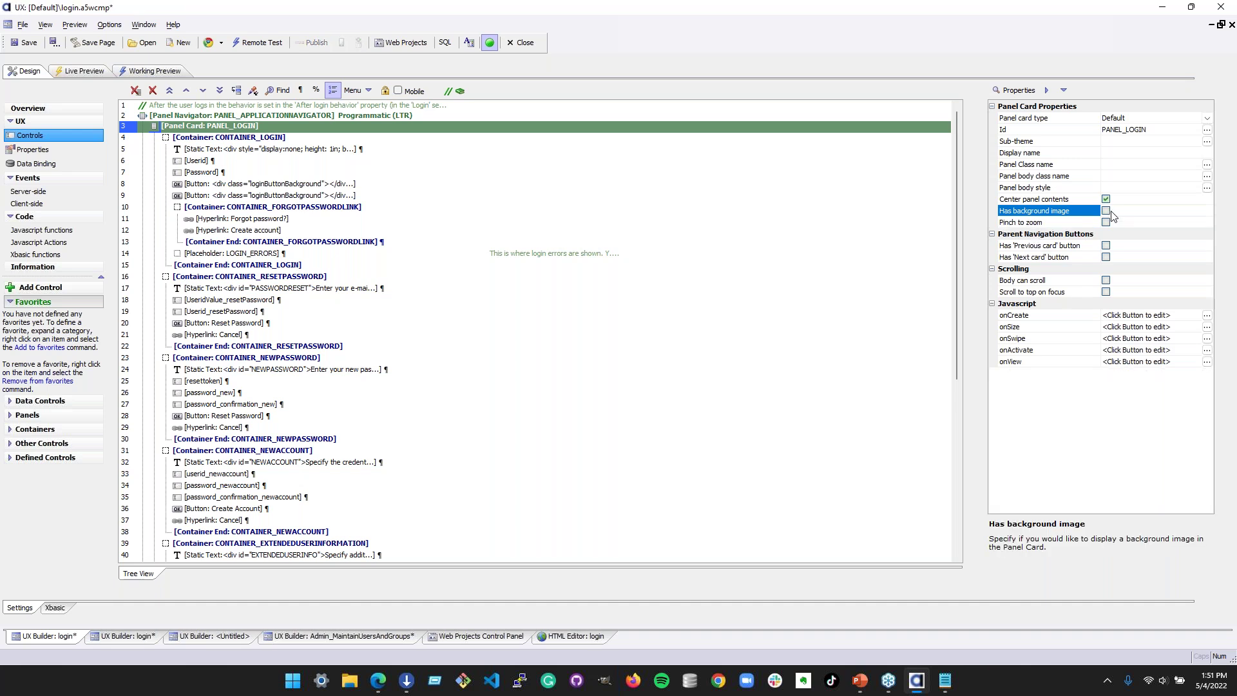
left_click(1106, 211)
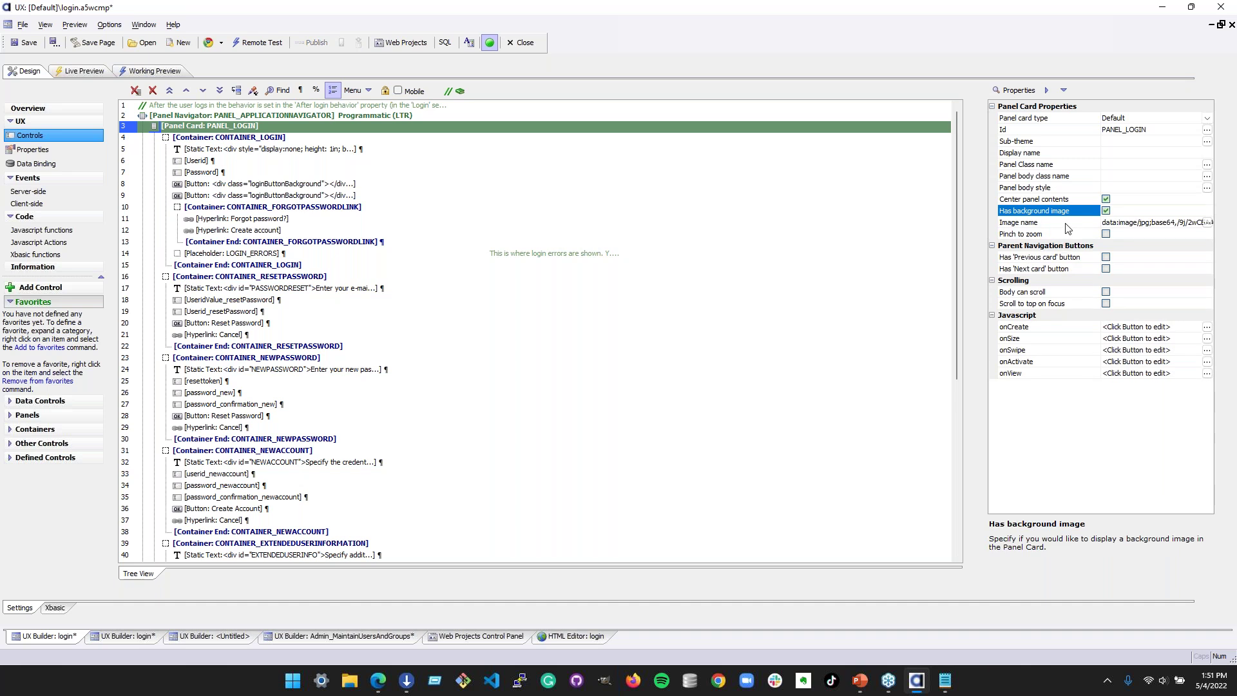
left_click(1211, 224)
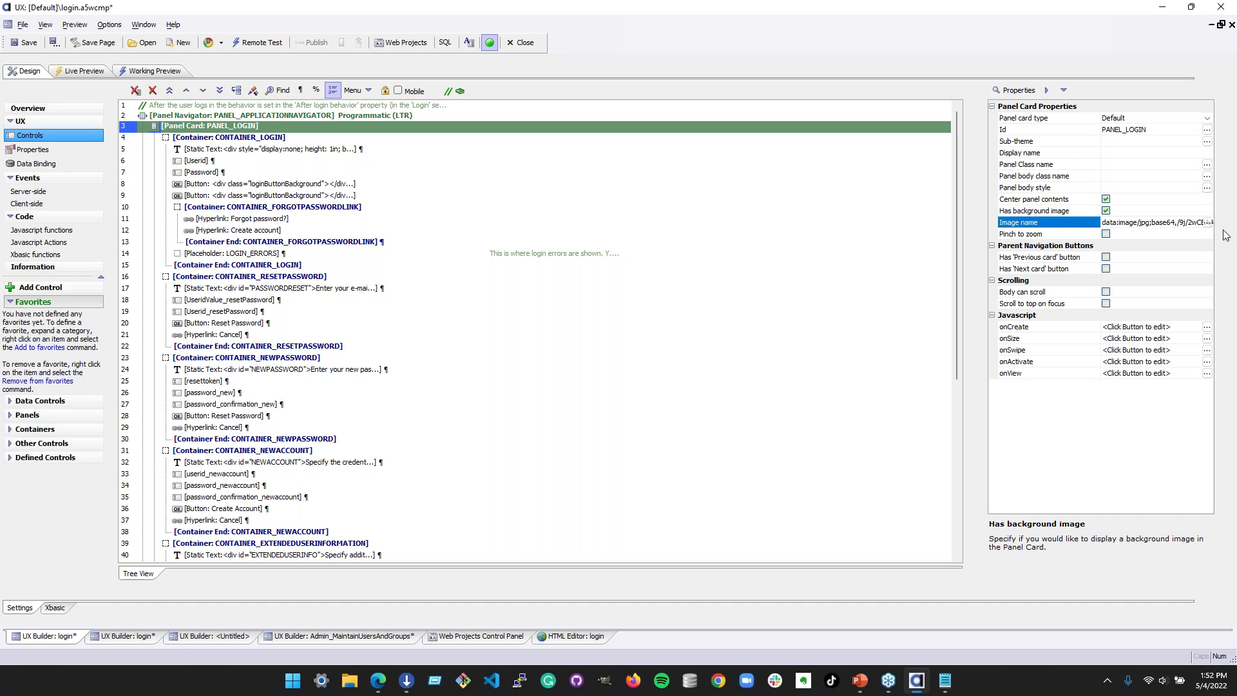
left_click(1206, 222)
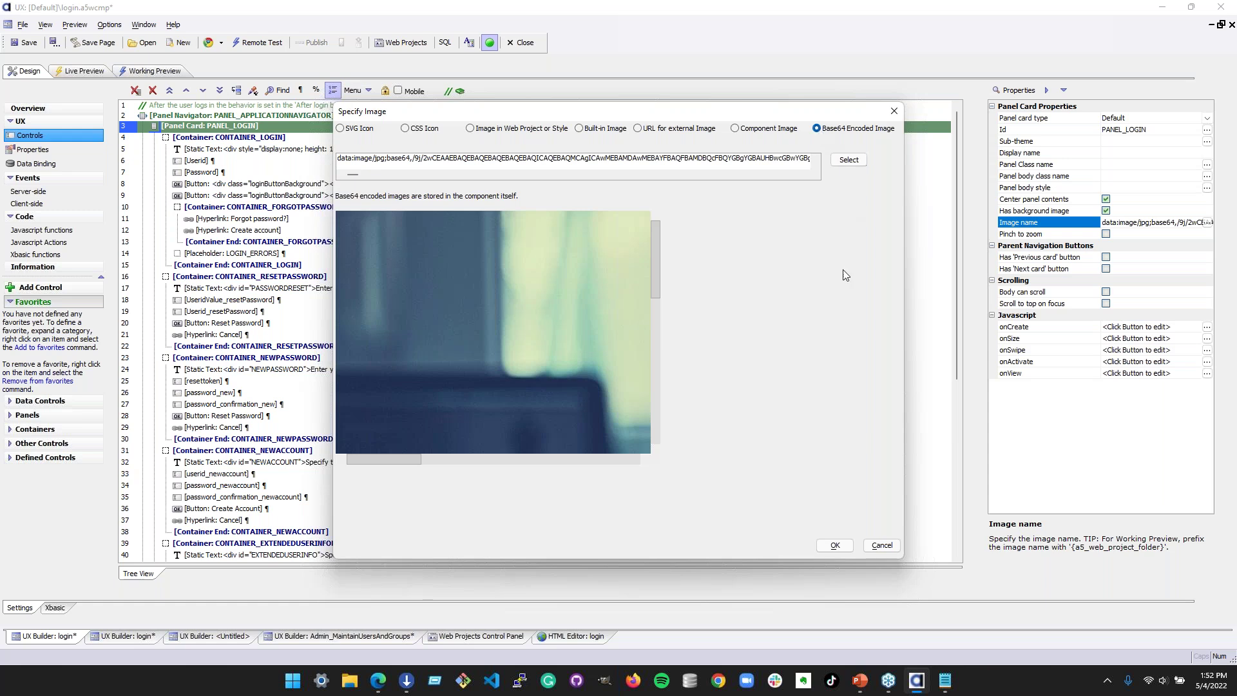
left_click(898, 546)
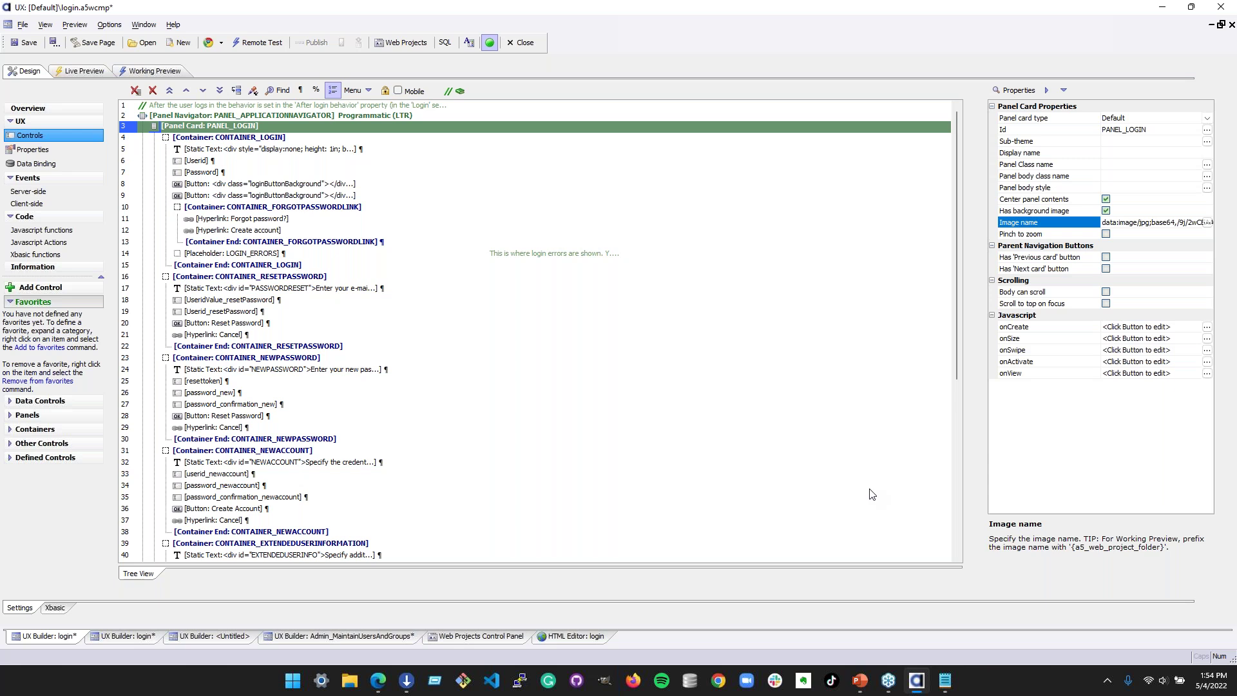
- Review the Admin_MaintainUsersAndGroups component's Users, Groups and CREATEEDITUSER layout, then bring the documentation browser forward
left_click(341, 636)
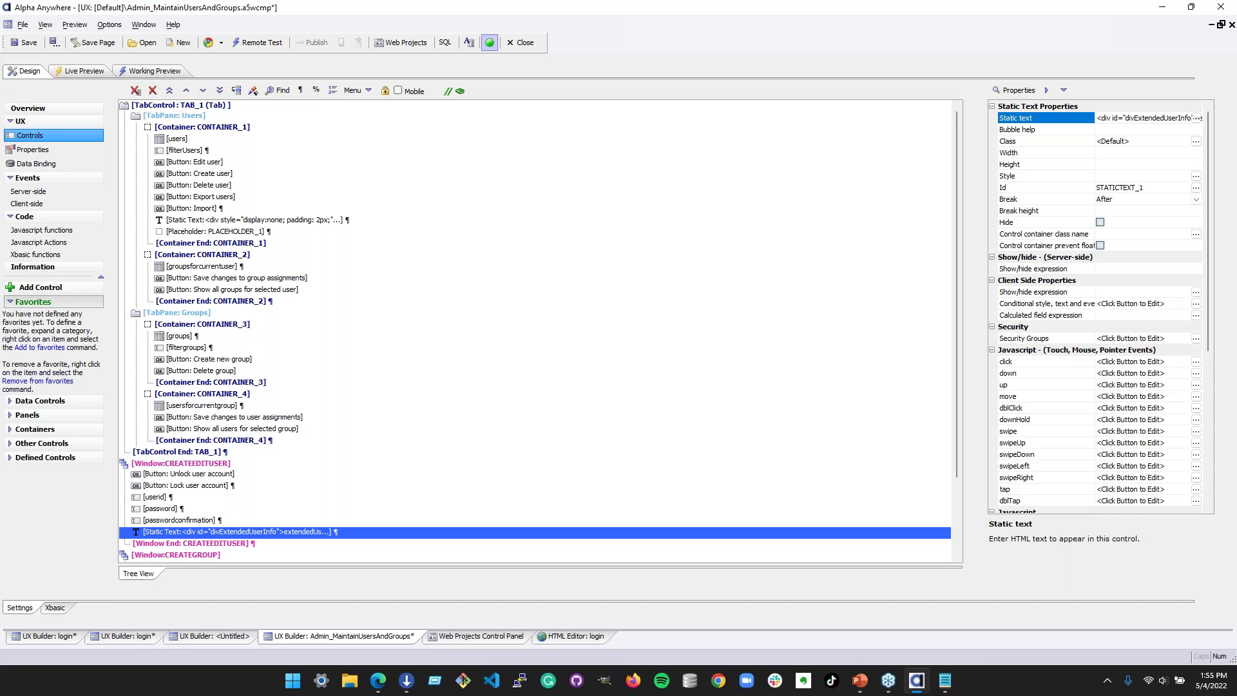
key("alt+Tab")
- Search the documentation for 'alpha cloud' and open the Alpha Cloud Developer's Guide
left_click(833, 92)
type("alpha cloud")
key("Return")
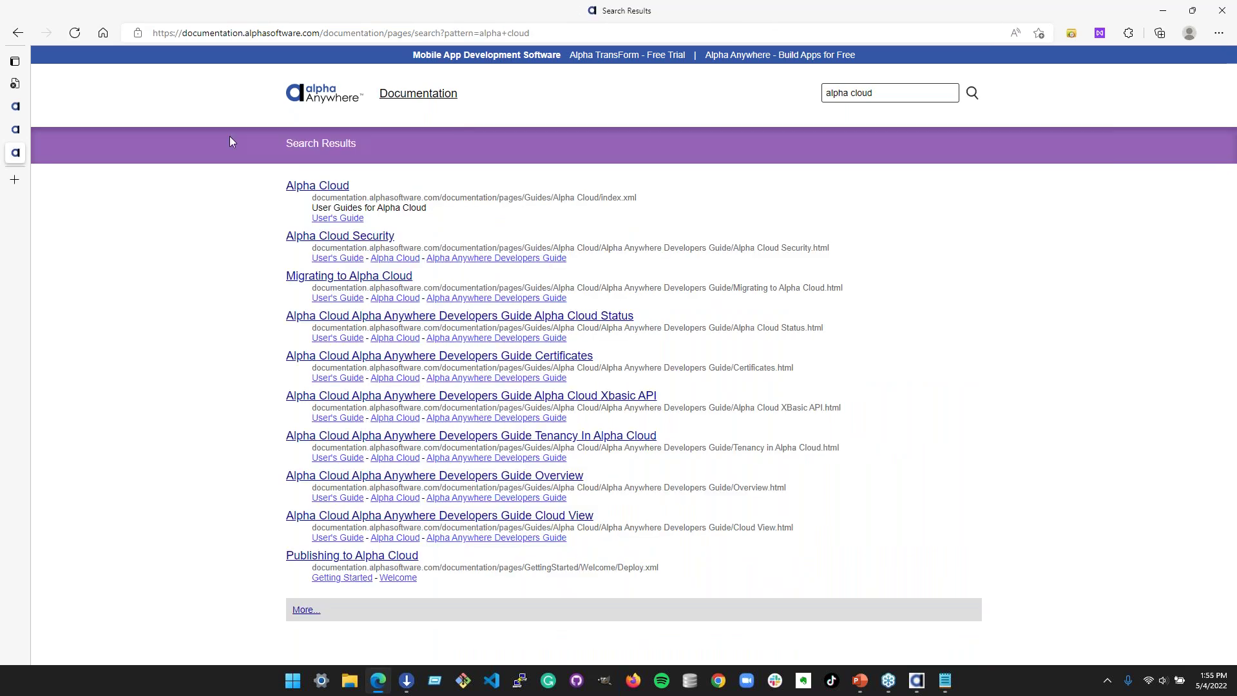
left_click(317, 185)
left_click(490, 293)
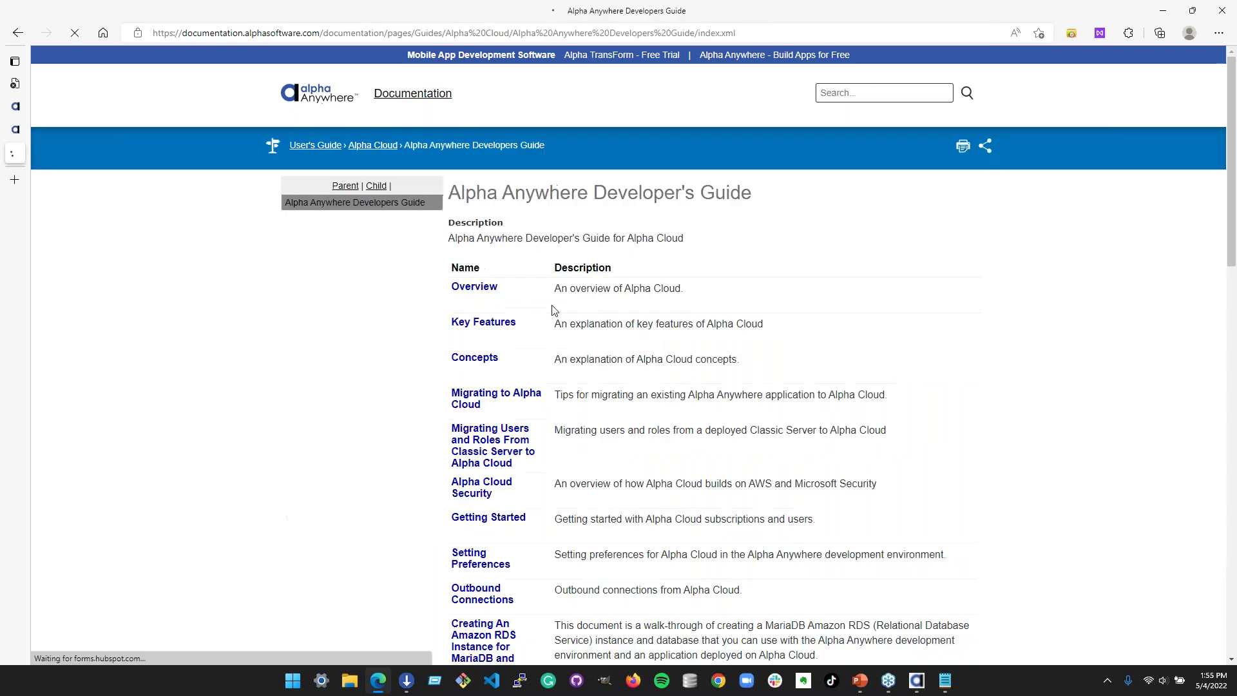
- Find 'security' in the guide, open Migrating Users and Roles, then return to Alpha Anywhere
key("ctrl+f")
type("security")
scroll(416, 476, "down", 4)
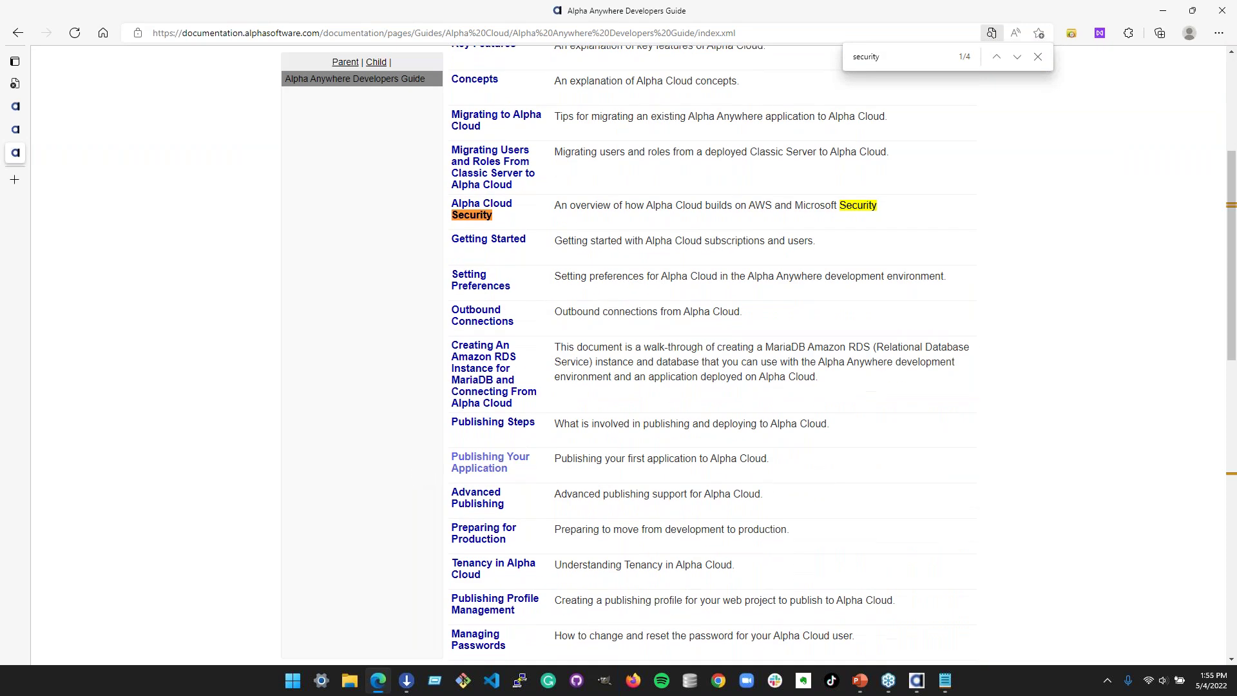
scroll(851, 447, "down", 10)
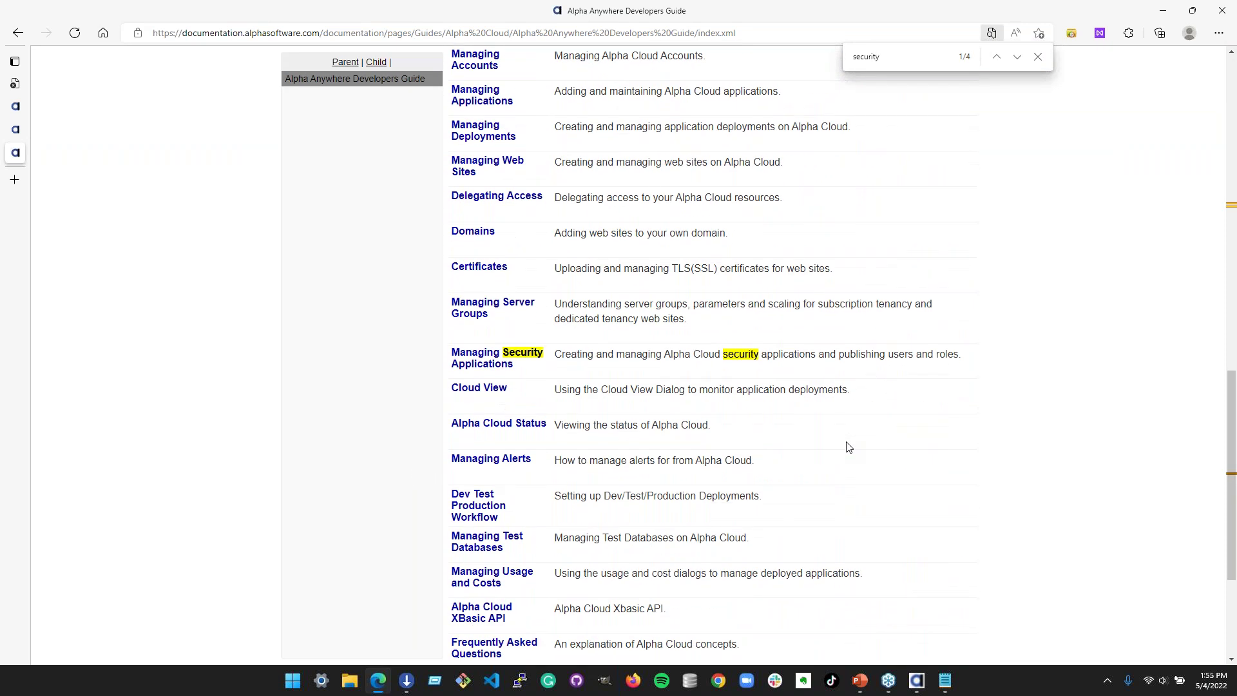
scroll(849, 447, "down", 3)
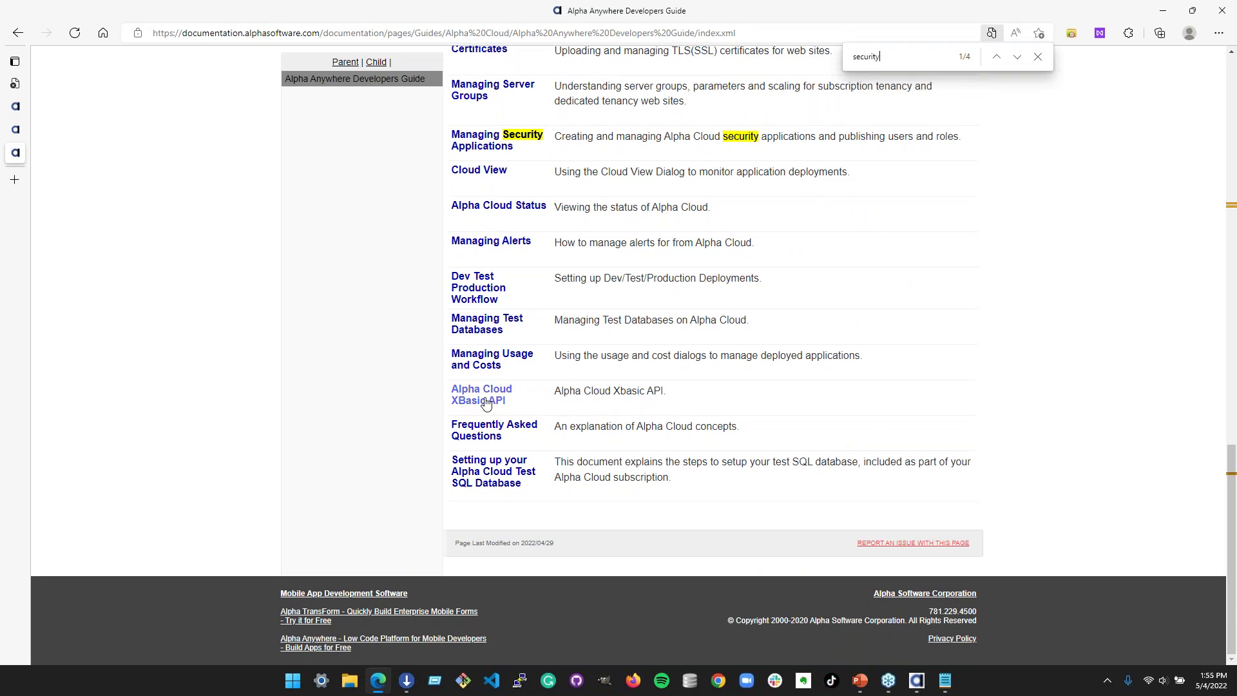
scroll(487, 402, "up", 2)
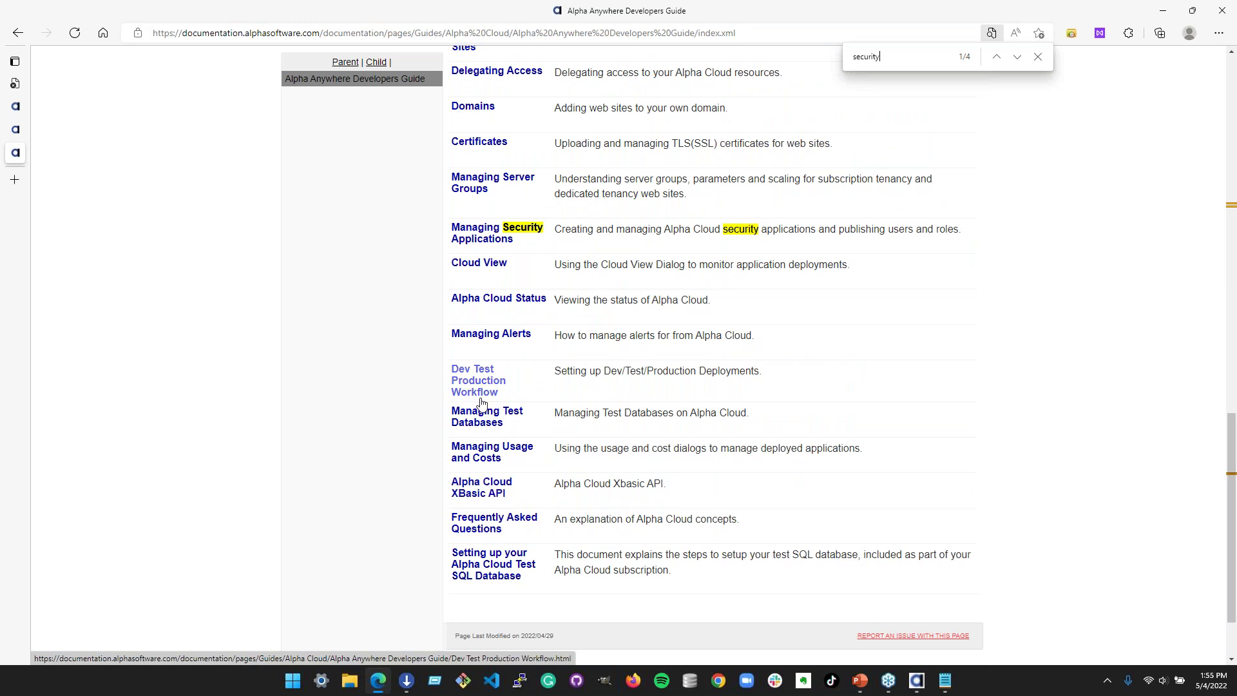
scroll(480, 404, "up", 5)
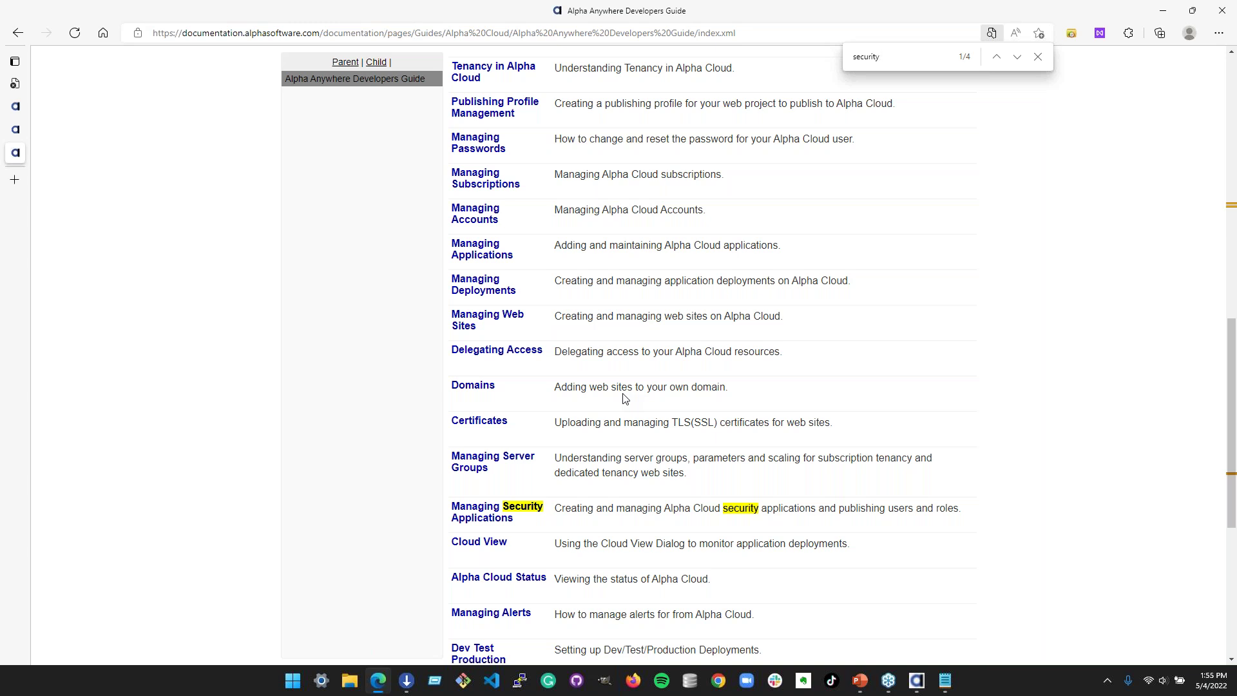
scroll(625, 397, "up", 4)
scroll(629, 396, "up", 4)
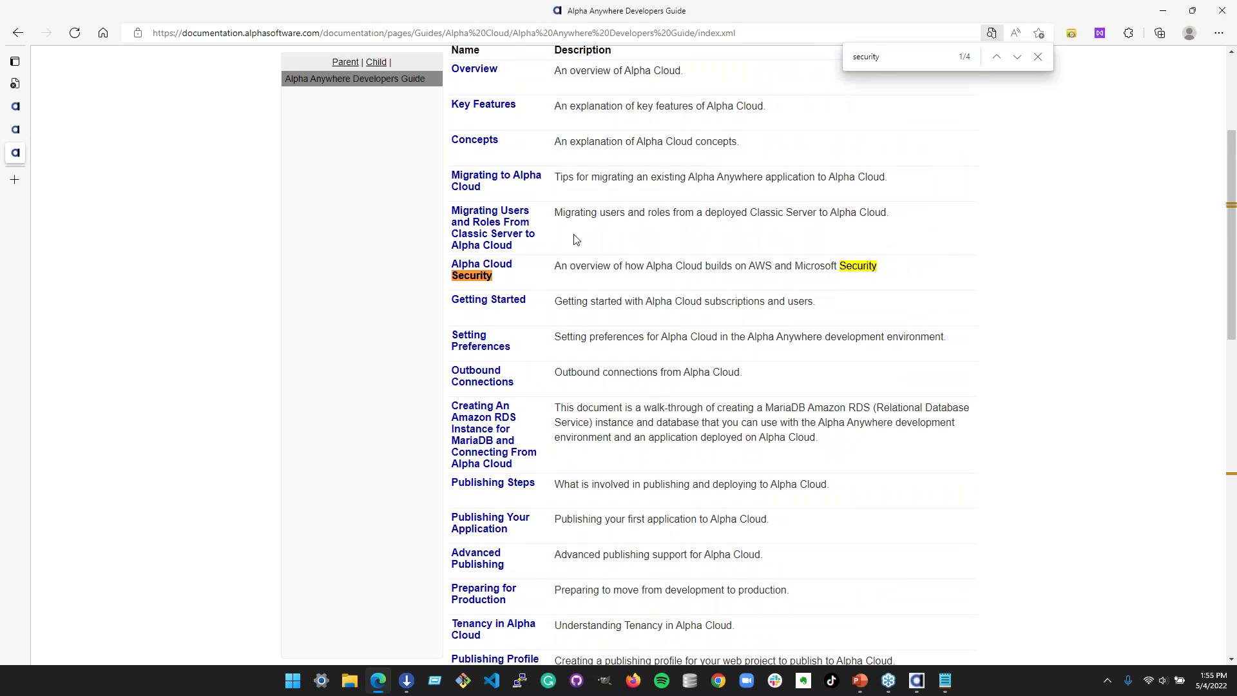
left_click(503, 245)
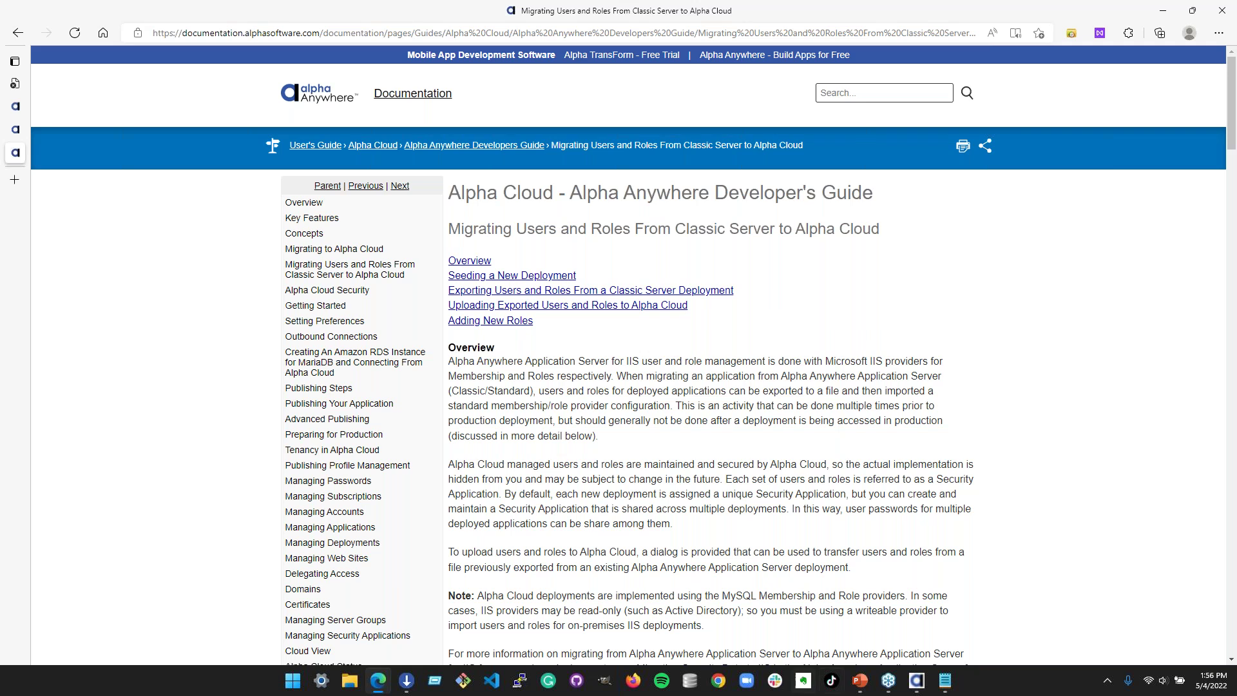
left_click(916, 680)
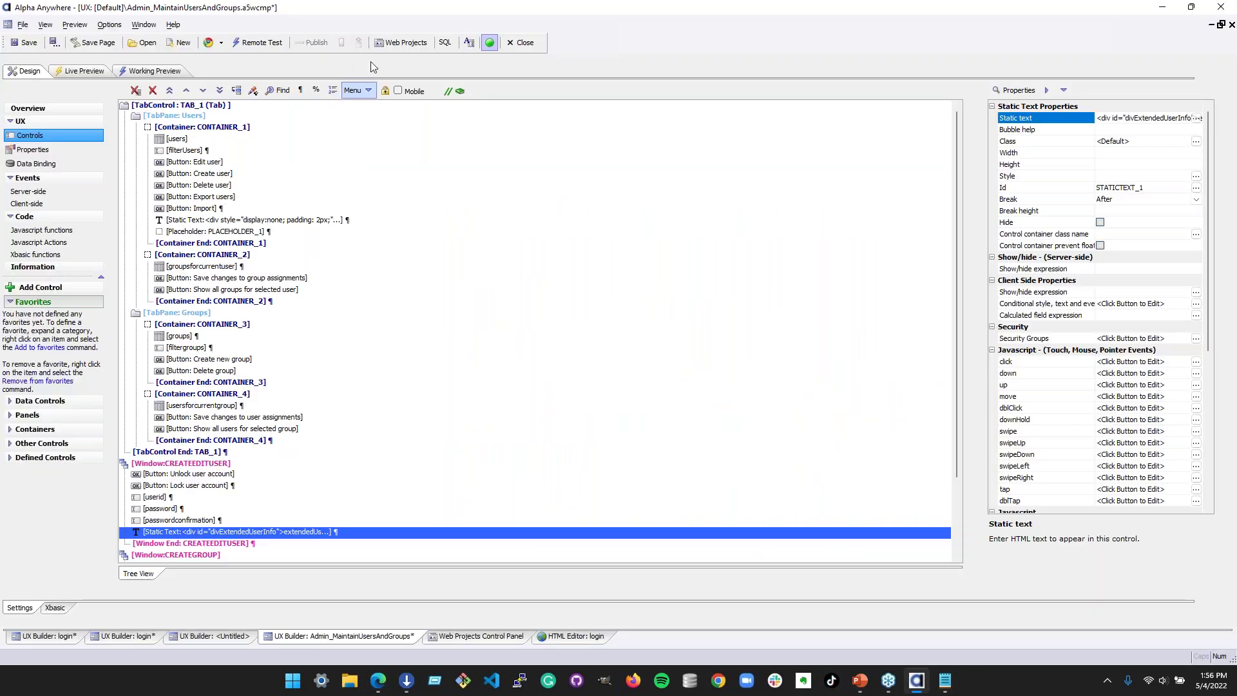
- Review the Alpha Cloud security applications list from the Web Projects Control Panel, then close it
left_click(502, 638)
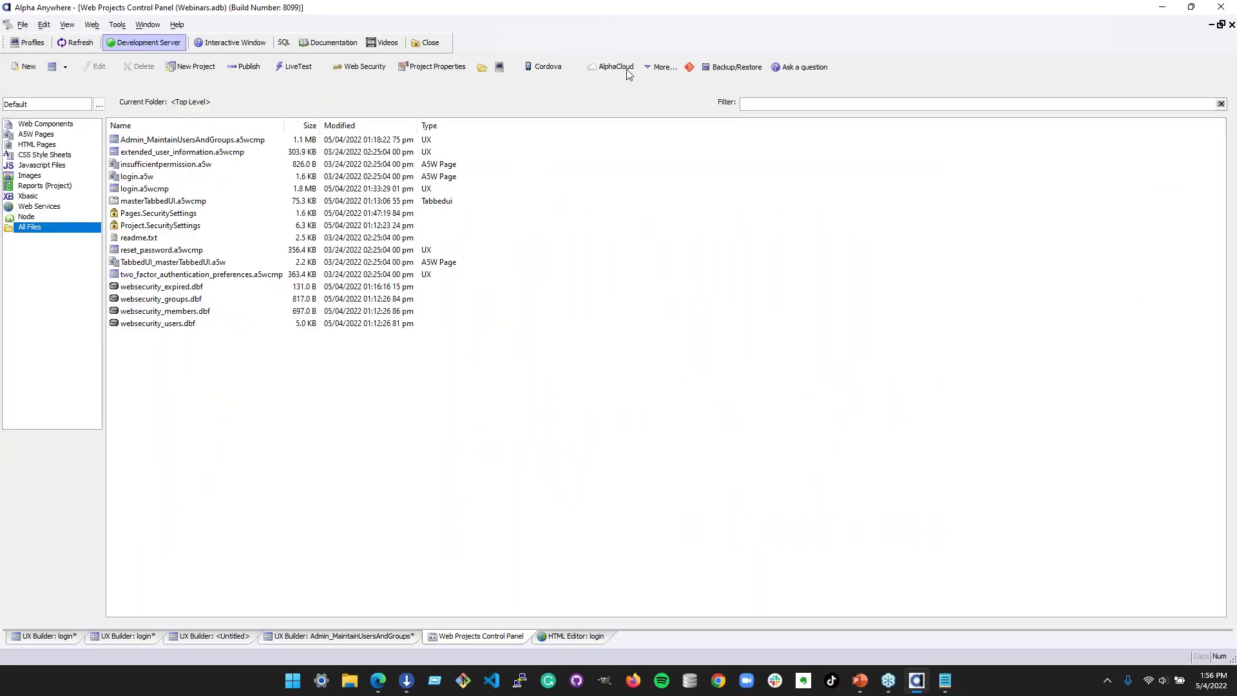
left_click(612, 67)
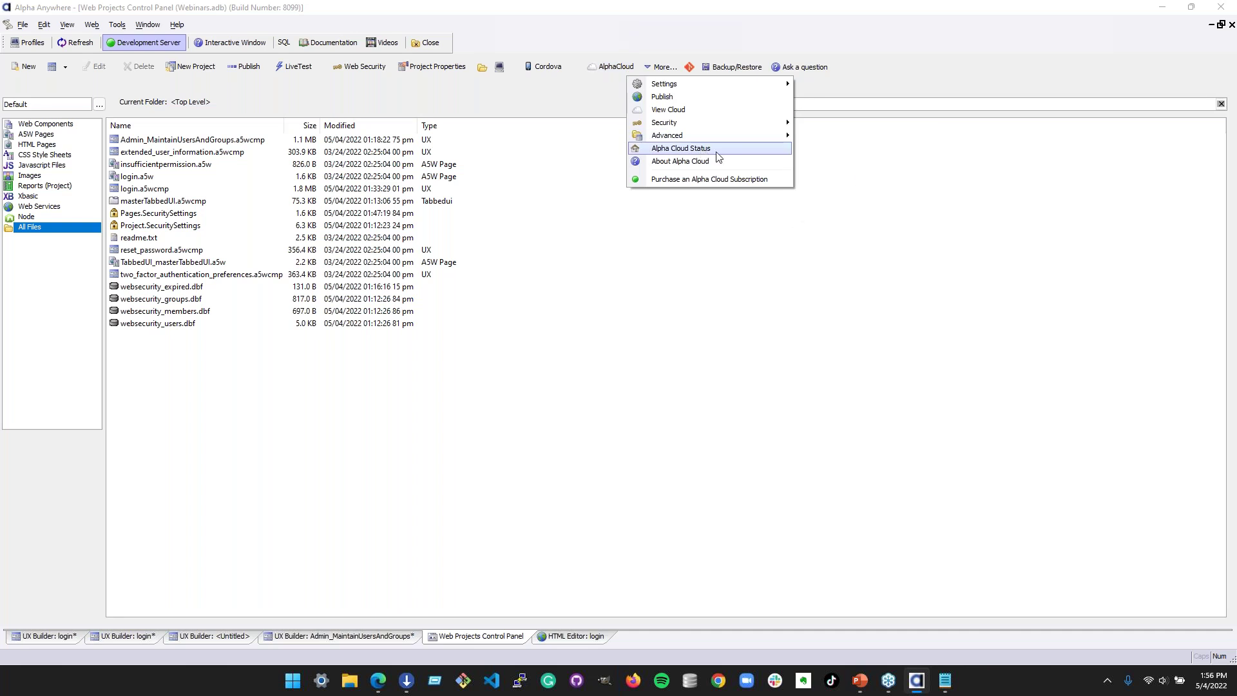
mouse_move(738, 123)
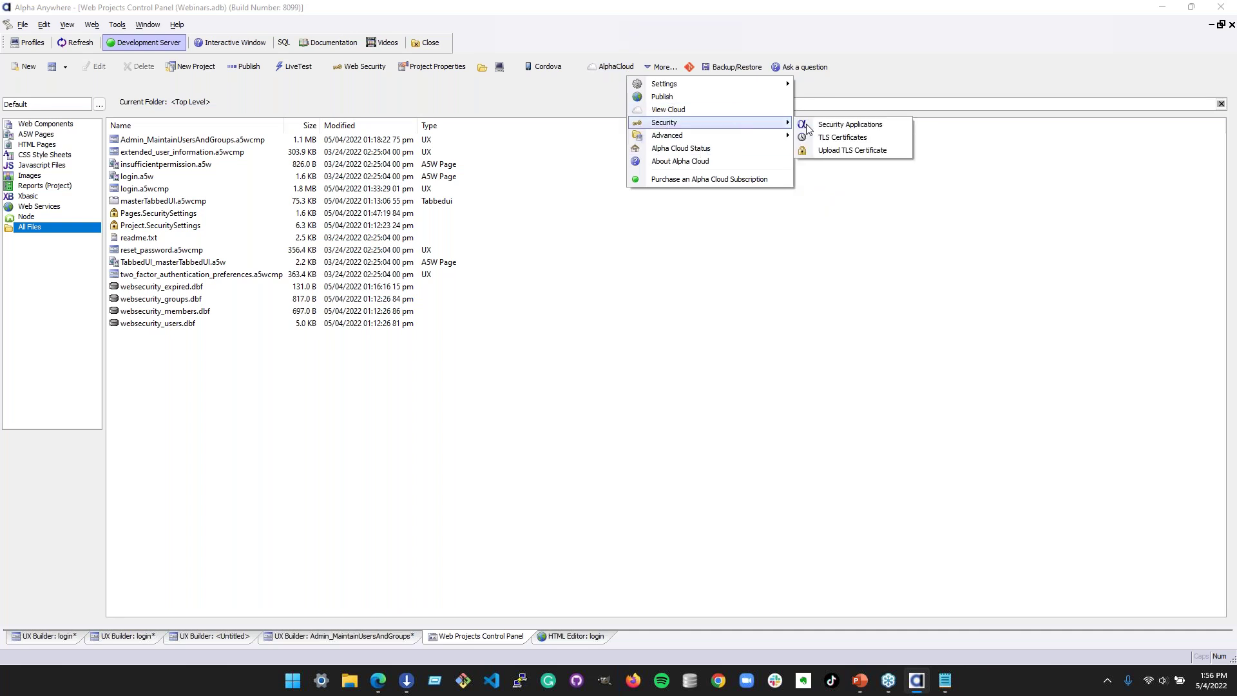
left_click(837, 122)
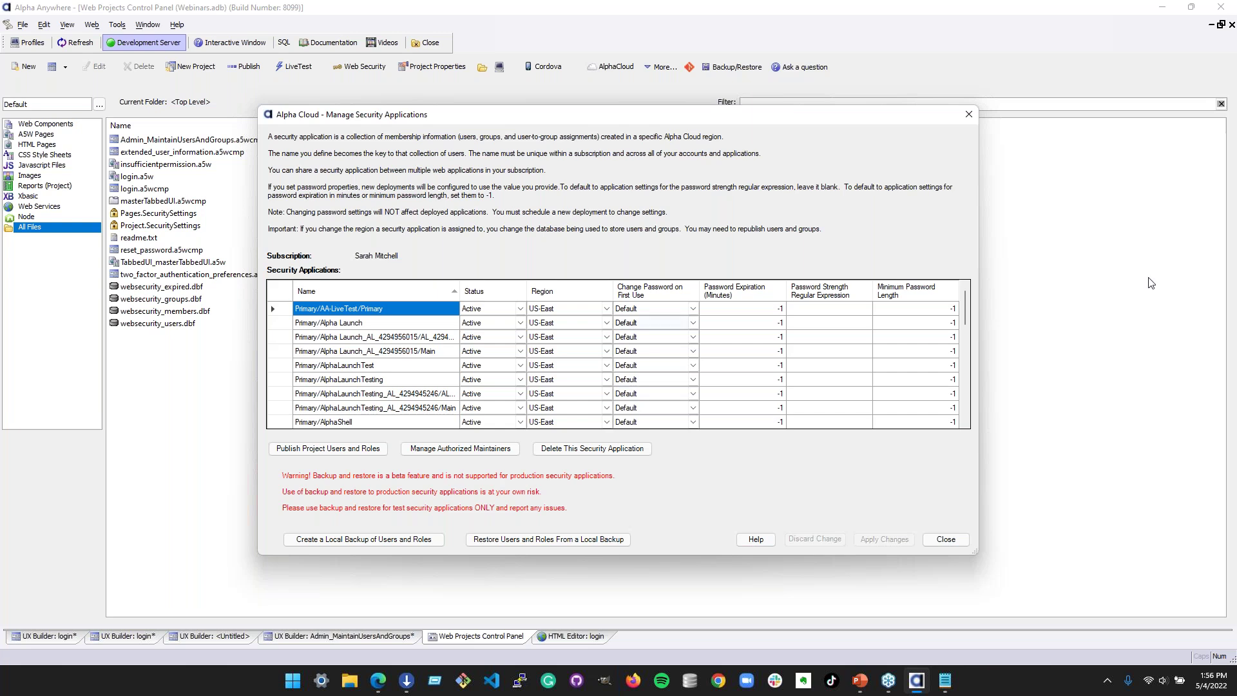
left_click(969, 115)
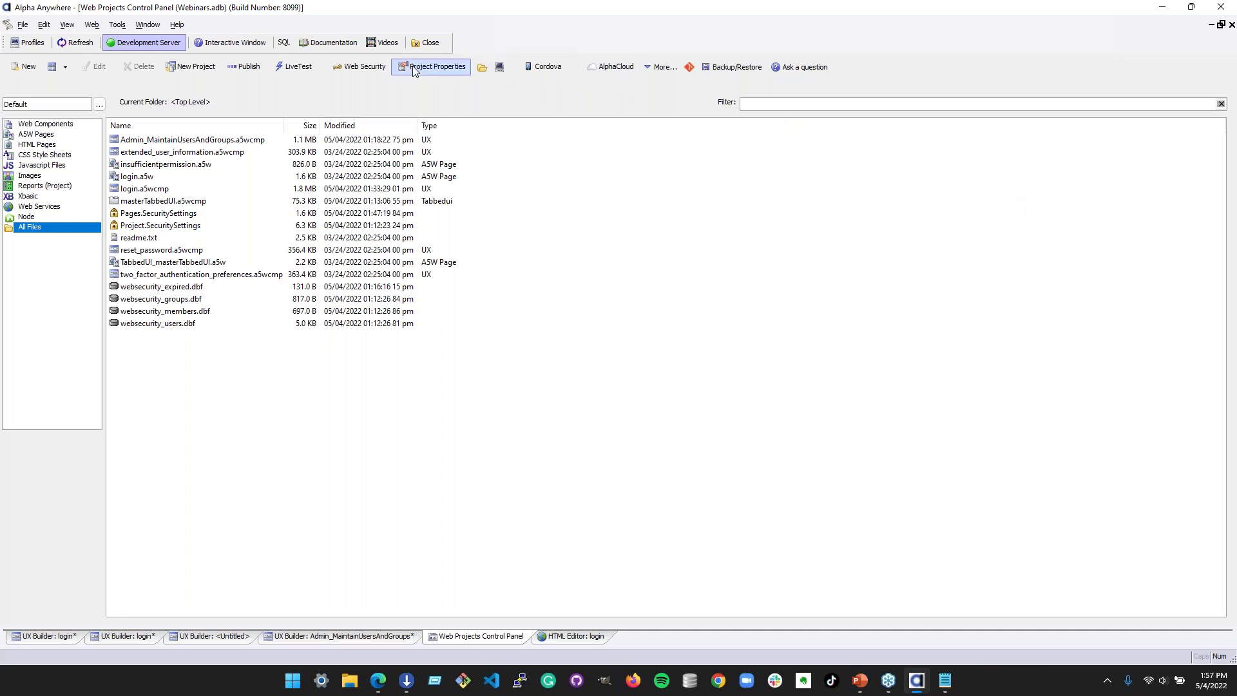
- Open the Webinars project properties and inspect the Cookie SameSite value setting (Strict)
left_click(434, 69)
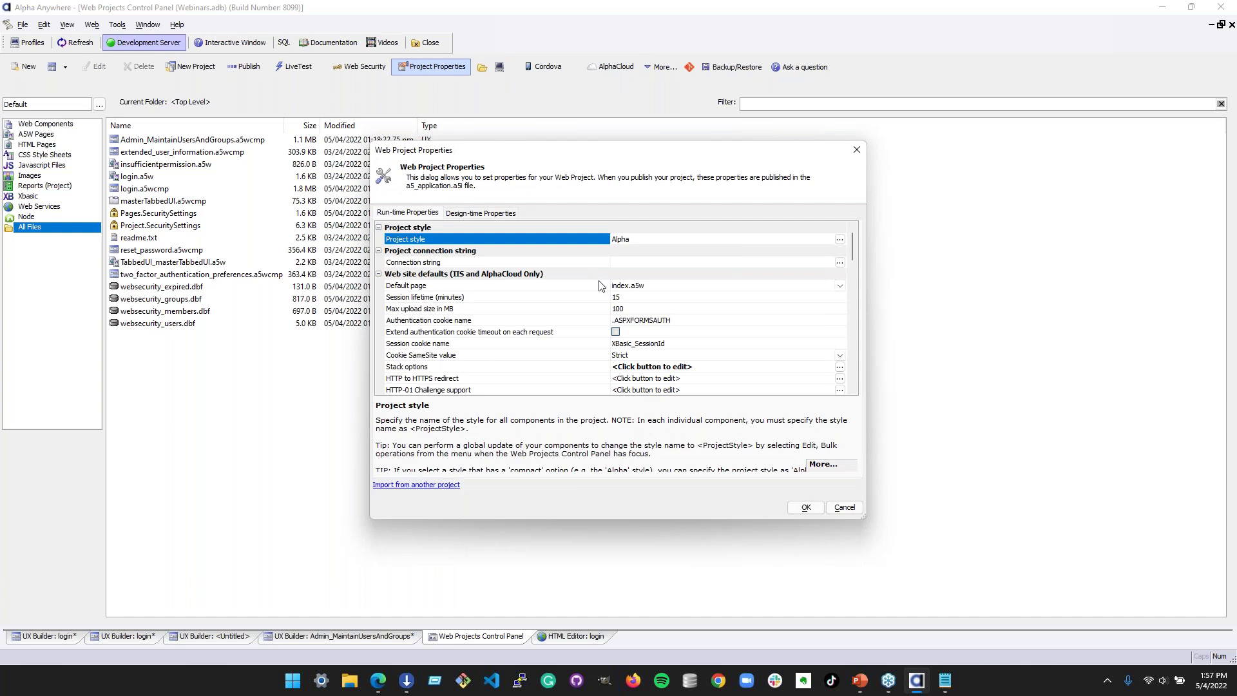
scroll(599, 285, "down", 2)
left_click(602, 285)
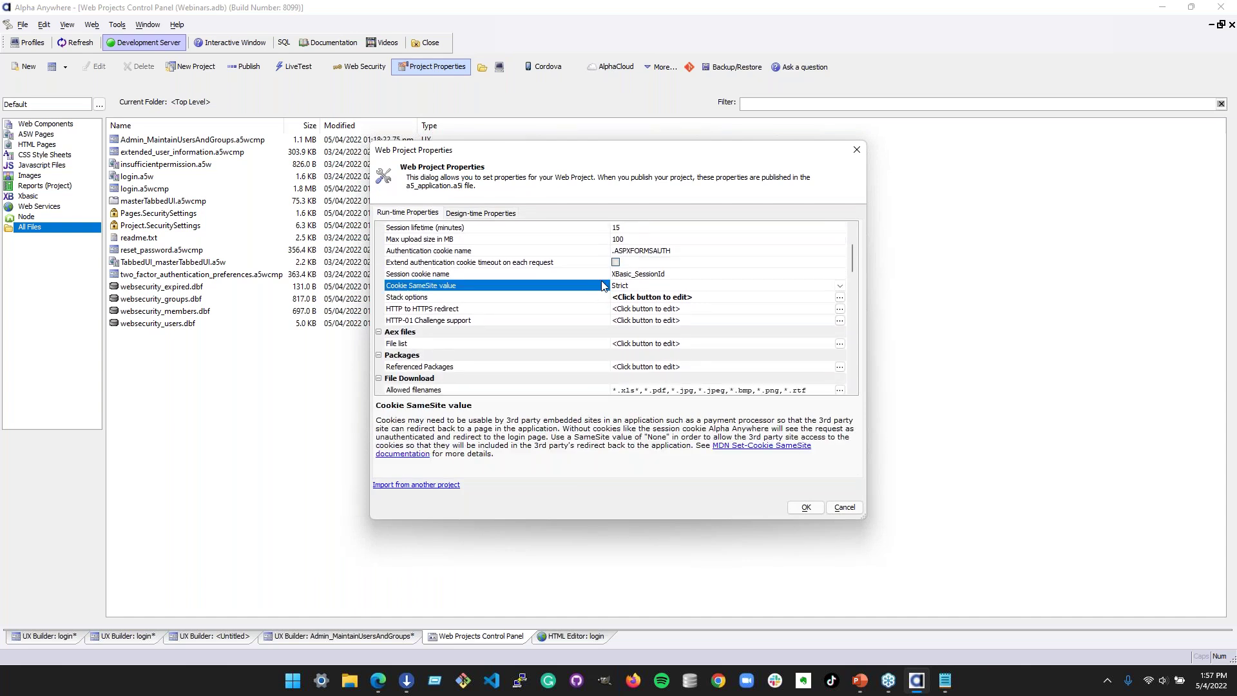